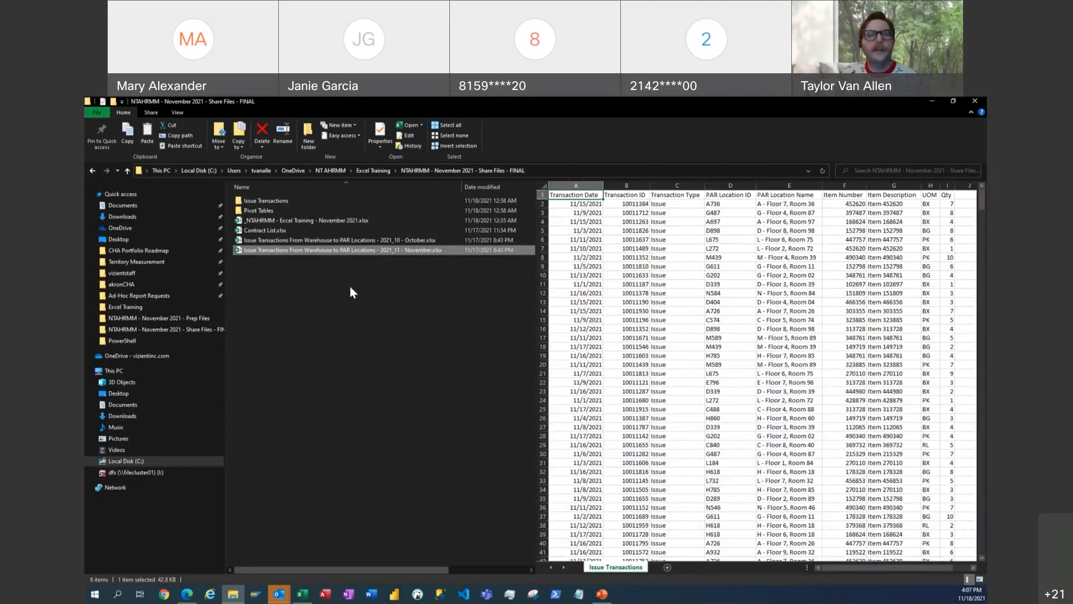
- Look through the Issue Transactions and Pivot Tables folders, previewing "01 - Pivot Tables.xlsx" and "02 - Get more out of Pivot Tables.xlsx"
double_click(277, 201)
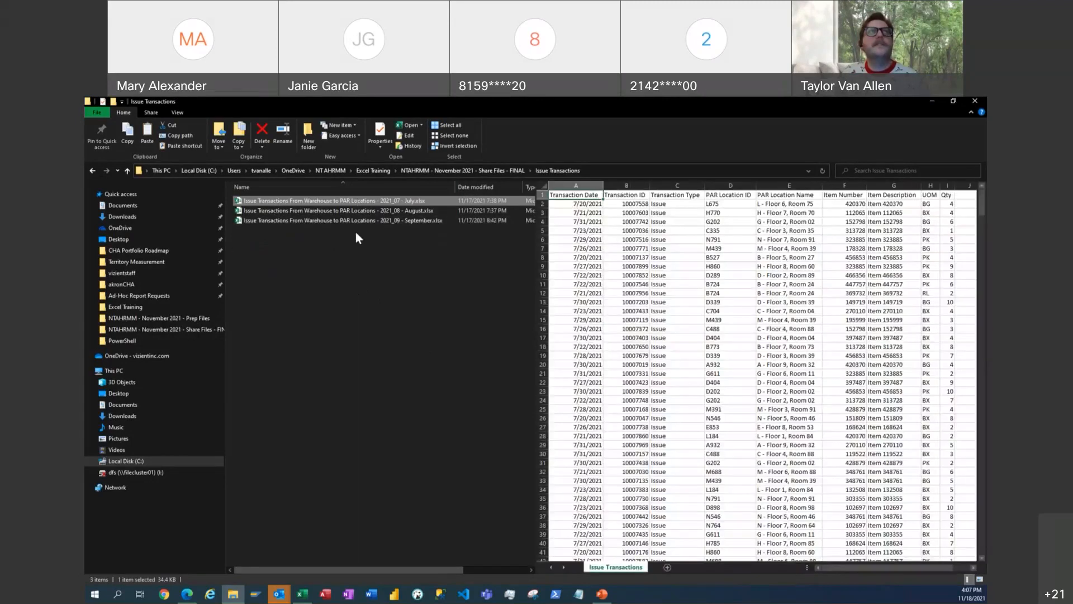
click(473, 171)
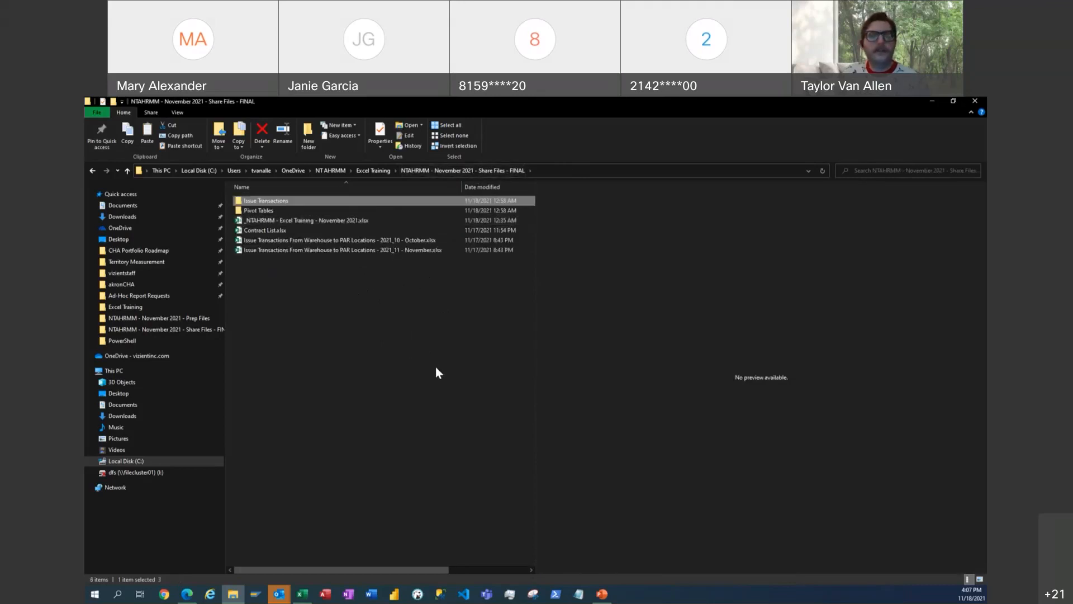
click(289, 212)
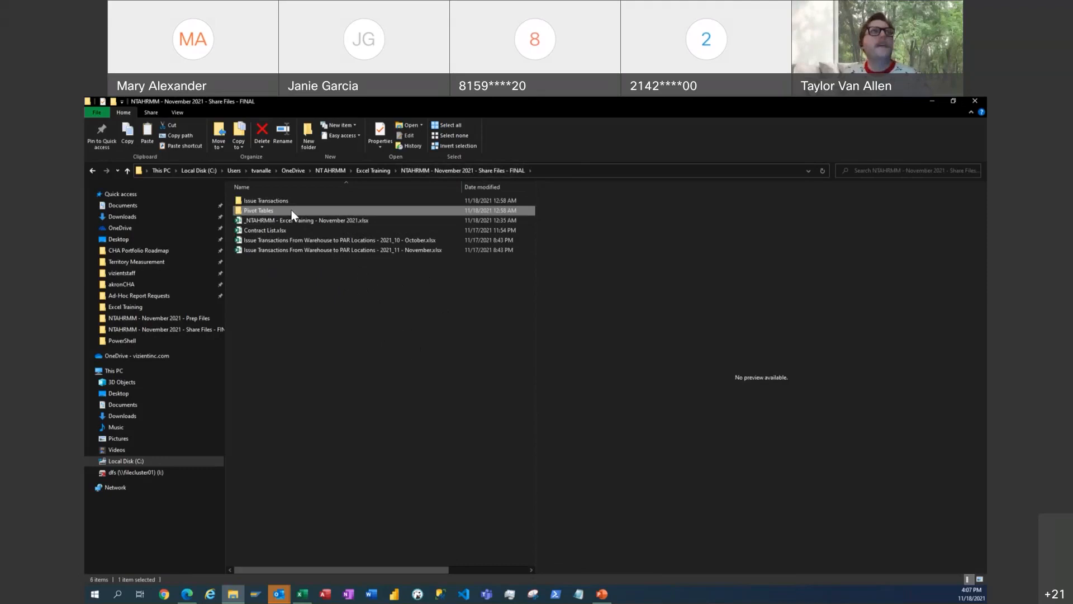
double_click(291, 211)
click(308, 202)
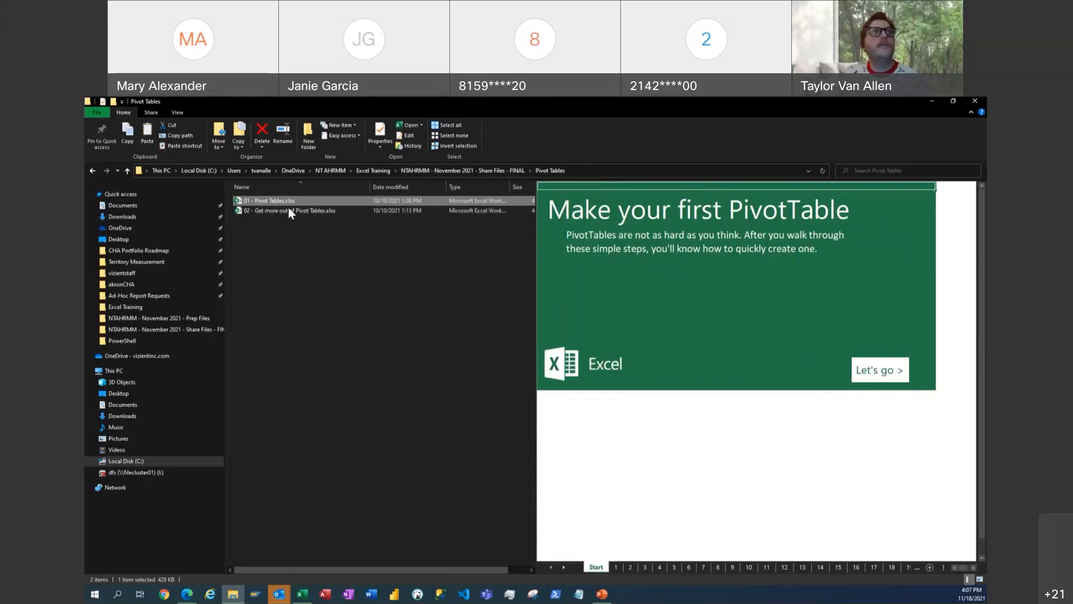
click(273, 212)
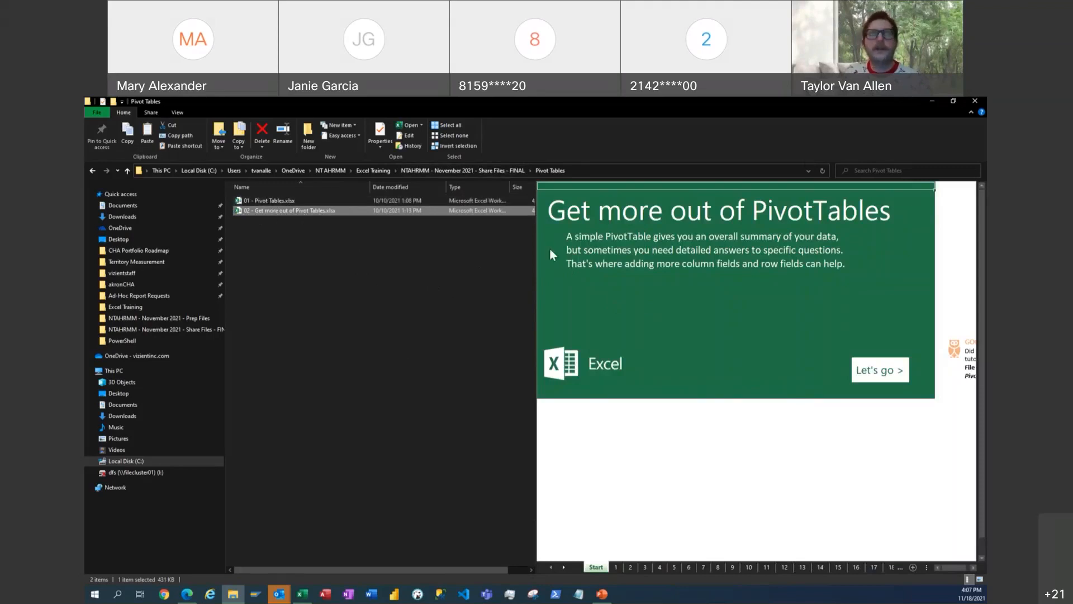
click(933, 101)
mouse_move(239, 595)
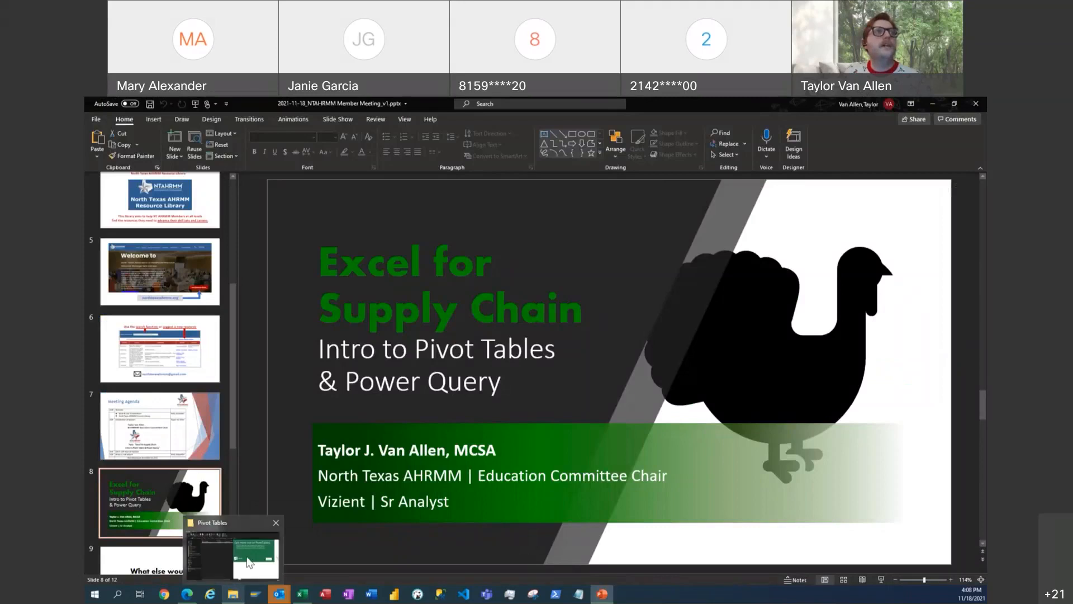
click(248, 562)
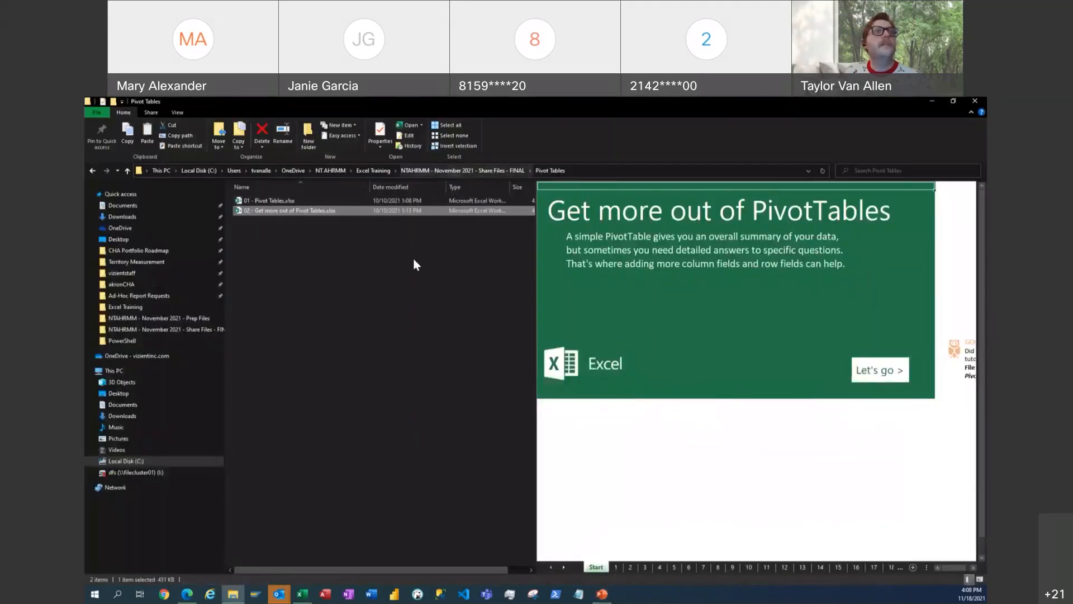
- Switch to the Excel workbook "_NTAHRMM - Excel Training - November 2021.xlsx" and open its Pivot Tables sheet
click(303, 594)
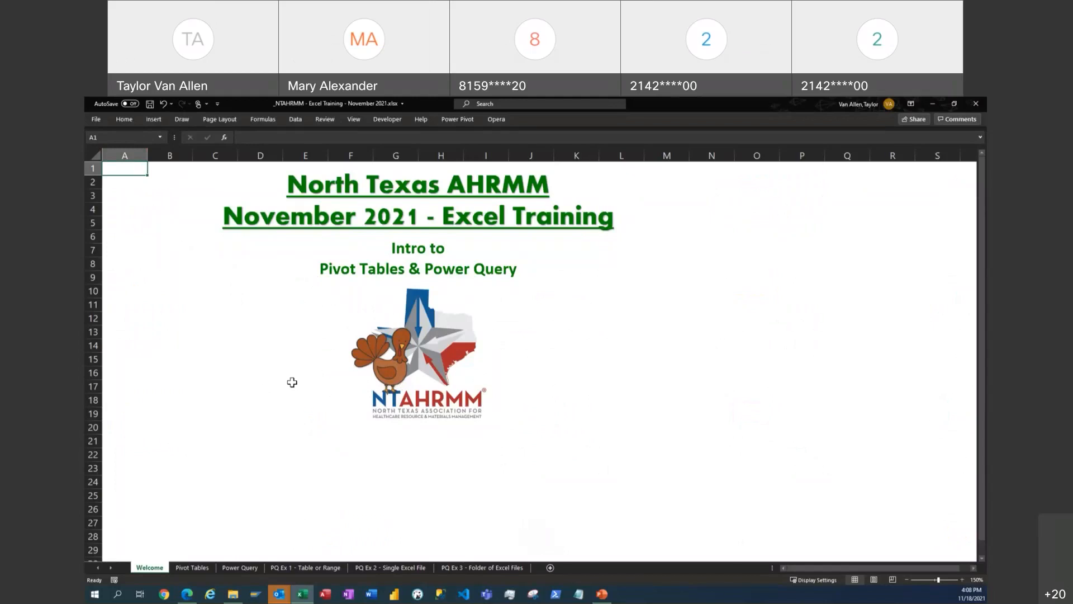
click(192, 567)
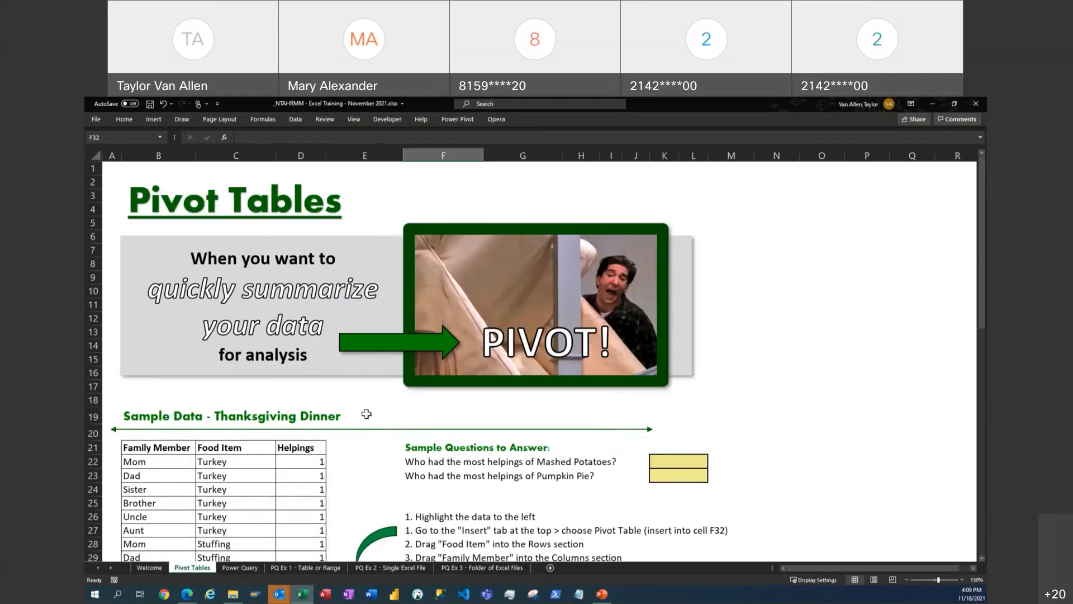
- Examine the Thanksgiving Dinner sample data, the sample questions and the pivot table instructions beside it
scroll(369, 410, down, 4)
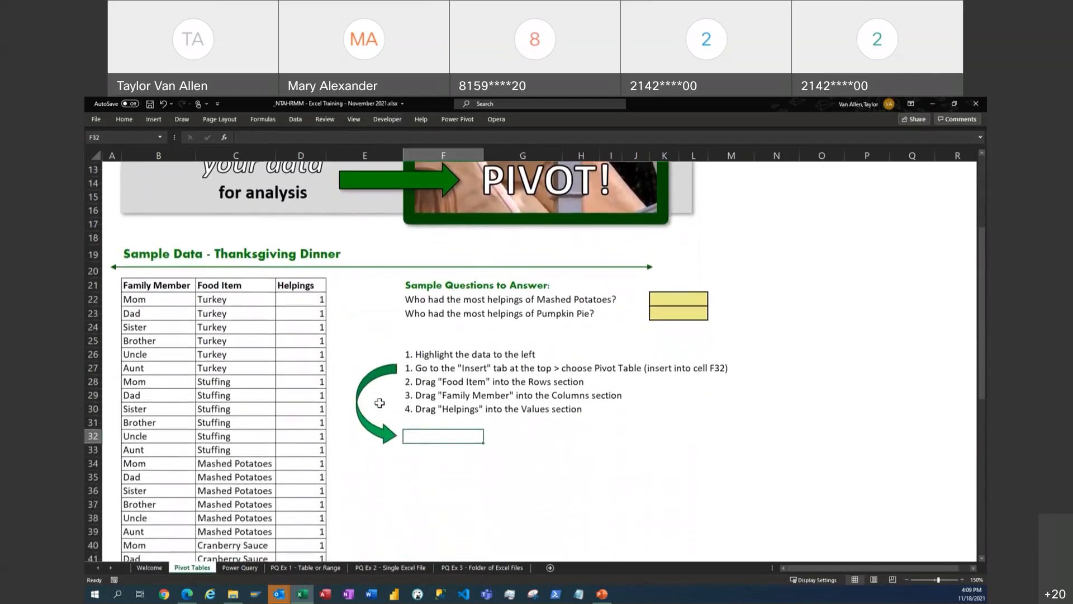
scroll(380, 403, down, 1)
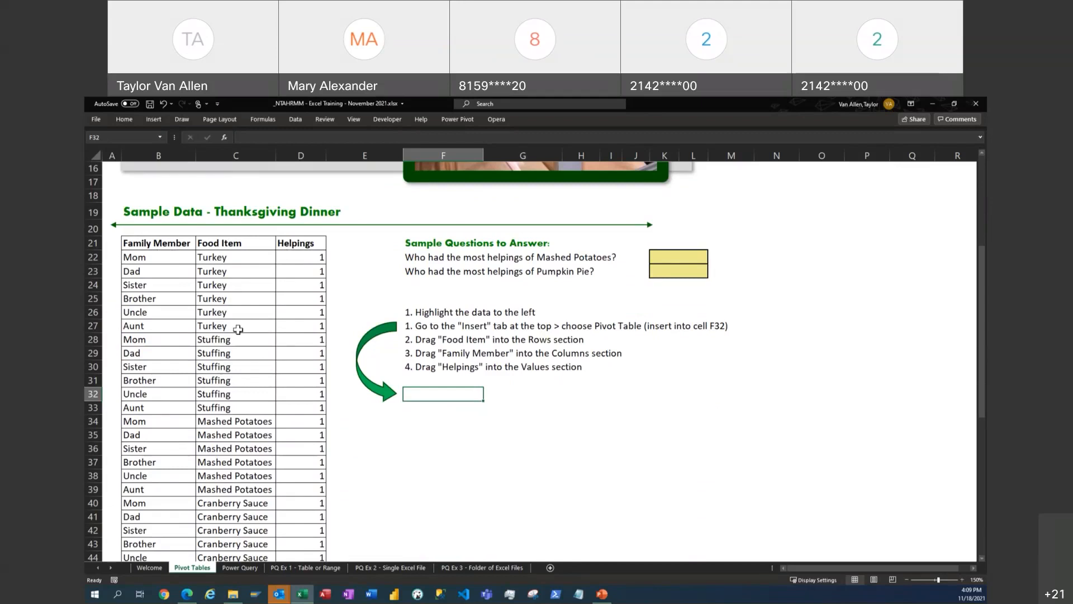
scroll(238, 329, down, 1)
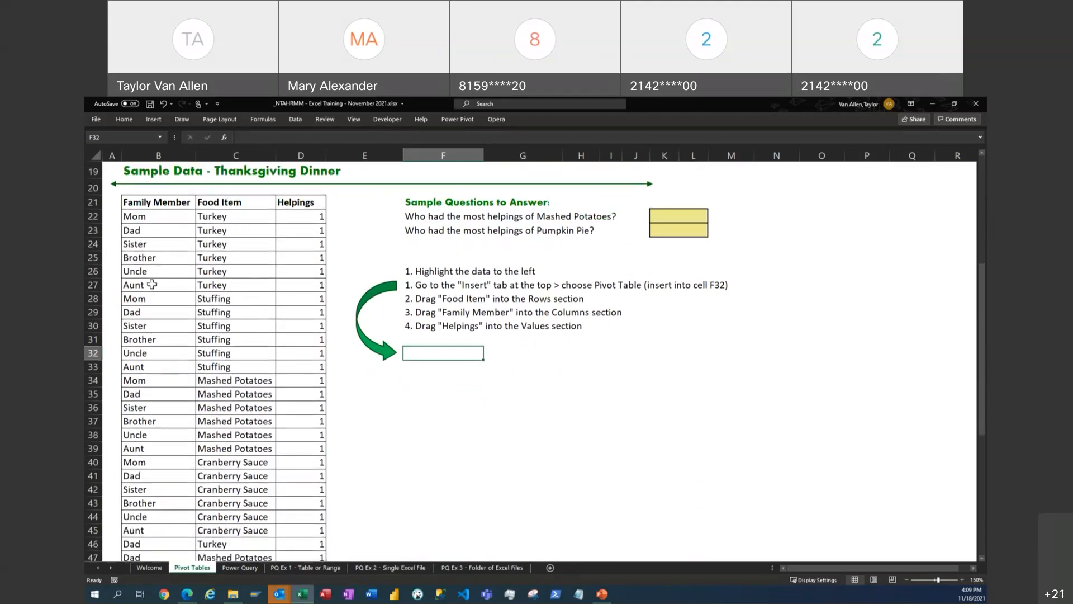
scroll(198, 414, down, 1)
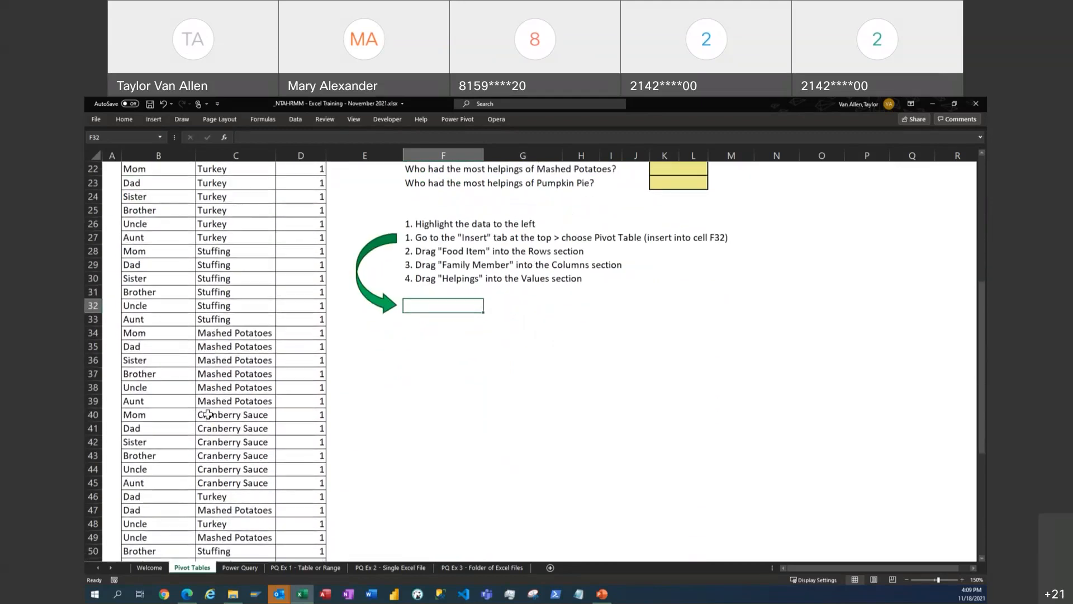
scroll(208, 414, down, 1)
scroll(198, 390, down, 2)
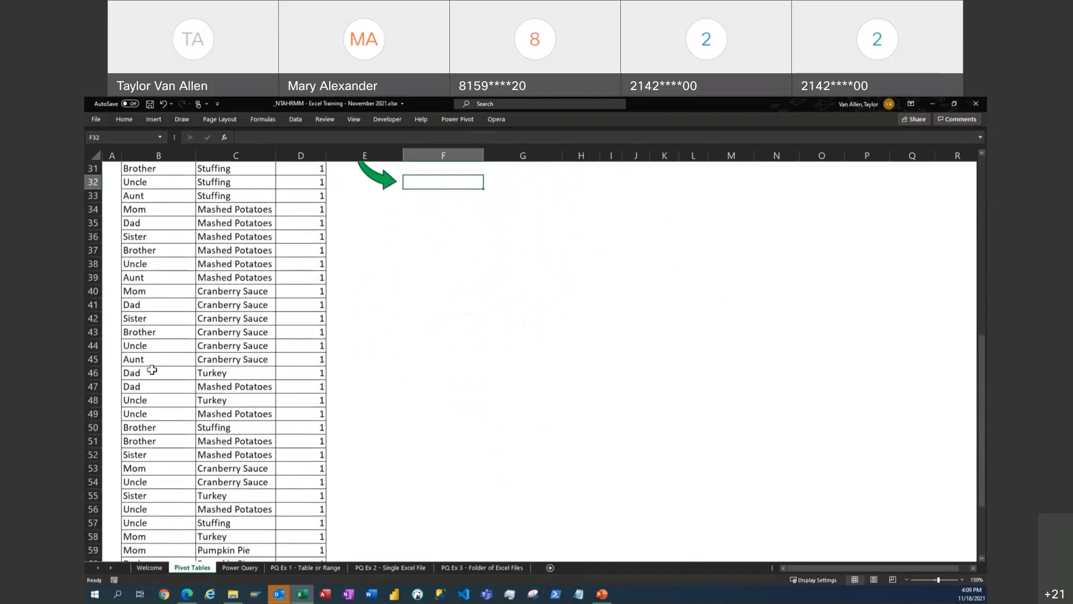
scroll(215, 371, down, 1)
scroll(187, 469, down, 2)
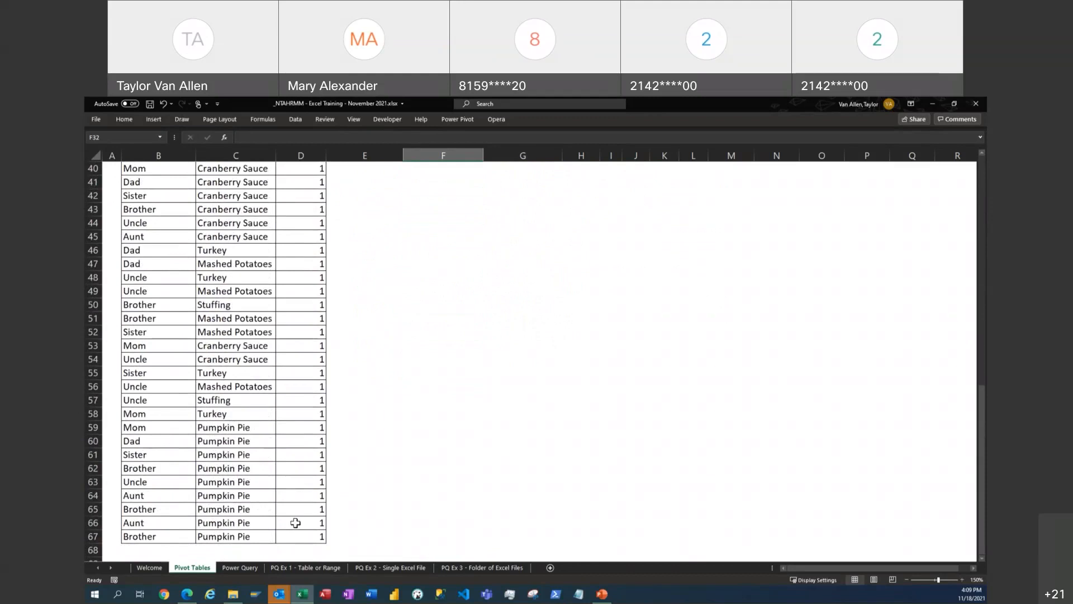
scroll(220, 436, up, 8)
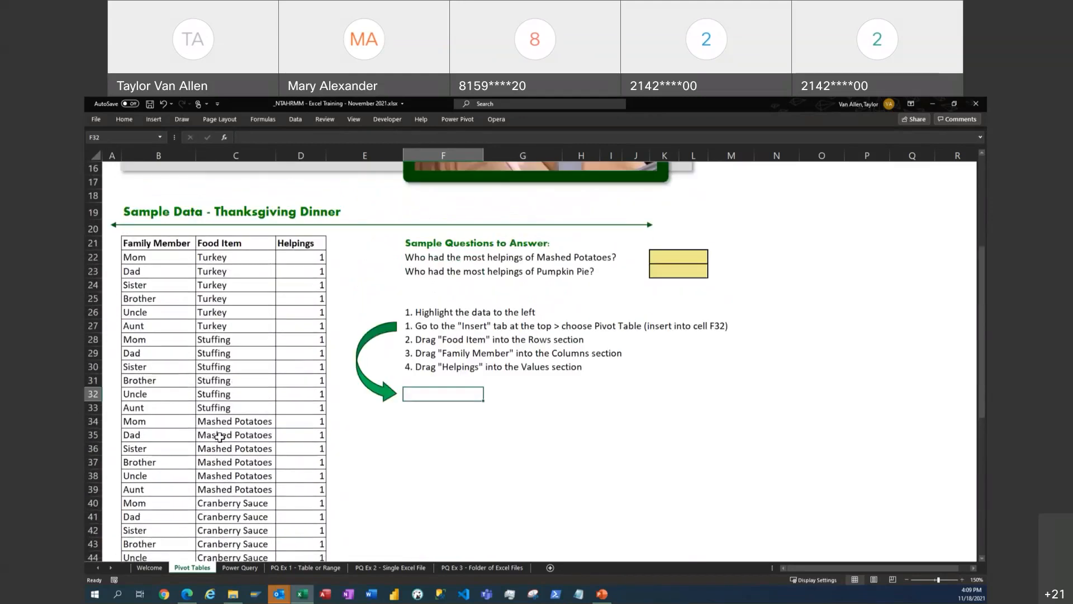
scroll(220, 436, up, 1)
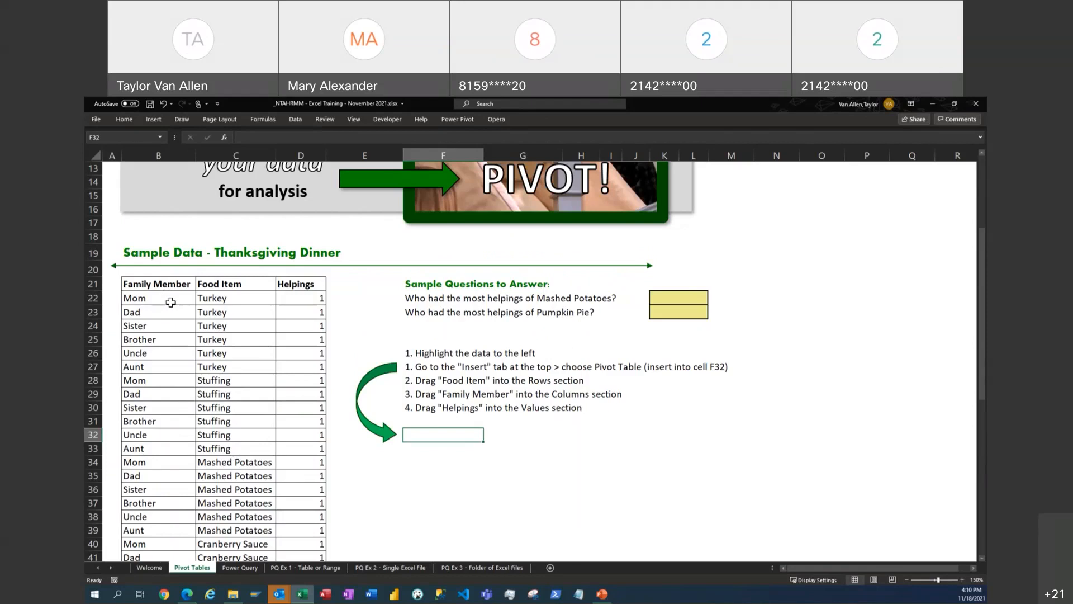
scroll(165, 330, up, 1)
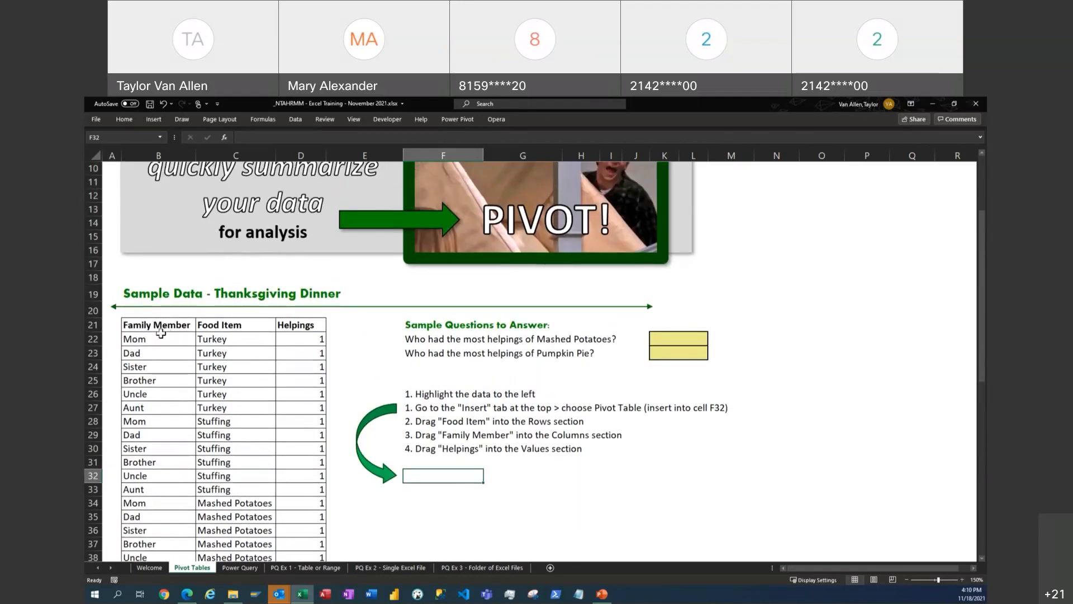
drag(152, 322, 313, 552)
scroll(283, 388, up, 8)
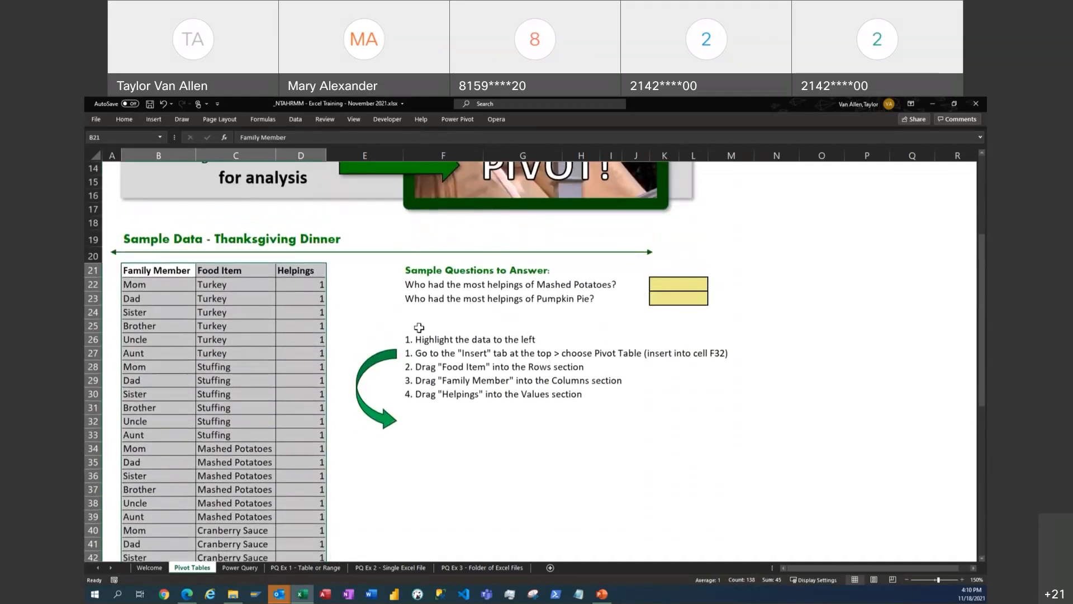
click(420, 421)
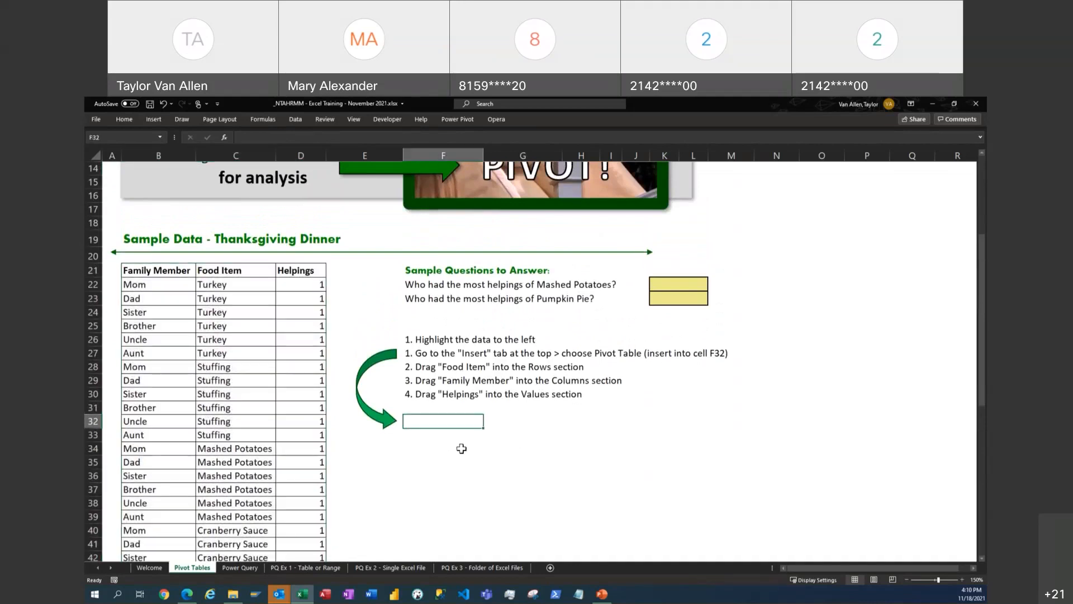
- Renumber the instruction lines in cells F27 to F30 as 2, 3, 4 and 5
click(408, 355)
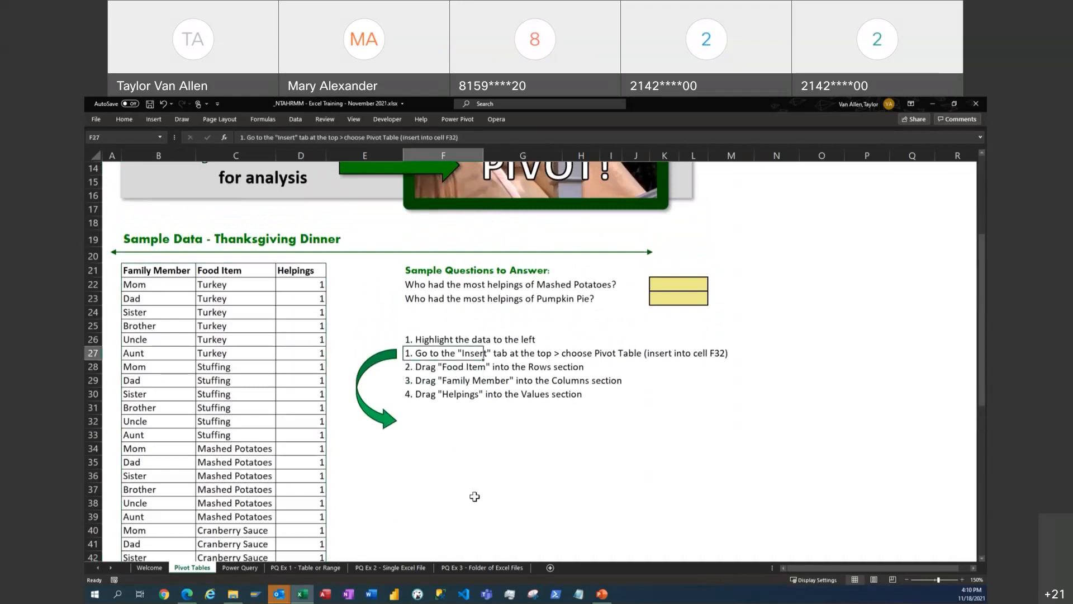
click(245, 137)
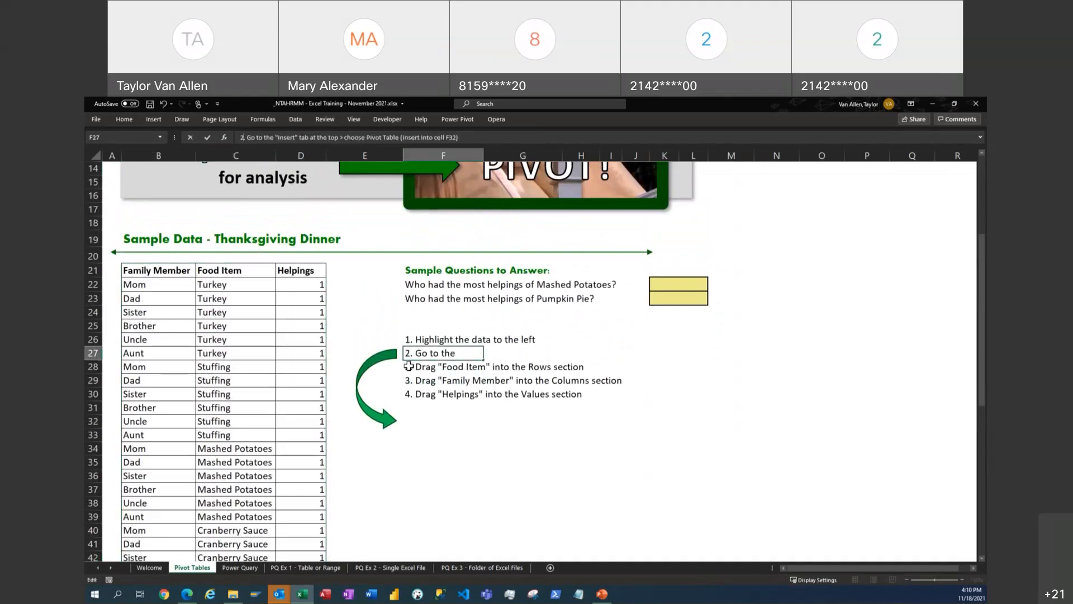
key(Return)
click(244, 137)
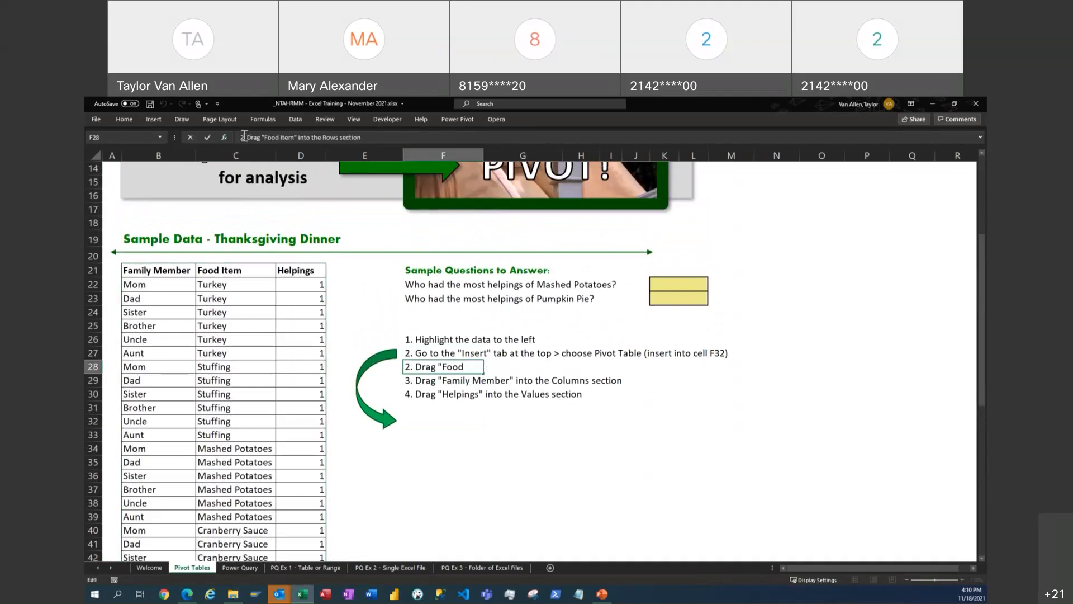
key(Return)
click(244, 137)
key(BackSpace)
text(4)
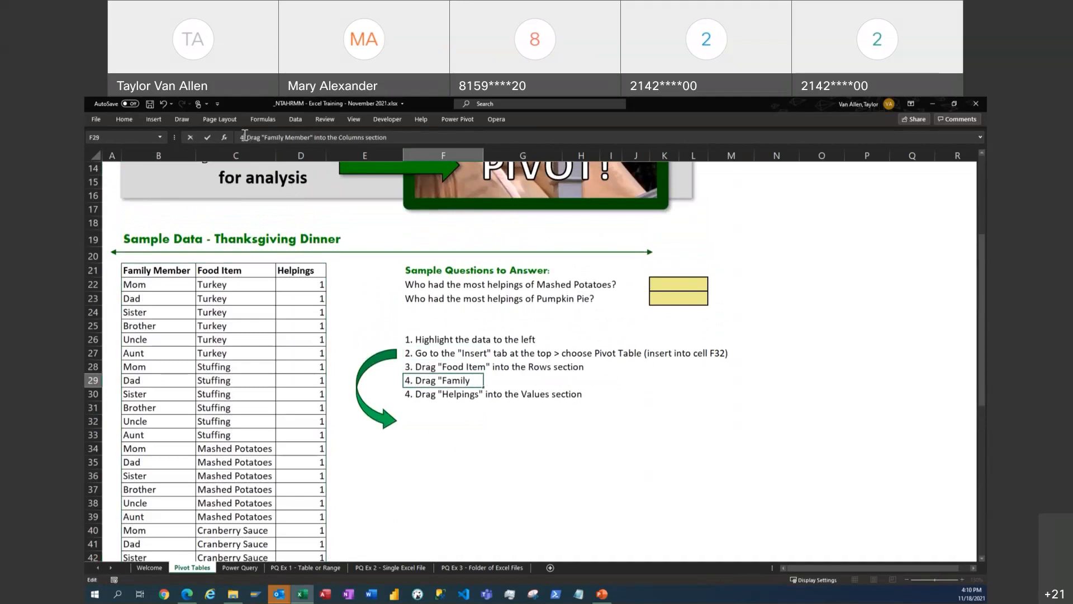
key(Return)
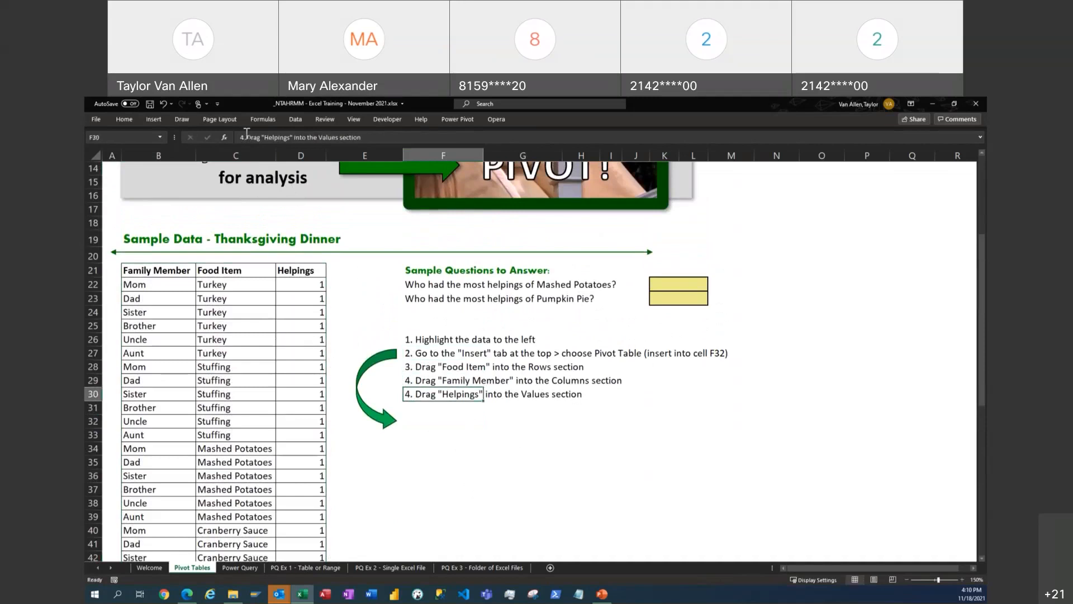
click(245, 137)
key(BackSpace)
text(5)
click(412, 424)
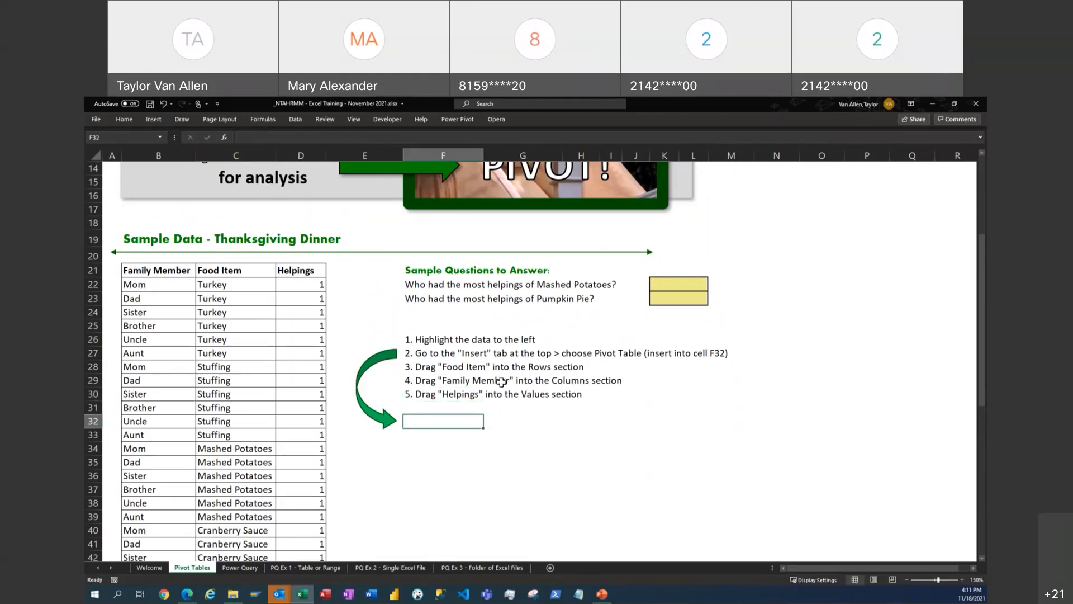
- Insert a pivot table from the Thanksgiving Dinner data in B21:D67, placed in cell F32 of the existing worksheet
click(192, 272)
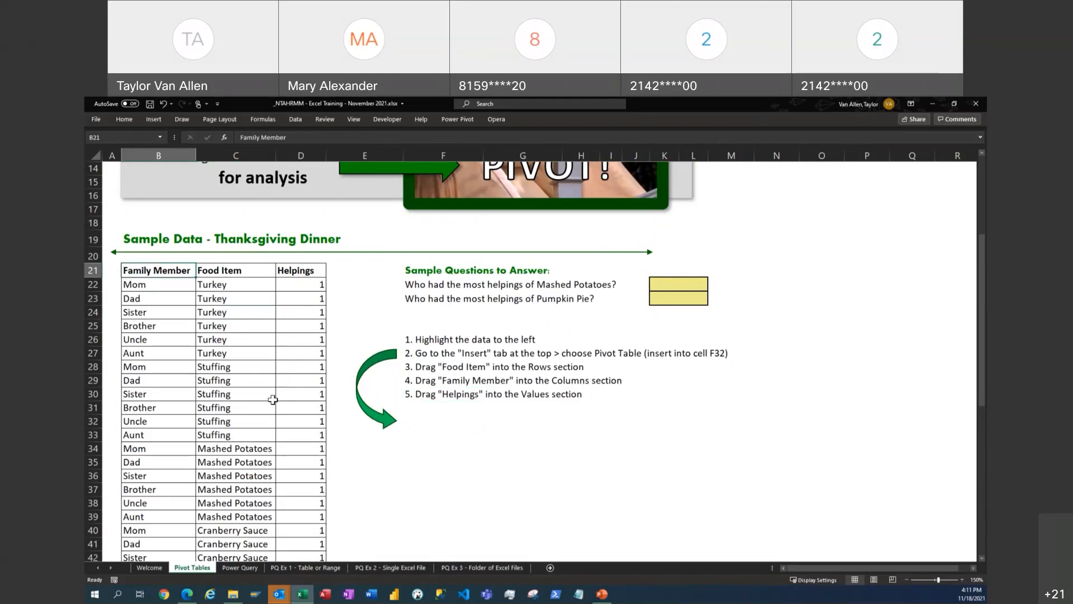
key(ctrl+shift+Right)
key(ctrl+shift+Down)
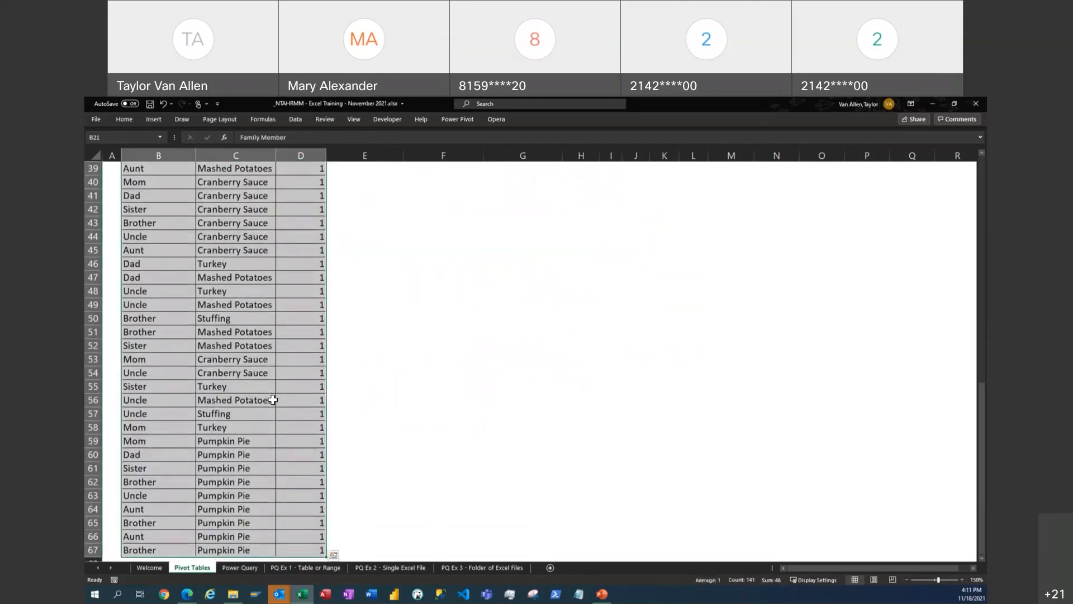
scroll(273, 399, up, 8)
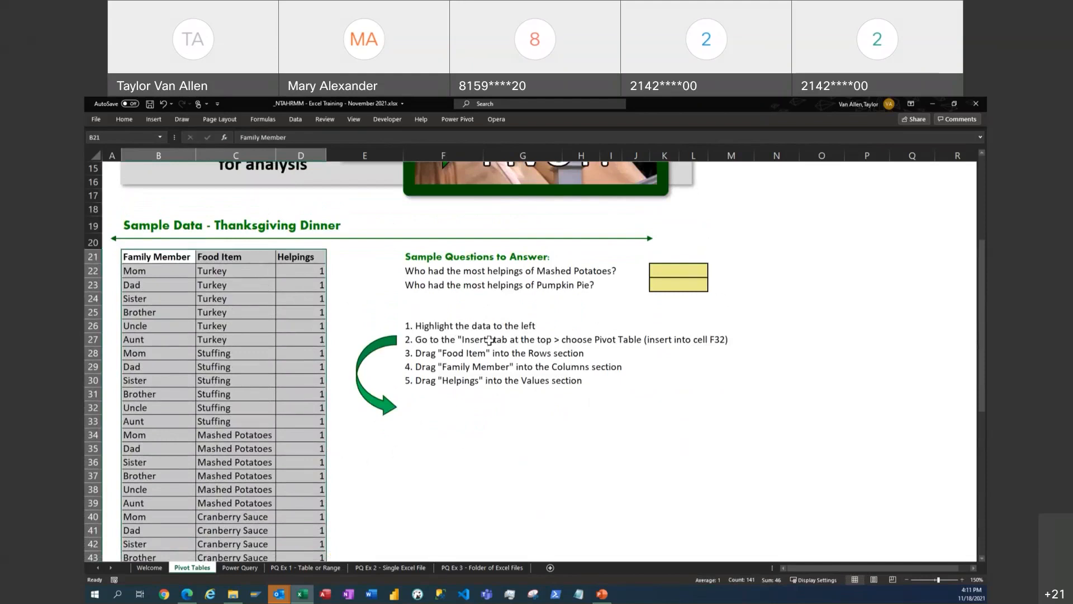
click(154, 119)
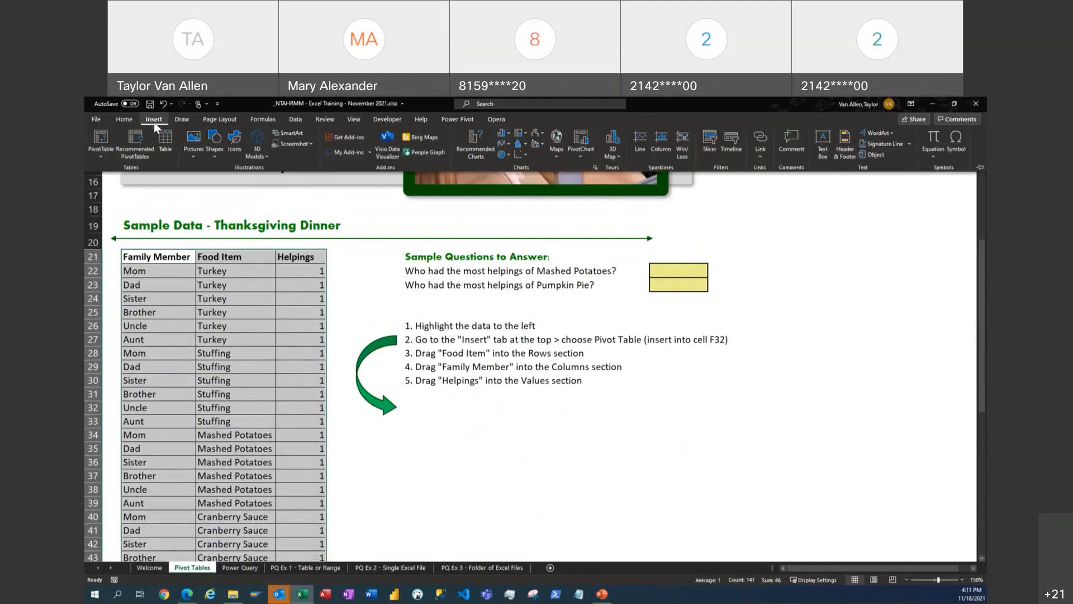
click(103, 138)
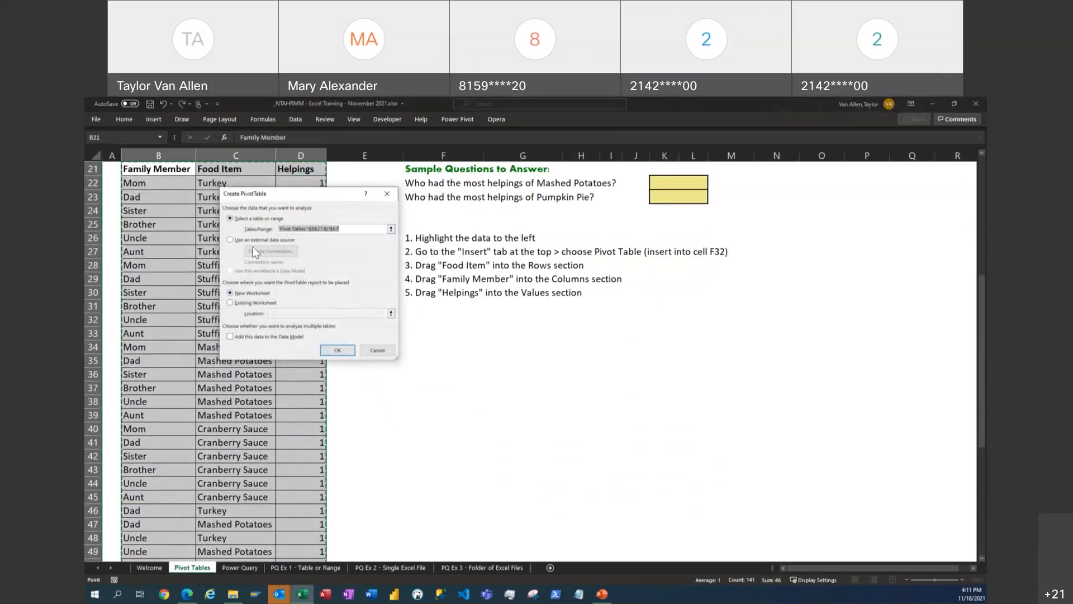
scroll(138, 258, up, 2)
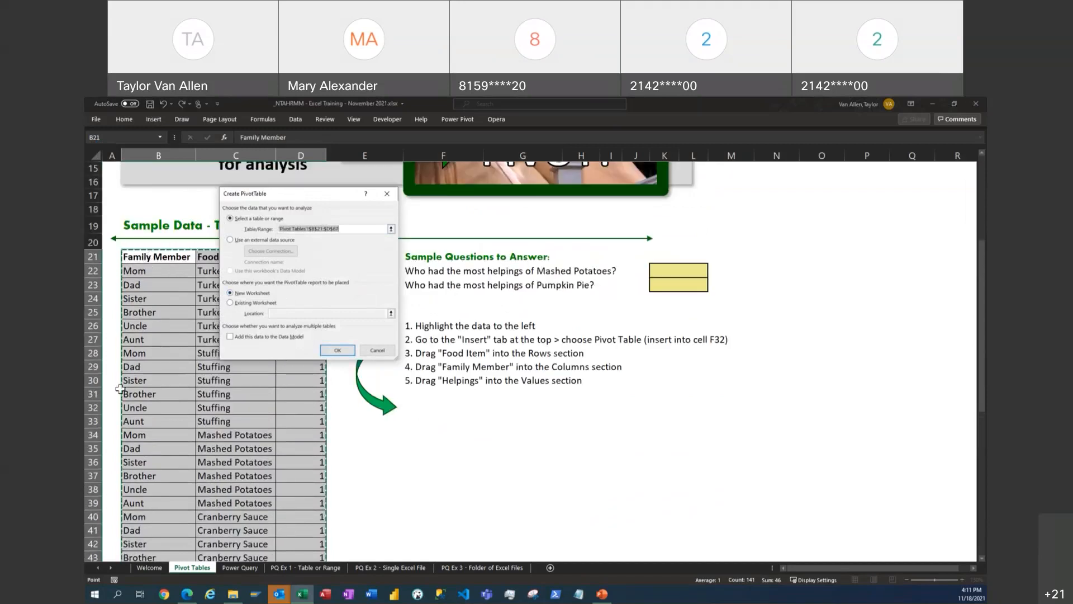
scroll(185, 416, down, 8)
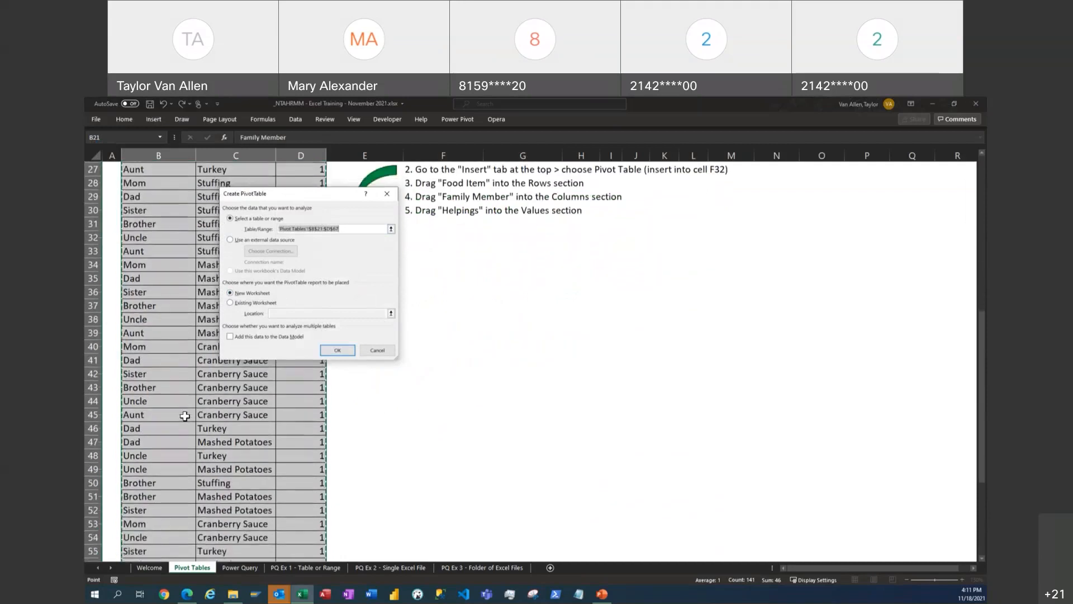
scroll(184, 416, up, 6)
scroll(184, 416, up, 2)
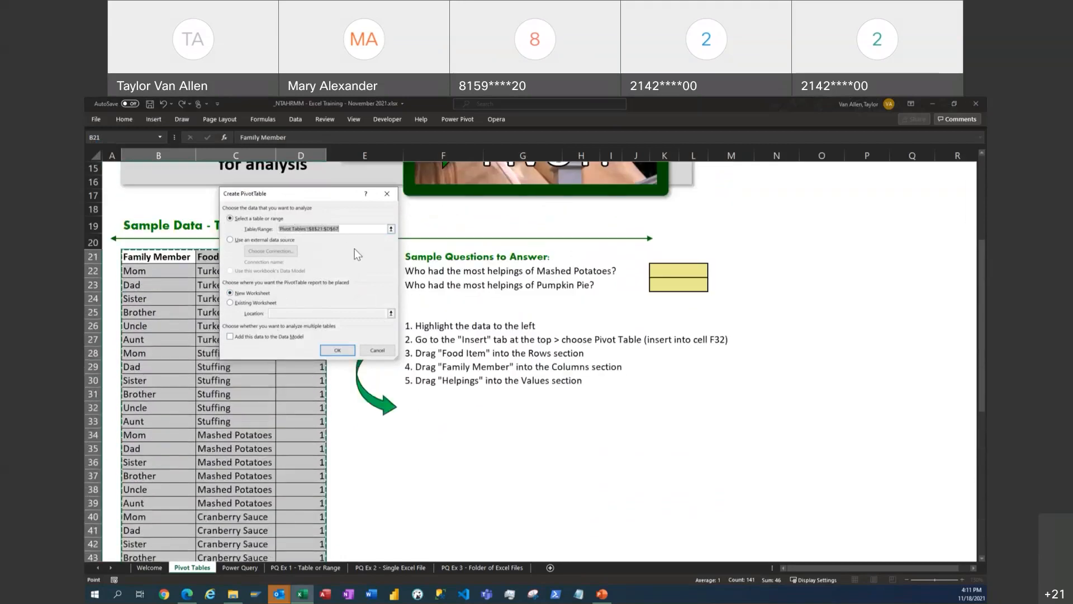
click(230, 303)
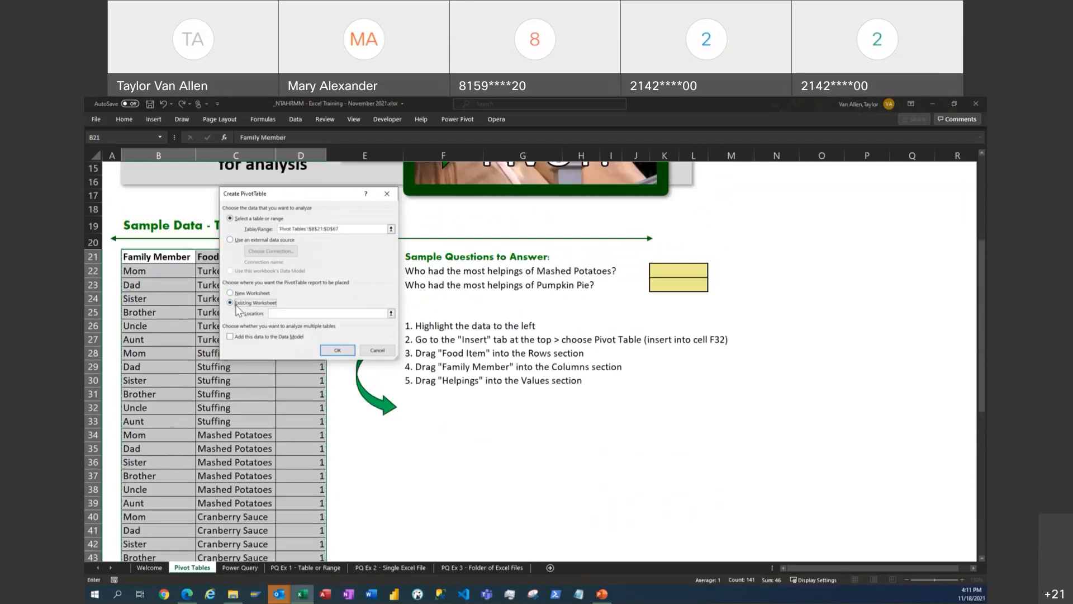
click(414, 408)
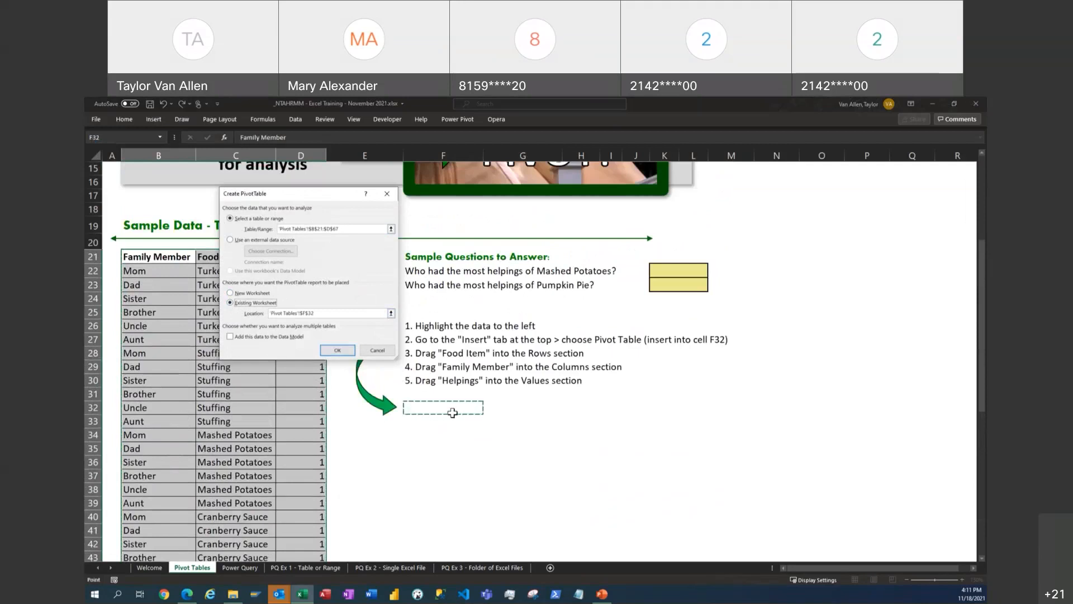
click(338, 351)
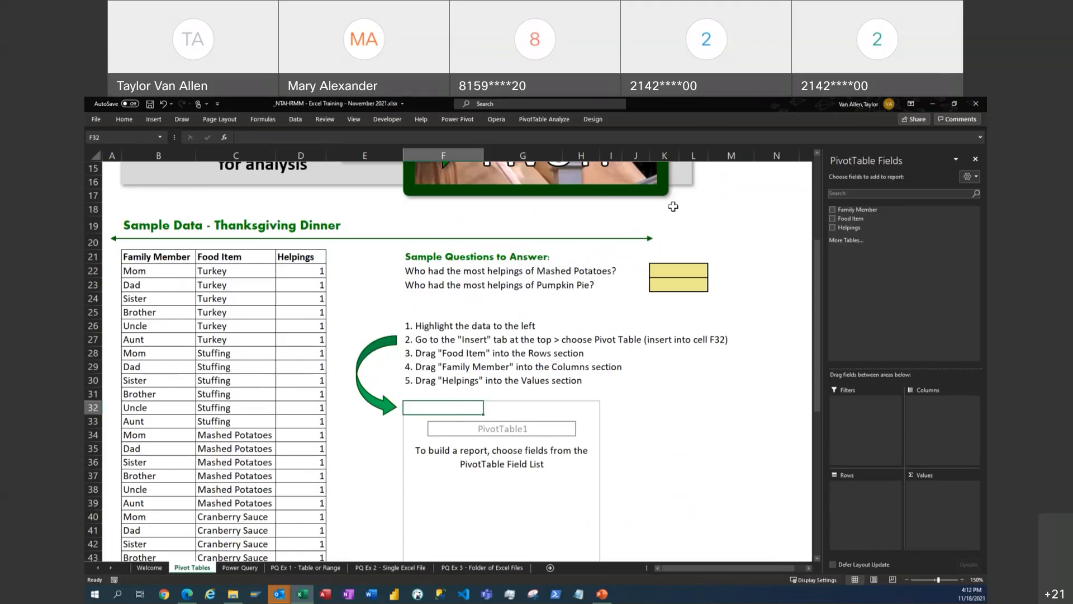
- Lay out the pivot table with Food Item as rows, Family Member as columns and the sum of Helpings as values
drag(823, 257, 760, 257)
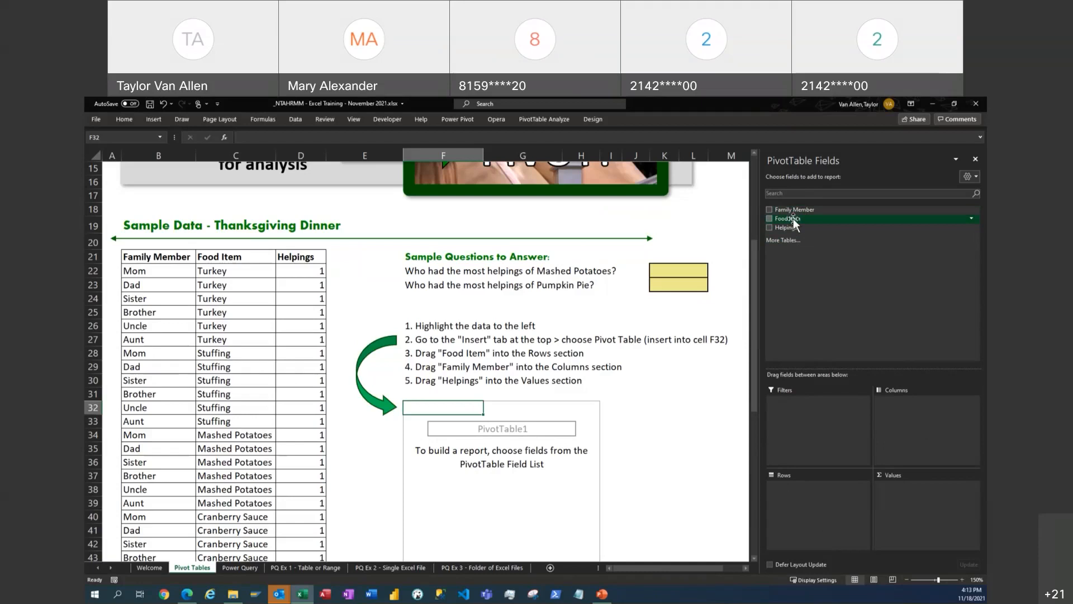
drag(793, 219, 799, 498)
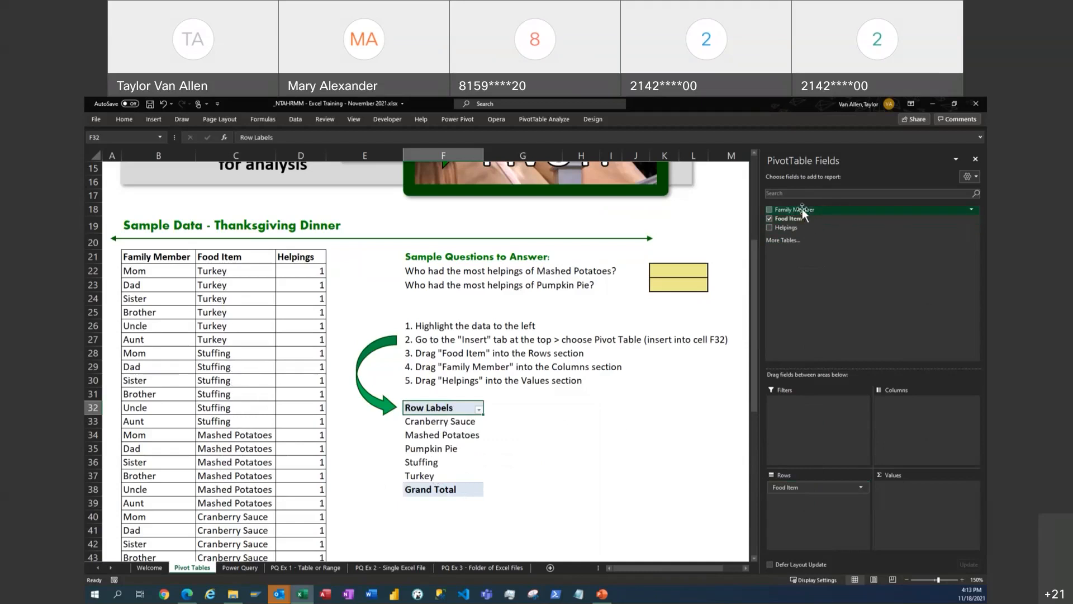
drag(802, 209, 903, 414)
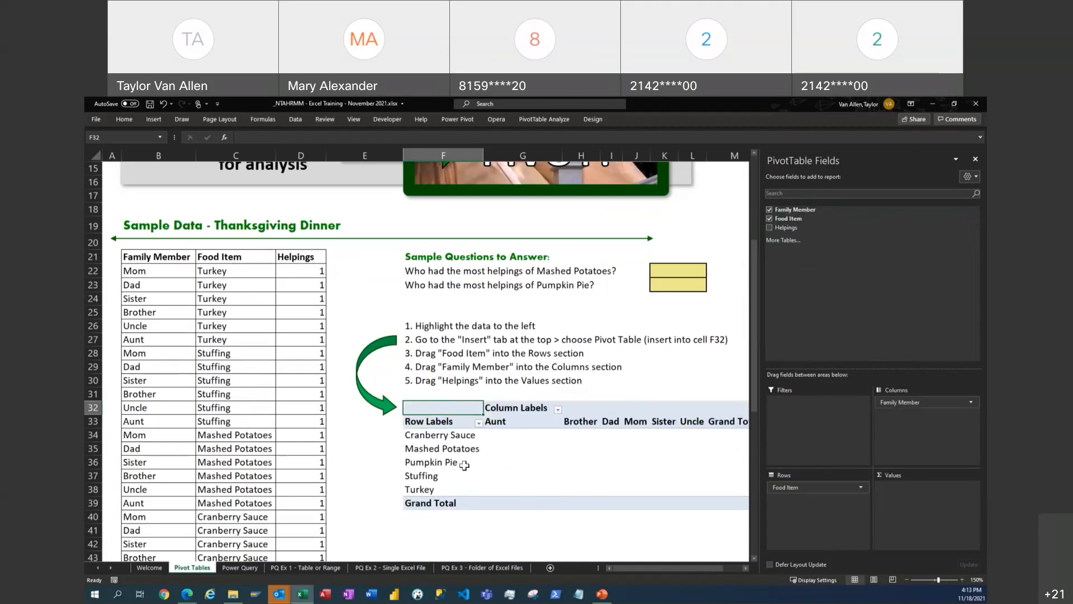
drag(442, 435, 445, 487)
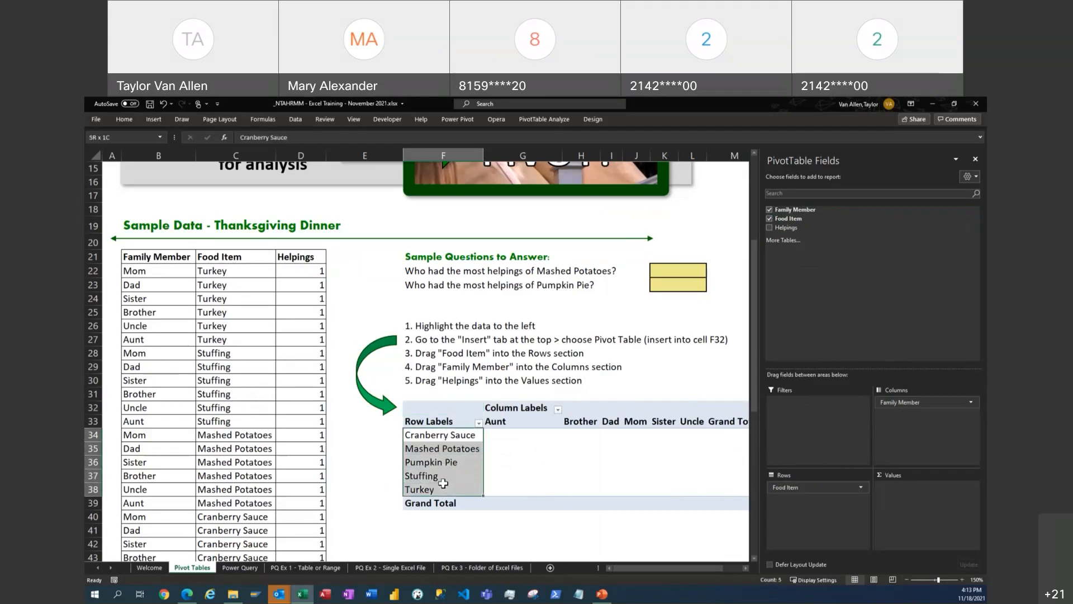
drag(503, 421, 687, 422)
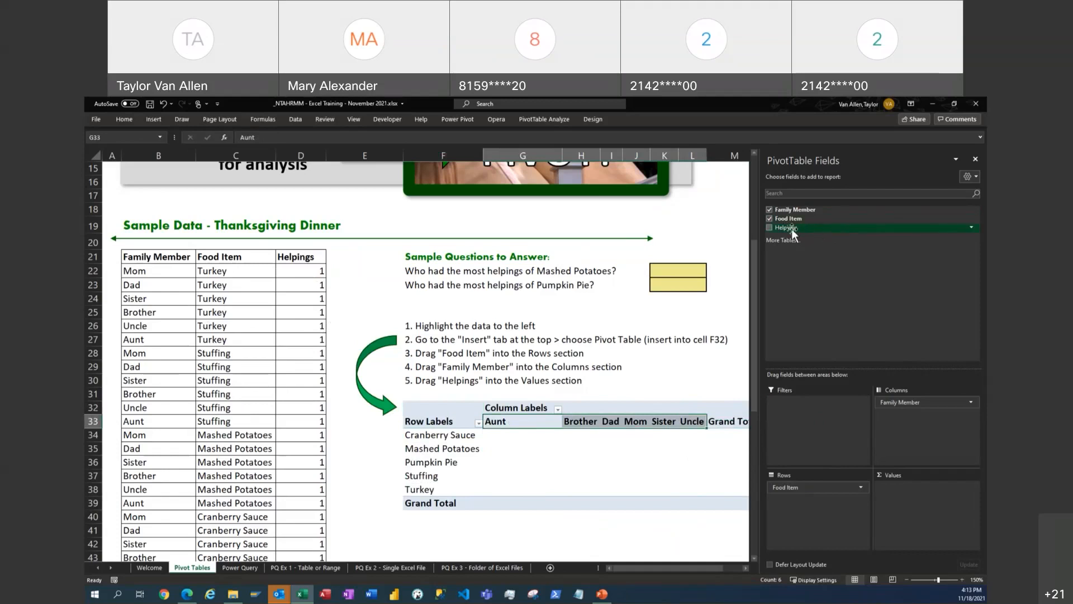
drag(791, 229, 905, 497)
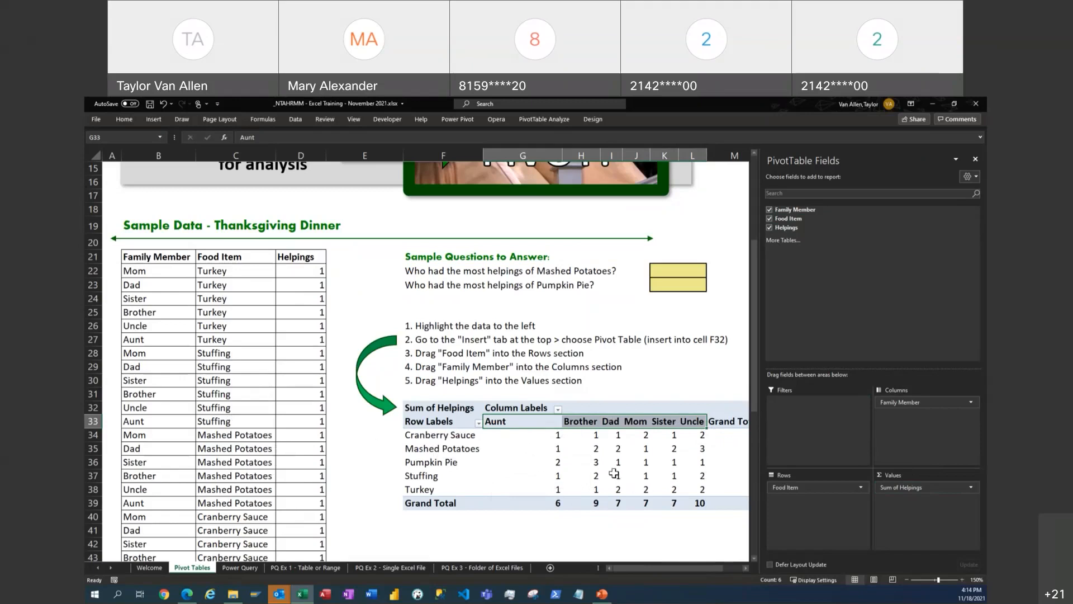
click(526, 423)
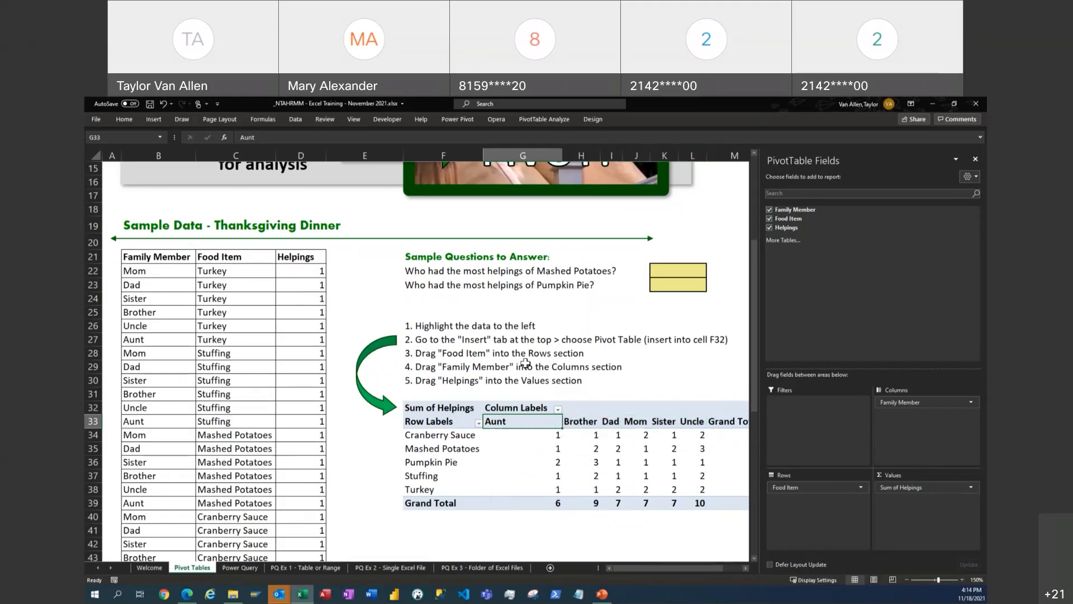
drag(759, 330, 800, 330)
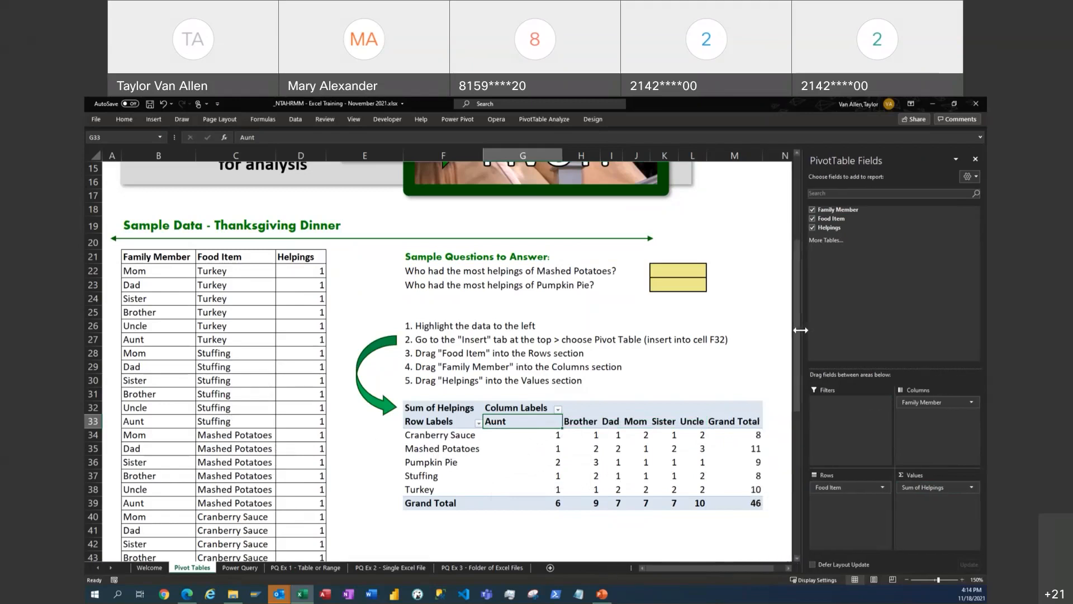
- Choose Uncle as the answer to who had the most helpings of Mashed Potatoes
click(653, 268)
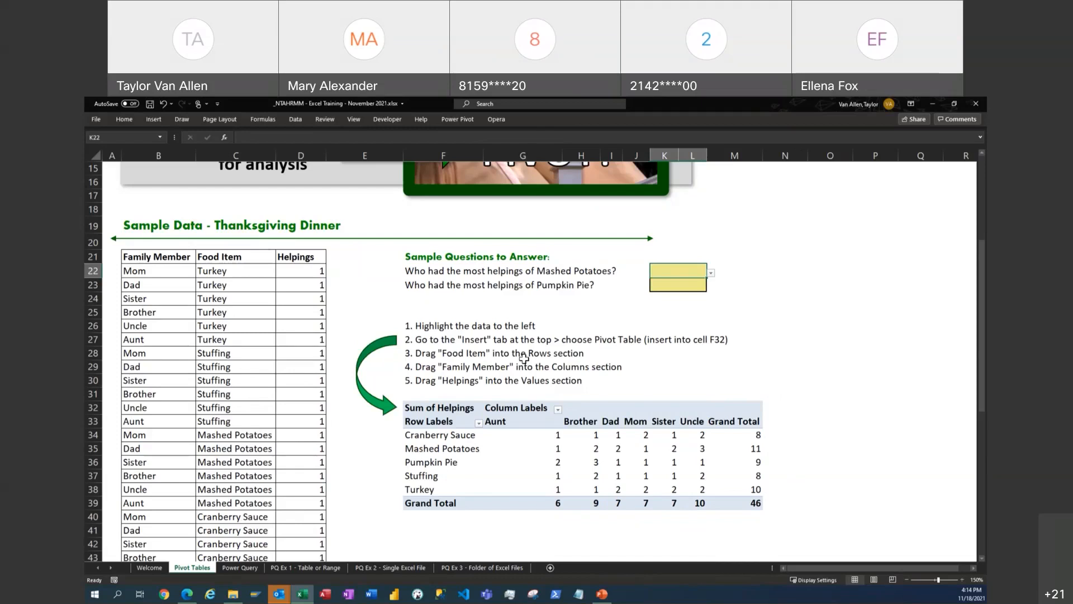
click(712, 273)
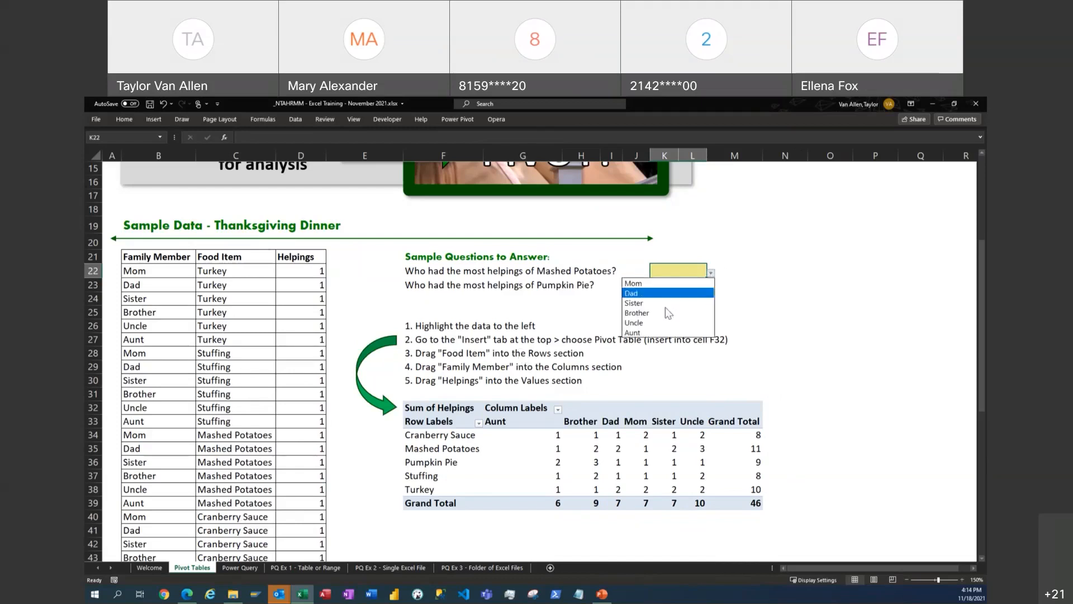
click(661, 331)
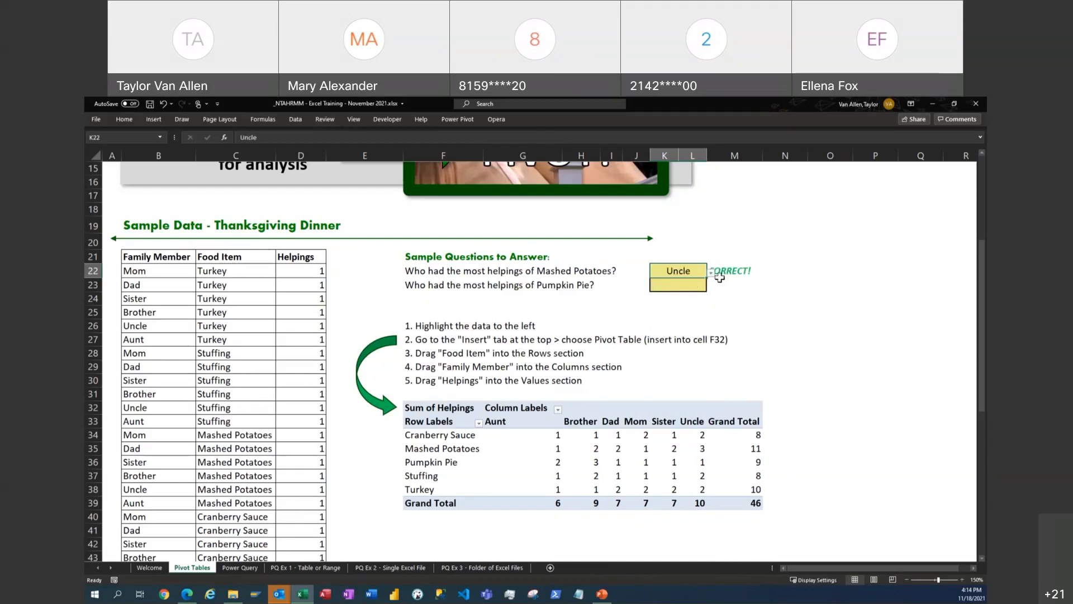
- Try other family members as the Mashed Potatoes answer and set it back to Uncle
click(721, 273)
click(681, 280)
click(709, 273)
click(689, 283)
click(710, 272)
click(689, 293)
click(710, 273)
click(676, 324)
key(Return)
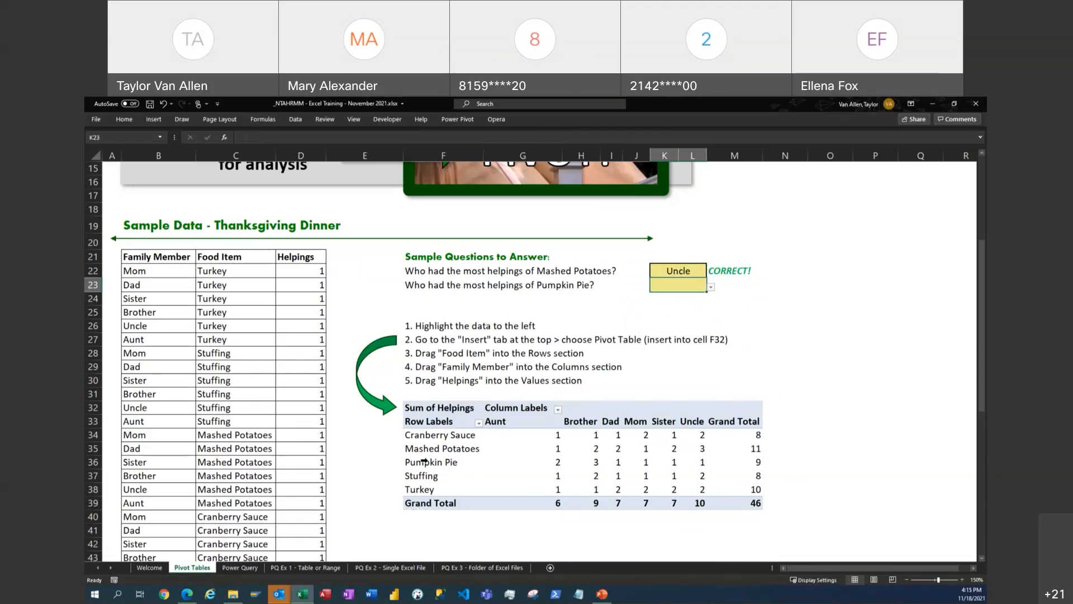
- Check the Pumpkin Pie row of the pivot table and choose Brother as the answer to the Pumpkin Pie question
click(423, 462)
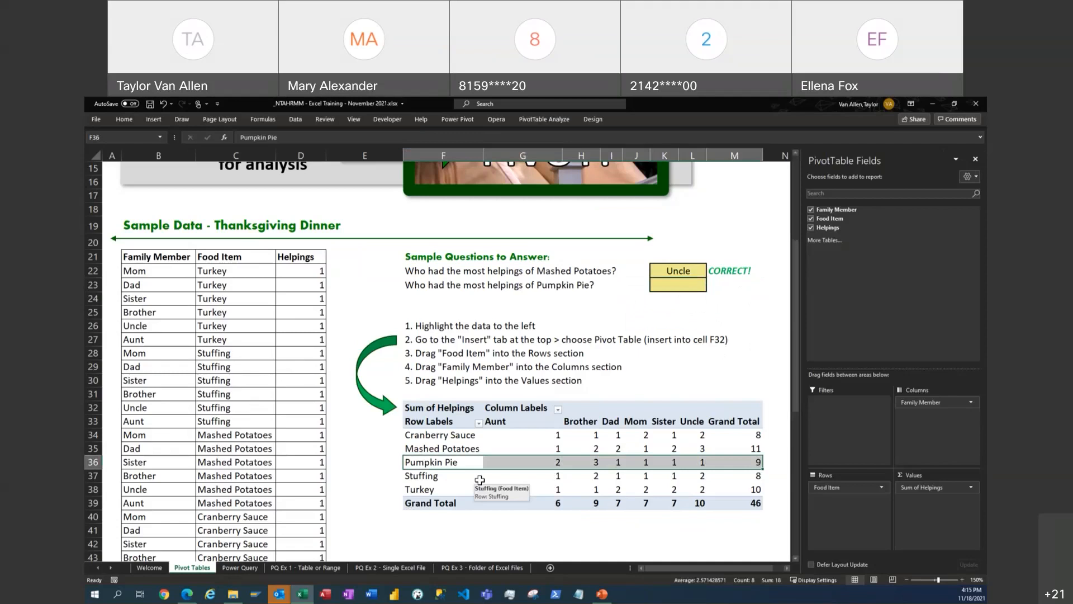
click(680, 291)
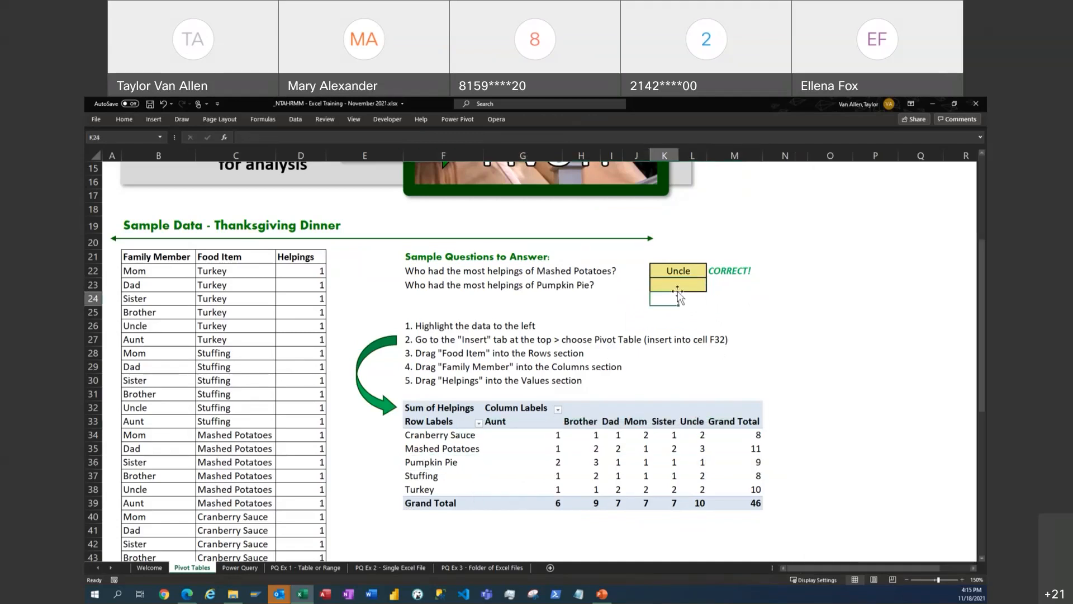
click(711, 286)
click(670, 326)
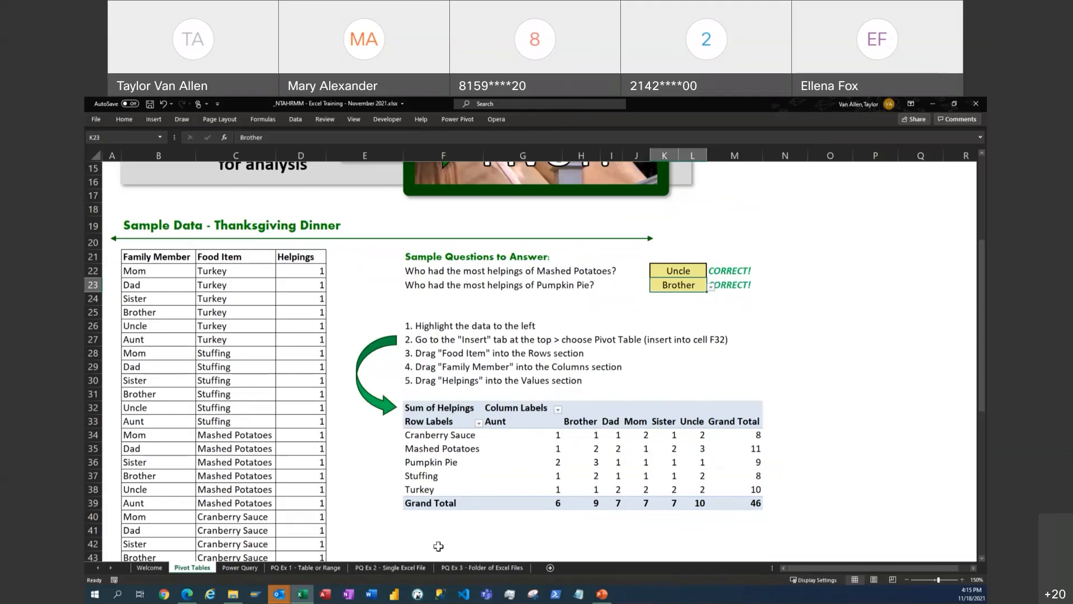
- Review the Pivot Tables sheet, comparing the sample data with the finished pivot table and the answered questions
scroll(354, 469, up, 5)
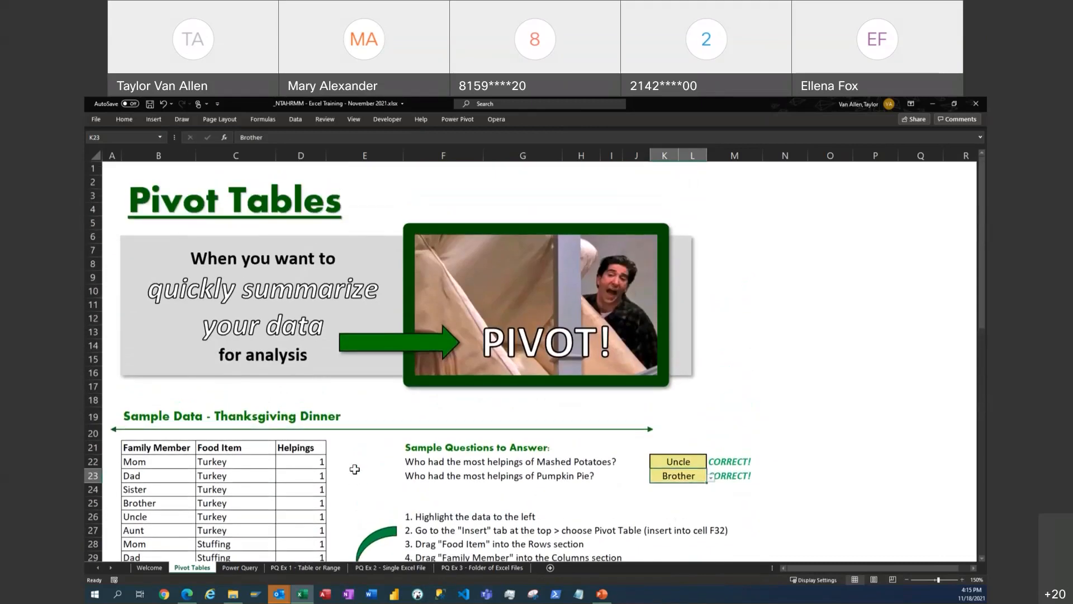
scroll(360, 459, down, 1)
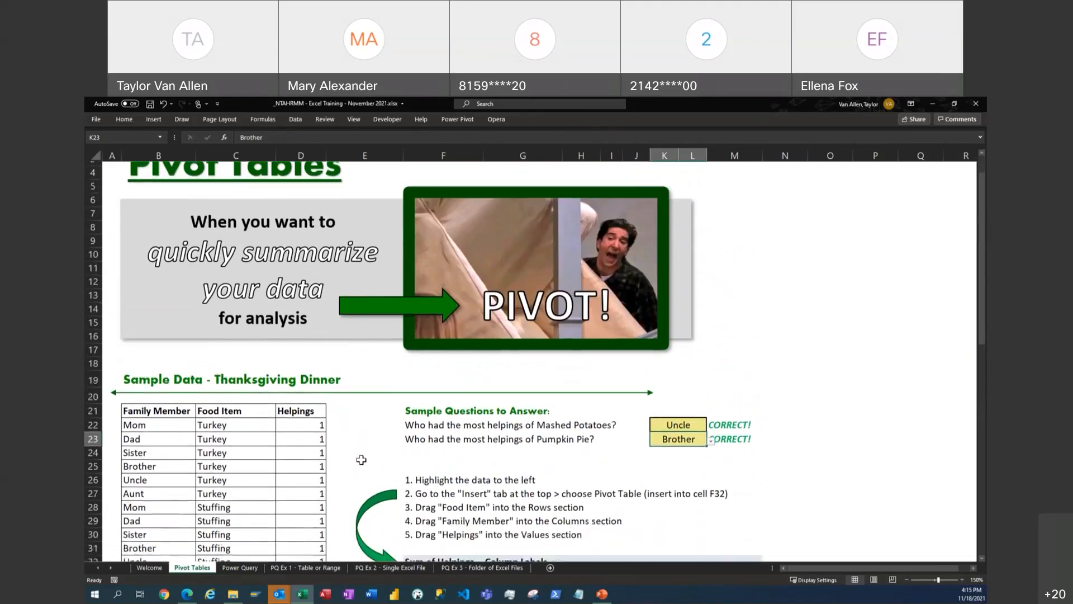
scroll(361, 459, down, 3)
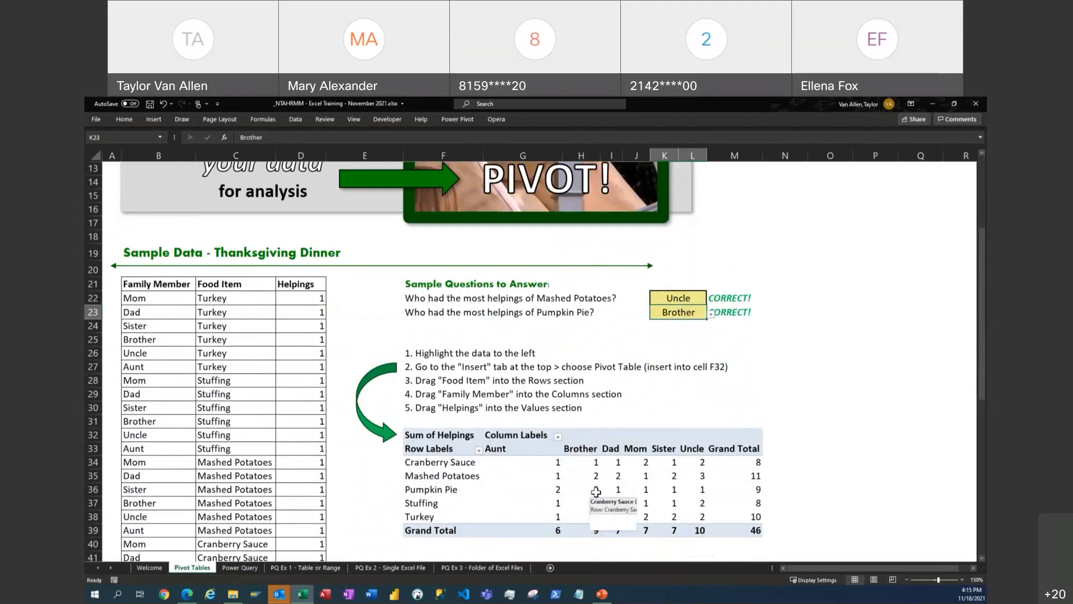
scroll(479, 483, down, 4)
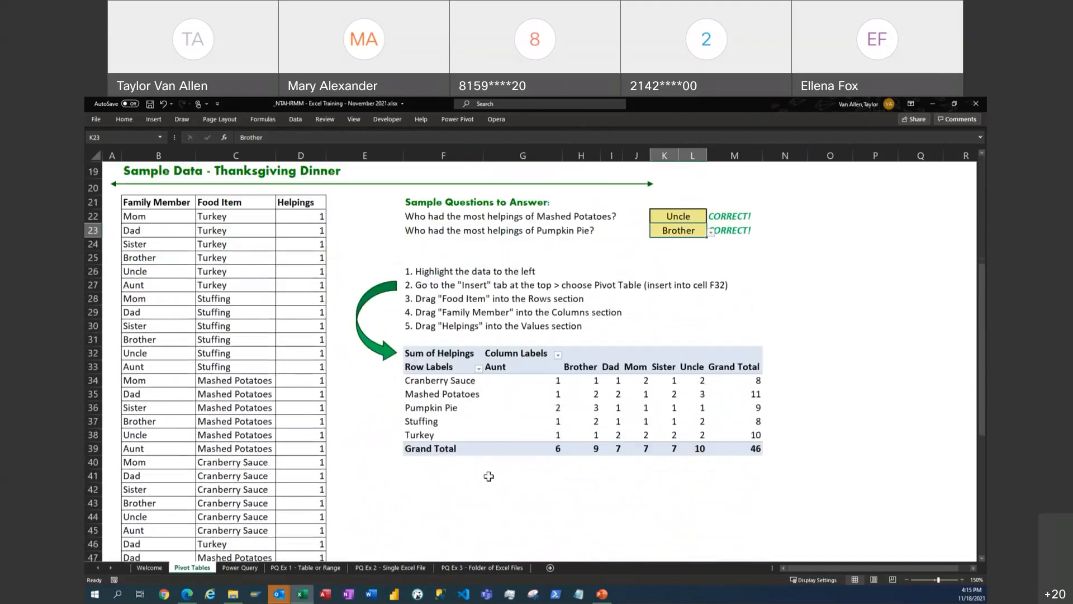
scroll(481, 466, up, 2)
scroll(482, 466, up, 5)
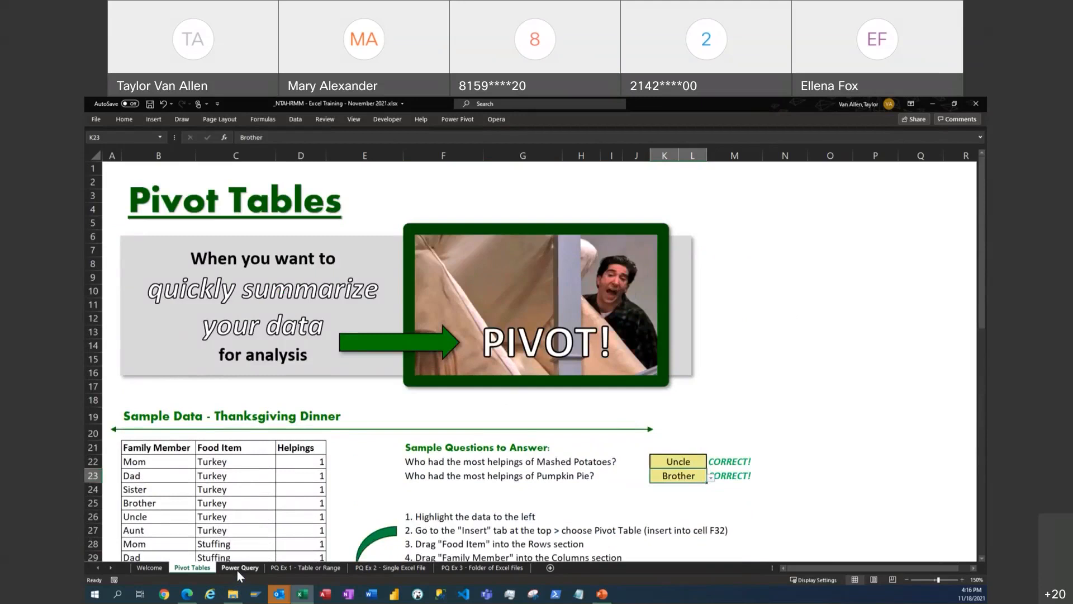
scroll(368, 470, down, 3)
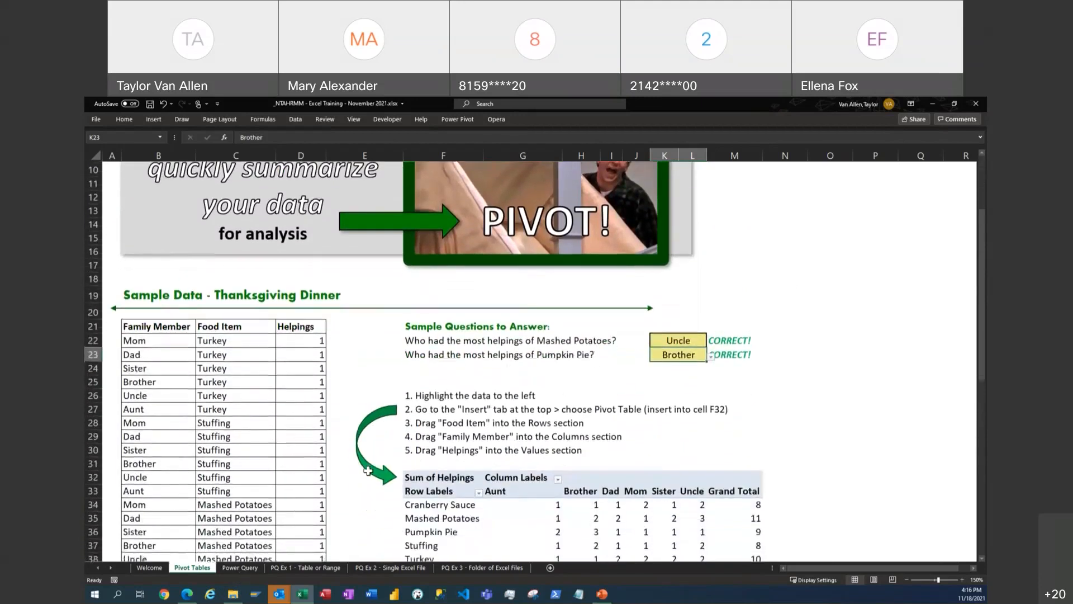
scroll(367, 470, down, 2)
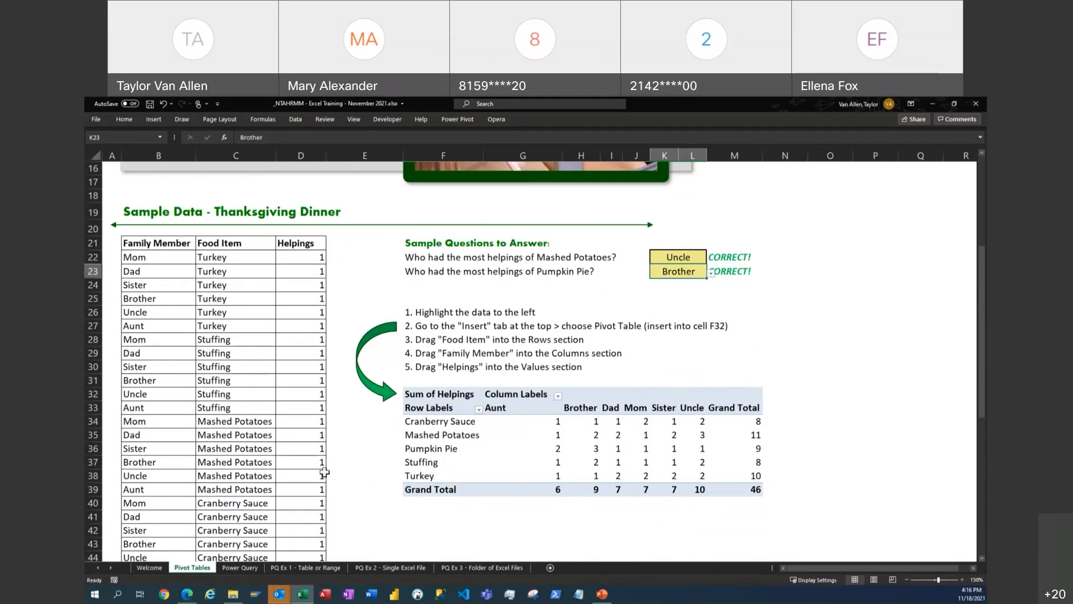
- Open the Power Query sheet and examine its overview of getting, cleaning/transforming and loading data
click(241, 568)
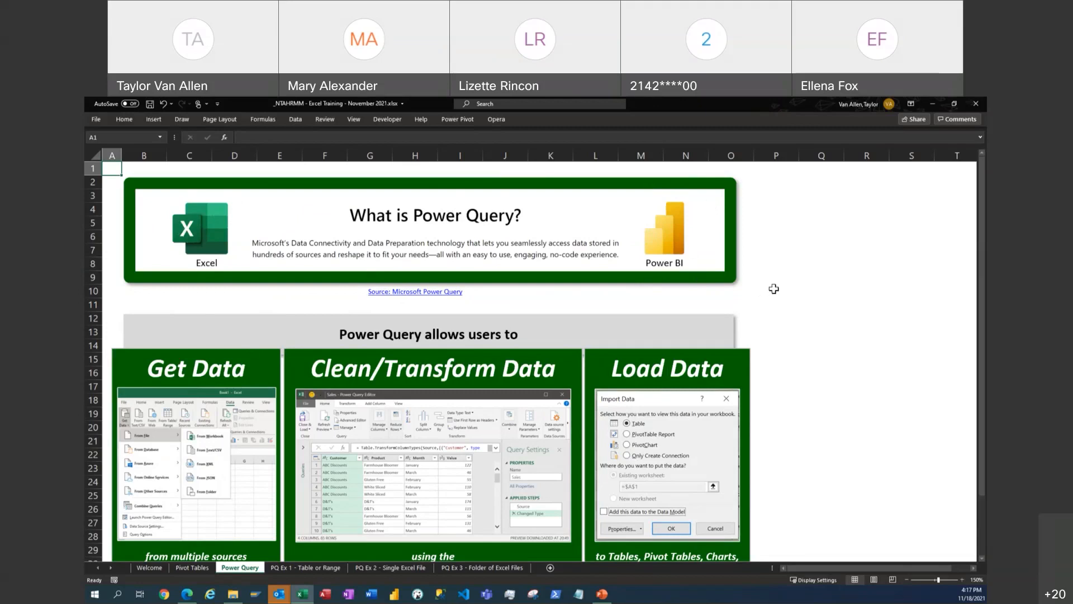
scroll(773, 288, down, 2)
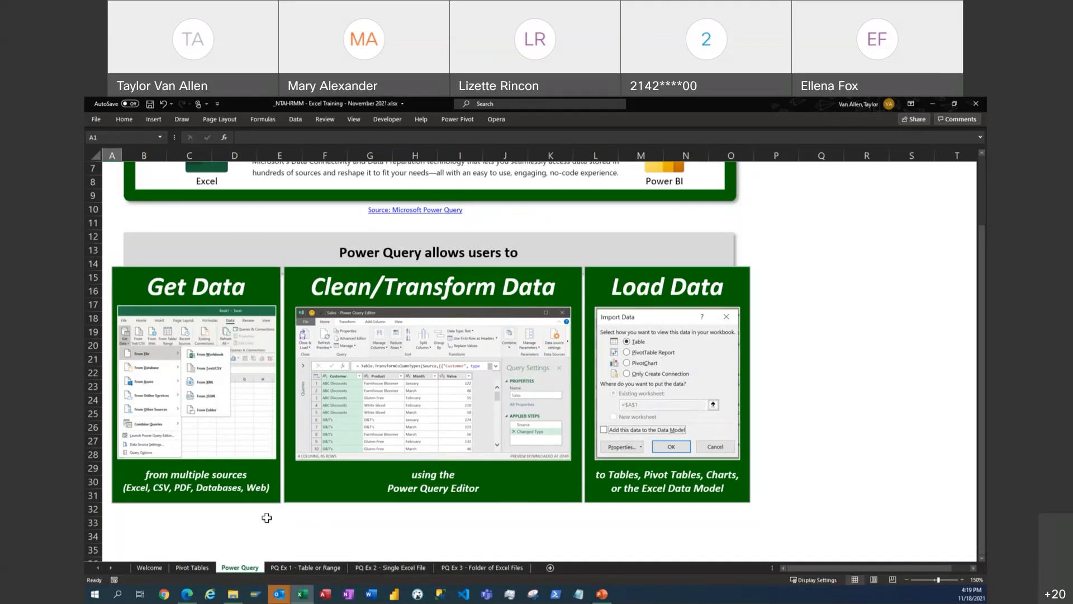
- Recheck the Power Query overview, open the PQ Ex 1 - Table or Range sheet and select the first item in its table
scroll(266, 518, up, 2)
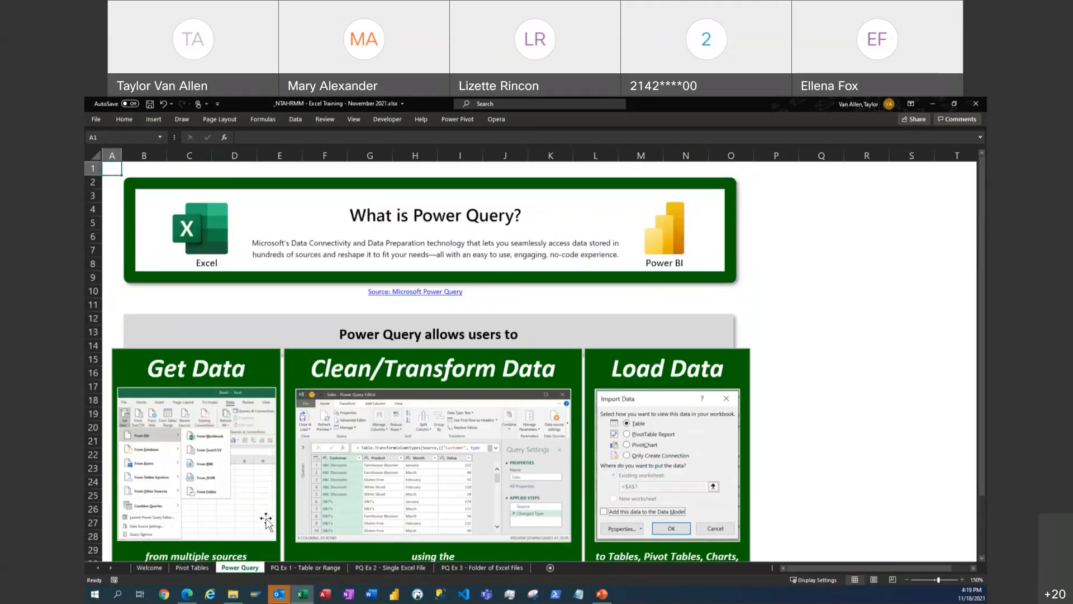
scroll(266, 522, down, 1)
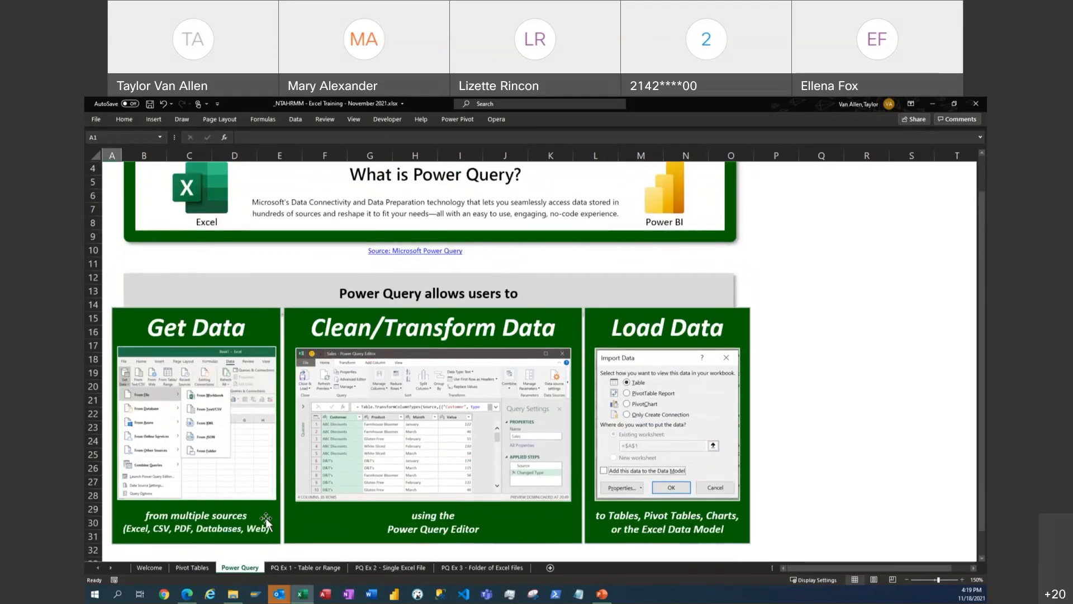
click(303, 567)
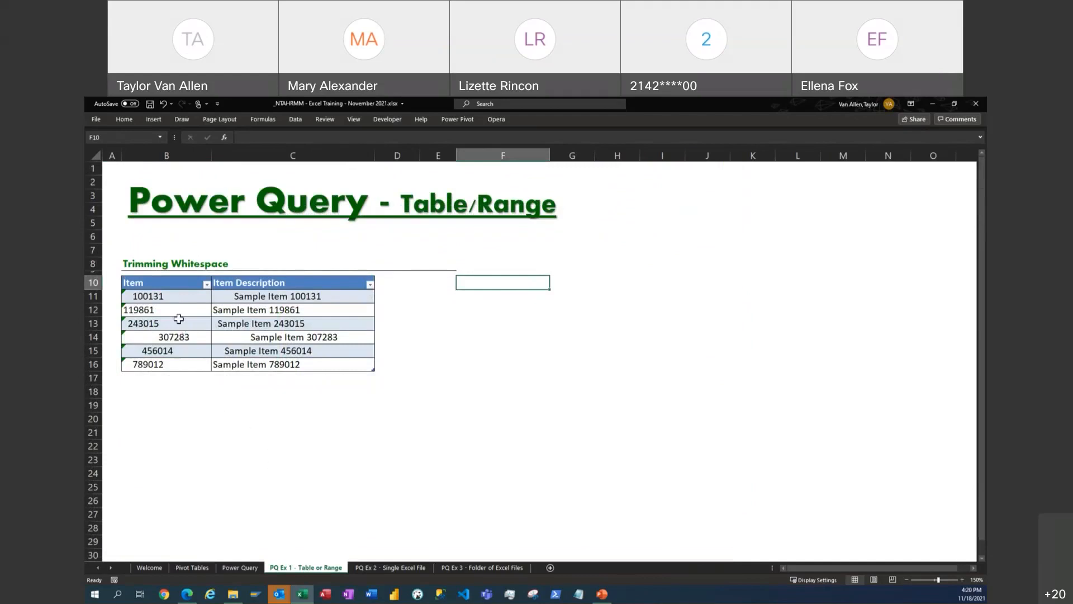
click(169, 299)
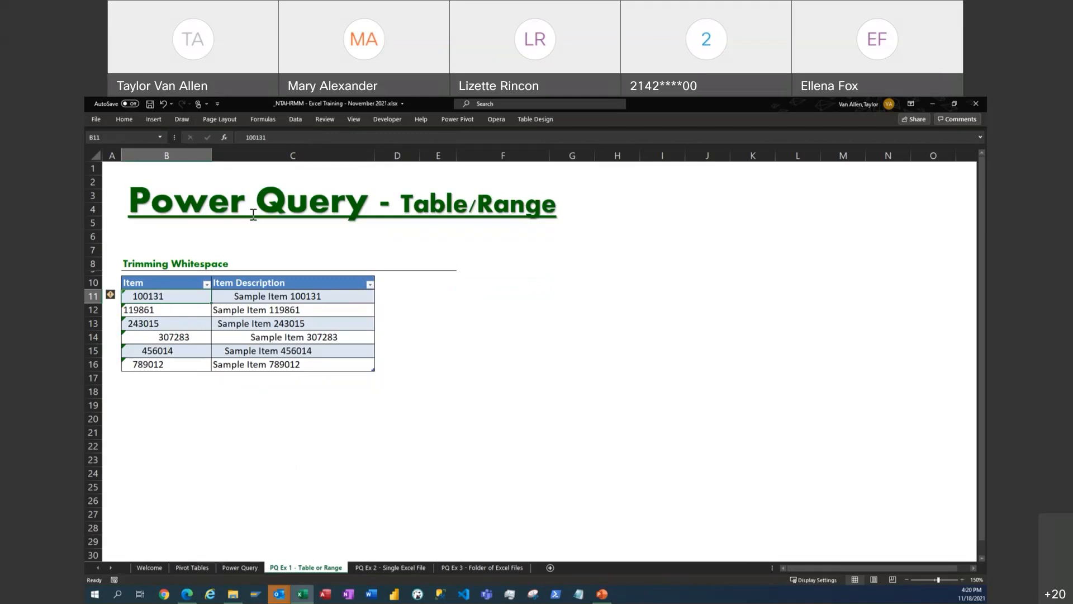
- Examine the available Get Data sources, including files, databases, Azure, online services and other sources
click(296, 119)
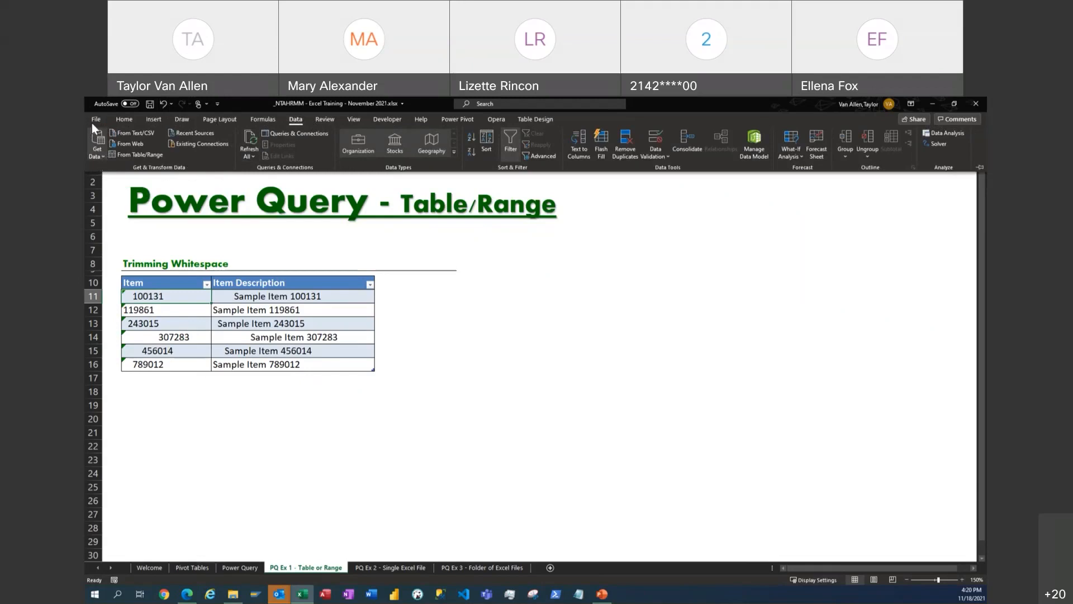
click(102, 156)
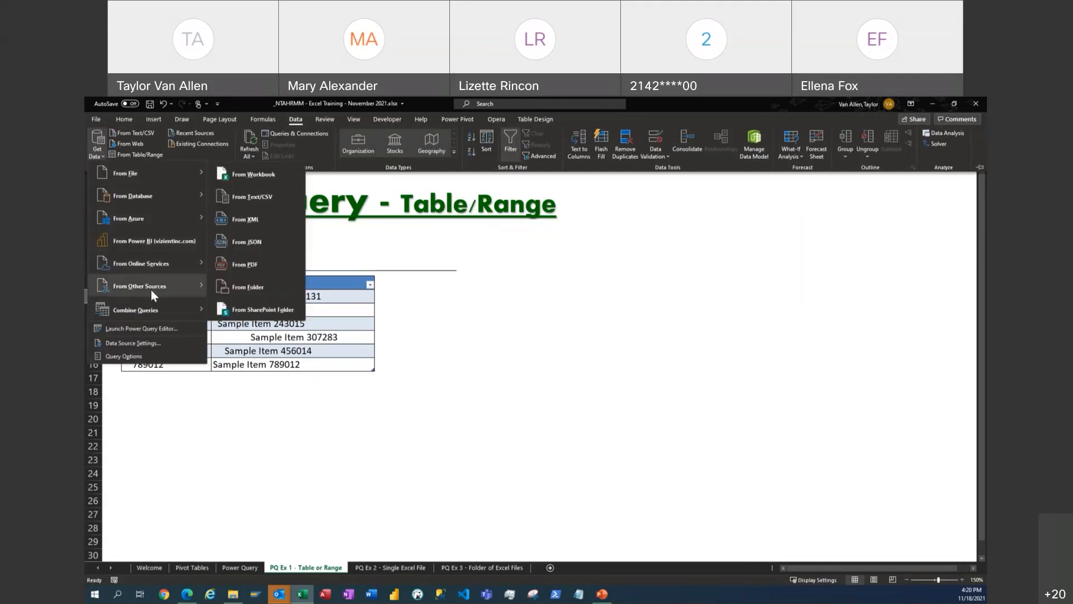
mouse_move(147, 312)
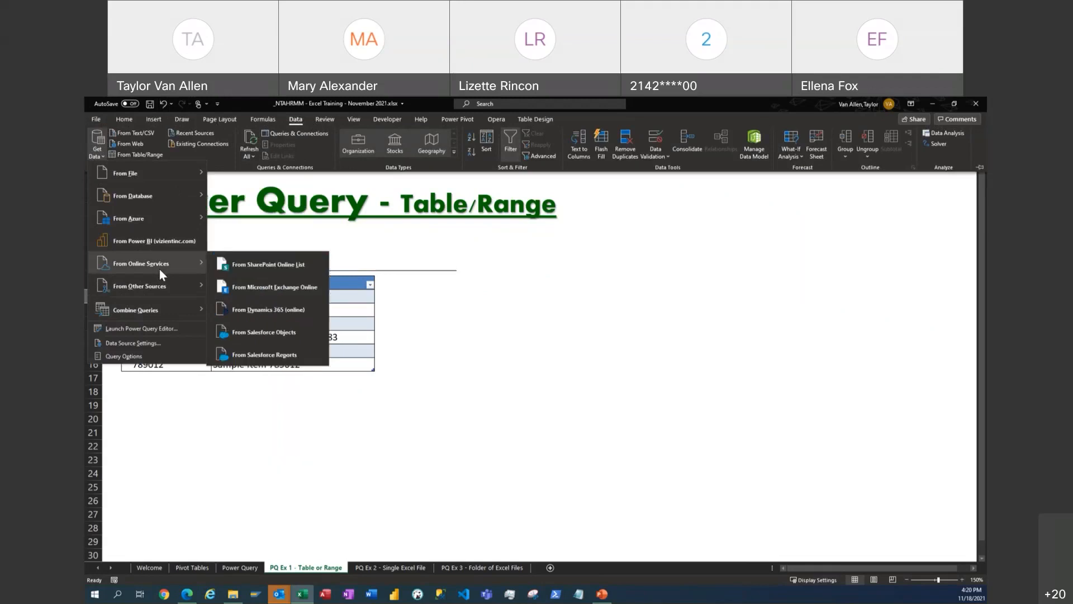
mouse_move(165, 173)
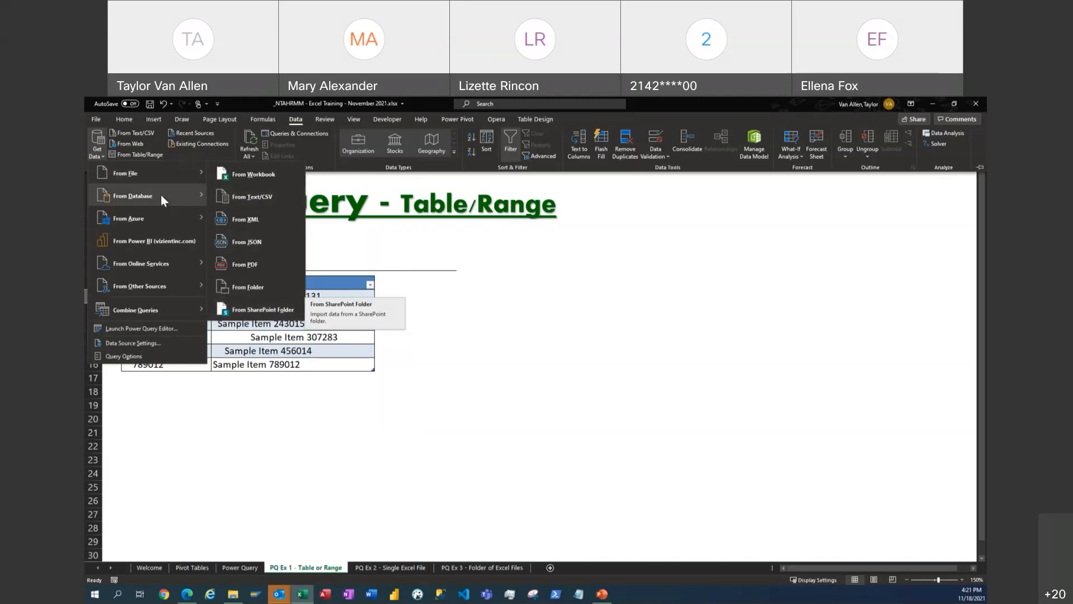
mouse_move(152, 198)
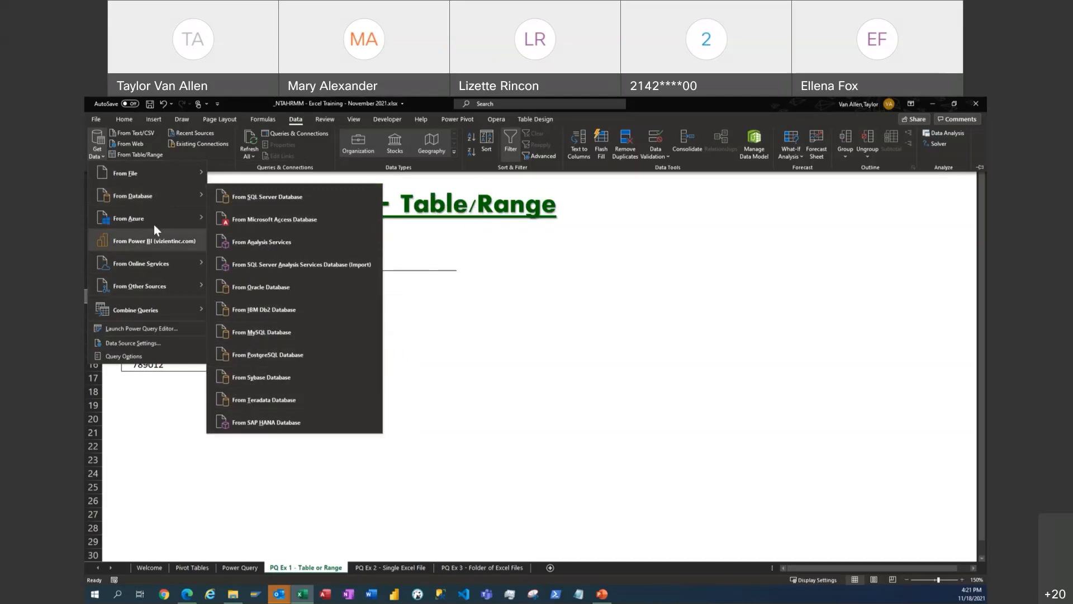
mouse_move(154, 220)
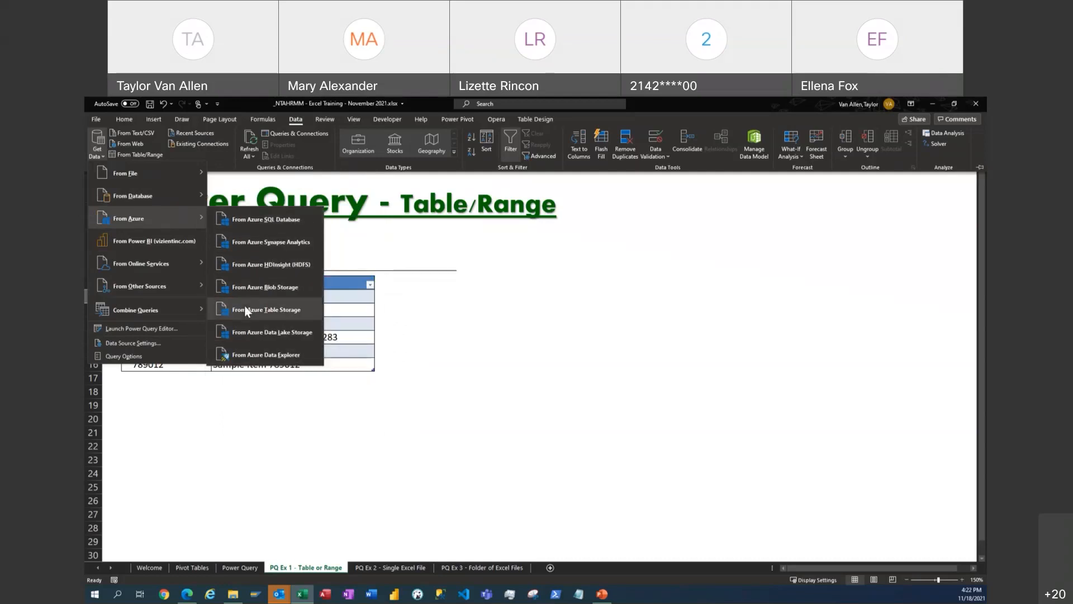
mouse_move(159, 266)
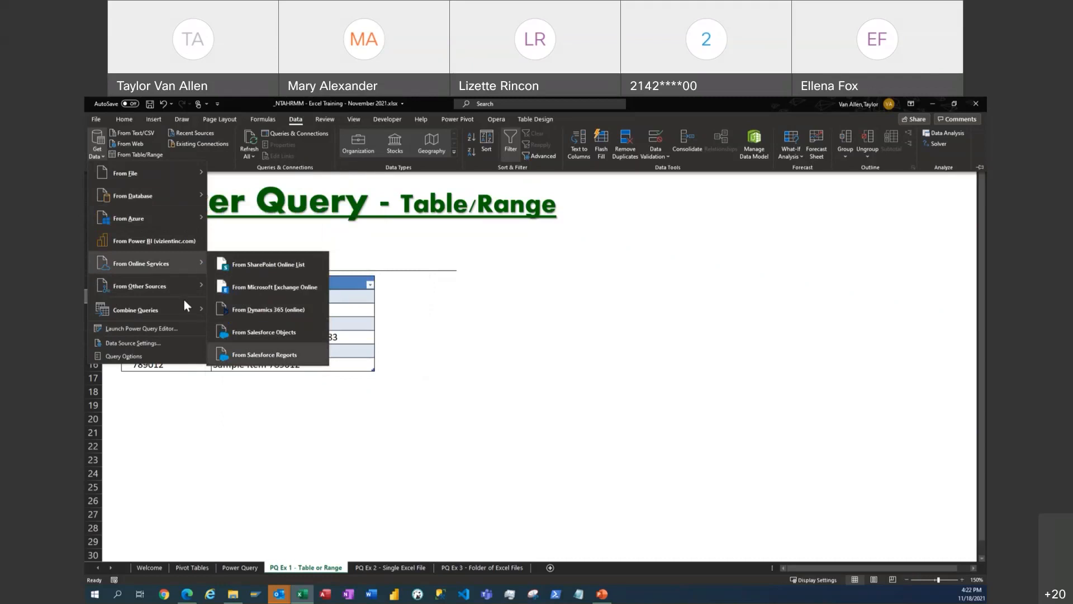
mouse_move(165, 285)
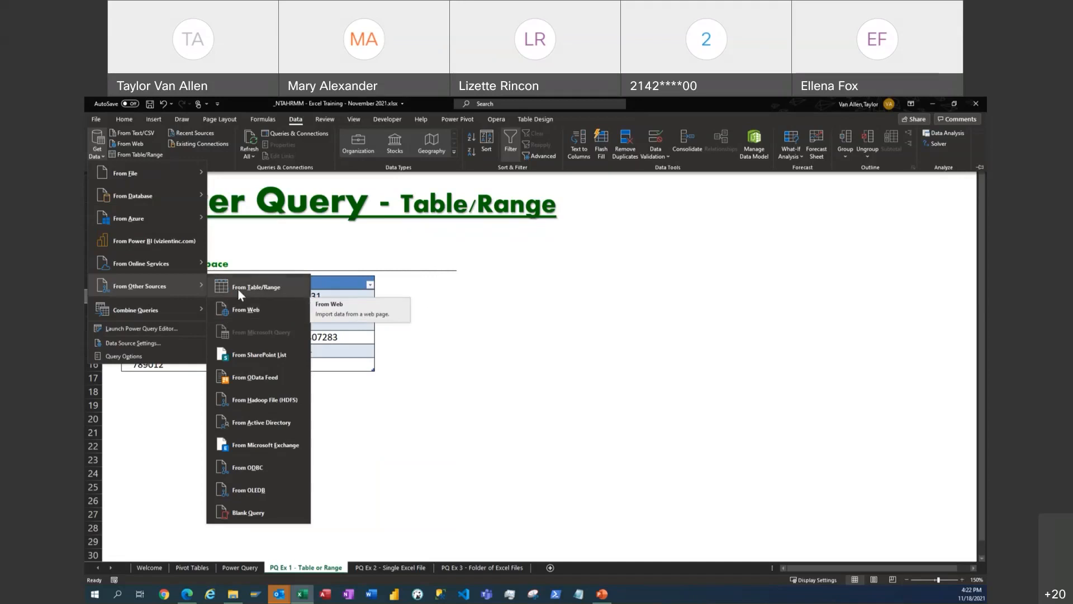
click(500, 378)
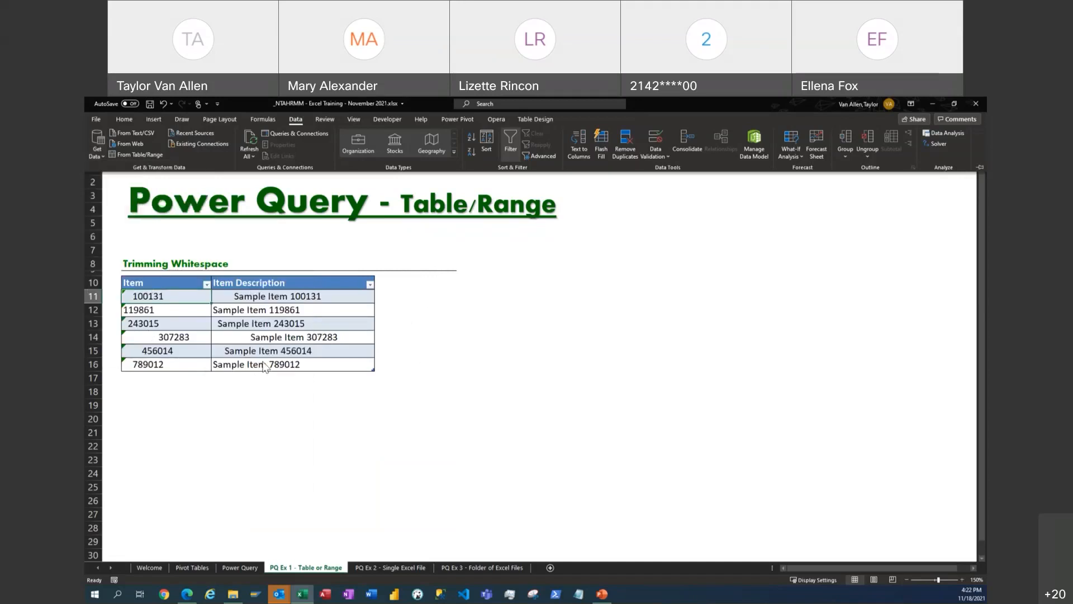
- Review the extent of the Trimming Whitespace table by selecting its data rows and its full range with headers, ending on the Item header
click(177, 307)
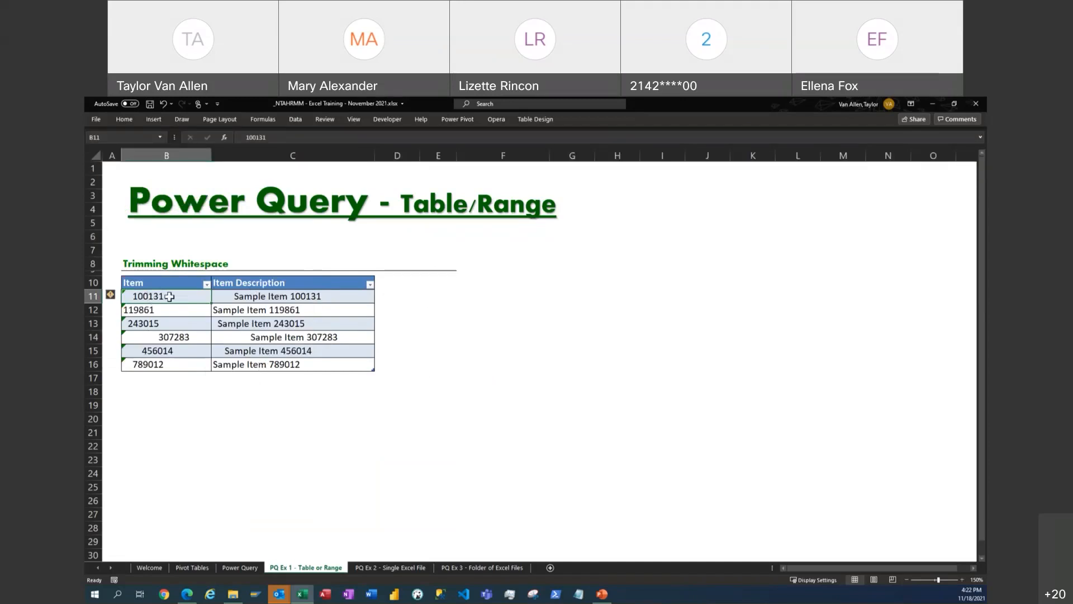
drag(175, 292, 256, 364)
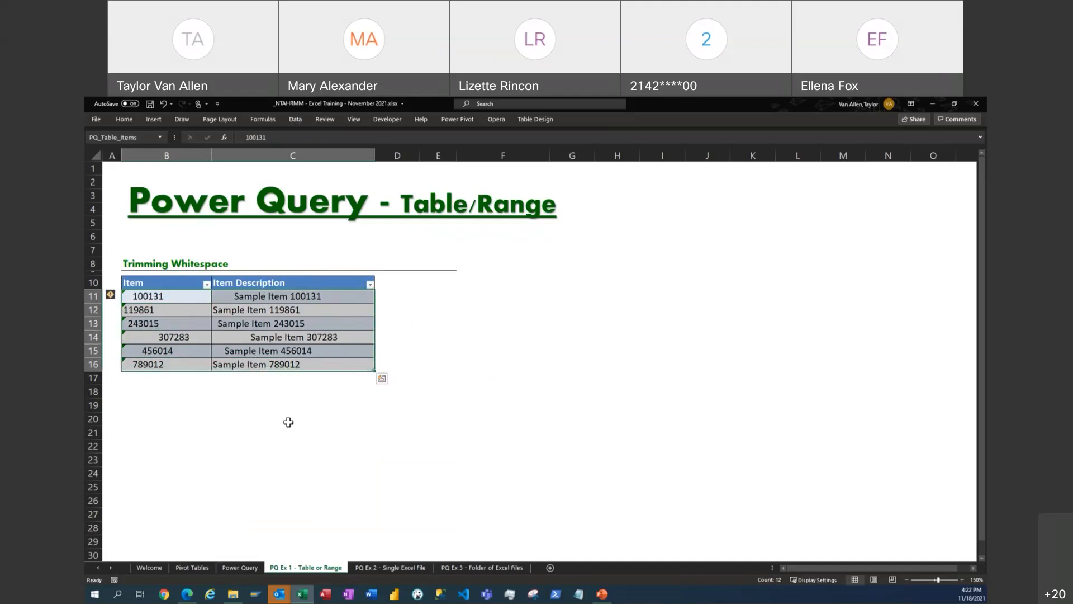
click(184, 298)
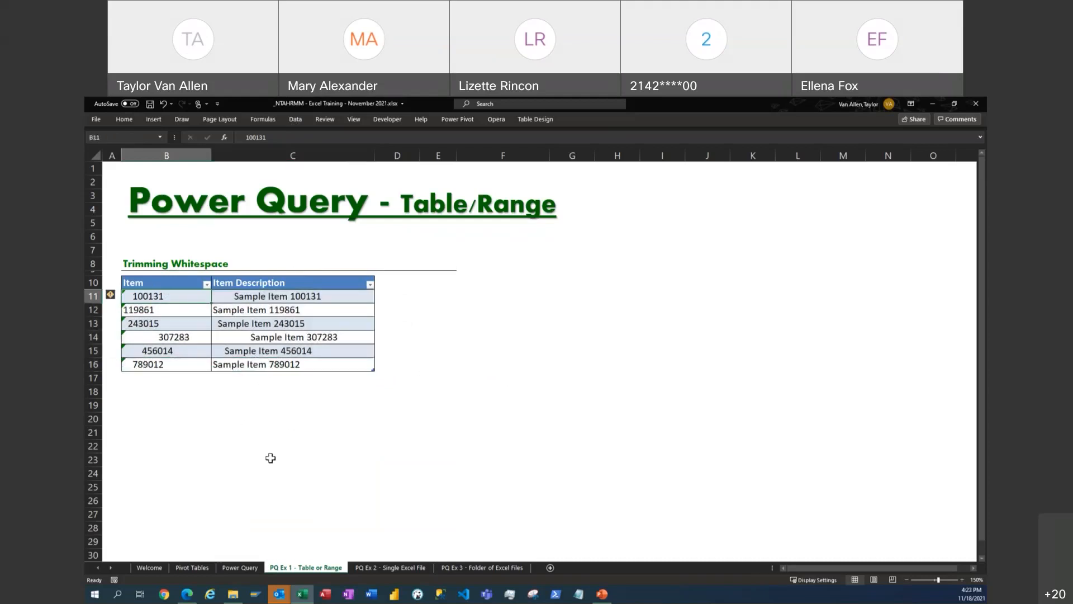
drag(182, 283, 323, 358)
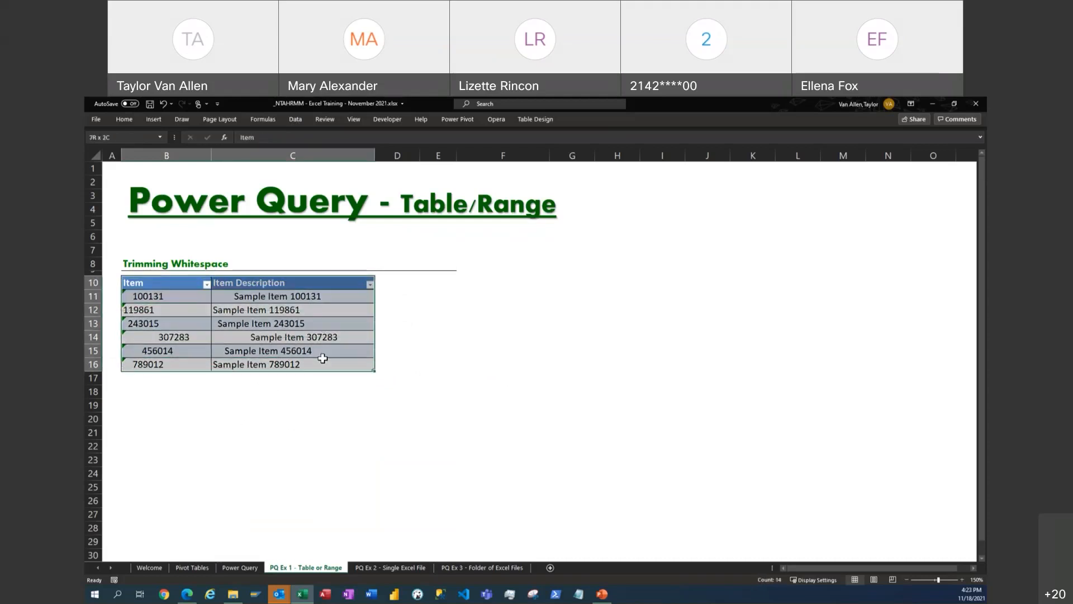
click(481, 279)
drag(481, 279, 647, 370)
drag(188, 296, 285, 365)
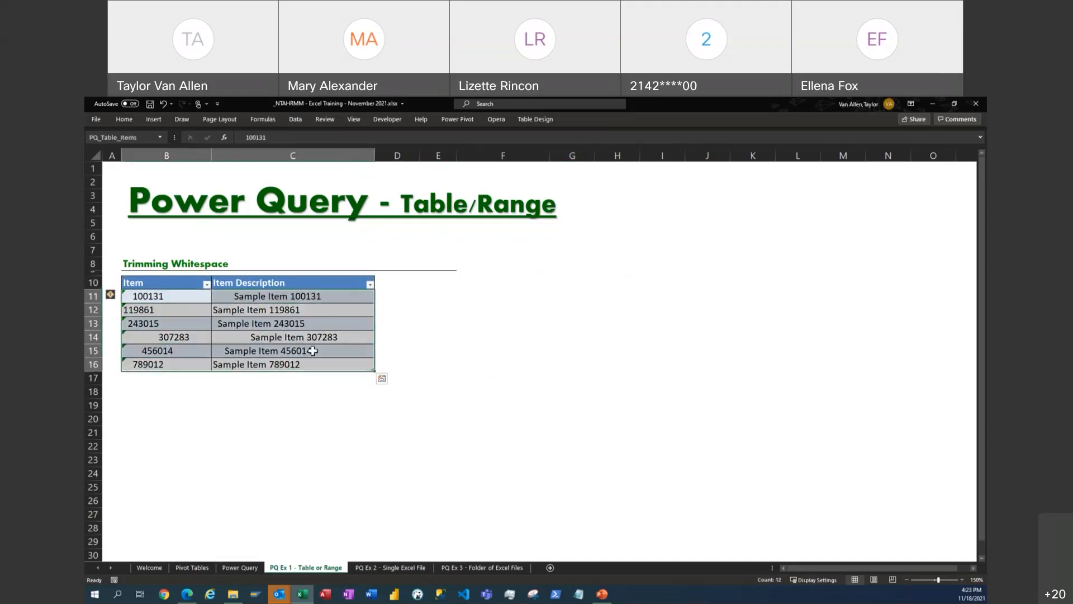
click(176, 285)
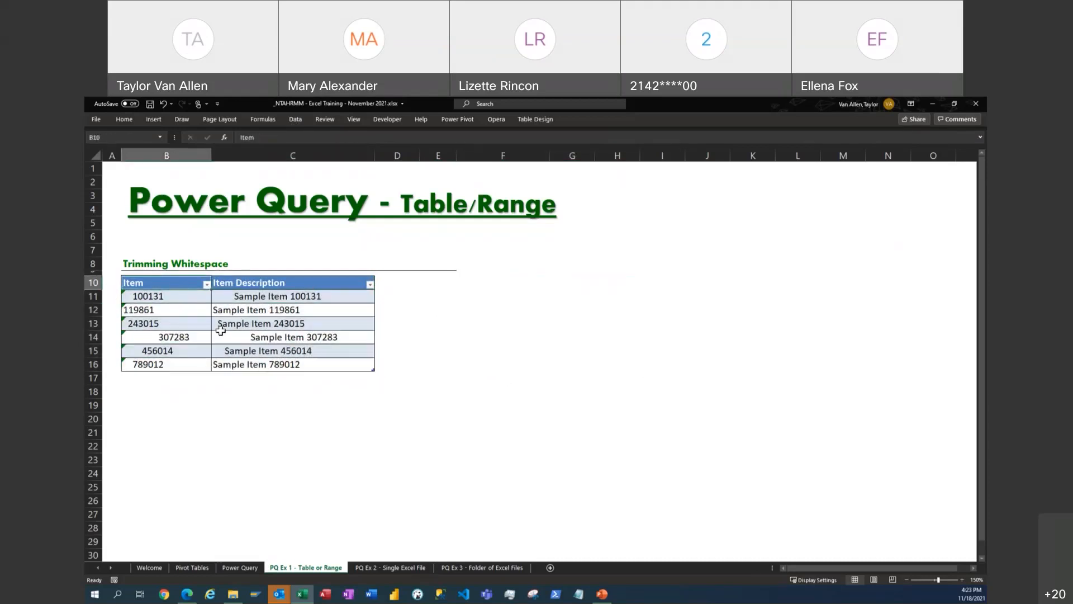
- Review the From Table/Range import option and check the name assigned to the Trimming Whitespace table
click(296, 119)
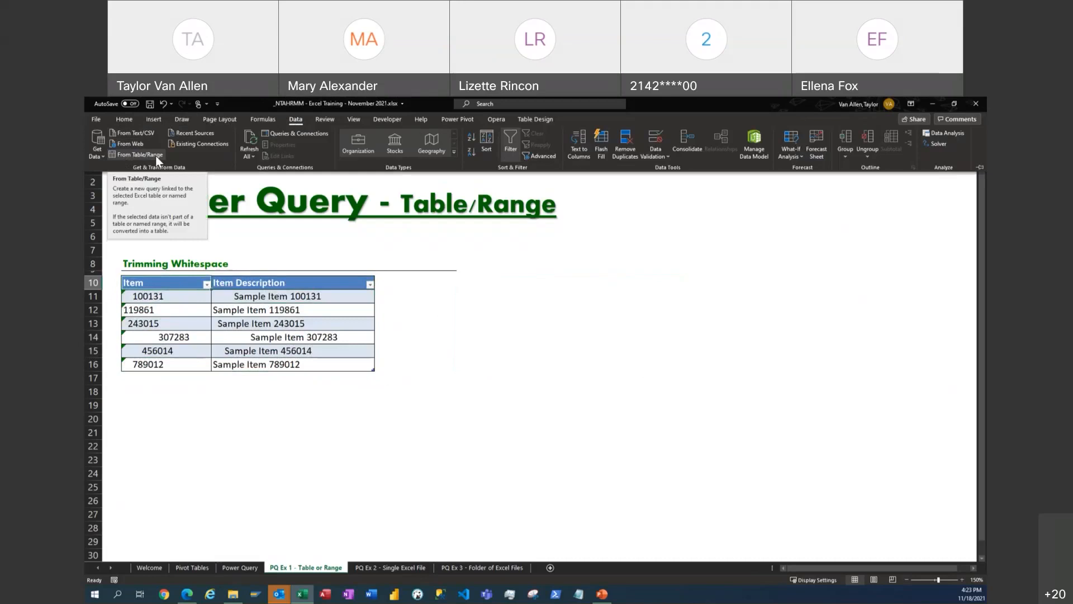
click(169, 286)
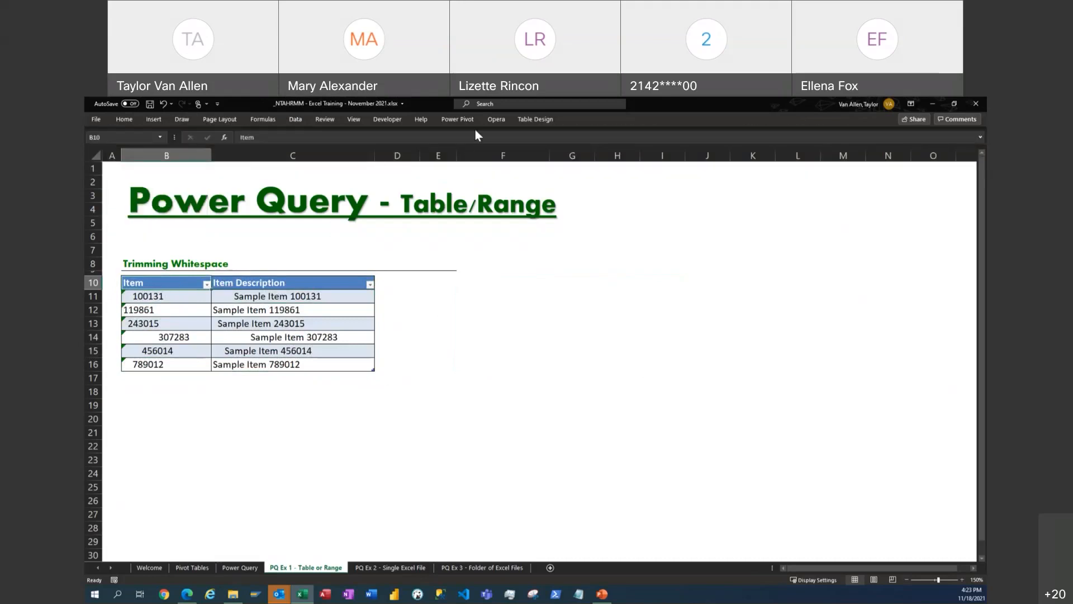
click(522, 117)
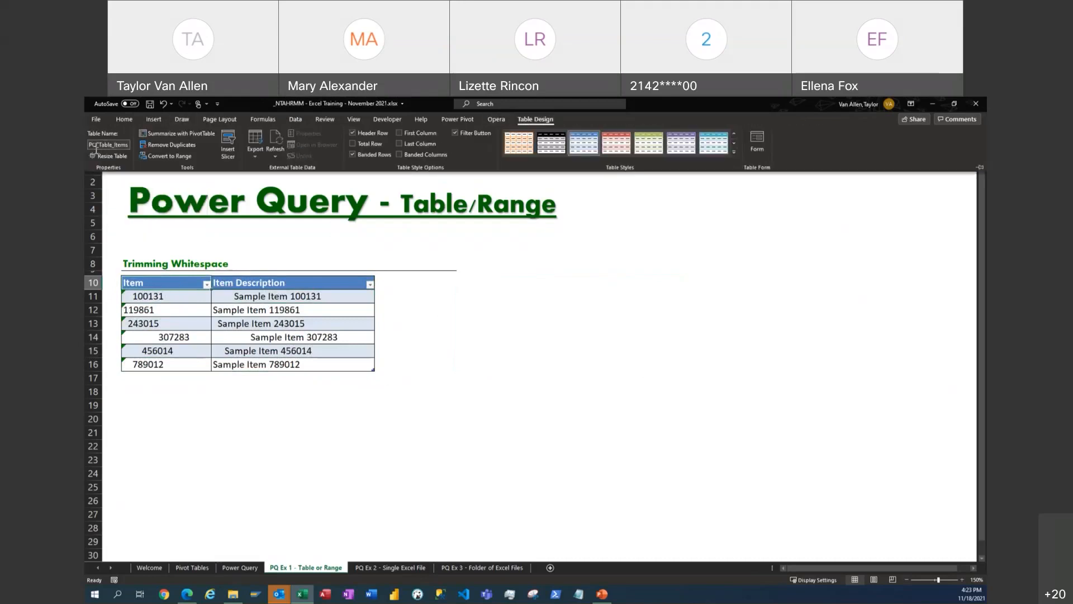
click(96, 146)
click(509, 296)
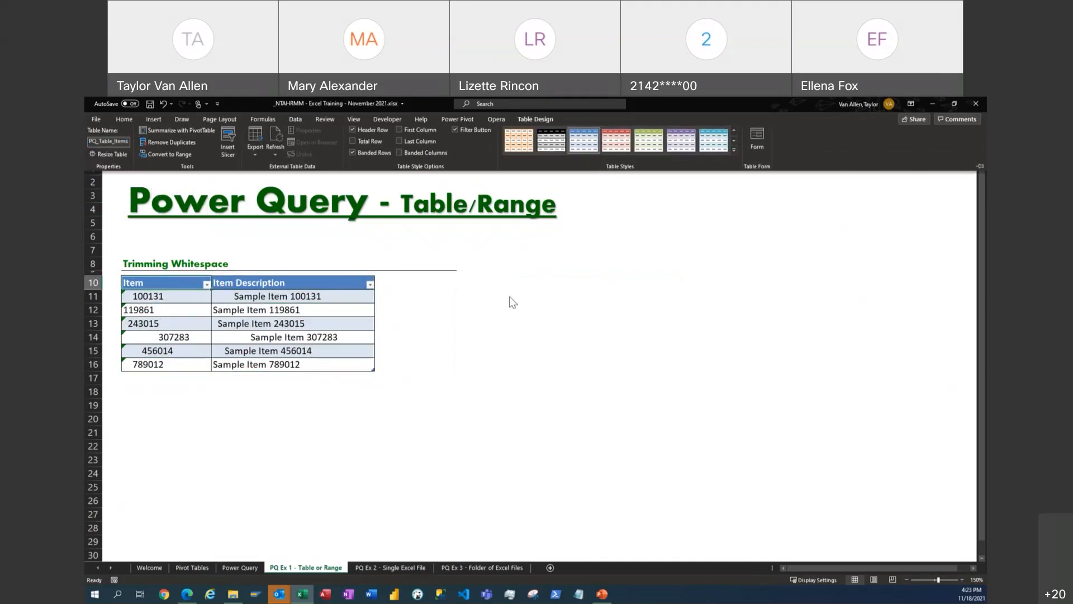
- Load the Trimming Whitespace table into the Power Query Editor as a new query from Table/Range
click(295, 119)
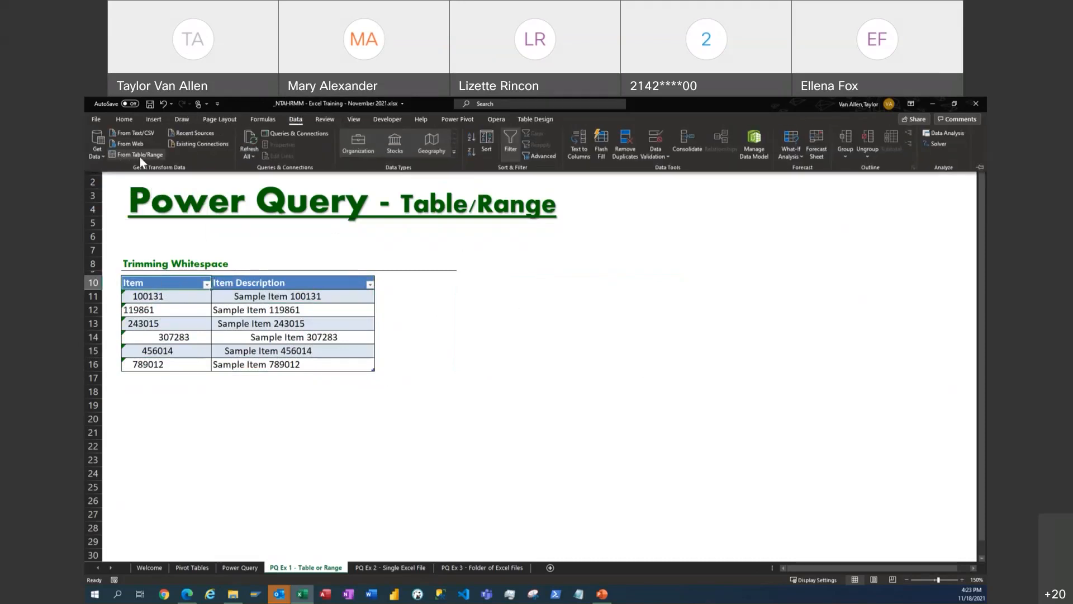
click(96, 153)
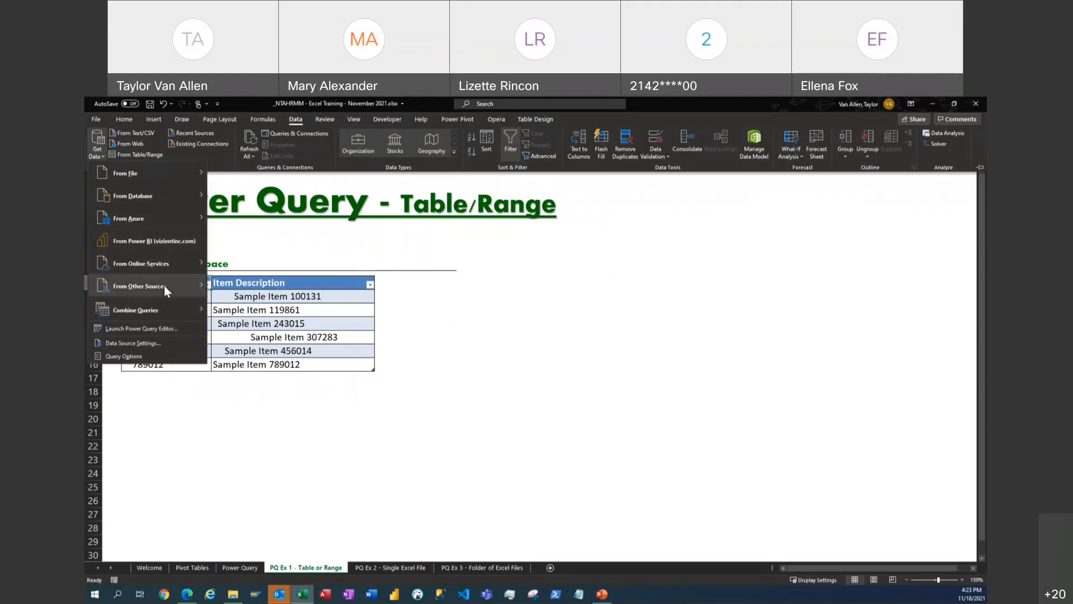
mouse_move(165, 288)
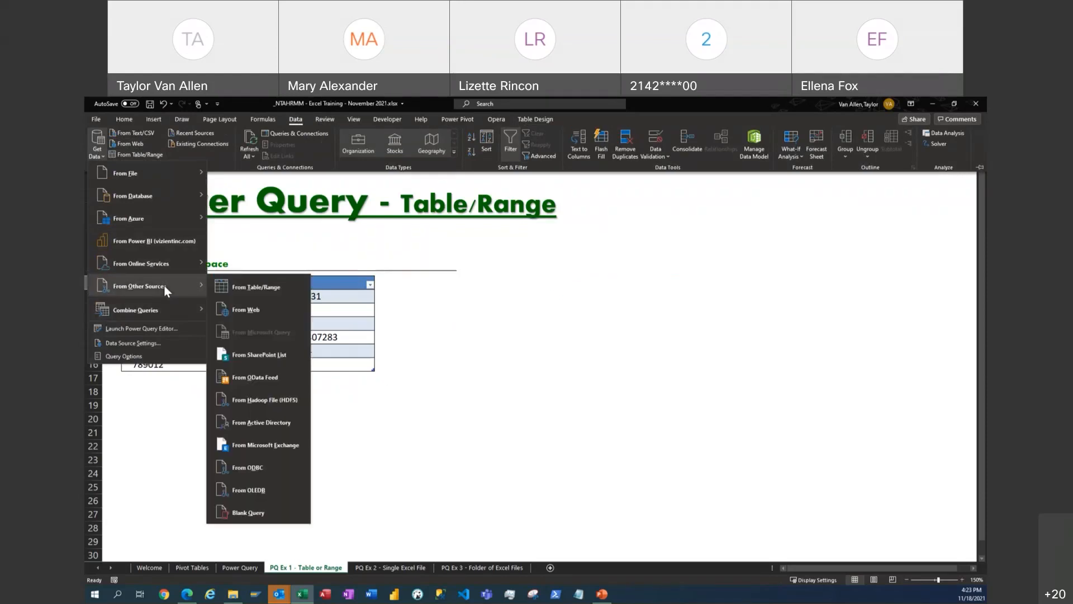
click(260, 287)
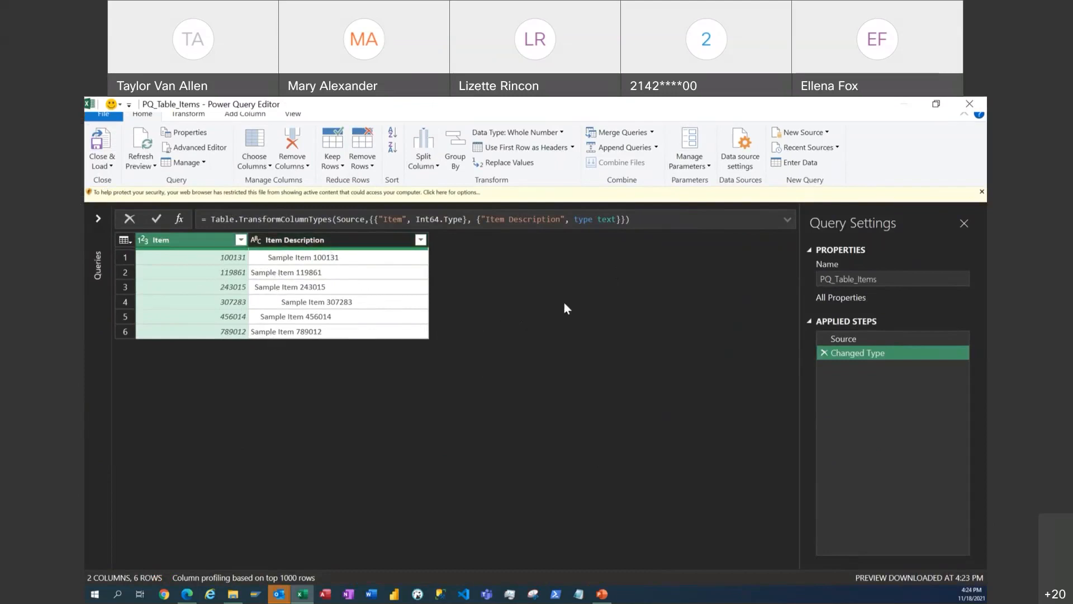
- Compare the data and formulas of the Source and Changed Type steps and check the query's name against the source table
click(865, 341)
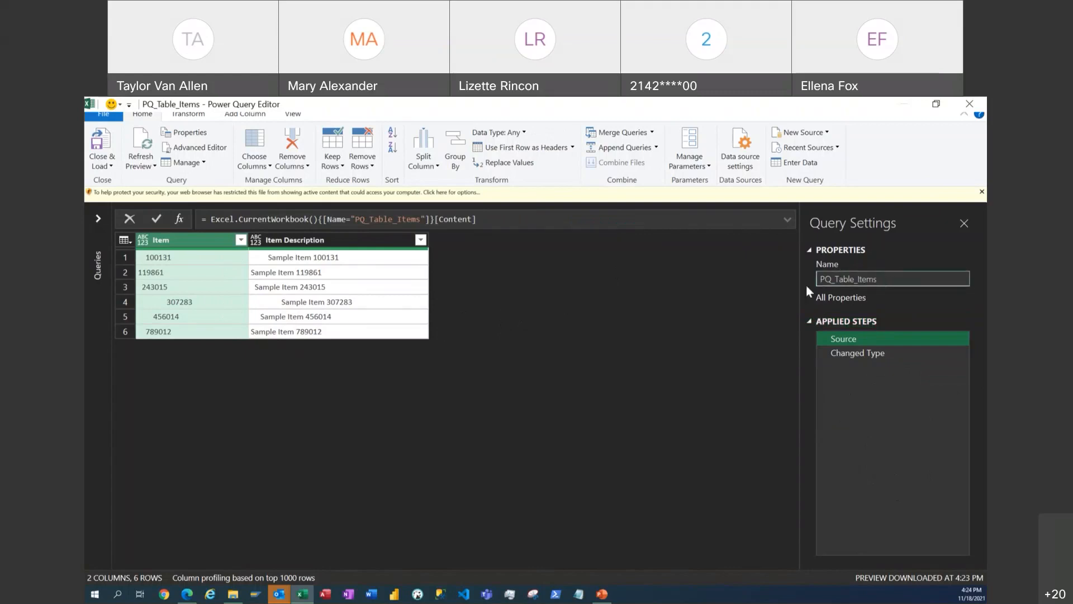
drag(823, 279, 875, 280)
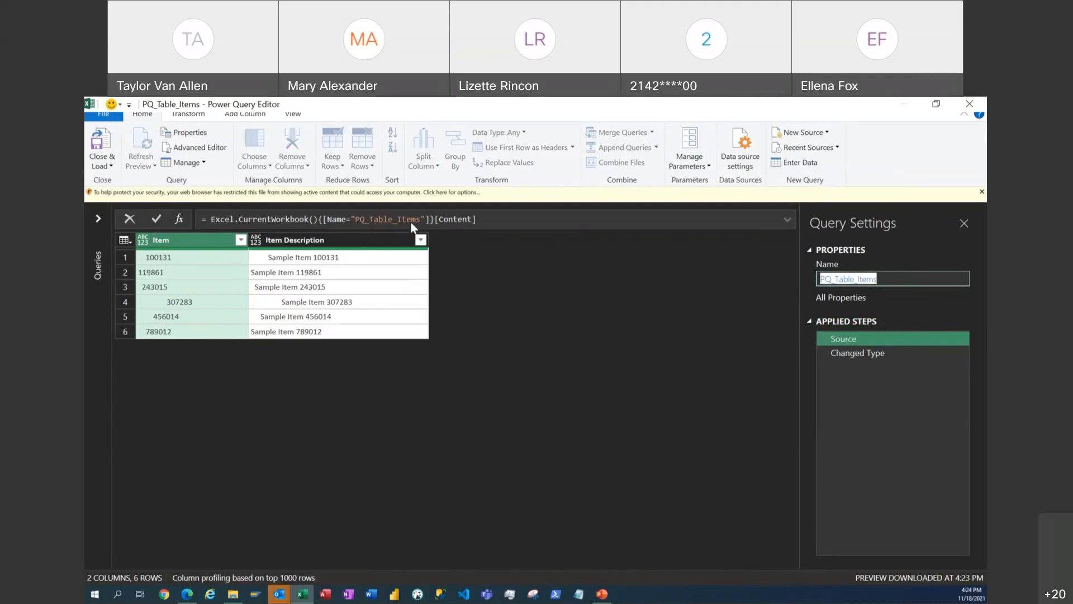
click(868, 359)
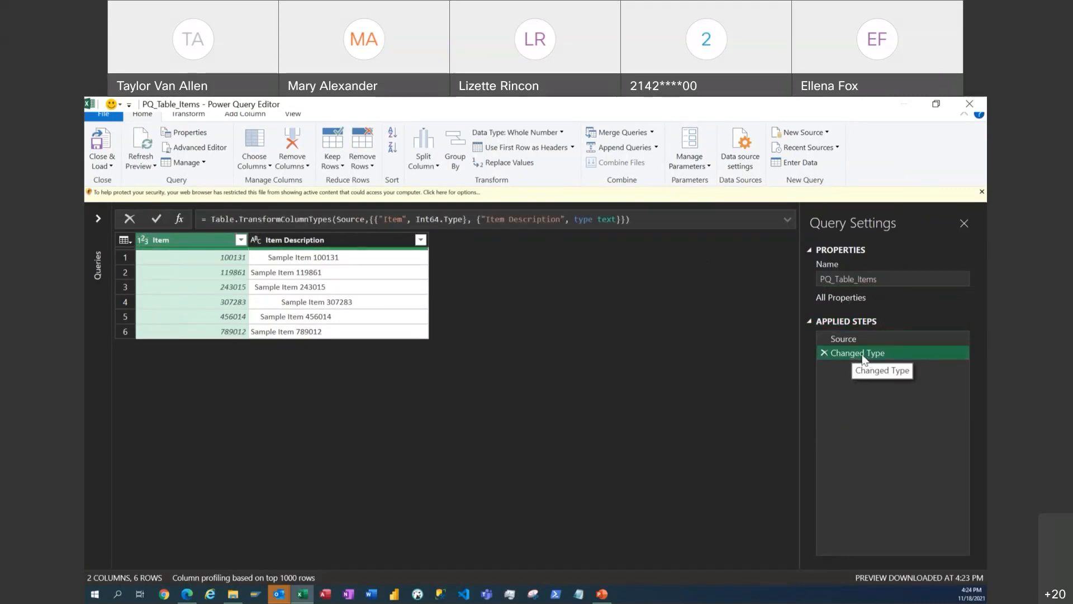
click(854, 340)
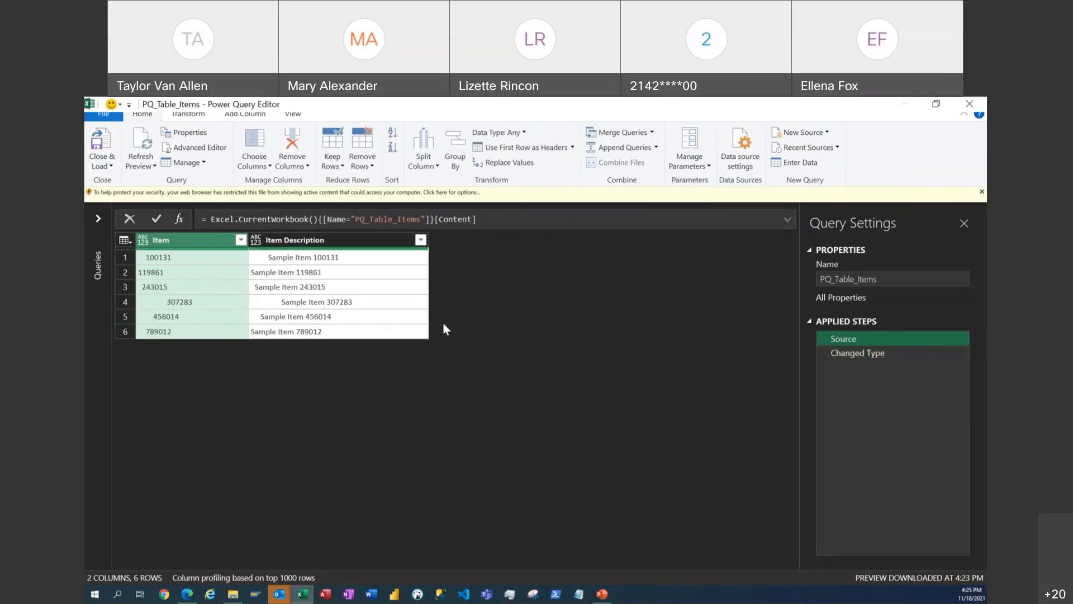
click(864, 353)
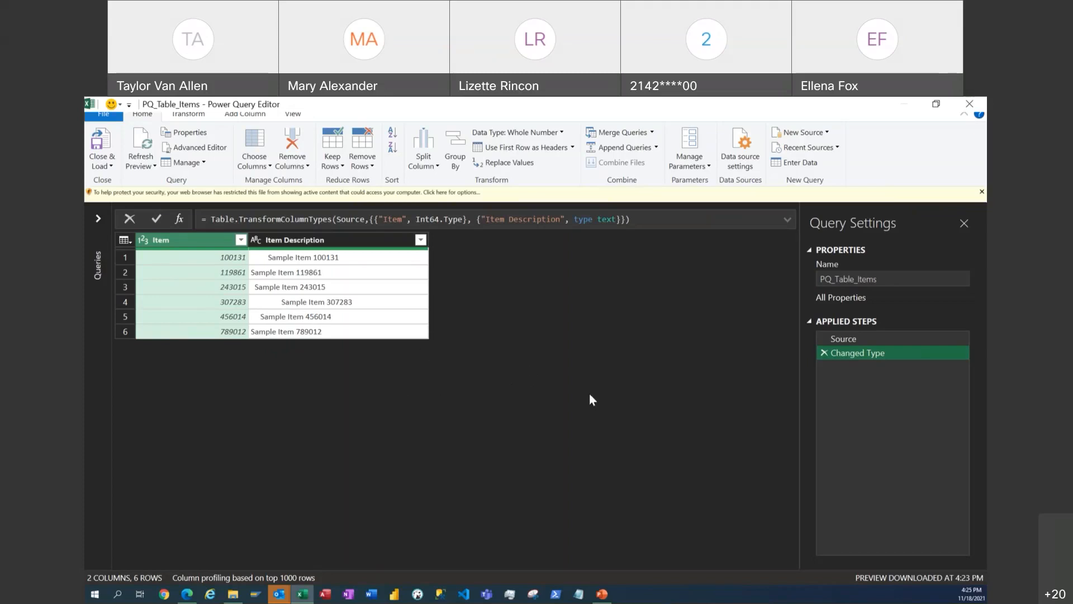
- Remove the Changed Type step from the query and trim the whitespace from the Item and Item Description columns
click(824, 352)
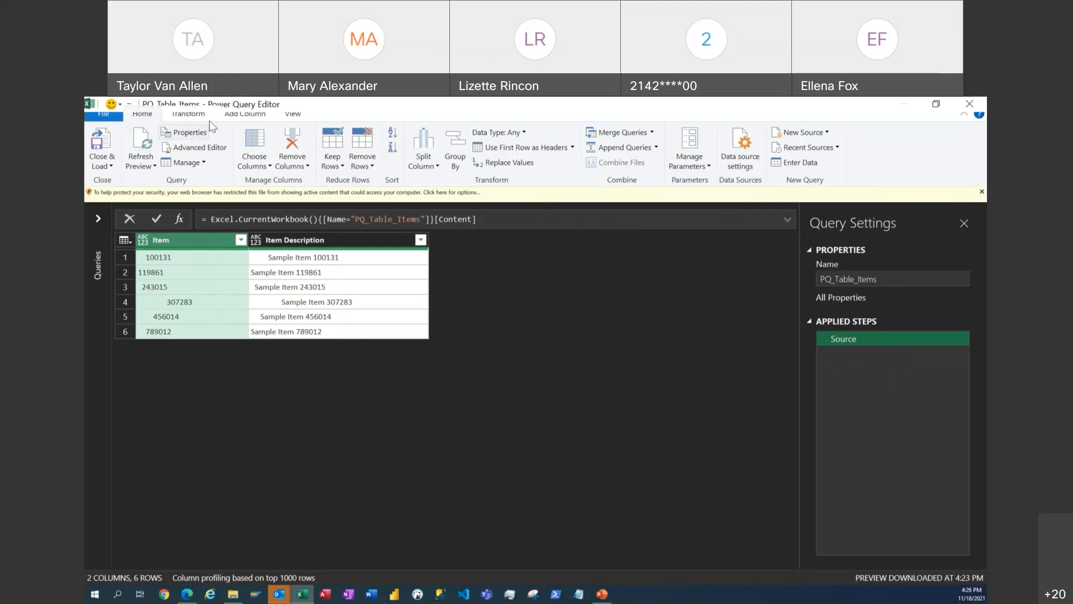
click(189, 114)
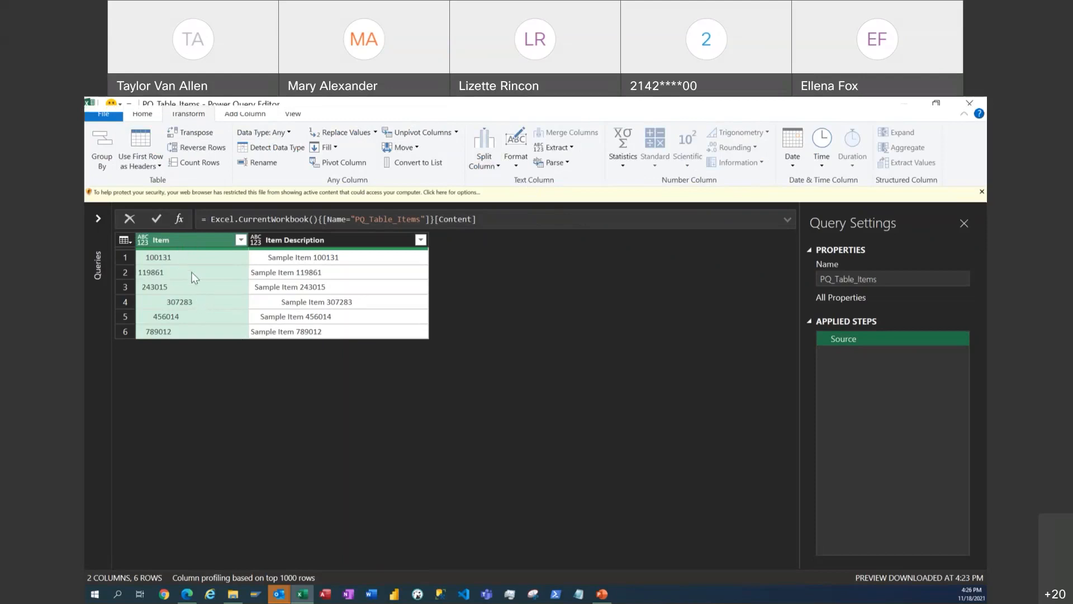
click(516, 166)
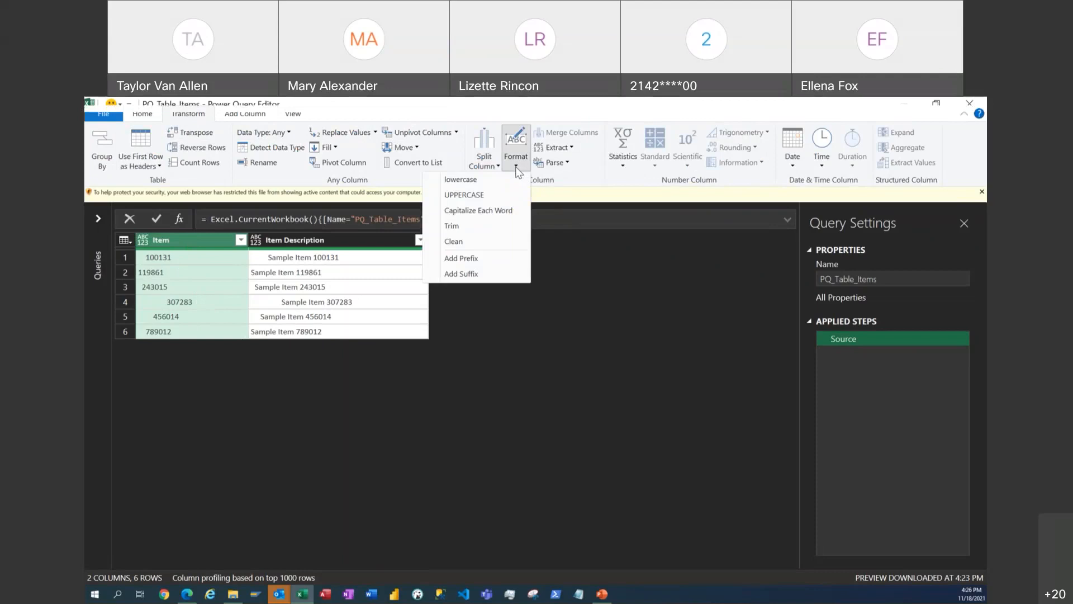
click(452, 227)
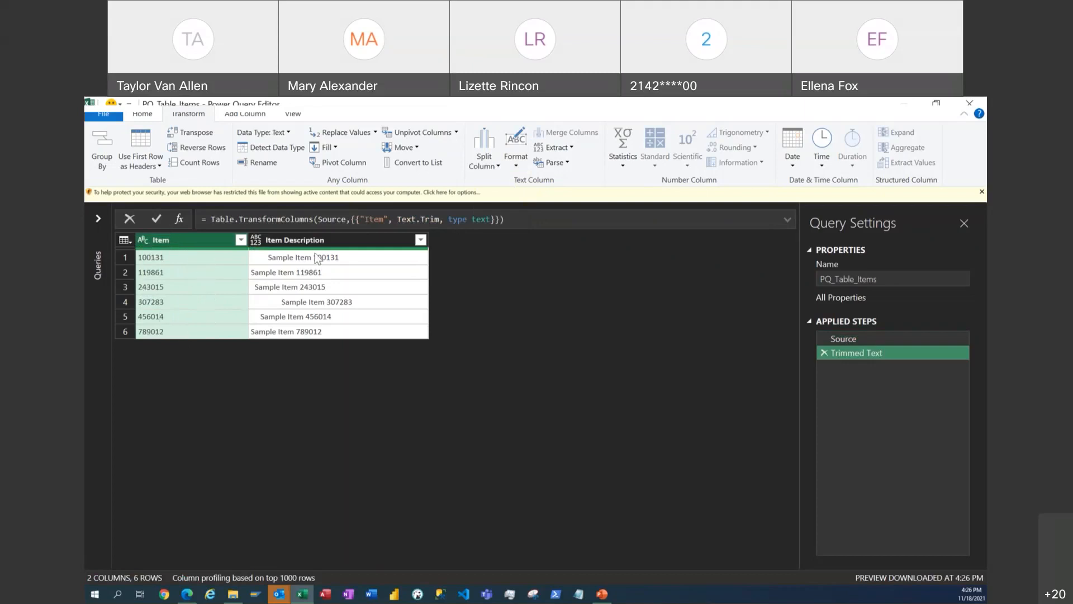
click(288, 242)
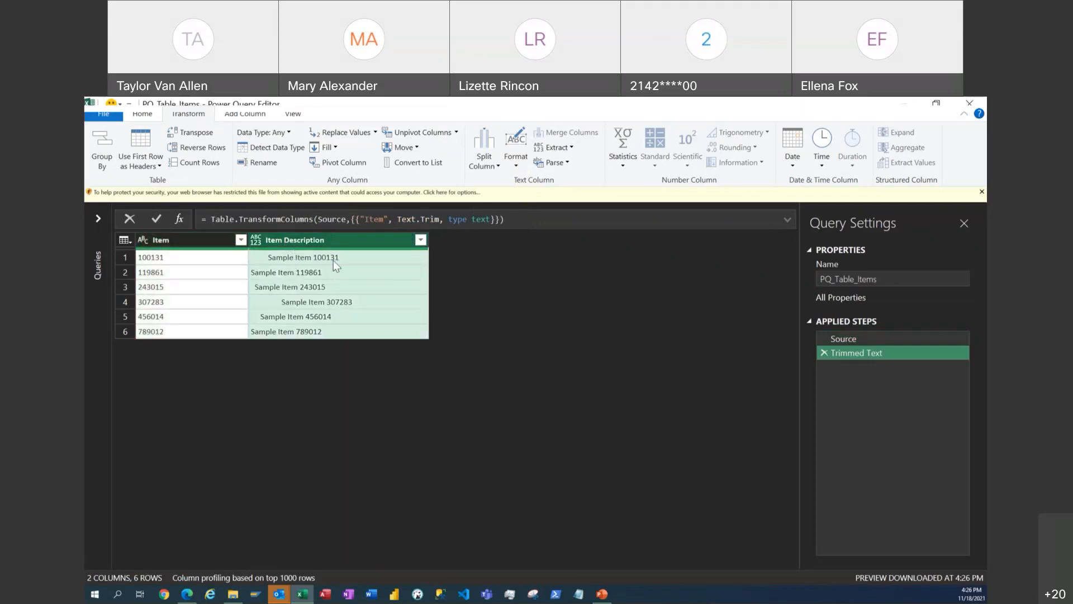
click(515, 161)
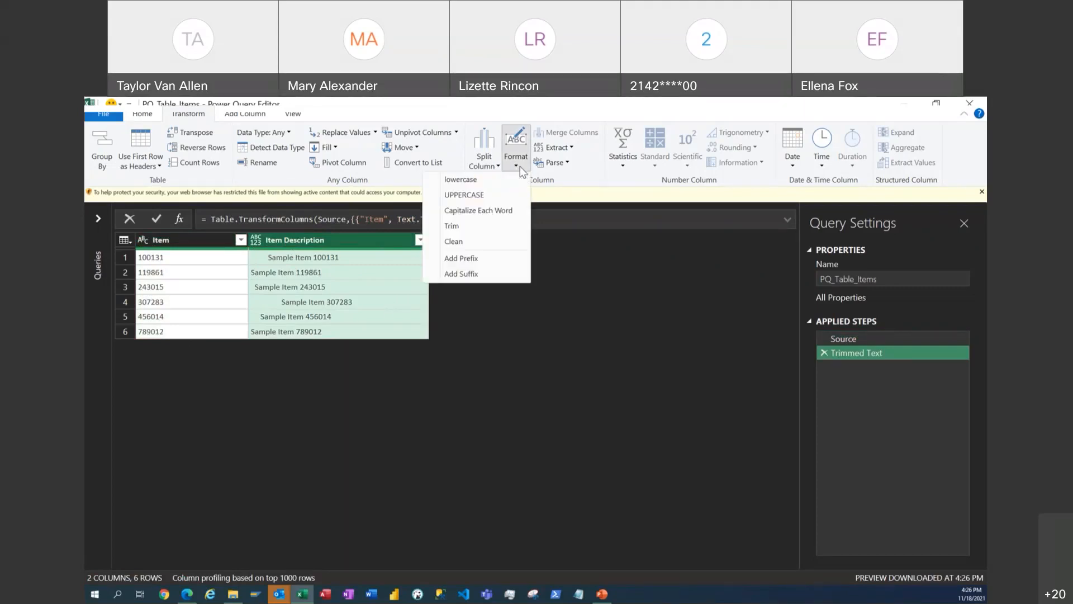
click(468, 225)
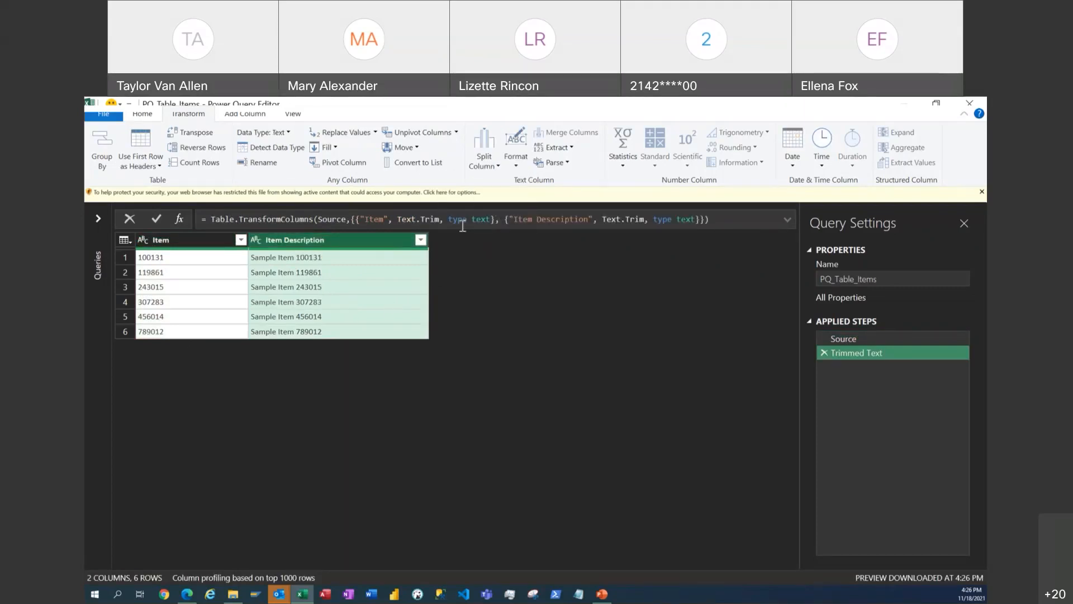
drag(189, 249, 211, 249)
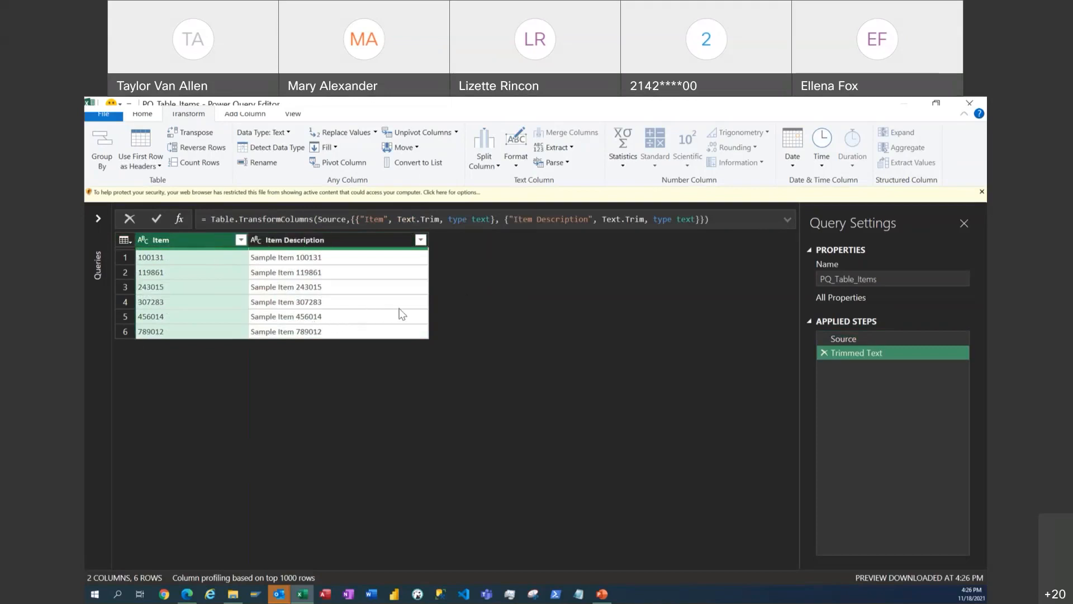
- Close the query editor and load the trimmed result as a table into the existing worksheet at cell F10
click(143, 115)
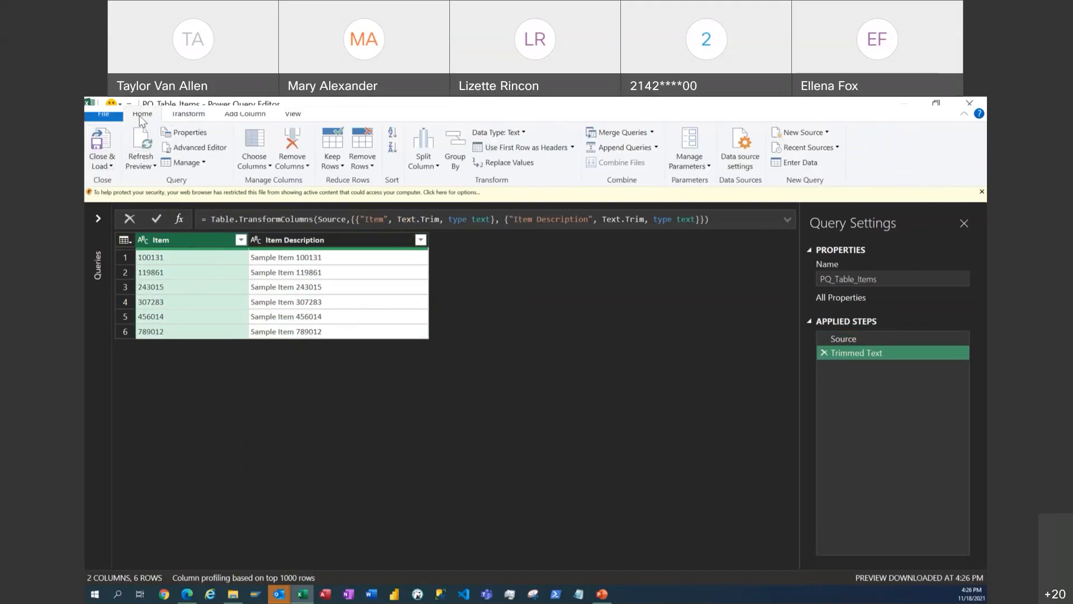
click(102, 168)
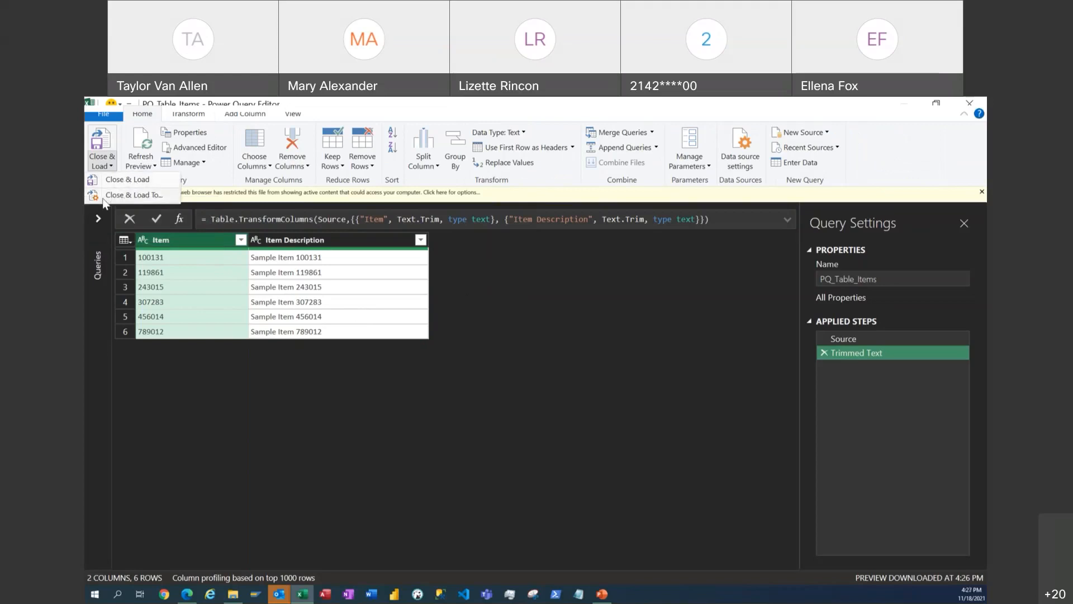
click(122, 196)
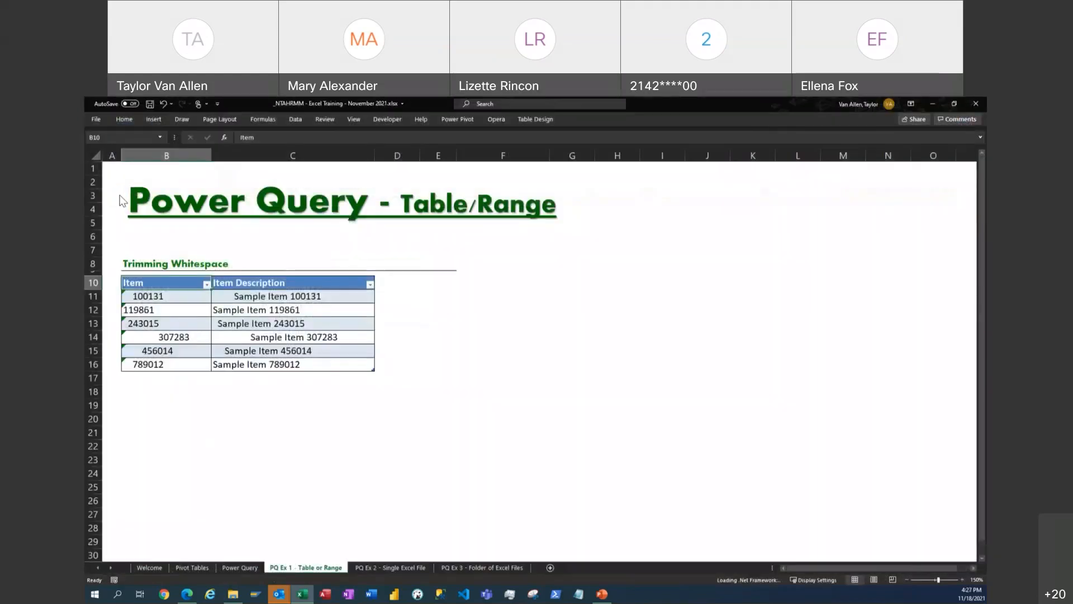
drag(283, 212, 647, 277)
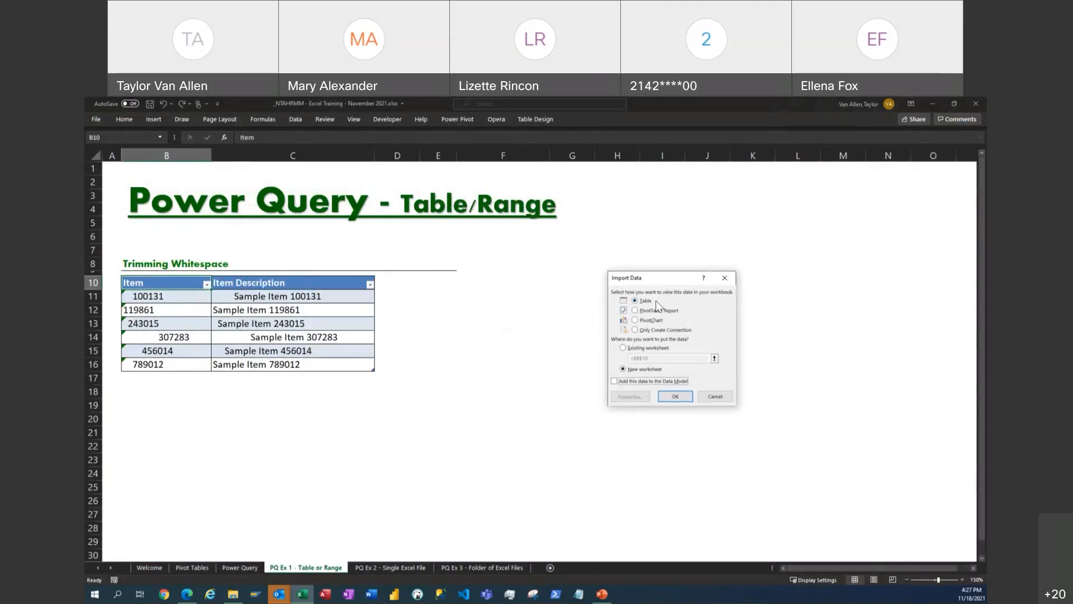
click(623, 348)
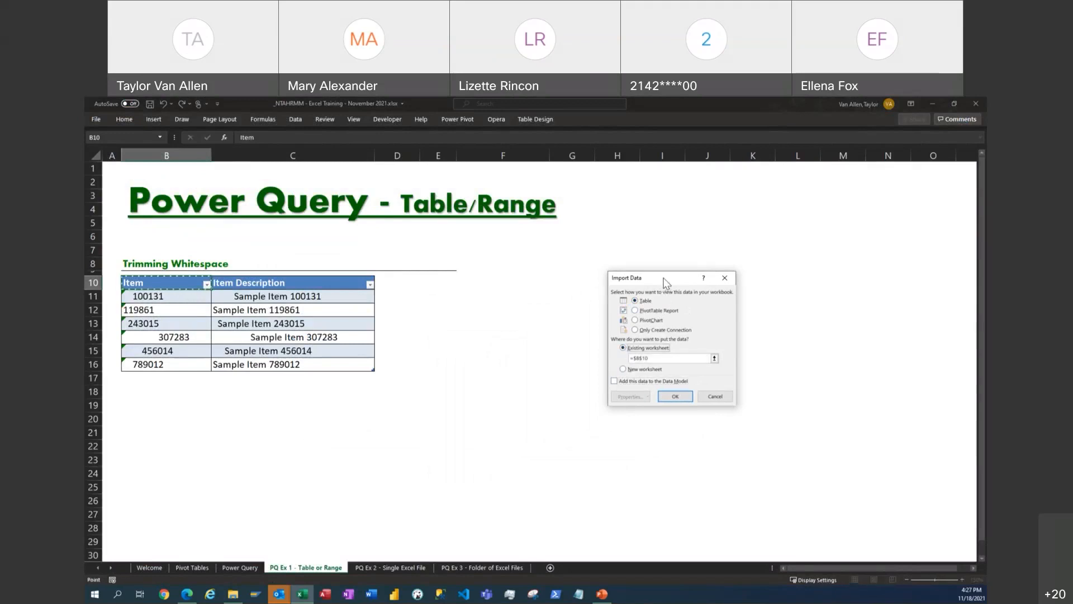
drag(662, 277, 718, 295)
click(488, 282)
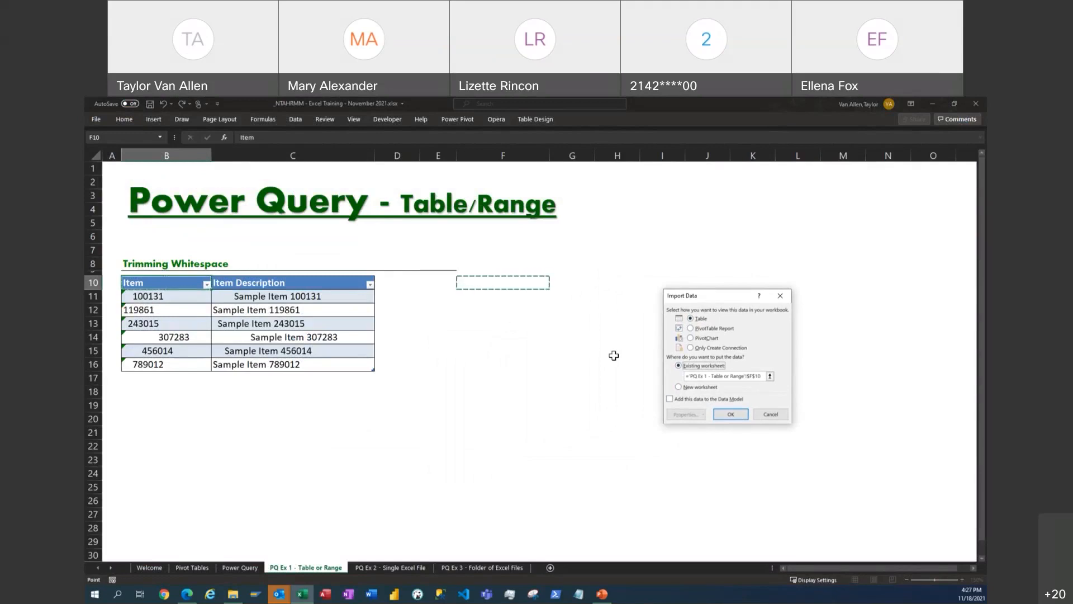
click(730, 414)
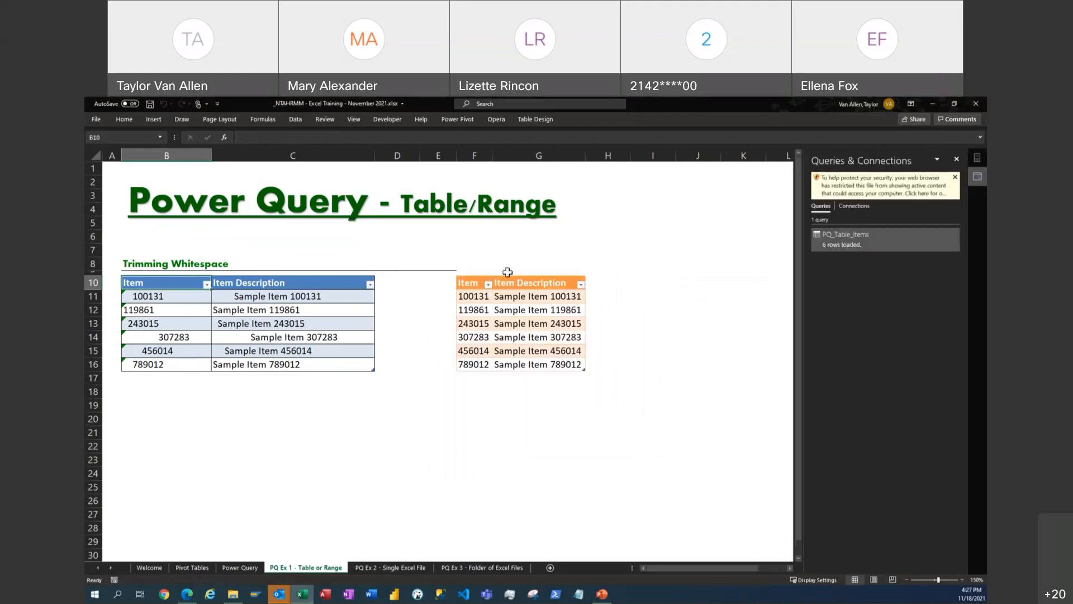
drag(469, 296, 550, 364)
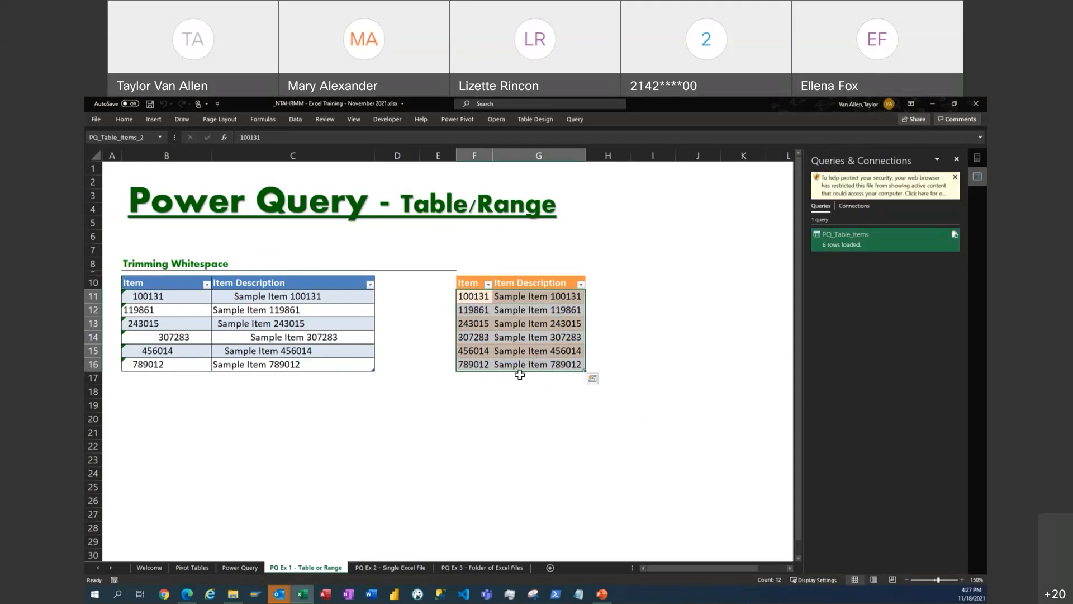
- Add a row below the Trimming Whitespace table with space-padded values 12345 for Item and Sample Item 12345 for Item Description
drag(149, 378, 241, 379)
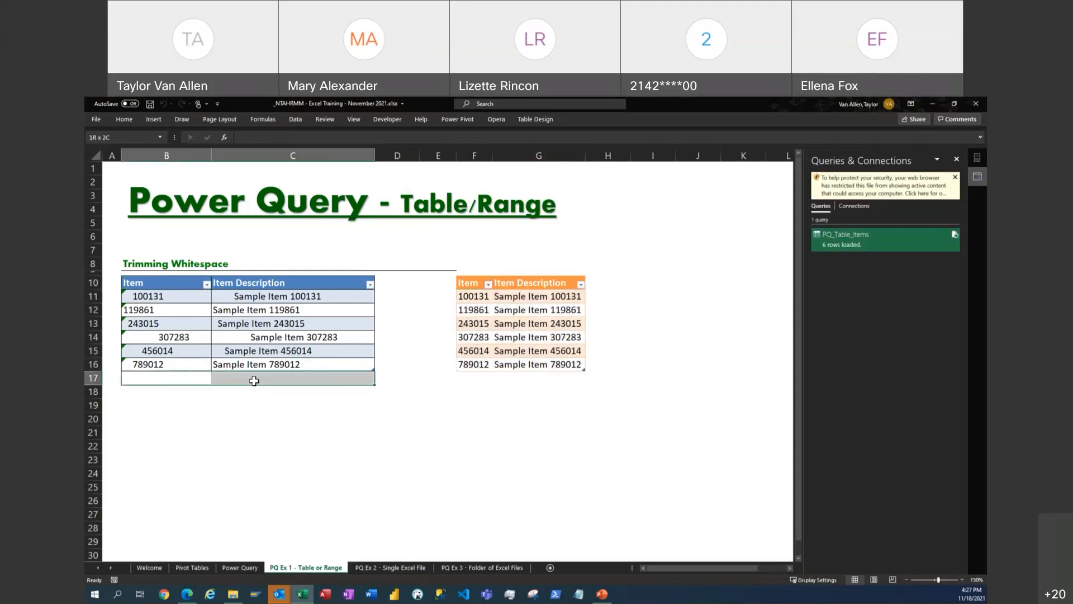
click(154, 374)
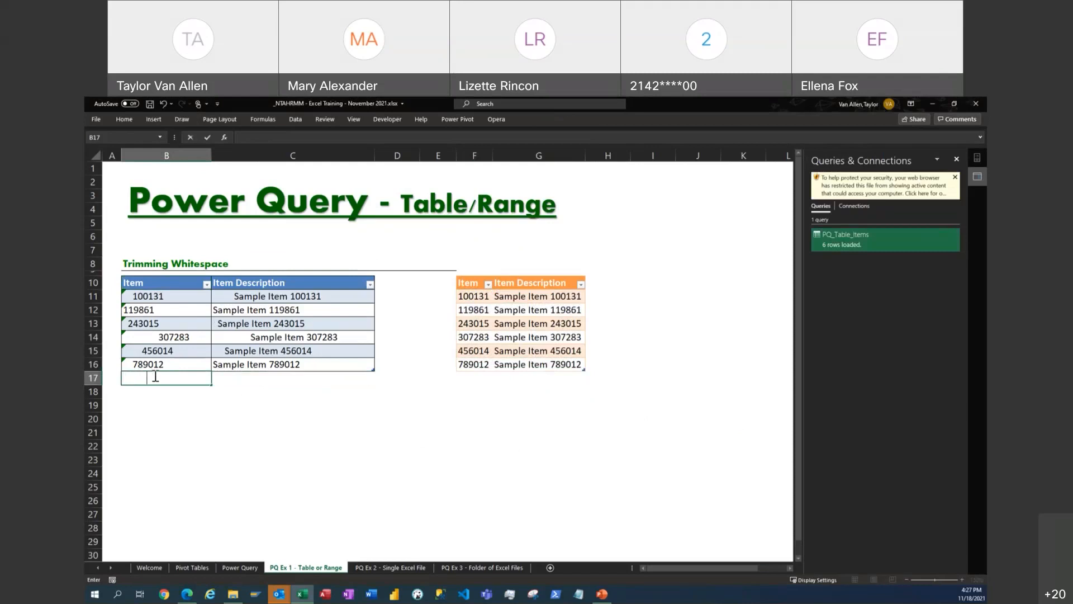
text(12345)
key(Tab)
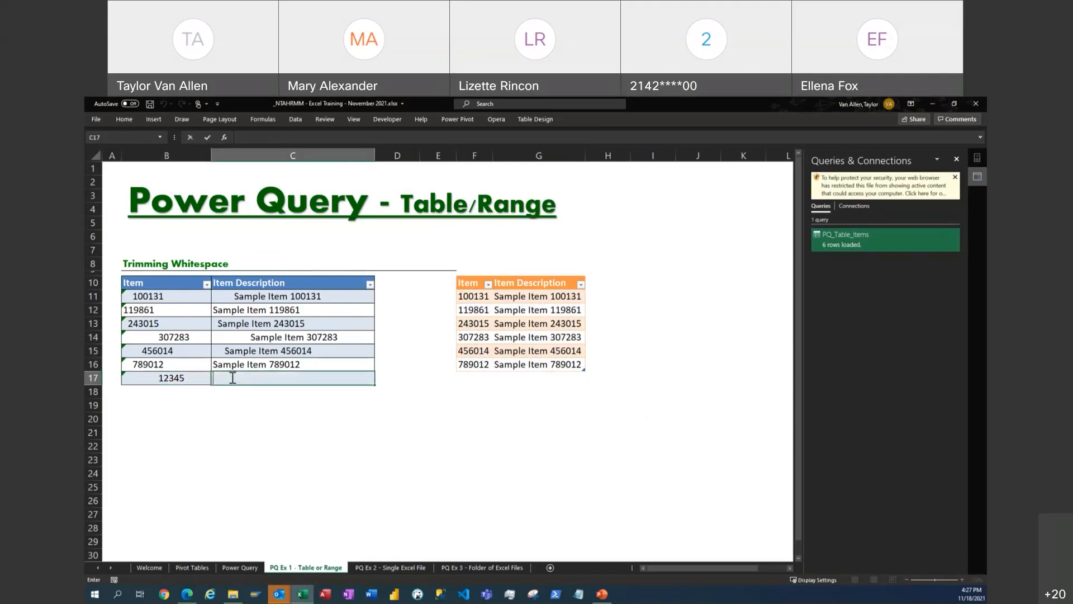
text(Sample Item 12345)
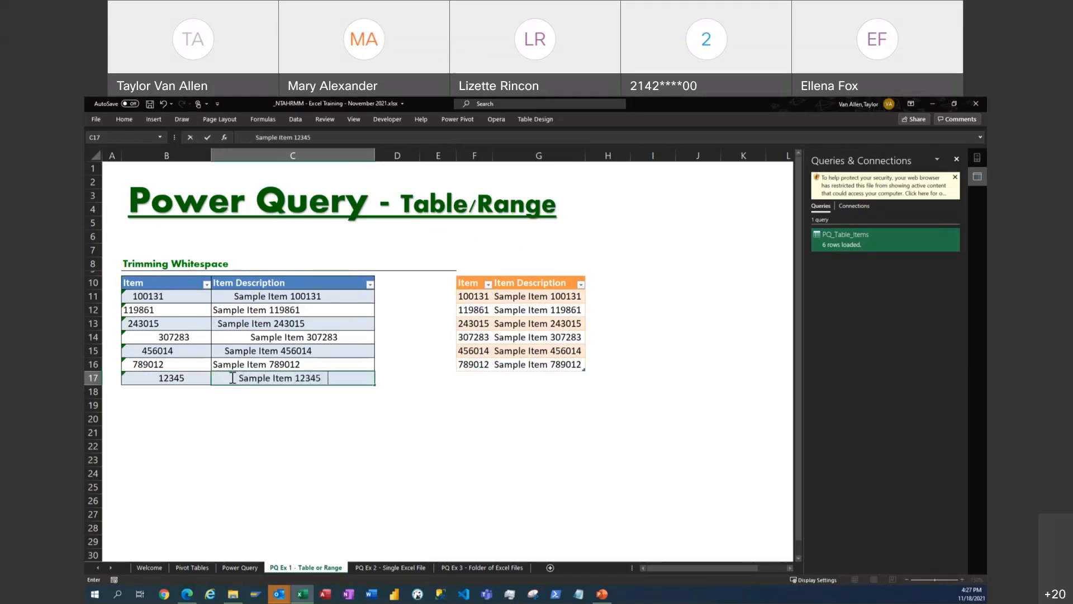
click(303, 414)
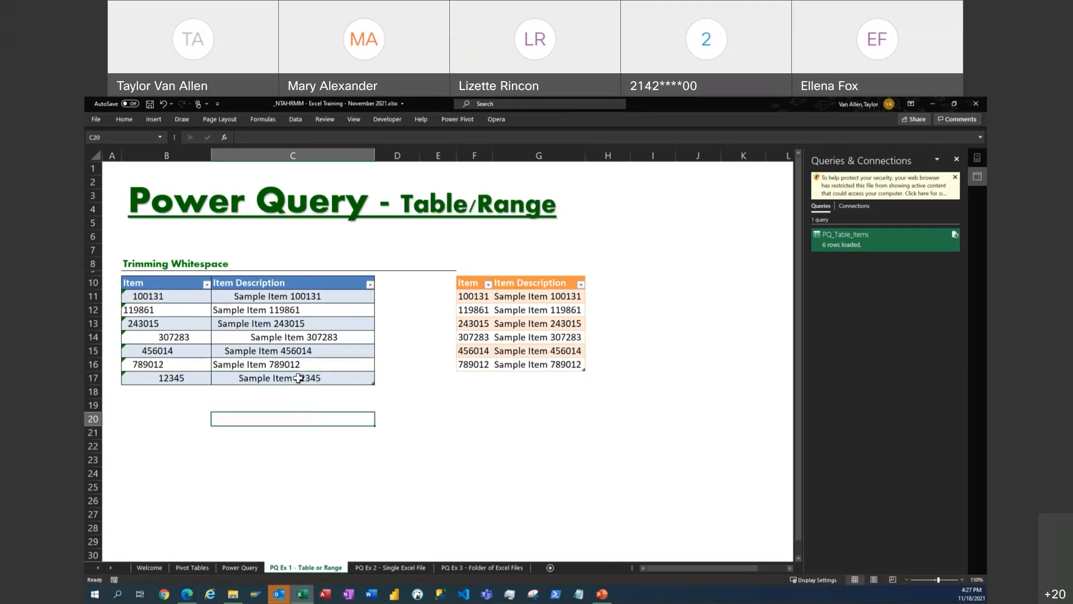
- Refresh the PQ_Table_Items query to bring the added source row into the output table, and compare that row with its source
drag(200, 297, 274, 358)
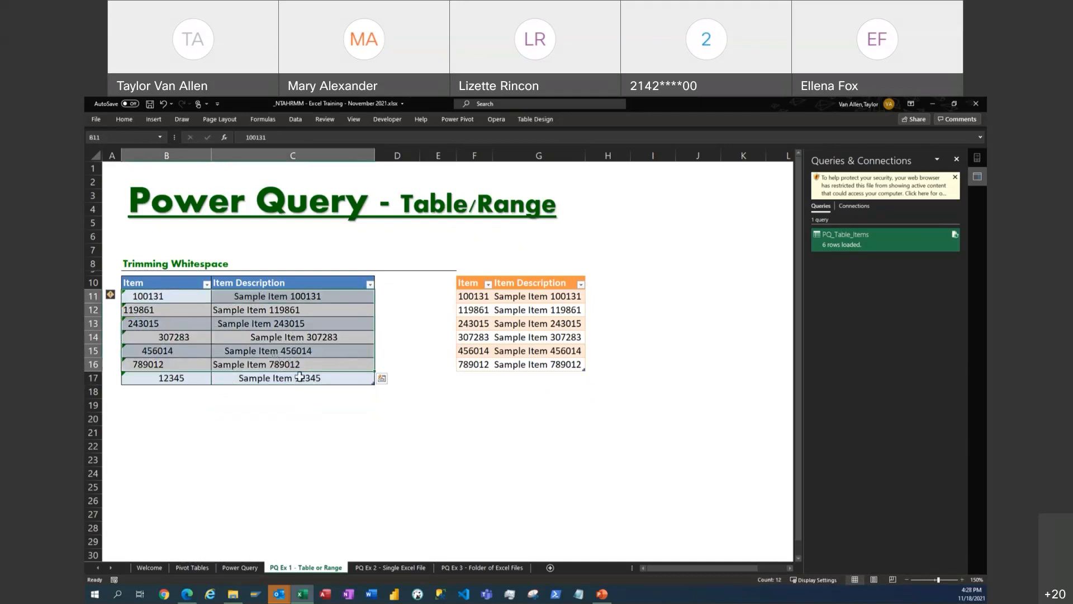
click(285, 380)
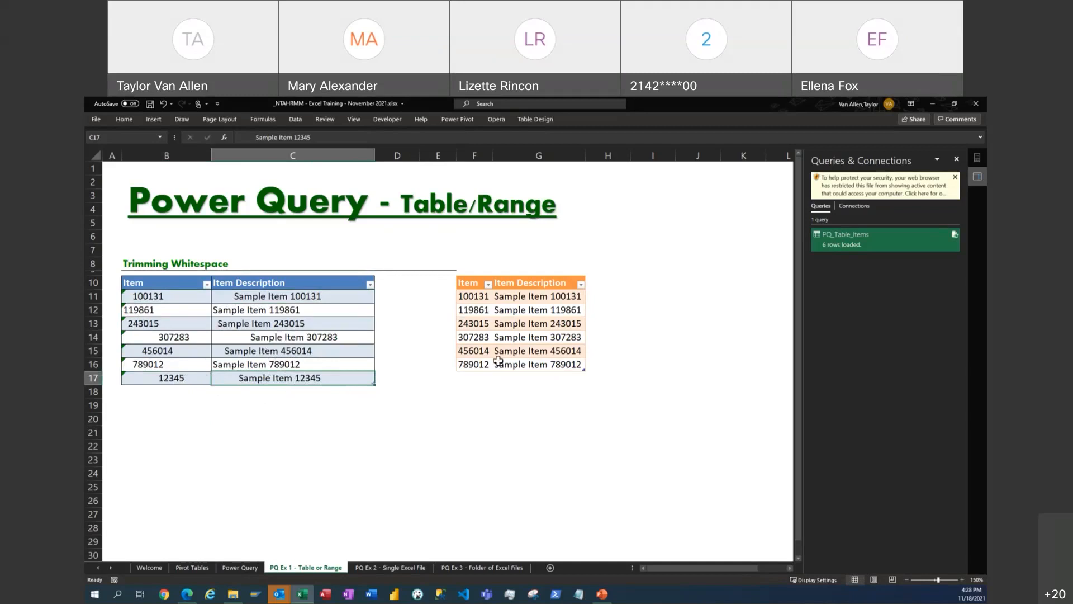
right_click(512, 322)
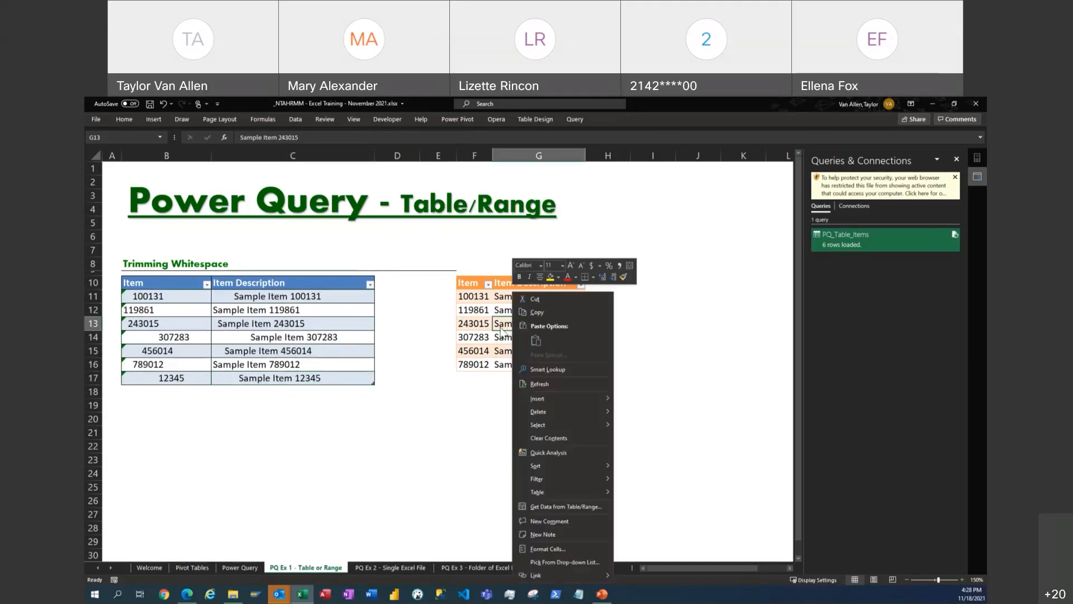
click(525, 383)
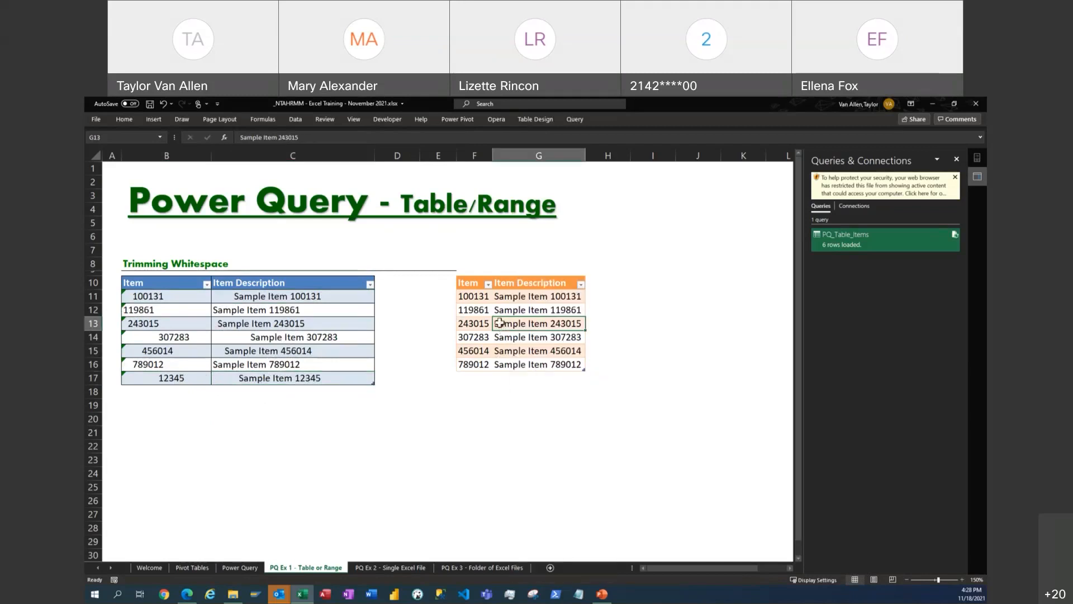
drag(803, 278, 679, 280)
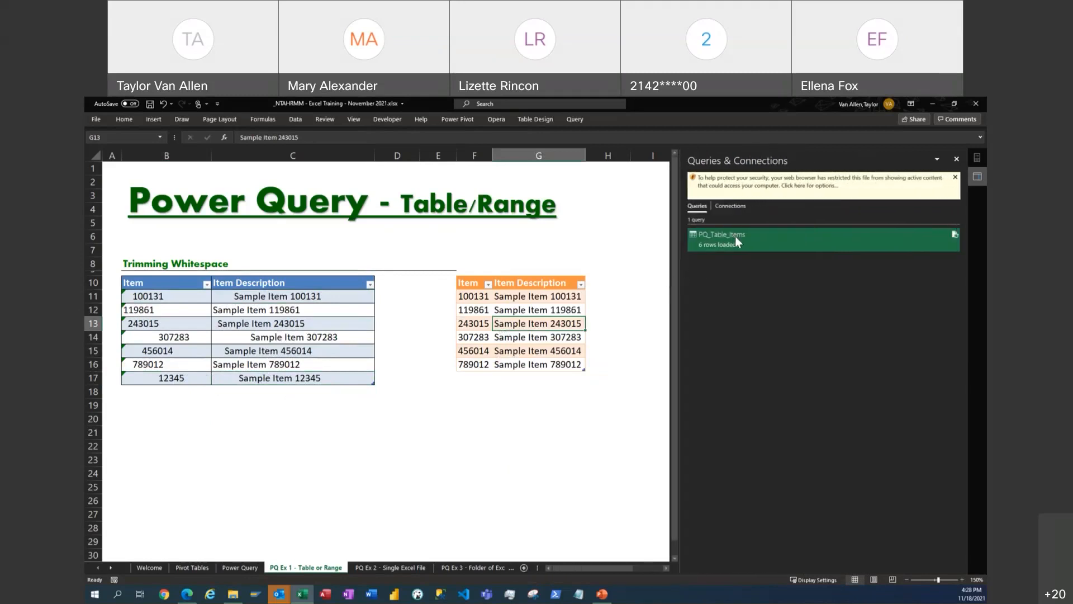
mouse_move(735, 236)
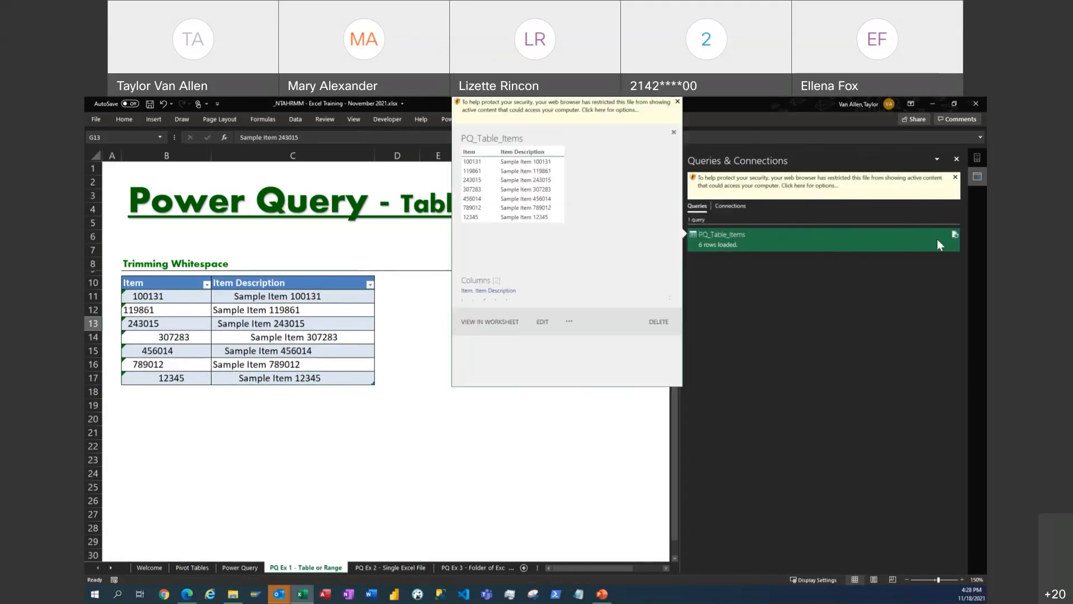
right_click(768, 242)
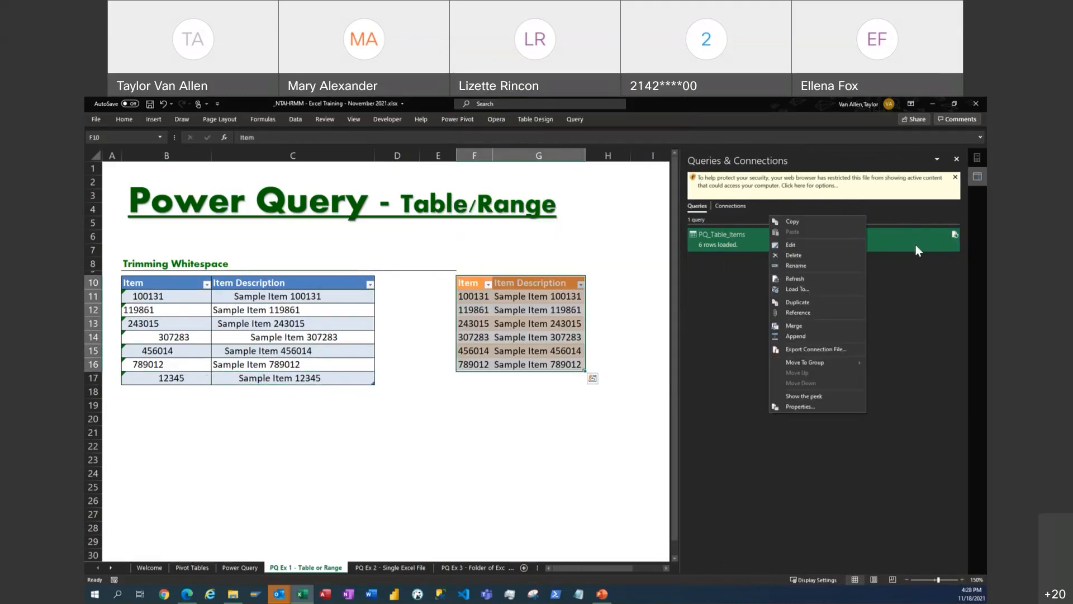
click(783, 279)
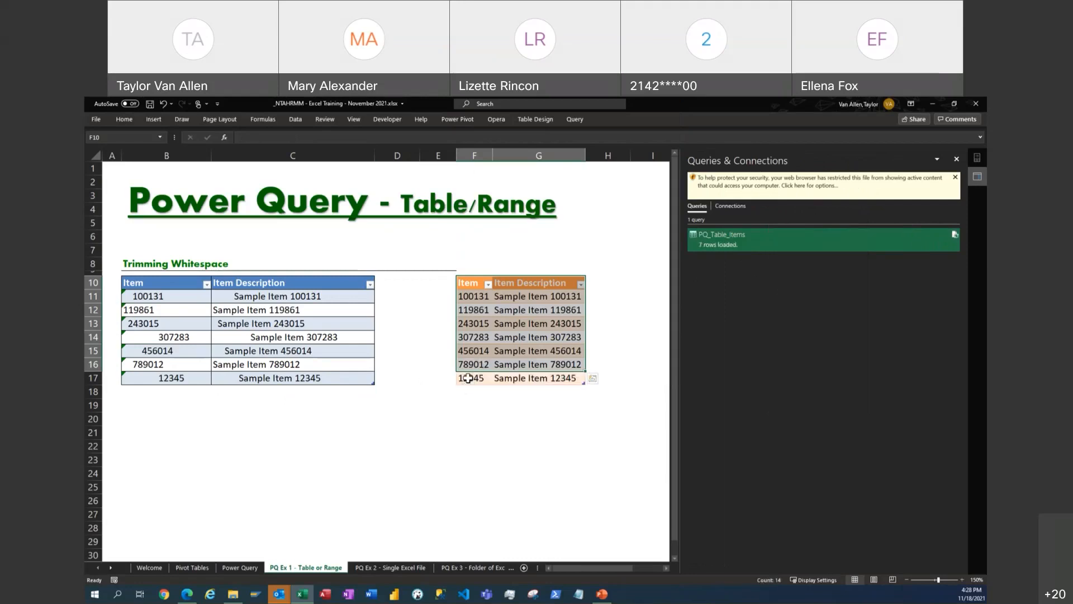
drag(468, 378, 551, 383)
drag(154, 376, 224, 377)
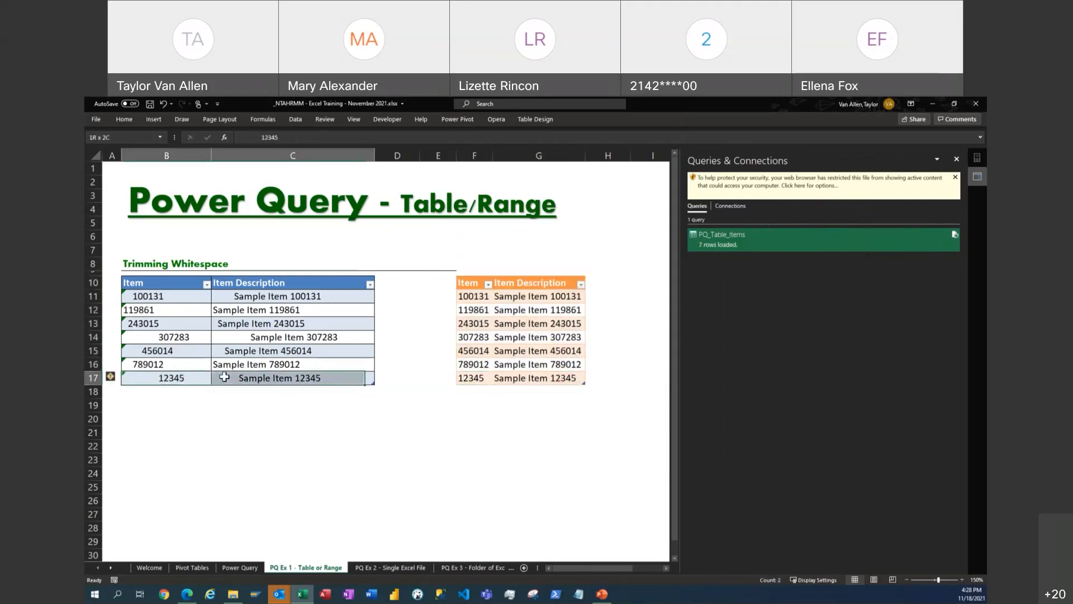
drag(482, 302, 537, 381)
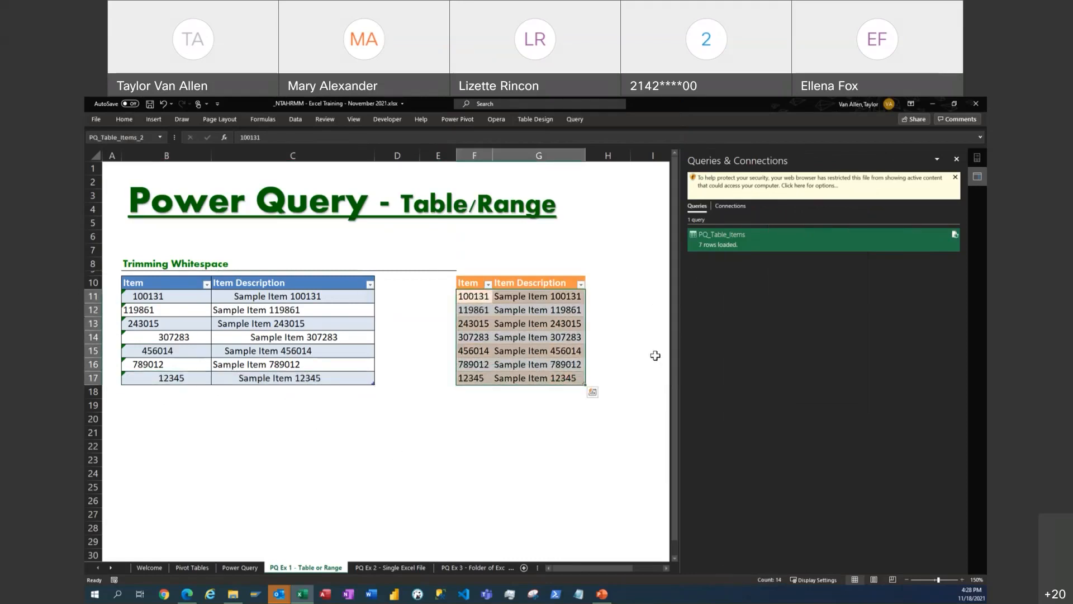
- Reopen the PQ_Table_Items query for editing to review its trimmed data and applied steps, and return to the worksheet without changes
drag(681, 338, 752, 337)
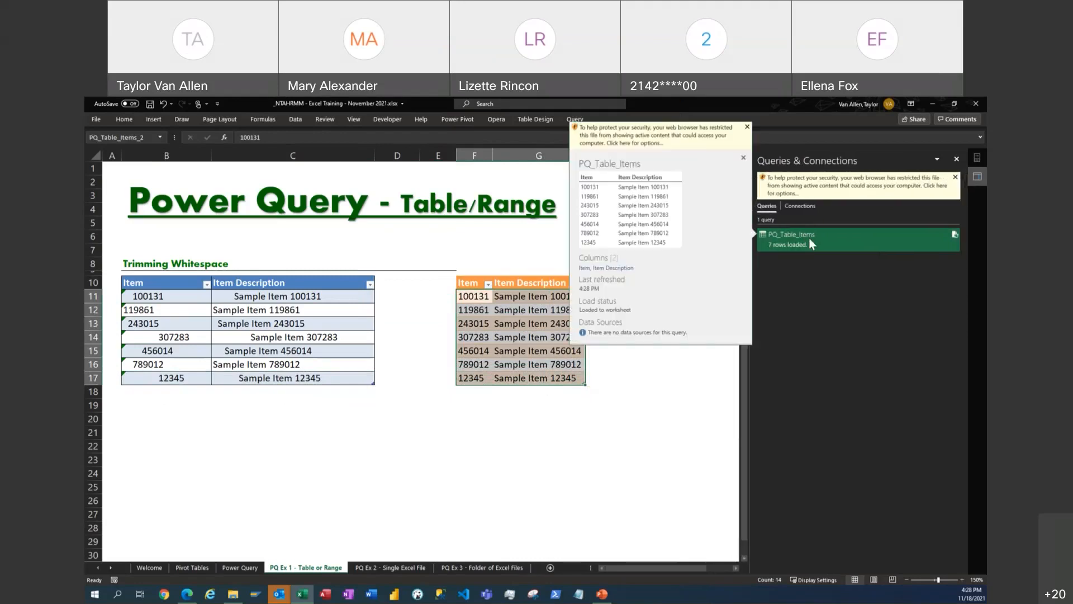
right_click(809, 237)
click(830, 241)
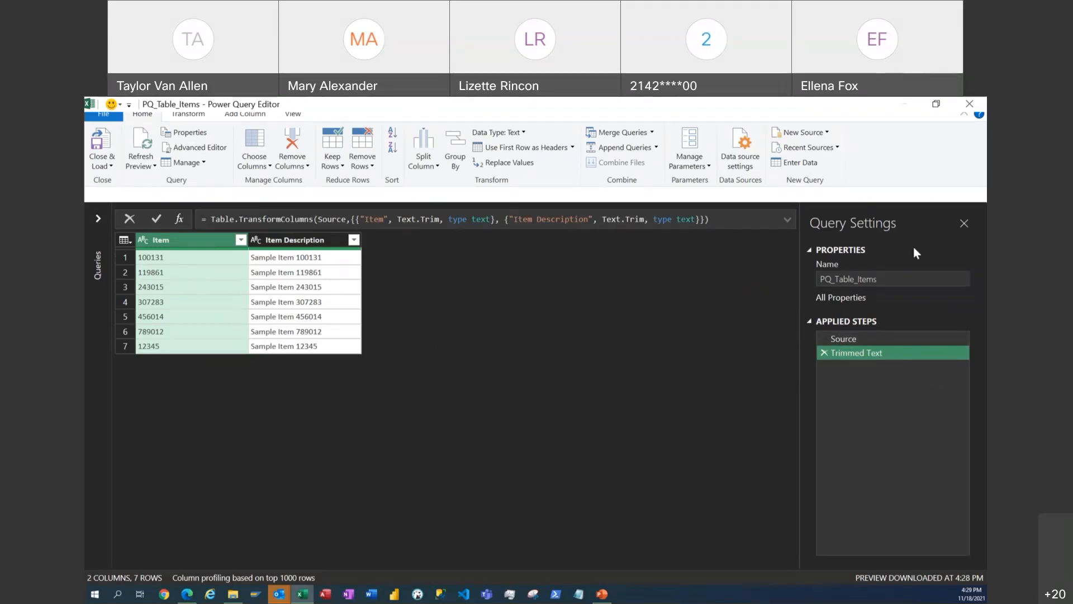
click(963, 112)
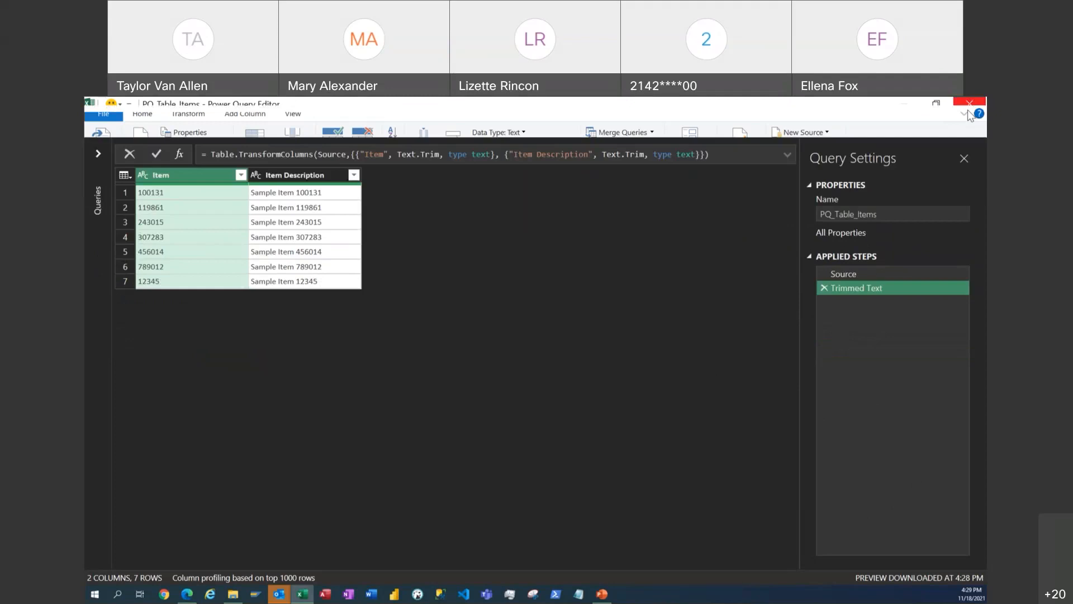
click(965, 114)
click(970, 106)
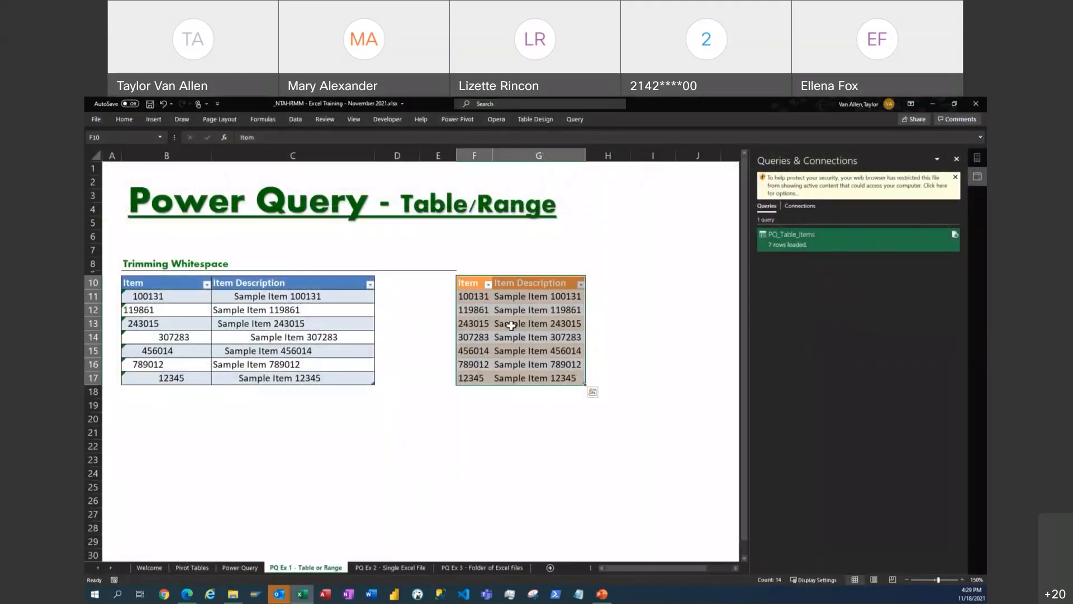
- Reopen the PQ_Table_Items query for editing and change the Item column's data type to Currency
right_click(512, 291)
click(531, 385)
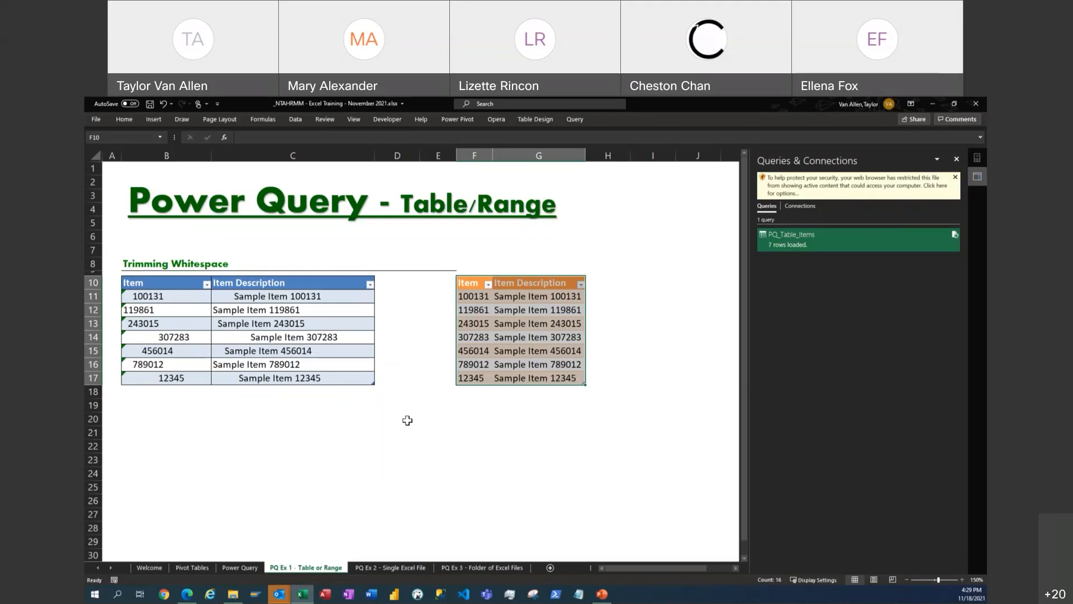
right_click(848, 242)
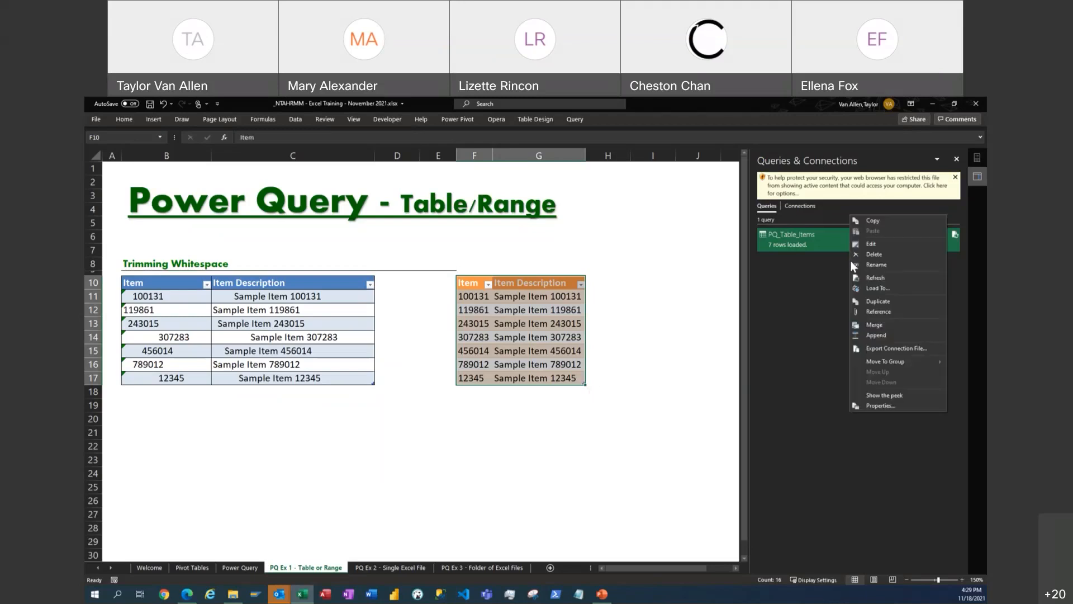
click(880, 244)
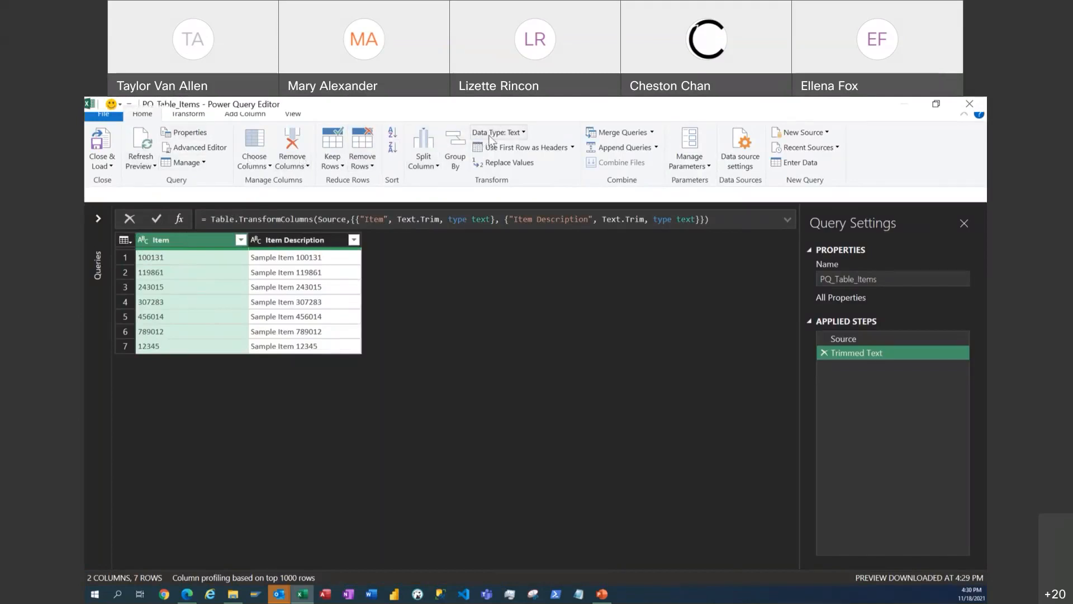
click(523, 135)
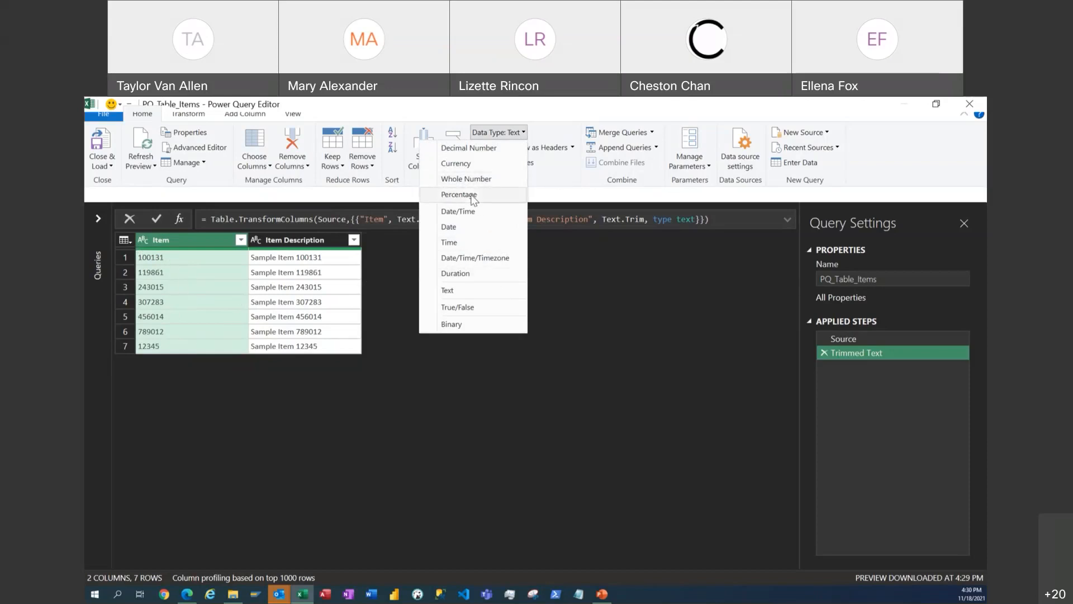
click(434, 167)
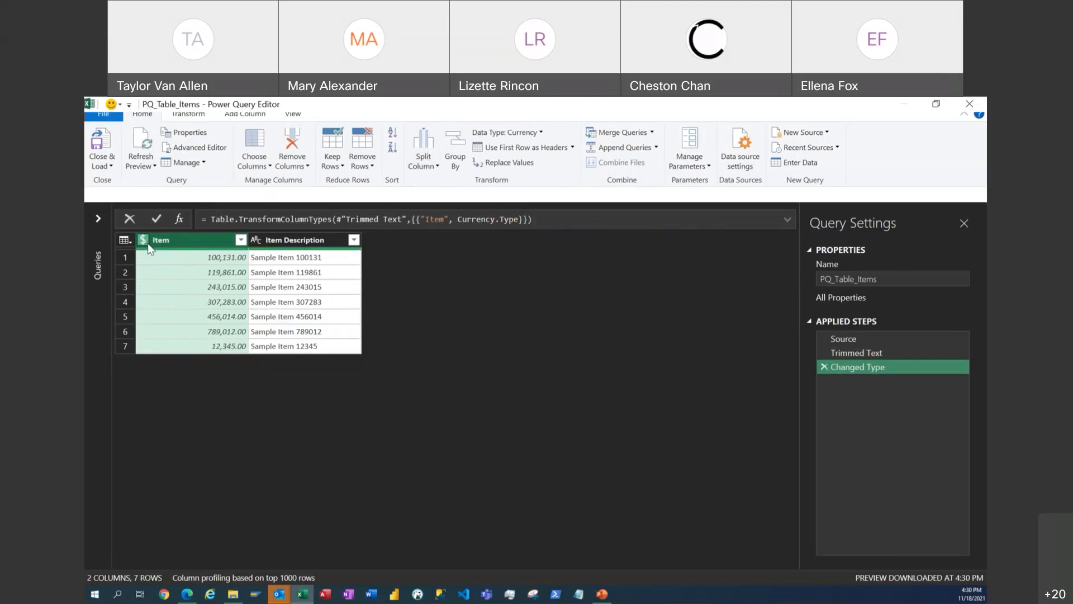
- Reorder the applied steps so Changed Type comes before Trimmed Text, check the result, and restore the original order
drag(881, 370, 888, 351)
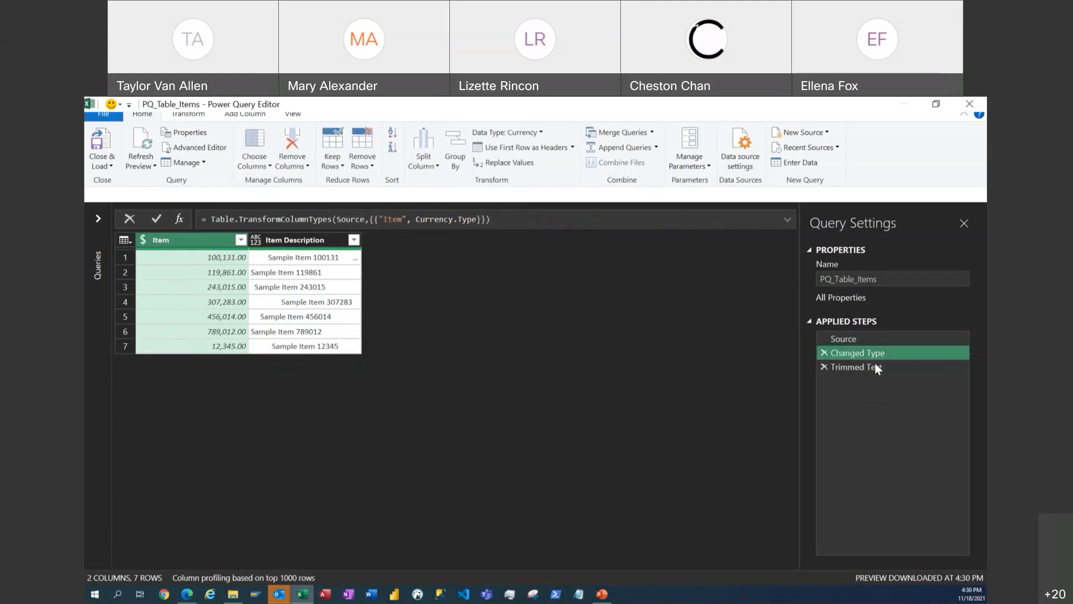
click(873, 367)
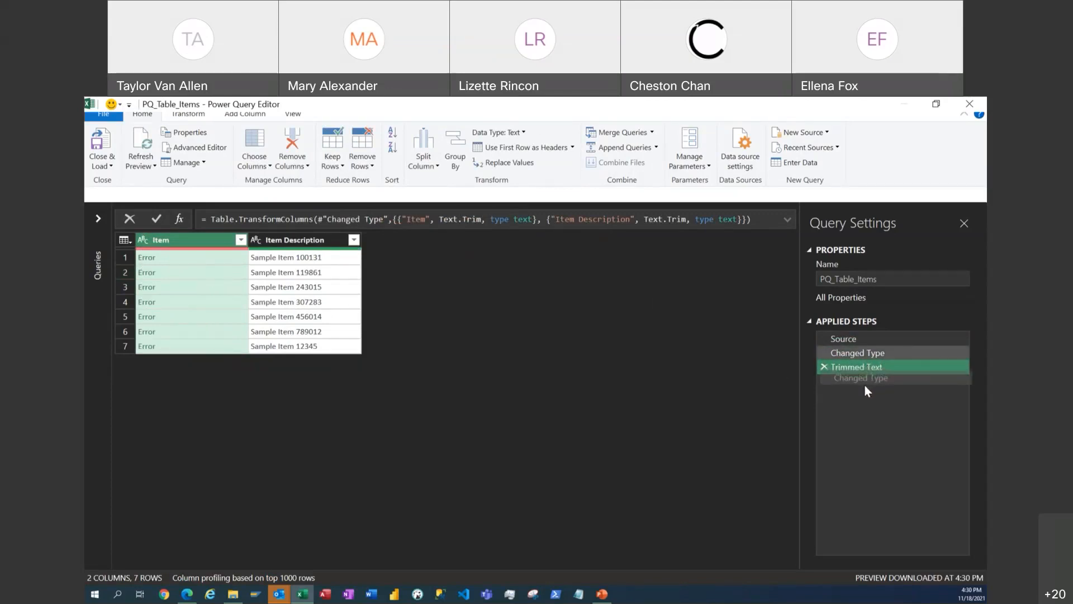
drag(859, 369, 863, 348)
click(864, 367)
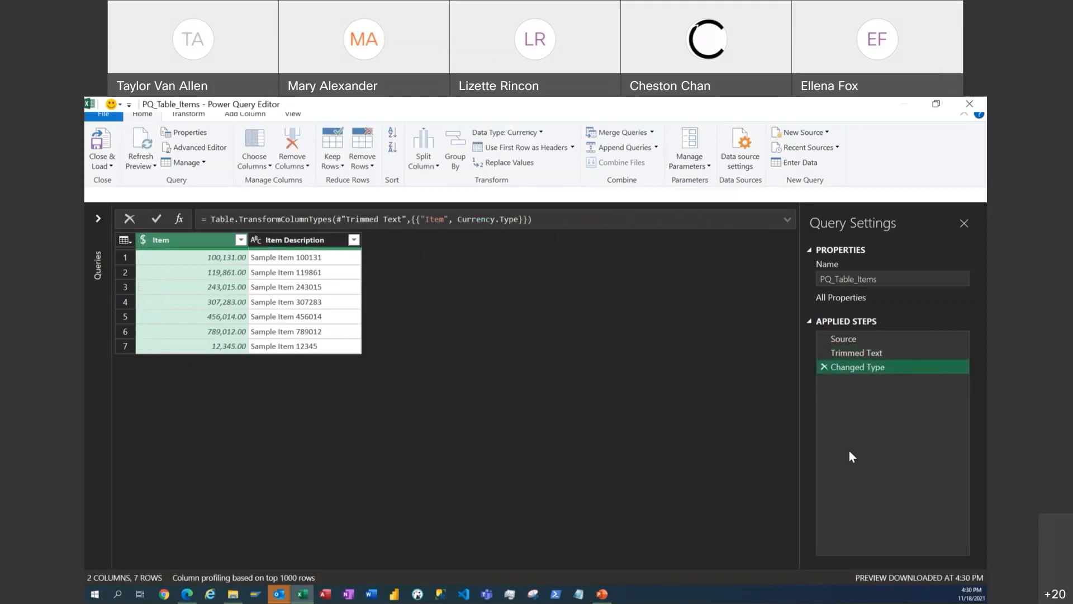
- Delete the Changed Type step from the query and close the query editor
click(823, 366)
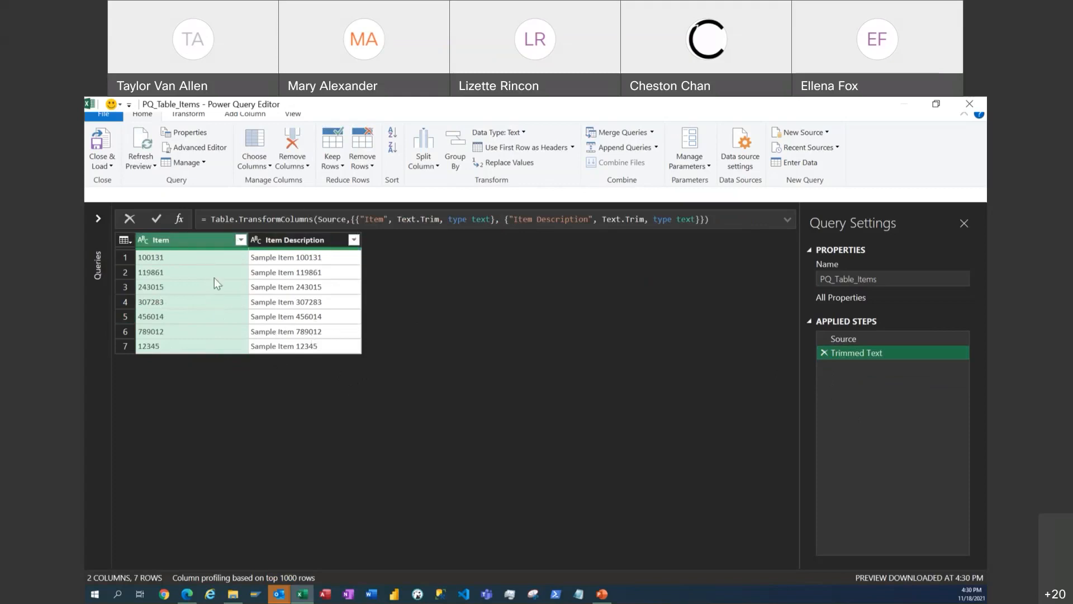
click(969, 104)
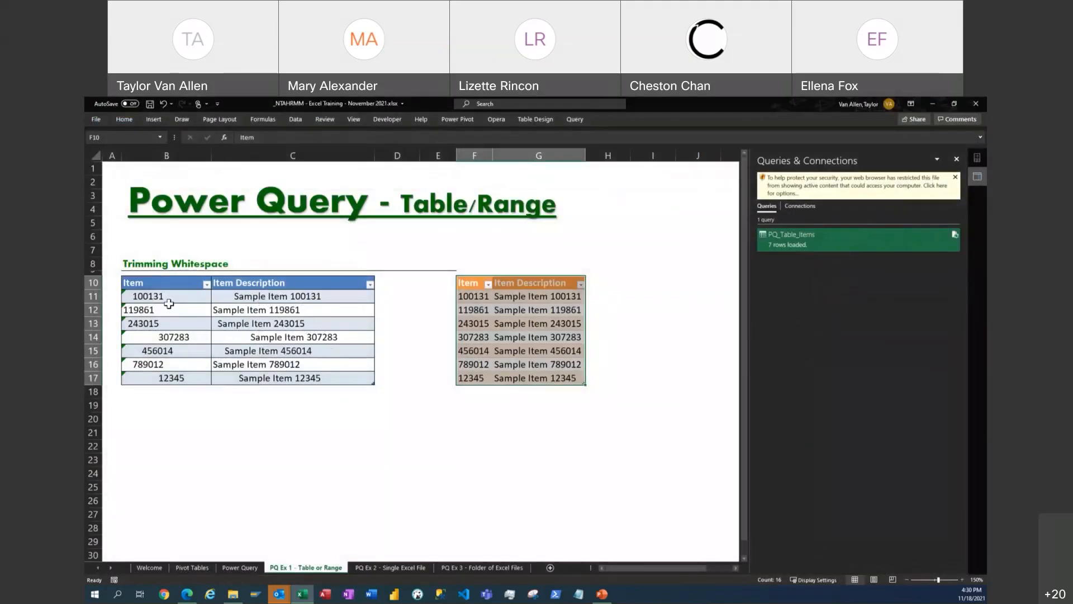
- Compare the Trimming Whitespace source table with the trimmed output table and look at the PQ_Table_Items query preview
drag(162, 297, 314, 377)
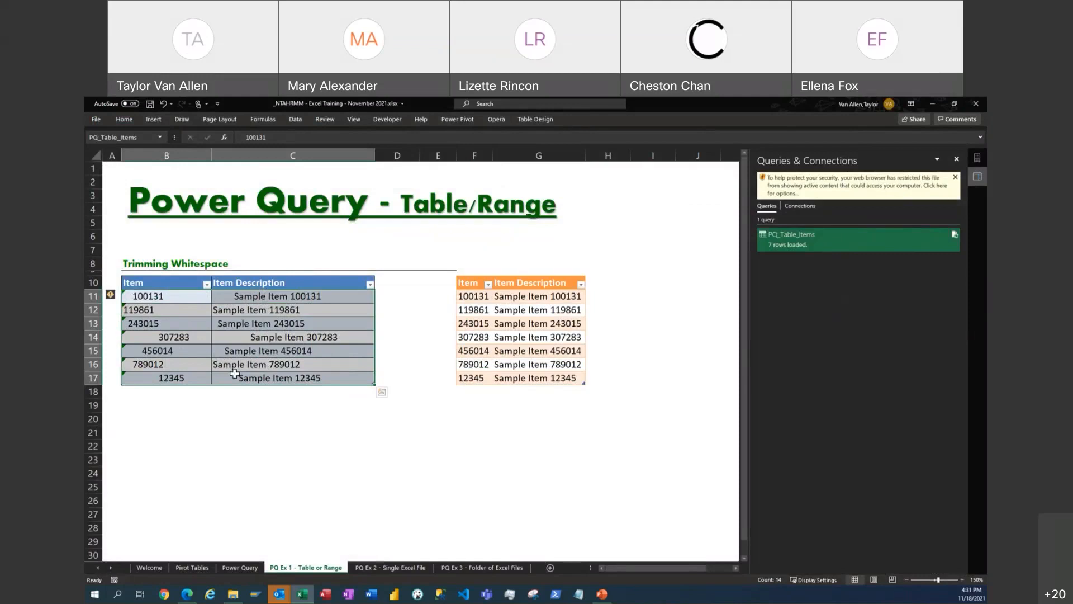
mouse_move(806, 241)
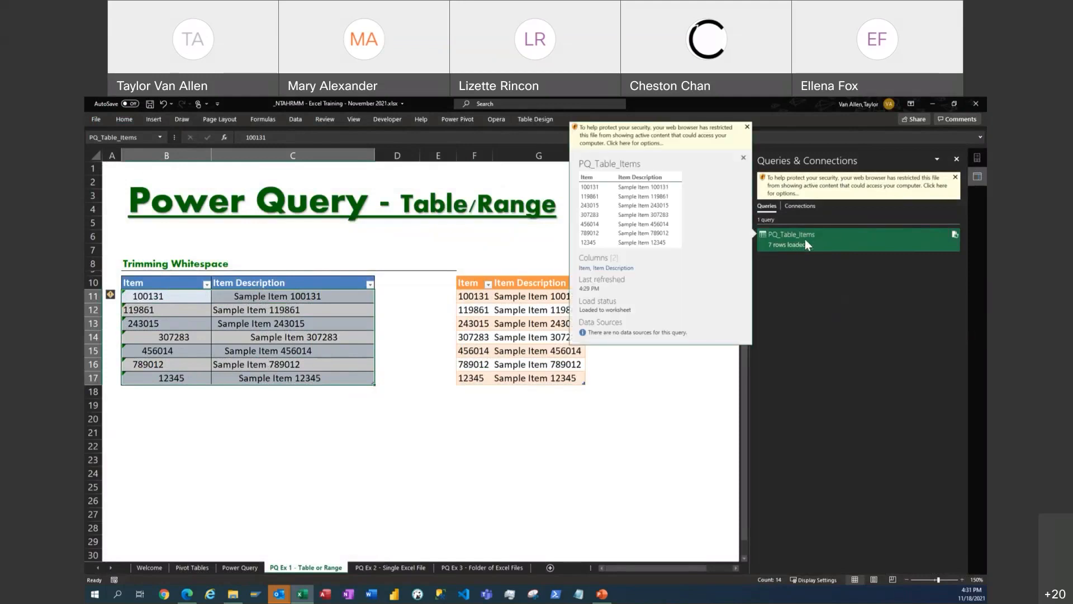
drag(472, 296, 565, 379)
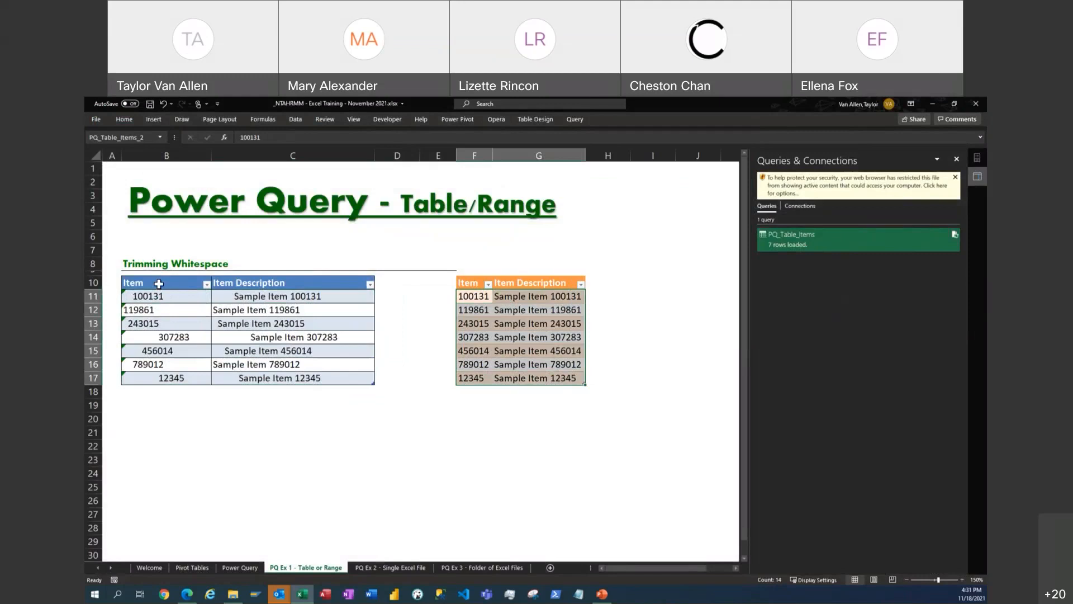
drag(177, 285, 297, 377)
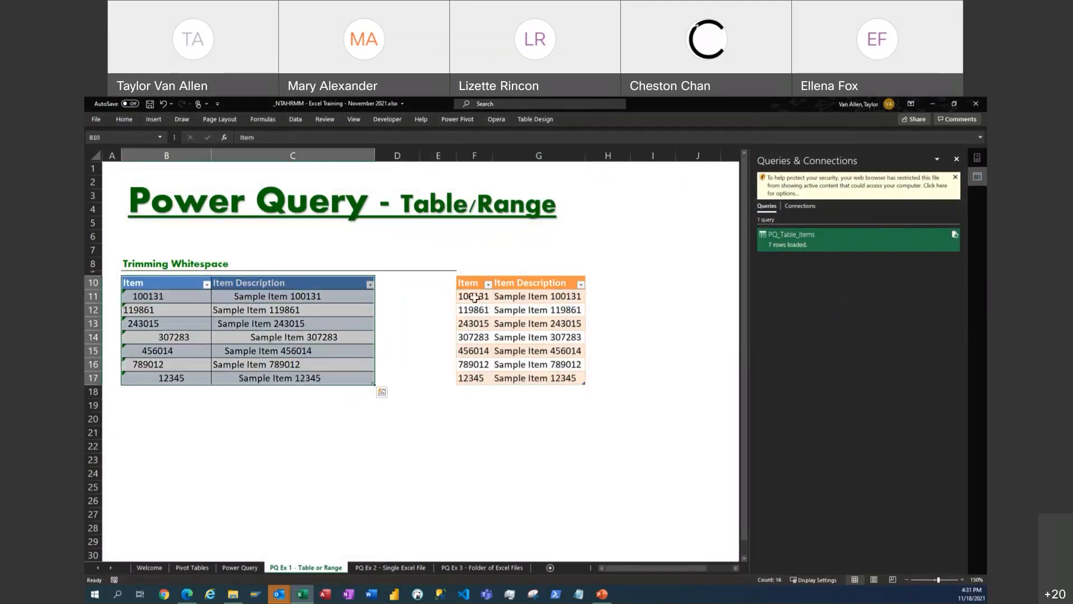
drag(474, 284, 565, 378)
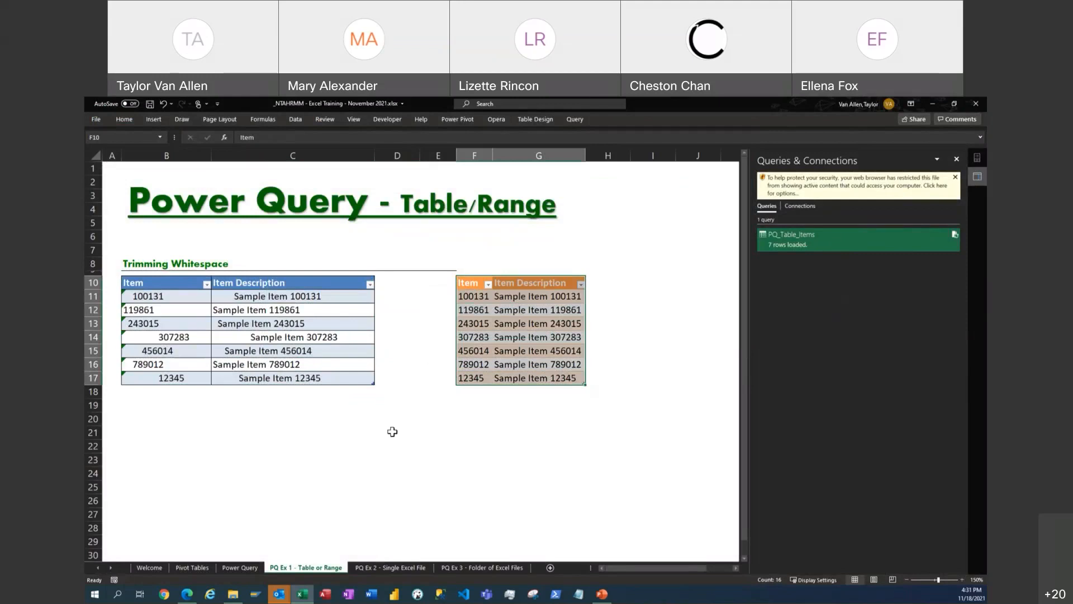
- Go to the PQ Ex 2 - Single Excel File worksheet and hide the list of queries and connections
click(384, 566)
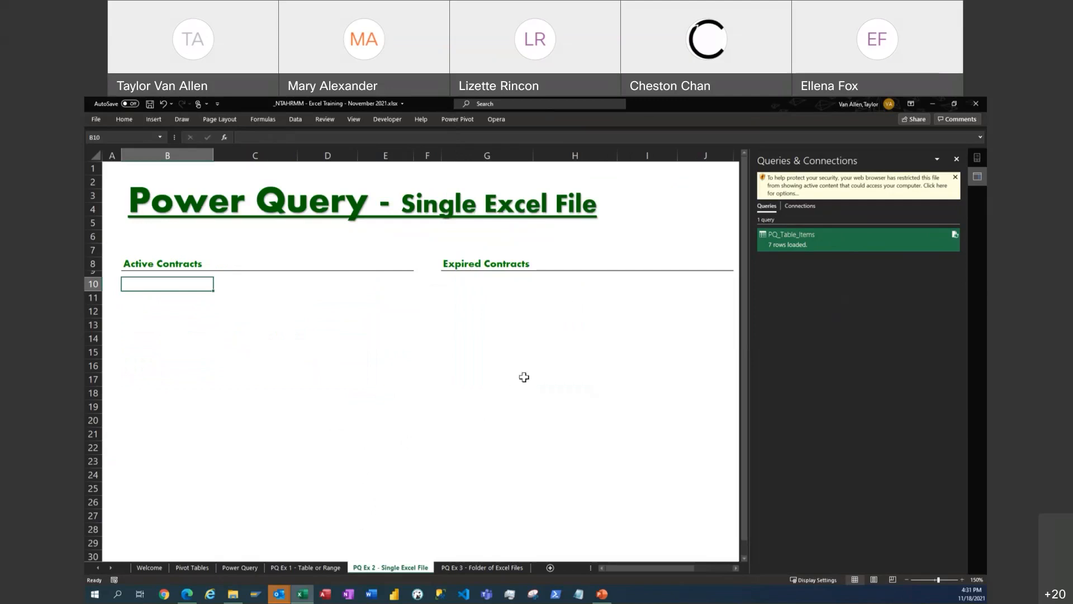
click(956, 159)
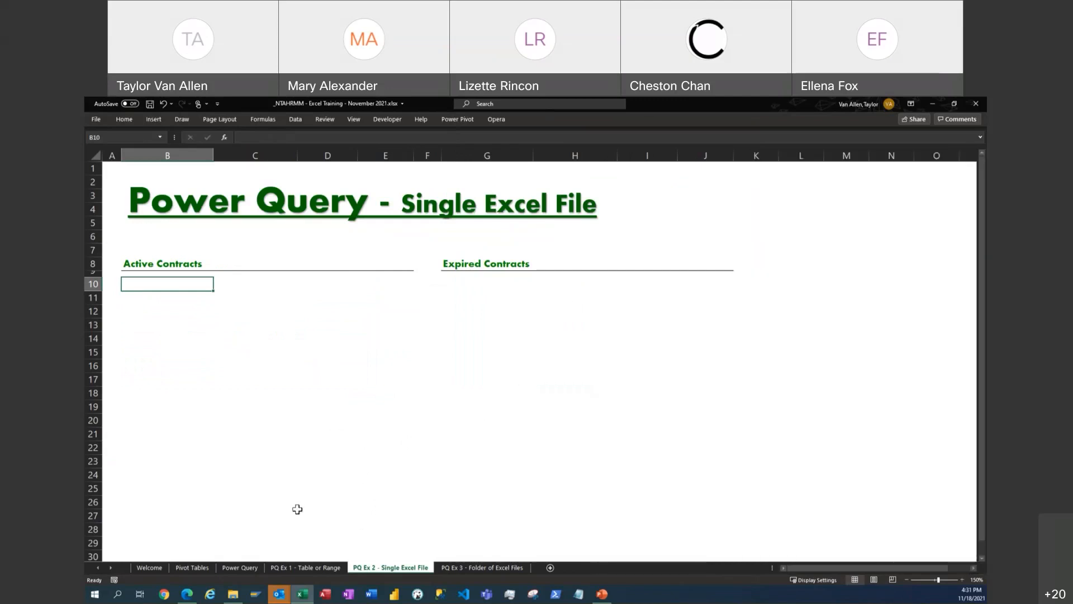
- Switch to File Explorer, preview Contract List.xlsx in the NTAHRMM - November 2021 - Share Files - FINAL folder, and return to the workbook
mouse_move(235, 598)
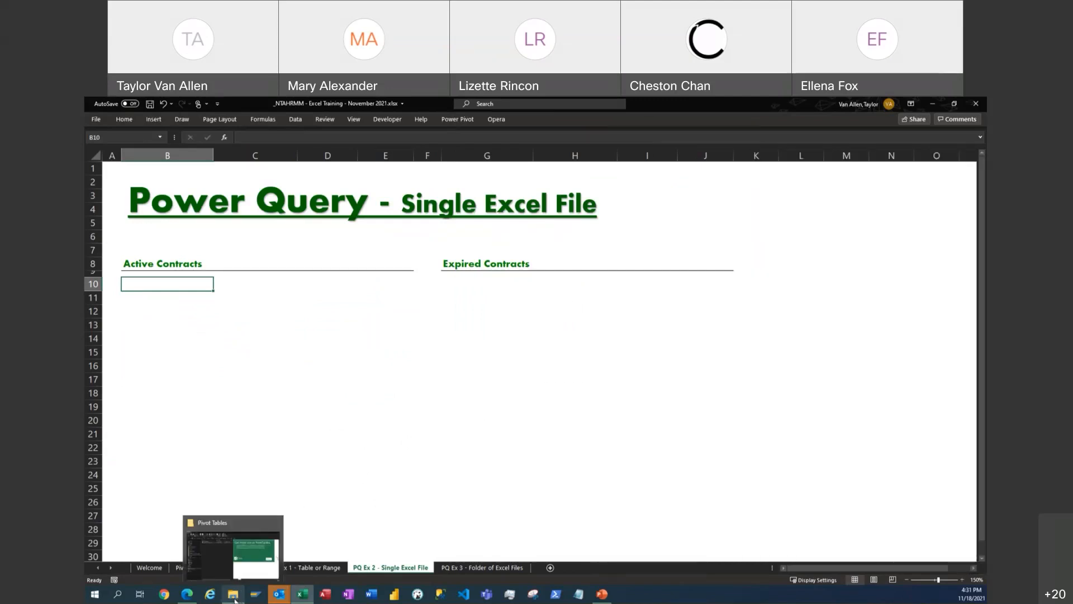
click(219, 558)
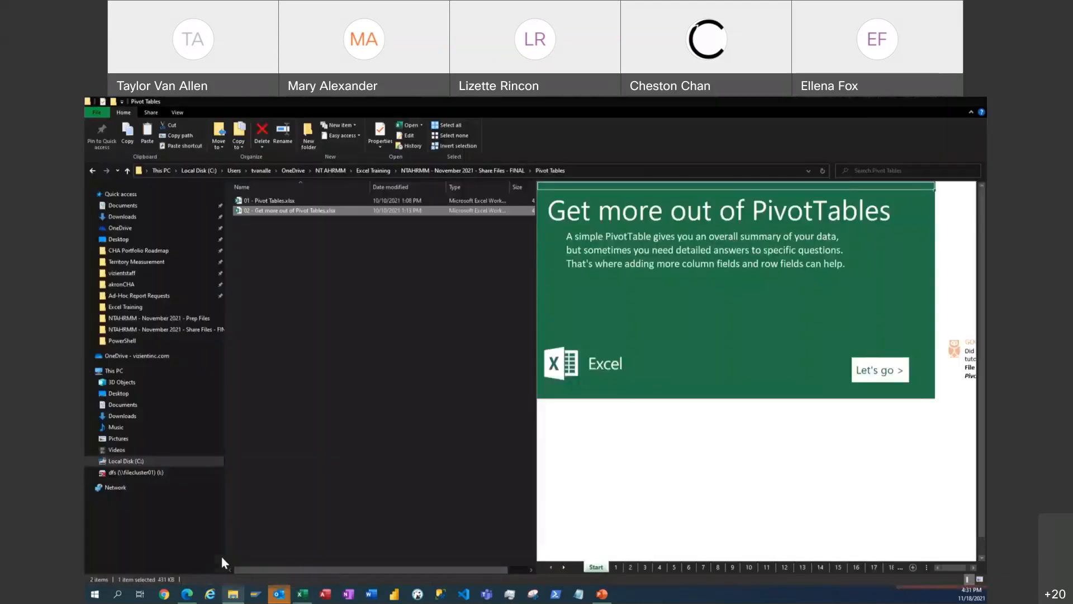
click(423, 170)
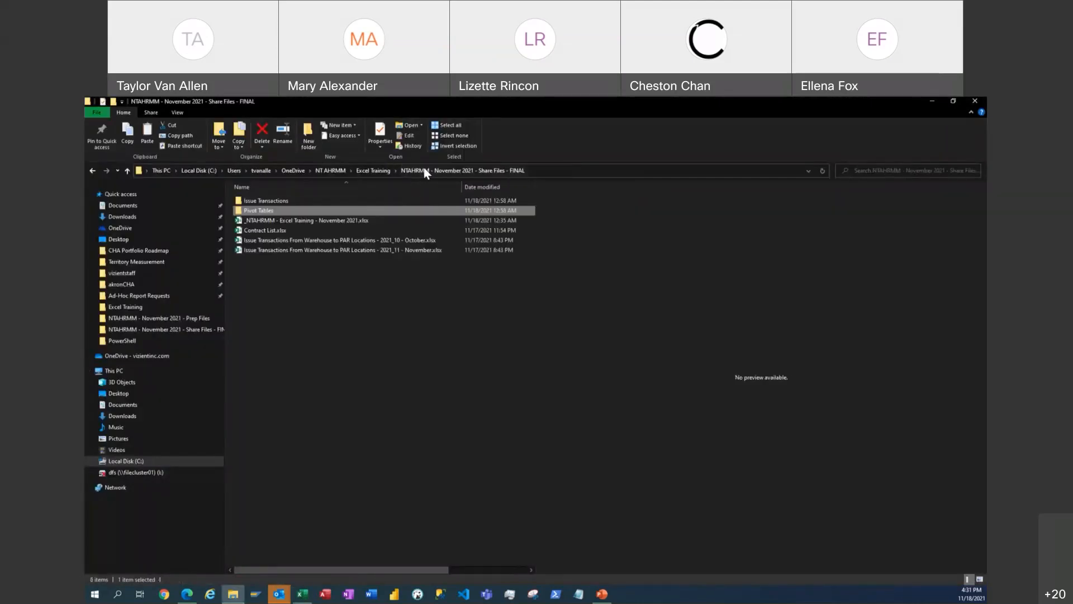
click(264, 229)
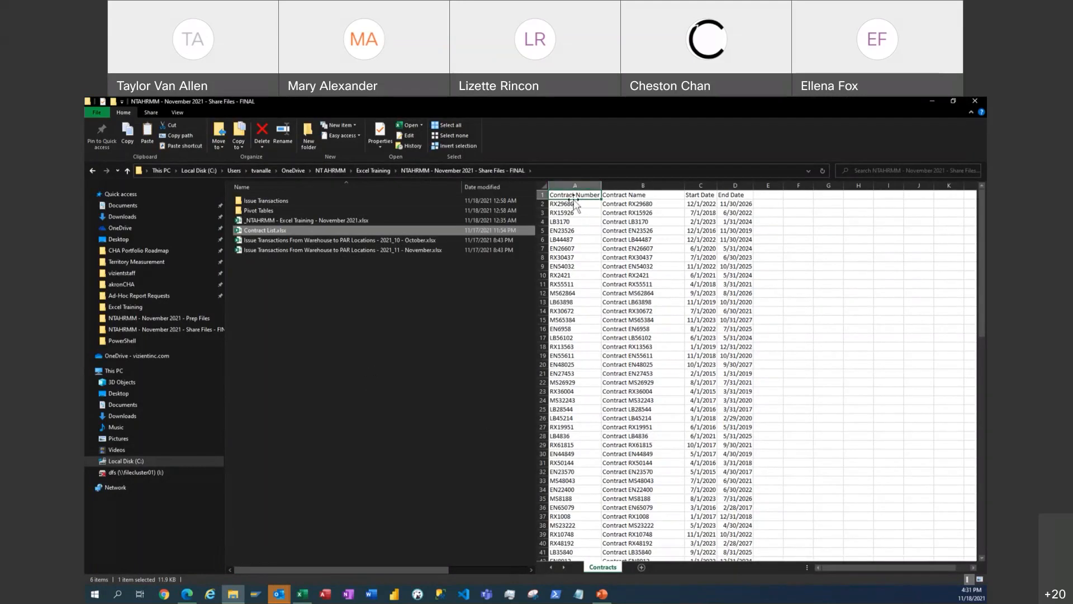
click(931, 102)
- Import Contract List.xlsx from the NTAHRMM - November 2021 - Share Files - FINAL folder as a workbook data source
click(295, 118)
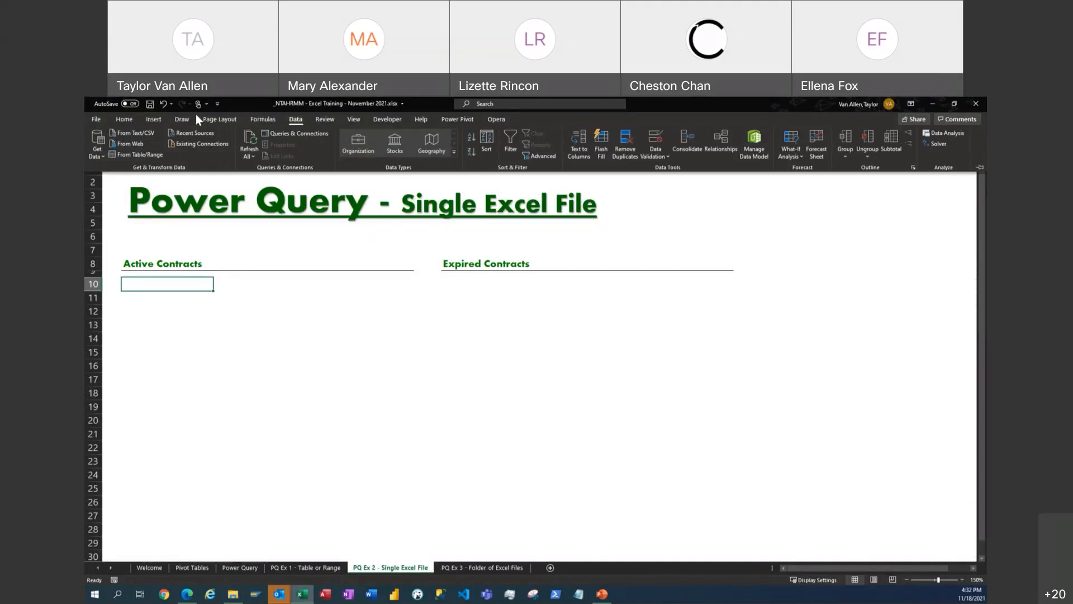
click(95, 156)
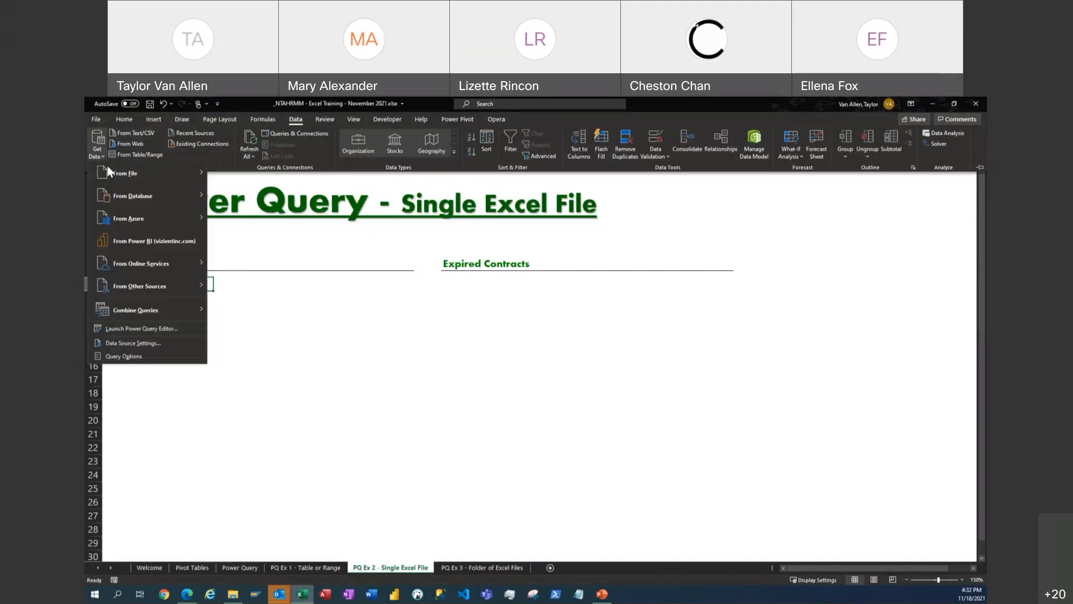
mouse_move(115, 173)
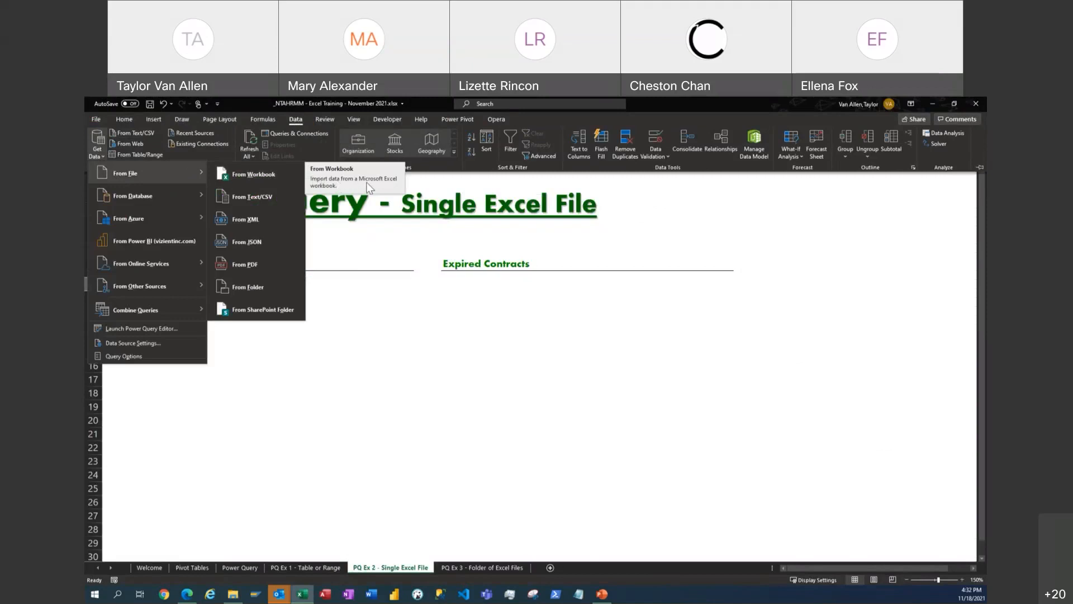
click(247, 175)
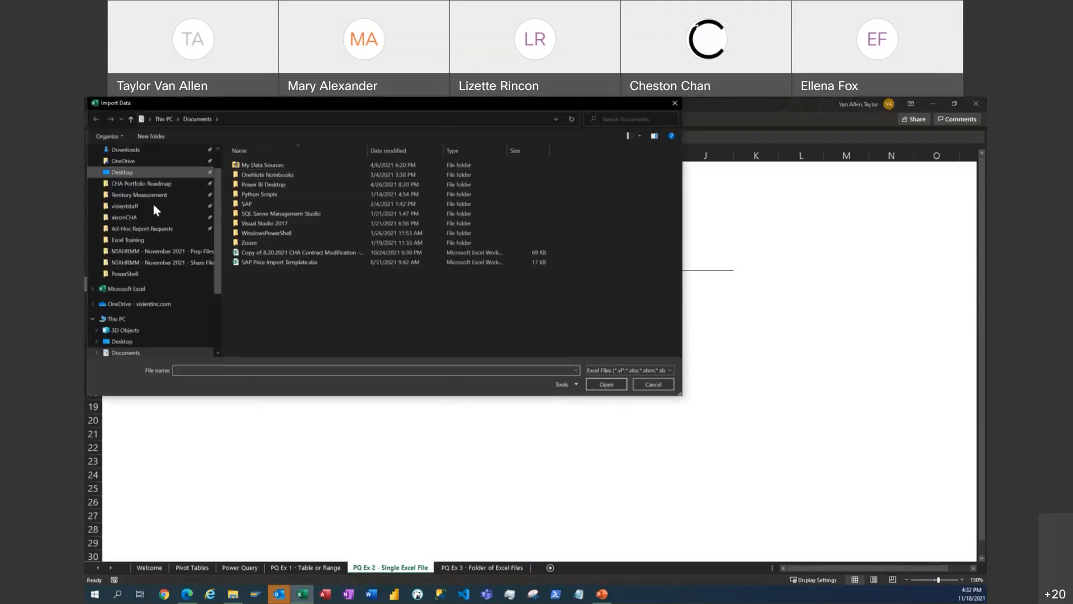
click(139, 263)
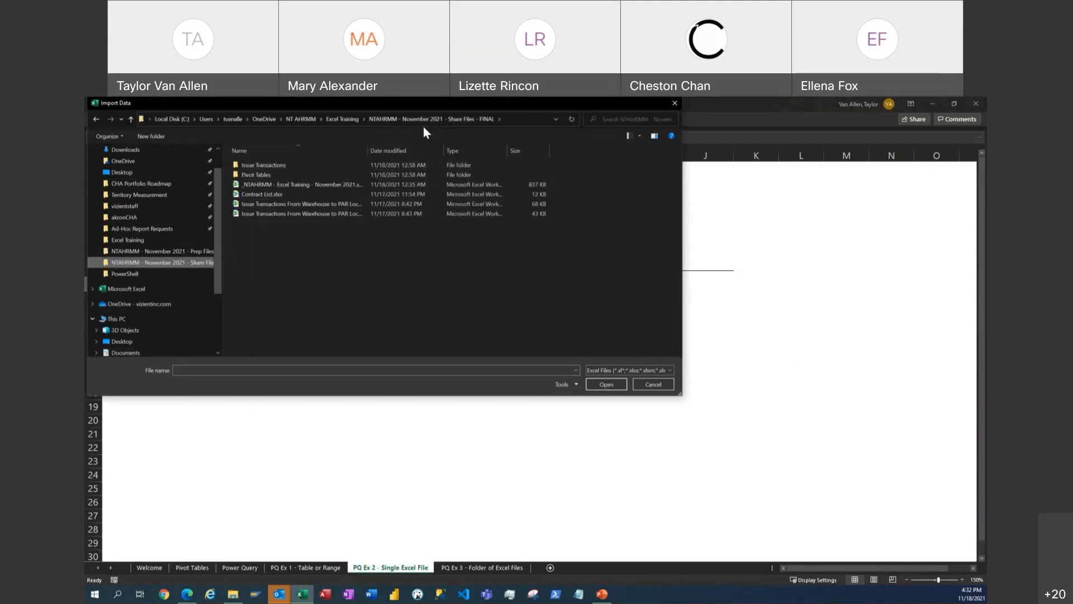
click(265, 193)
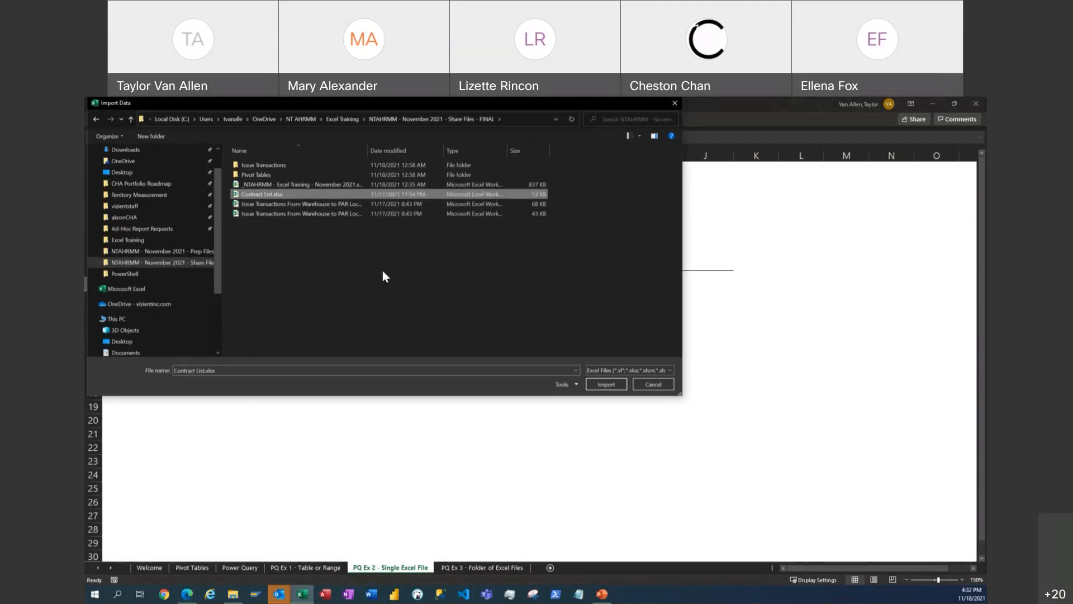
click(607, 383)
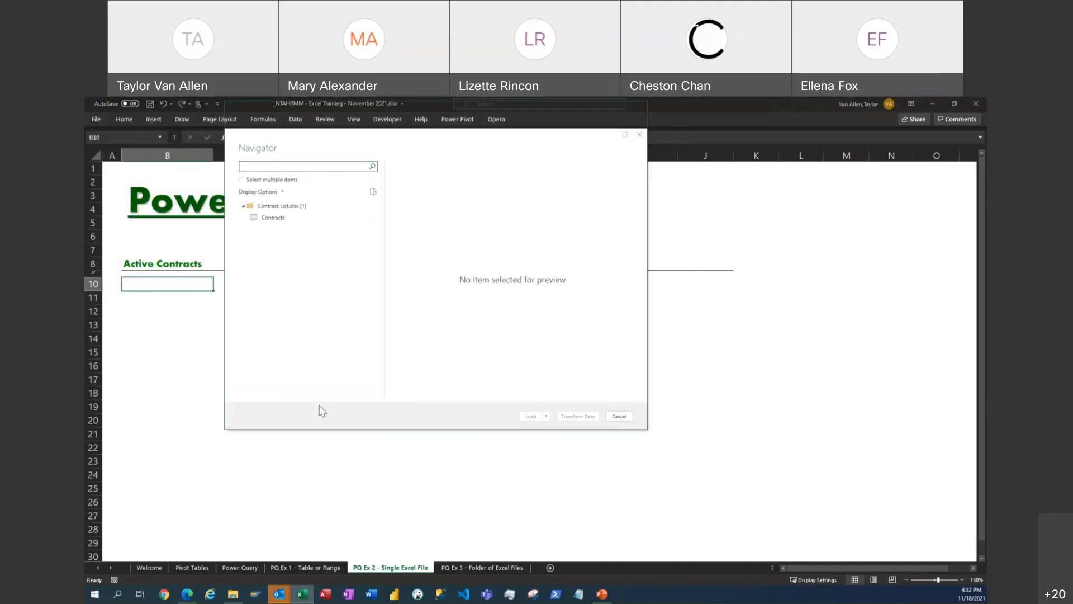
- Choose the Contracts sheet of Contract List.xlsx, preview its data, and open it in the query editor for transforming
drag(303, 141, 319, 237)
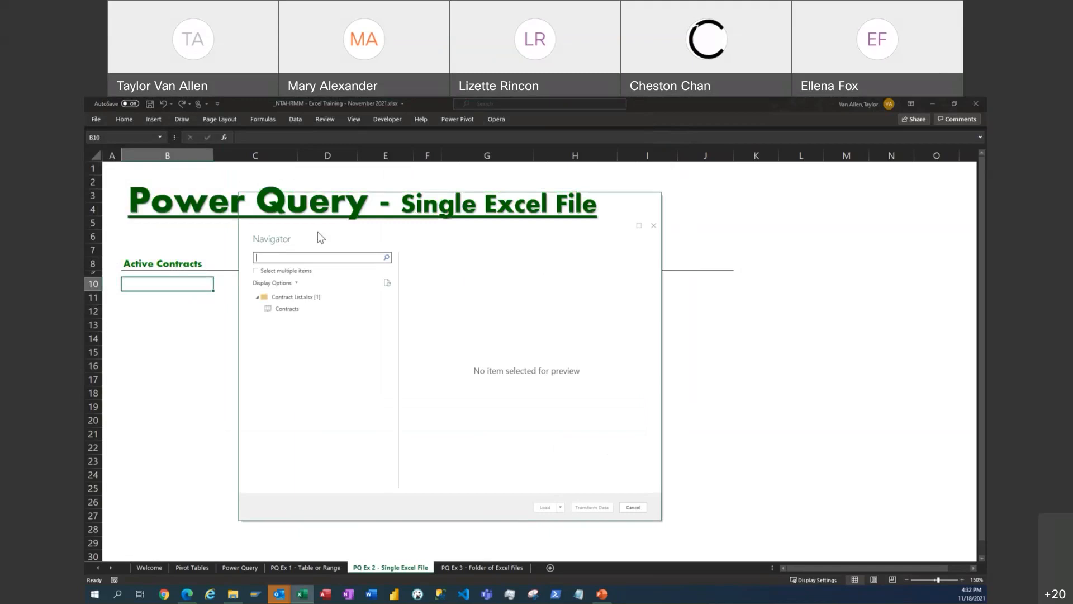
right_click(616, 218)
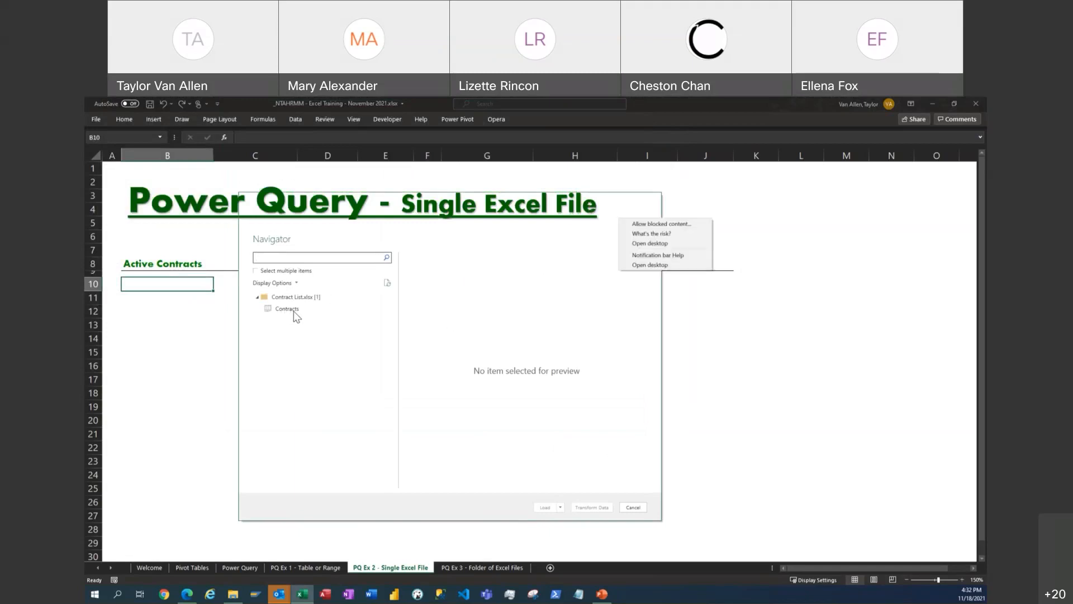
click(286, 328)
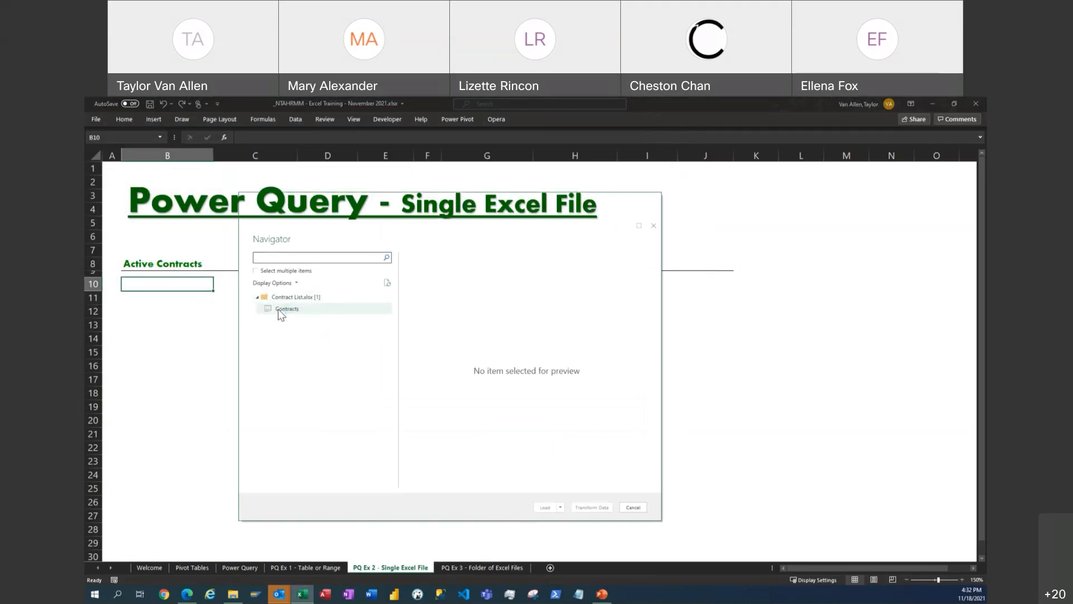
click(287, 310)
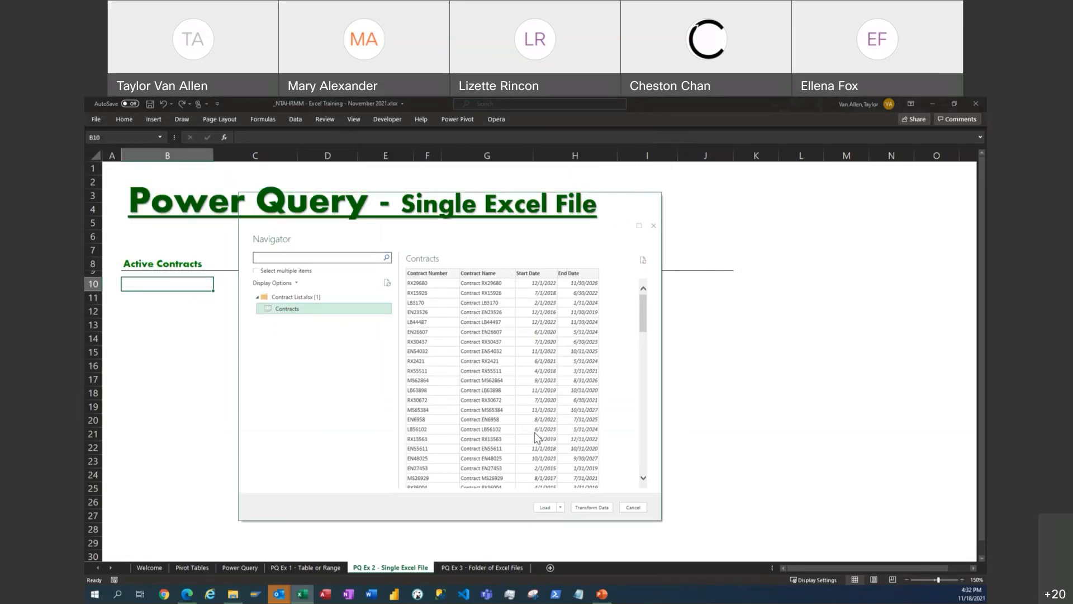
click(561, 507)
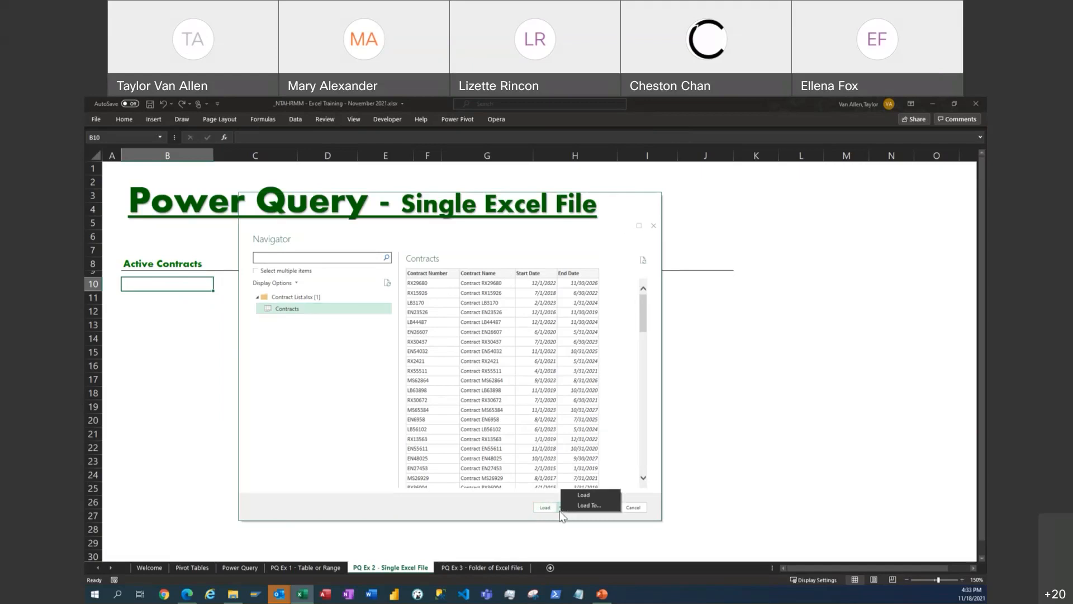
click(589, 505)
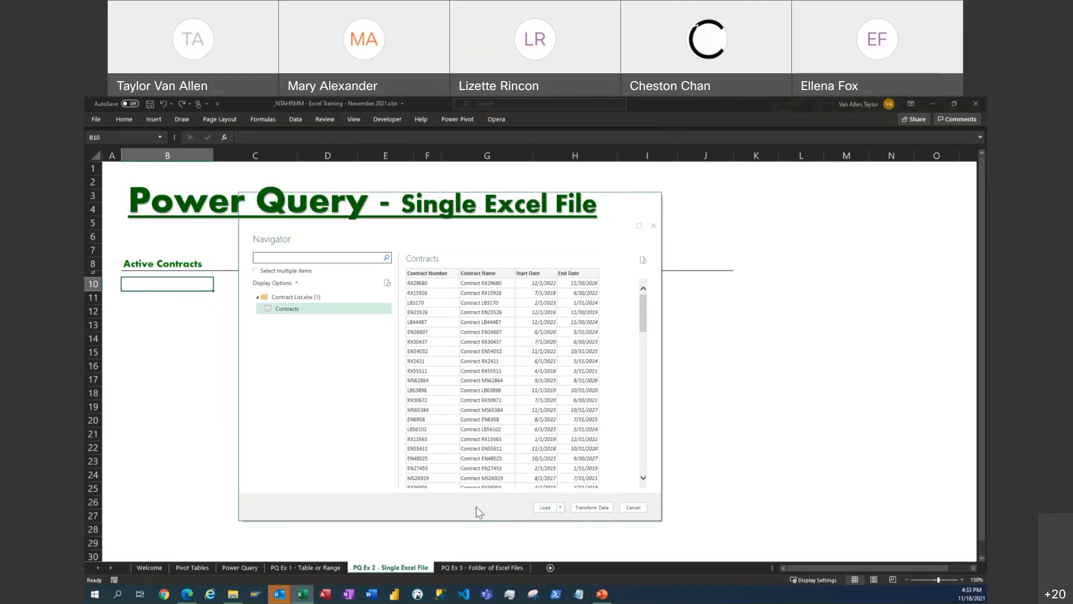
click(593, 508)
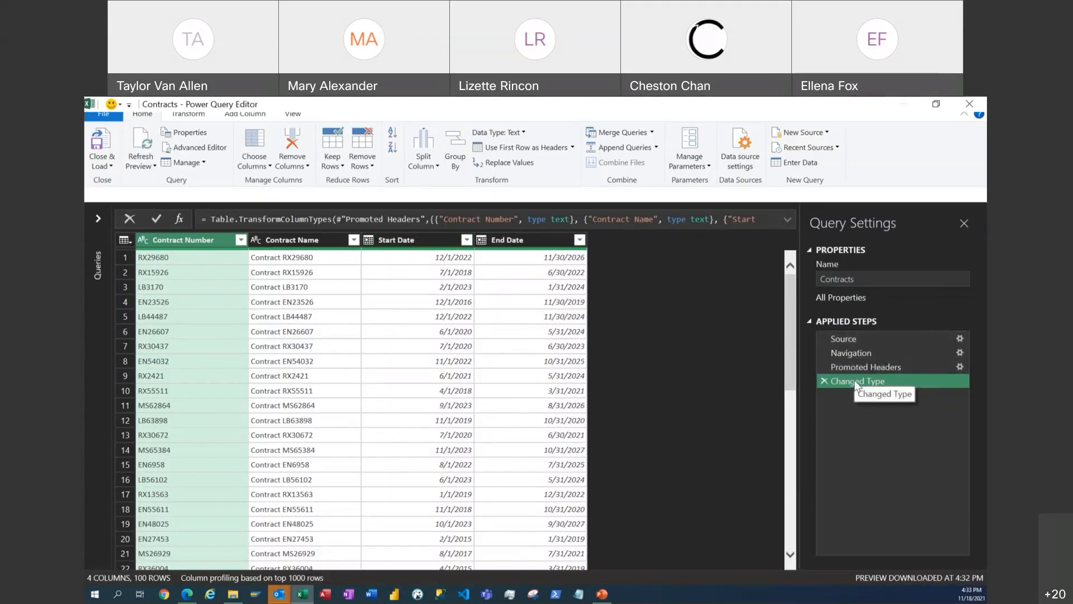
- Review the formulas and data behind the Contracts query's applied steps, from Source through Navigation and Promoted Headers to Changed Type
click(851, 340)
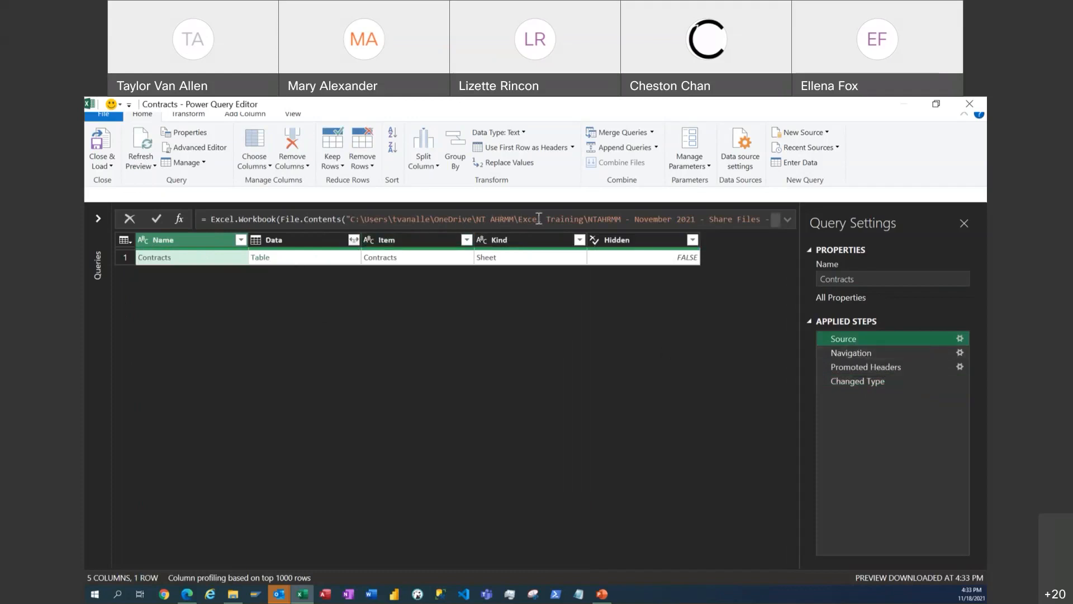
click(787, 219)
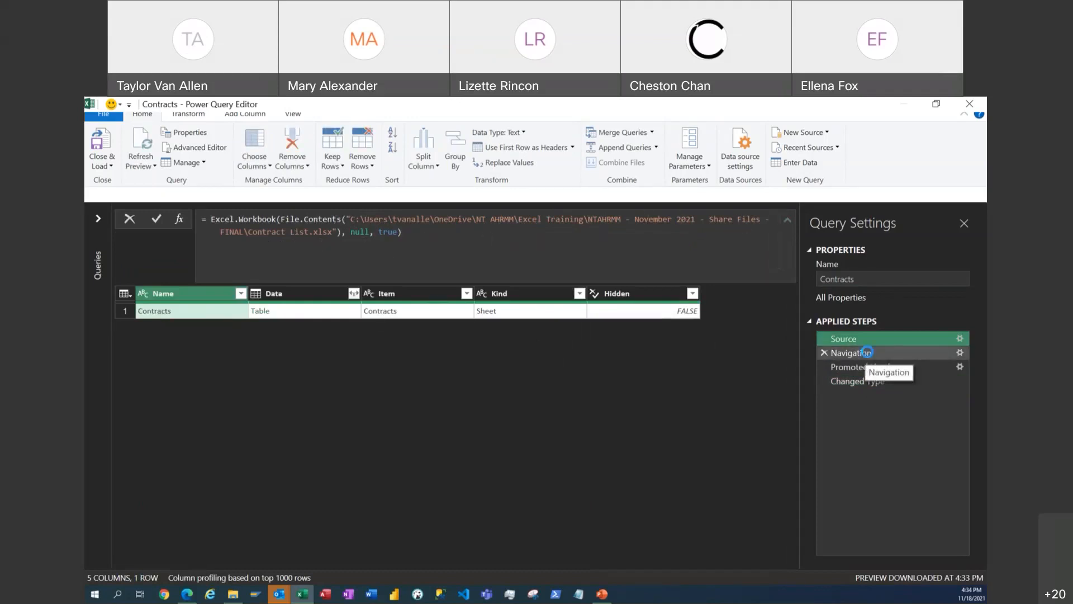
click(865, 352)
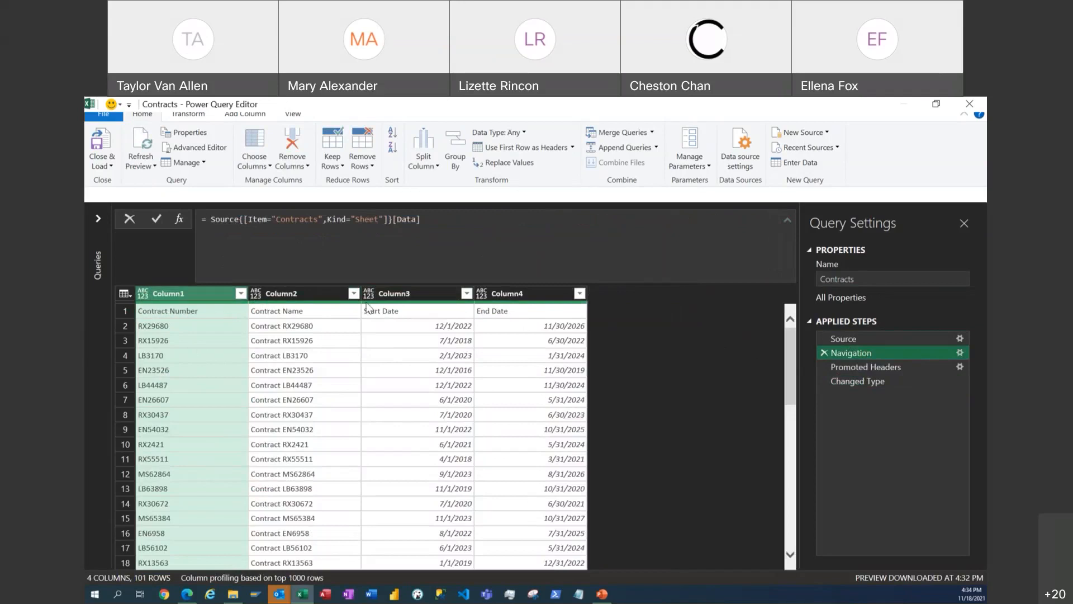
click(860, 365)
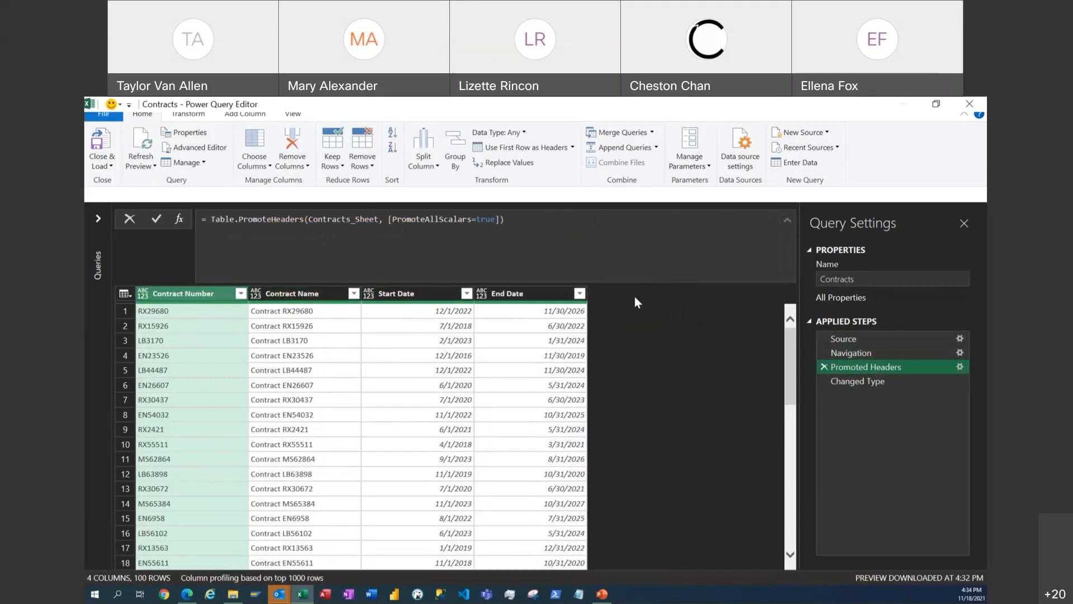
click(856, 382)
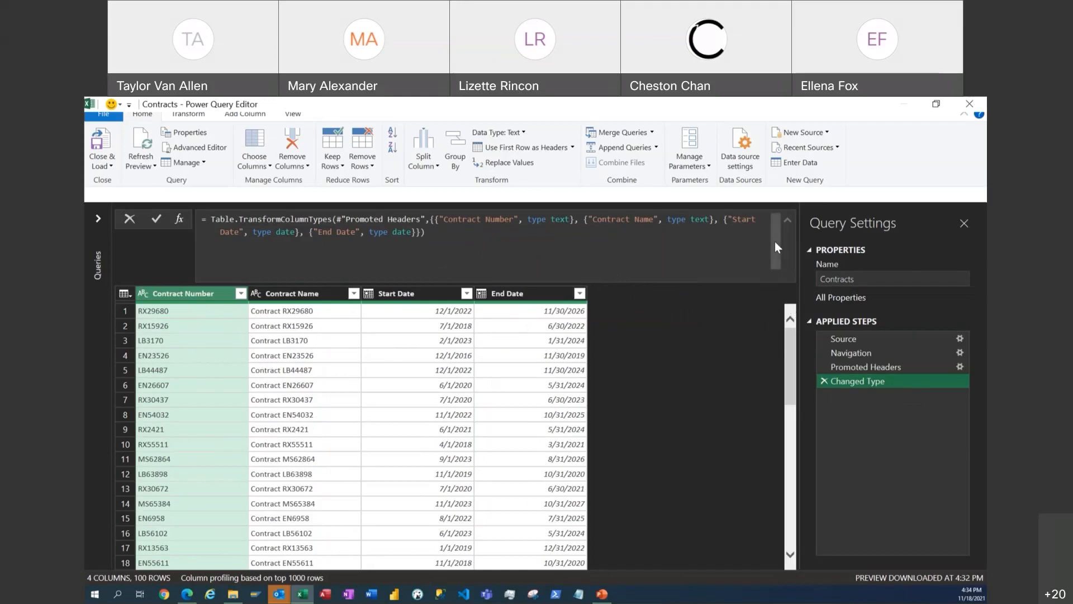
click(787, 222)
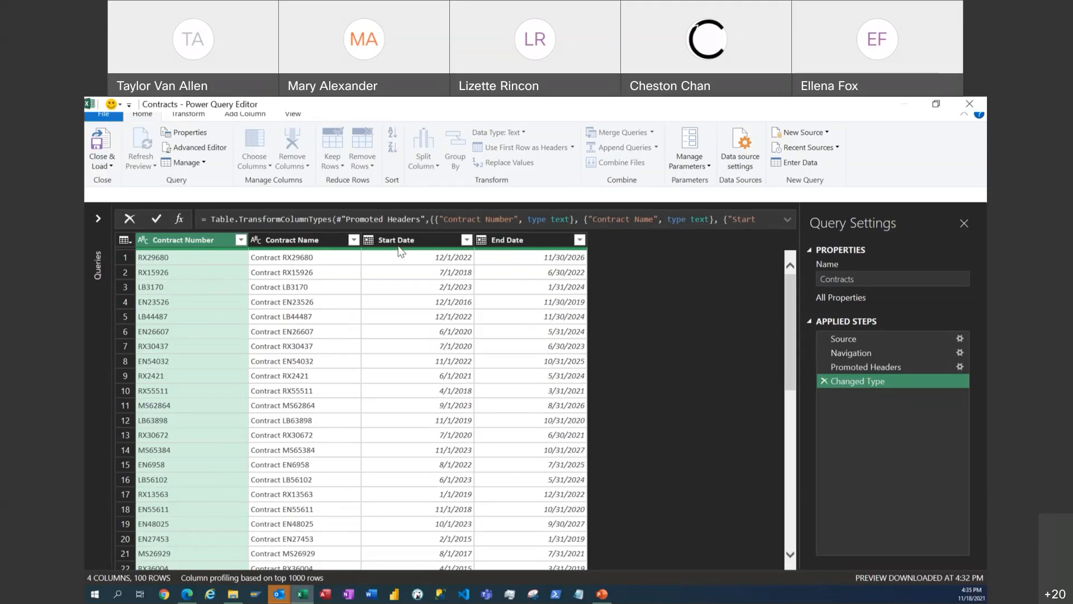
- Look through the filter values of the End Date column and leave the filter unchanged
click(579, 241)
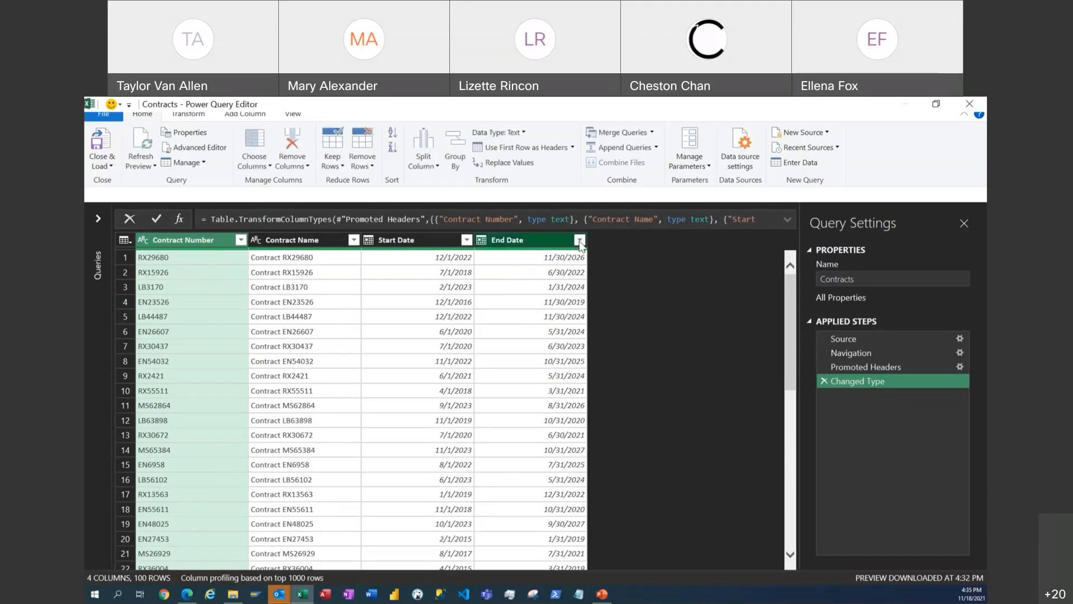
click(580, 240)
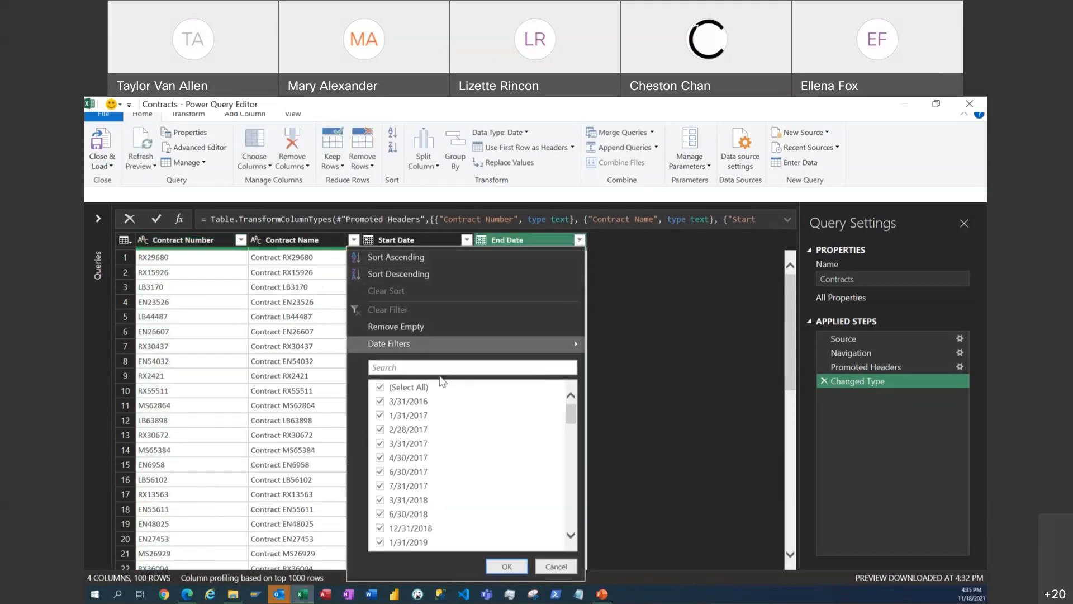
drag(570, 411, 592, 398)
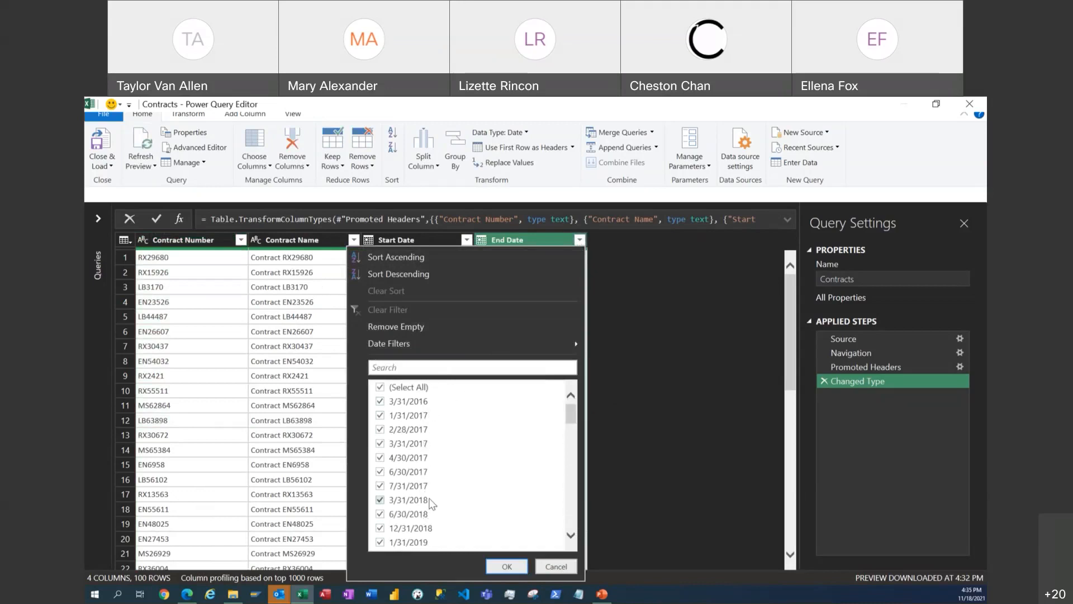
scroll(438, 495, down, 1)
scroll(438, 491, down, 3)
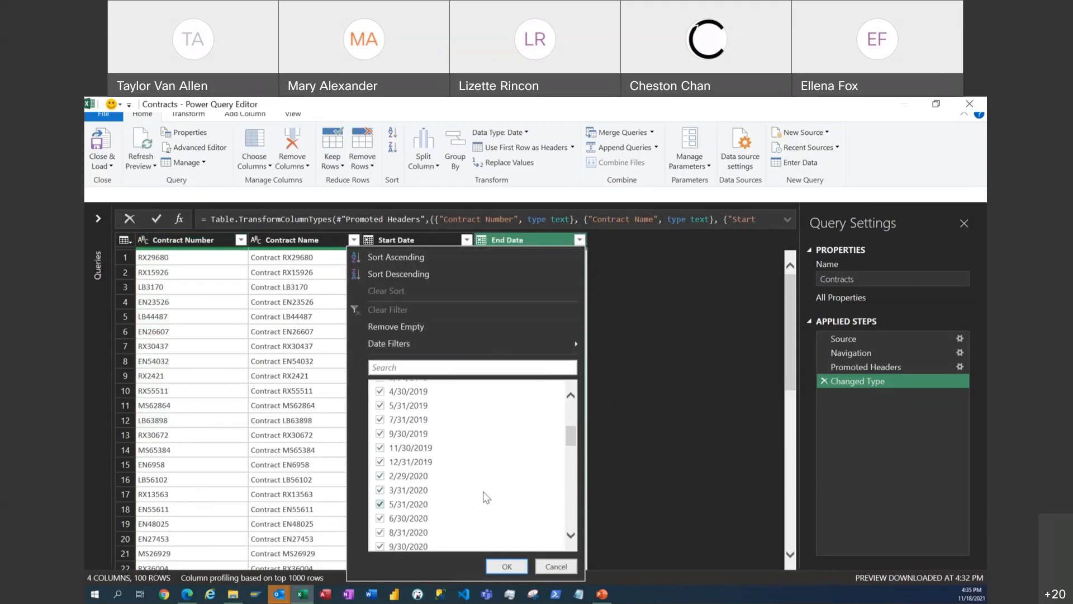
scroll(496, 456, down, 2)
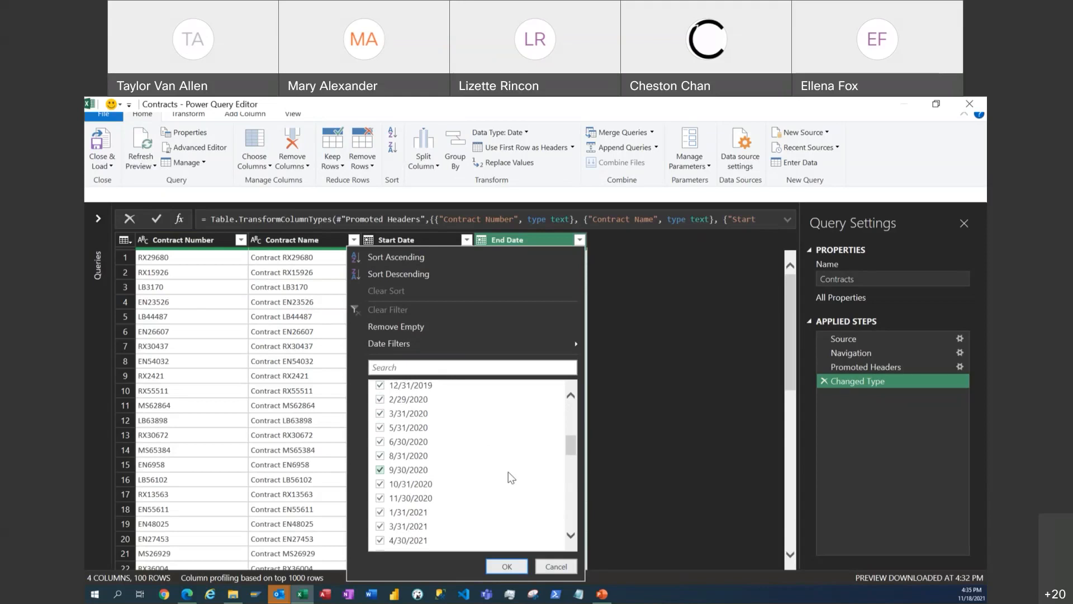
click(557, 566)
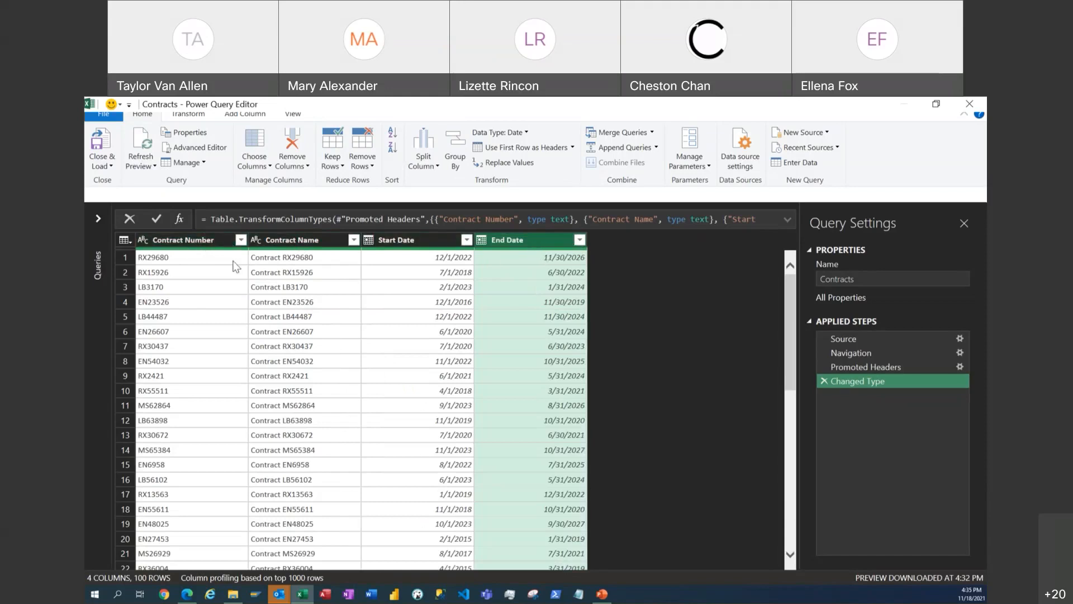
click(233, 116)
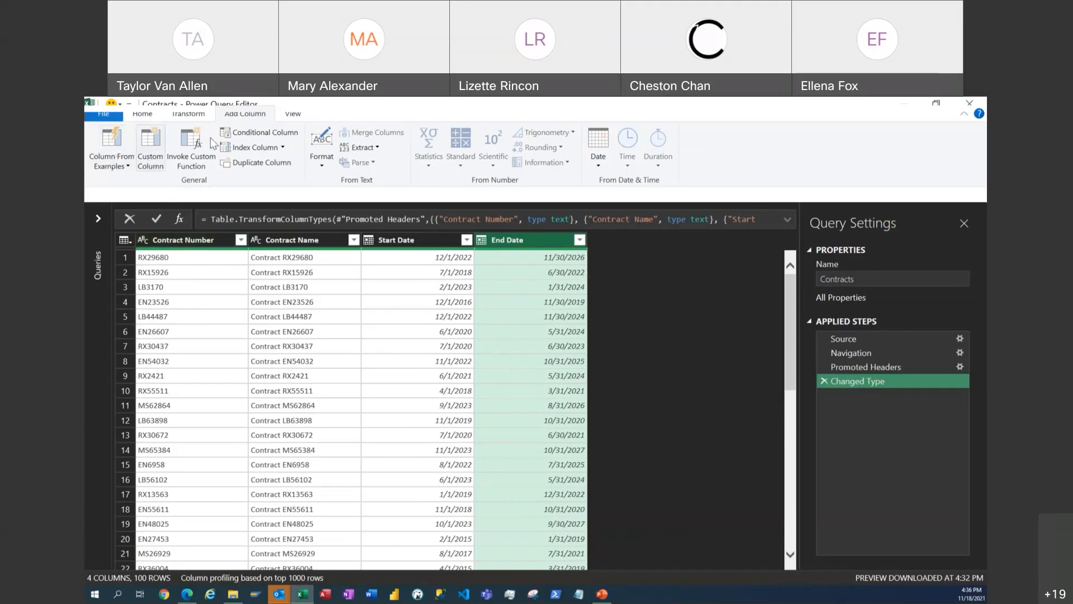
click(151, 144)
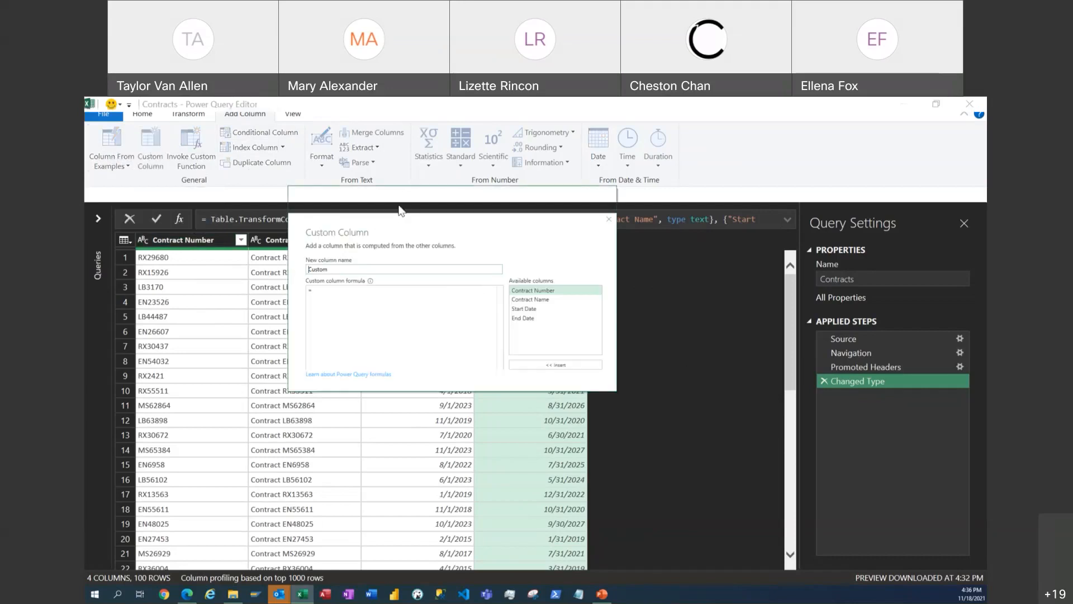
right_click(399, 209)
click(374, 225)
double_click(333, 268)
click(348, 290)
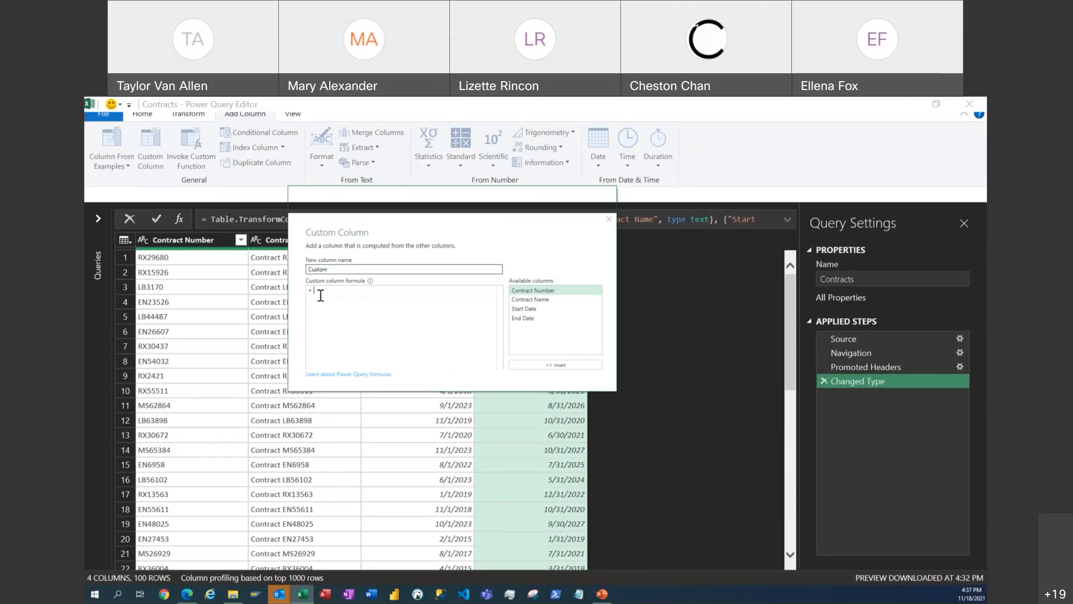
click(609, 220)
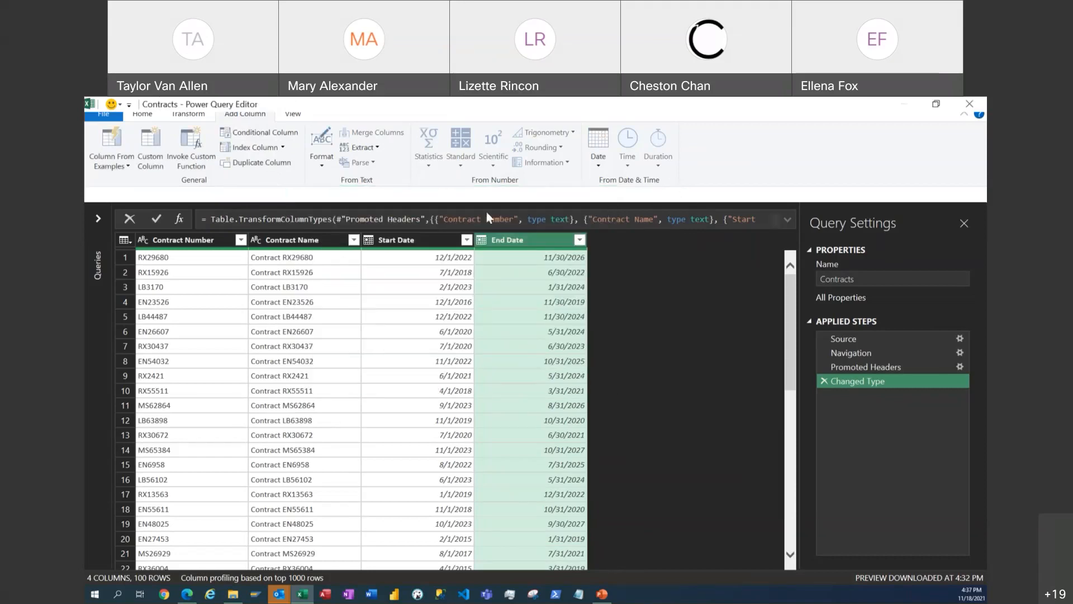
click(196, 171)
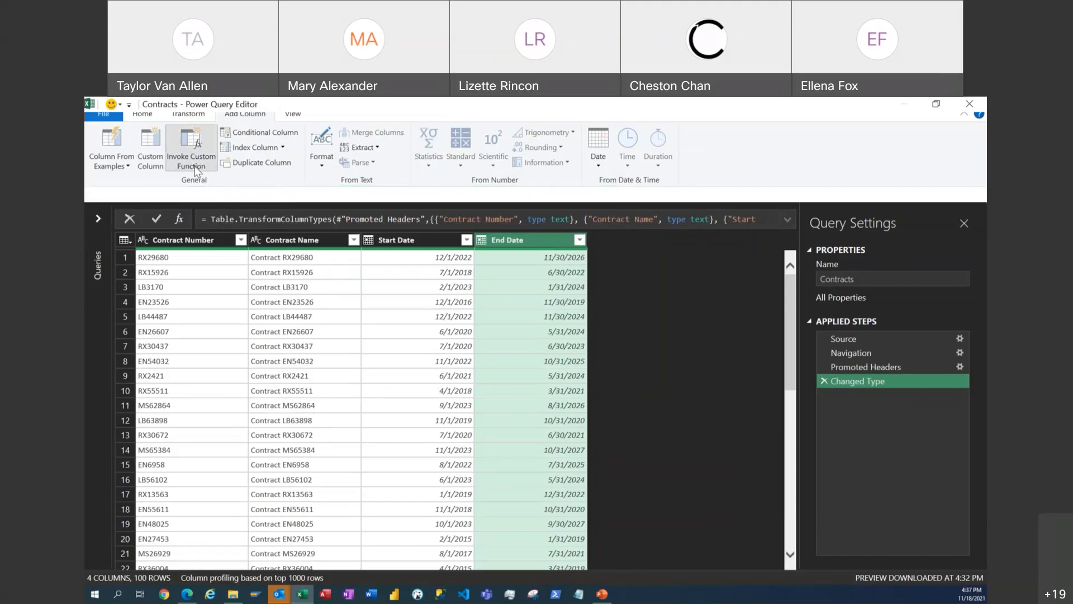
click(610, 246)
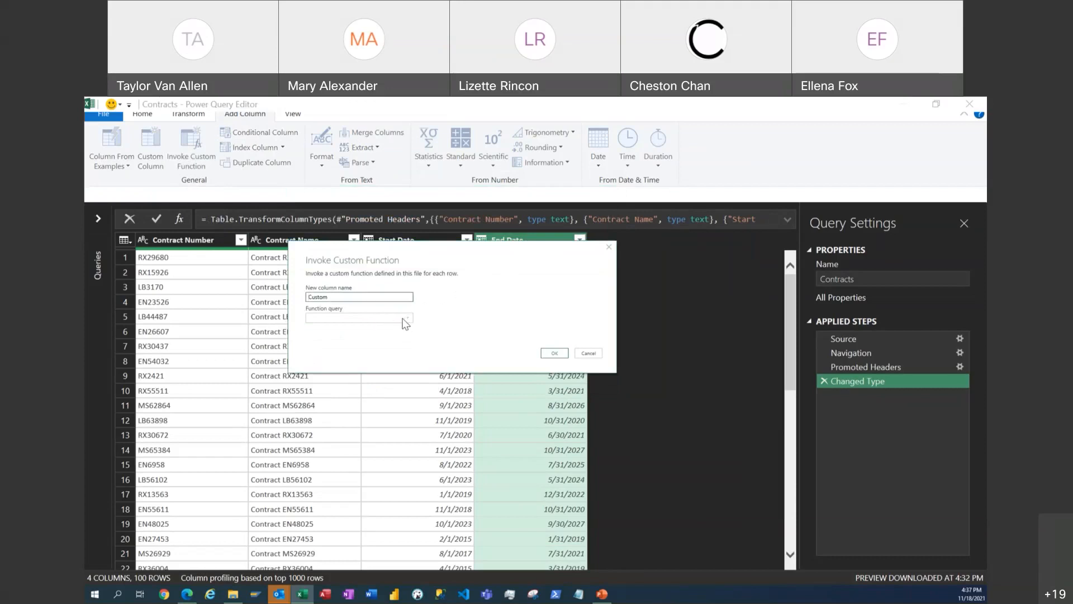
click(587, 353)
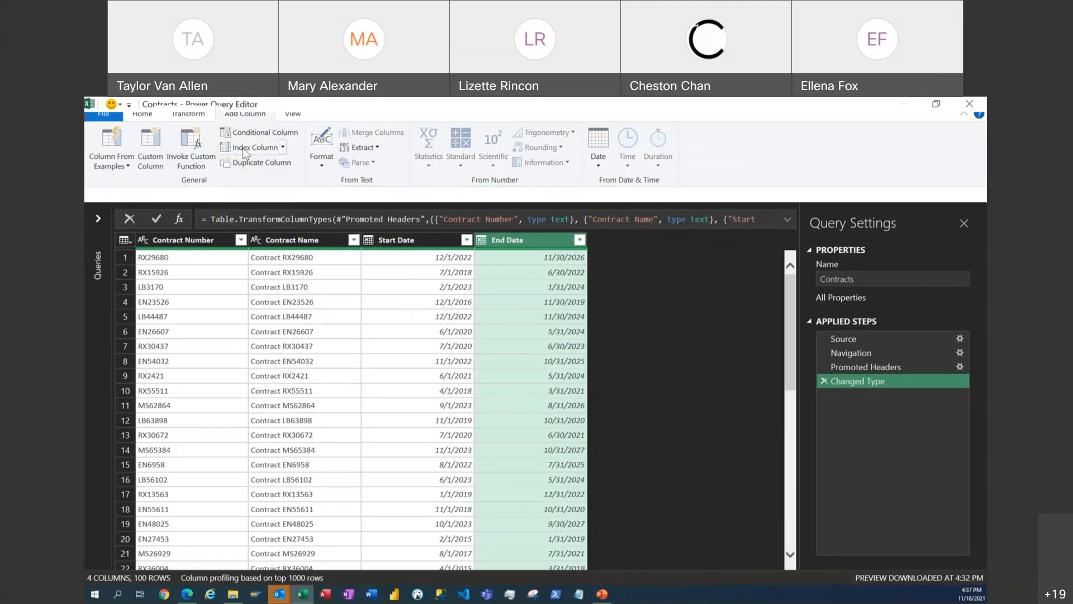
- Add a custom column named Current Date with the formula DateTime.LocalNow()
click(150, 168)
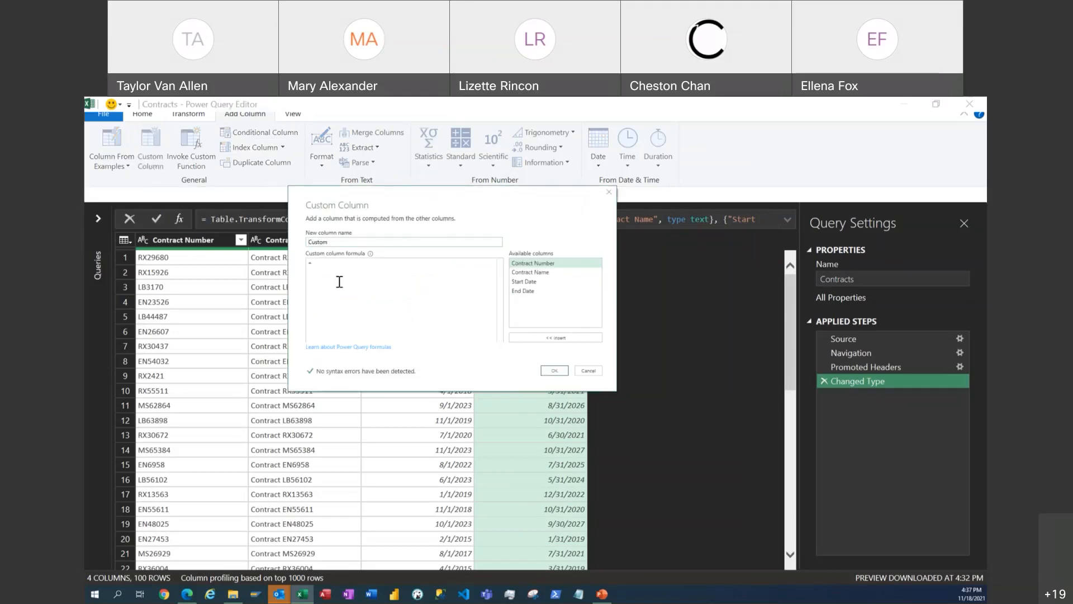
click(335, 267)
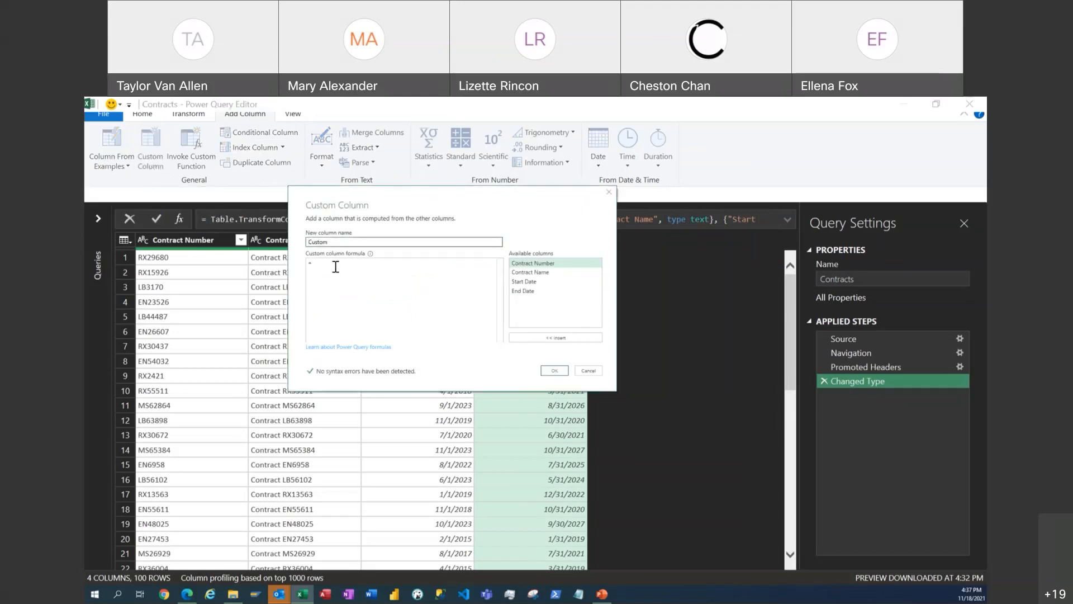
text(now)
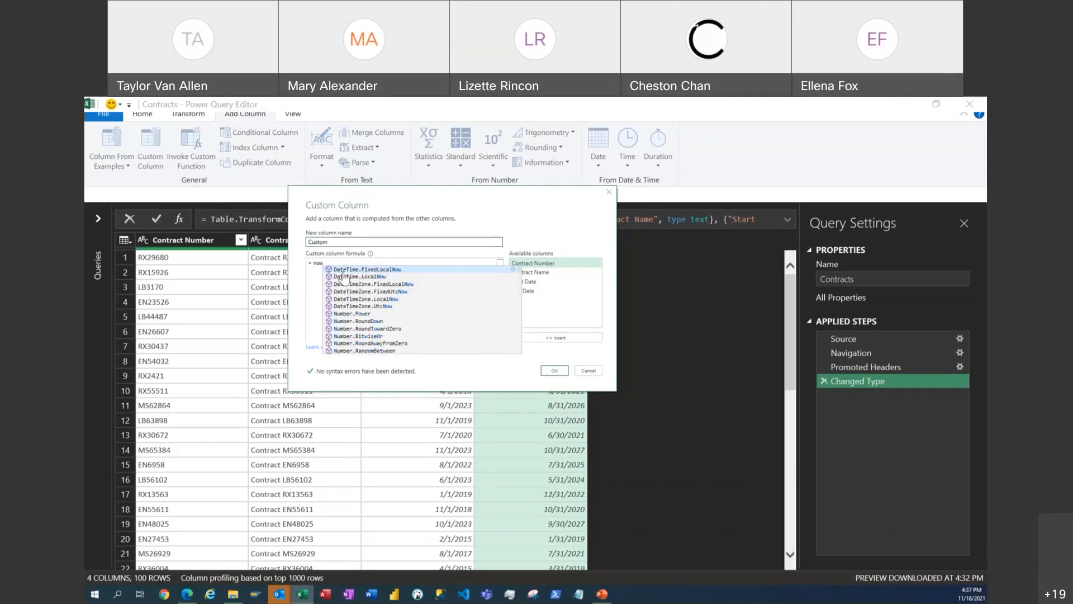
scroll(373, 295, down, 1)
scroll(401, 347, up, 1)
click(360, 277)
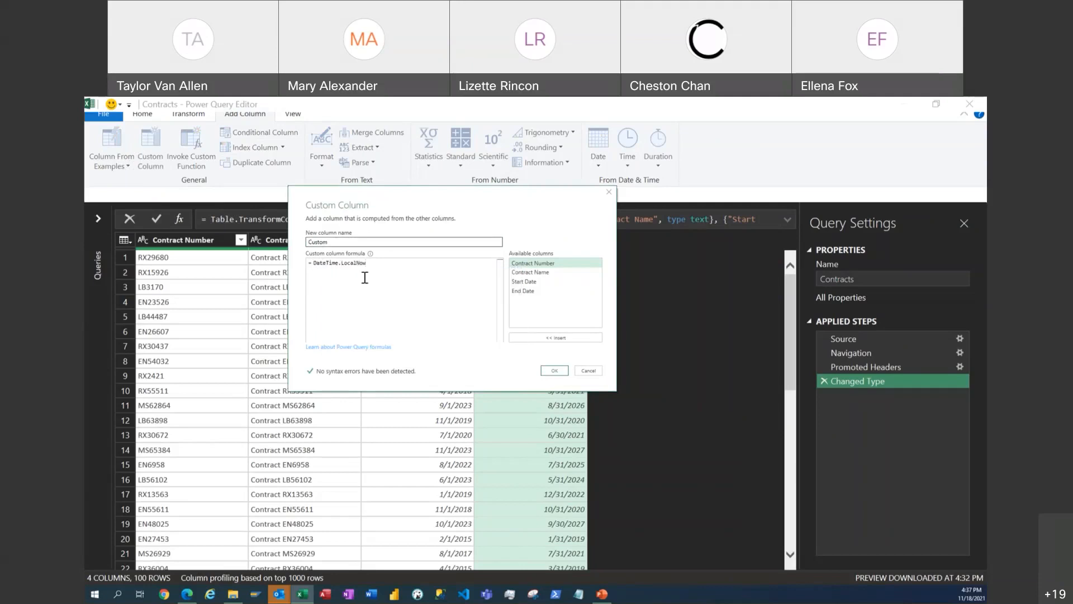
text(())
drag(336, 243, 291, 248)
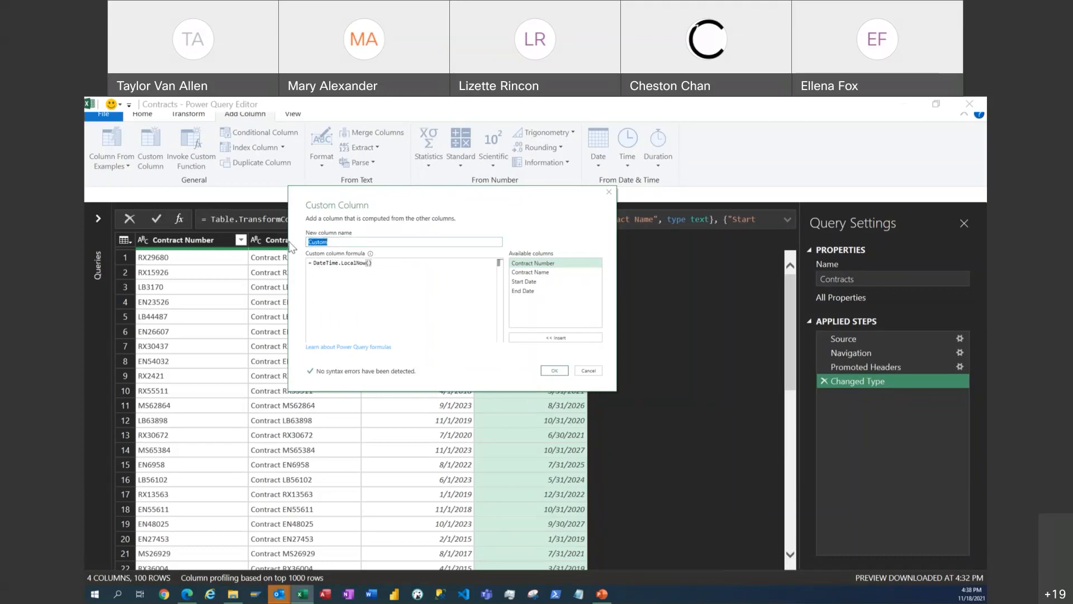
text(Current Date)
click(554, 371)
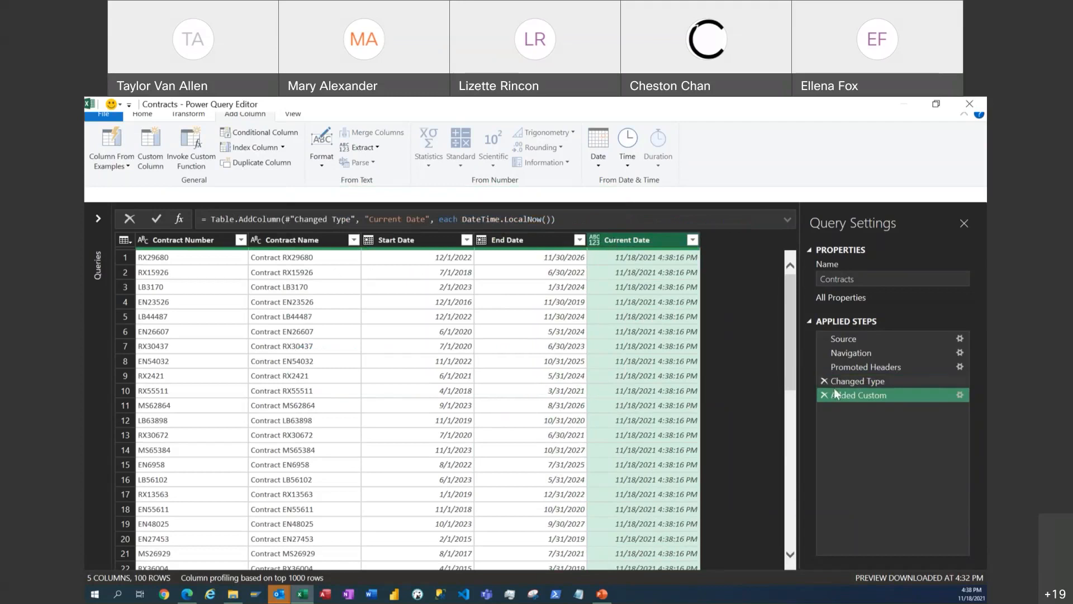
- Check the End Date and Current Date values, and set the Current Date column's data type to Date
click(596, 246)
click(543, 258)
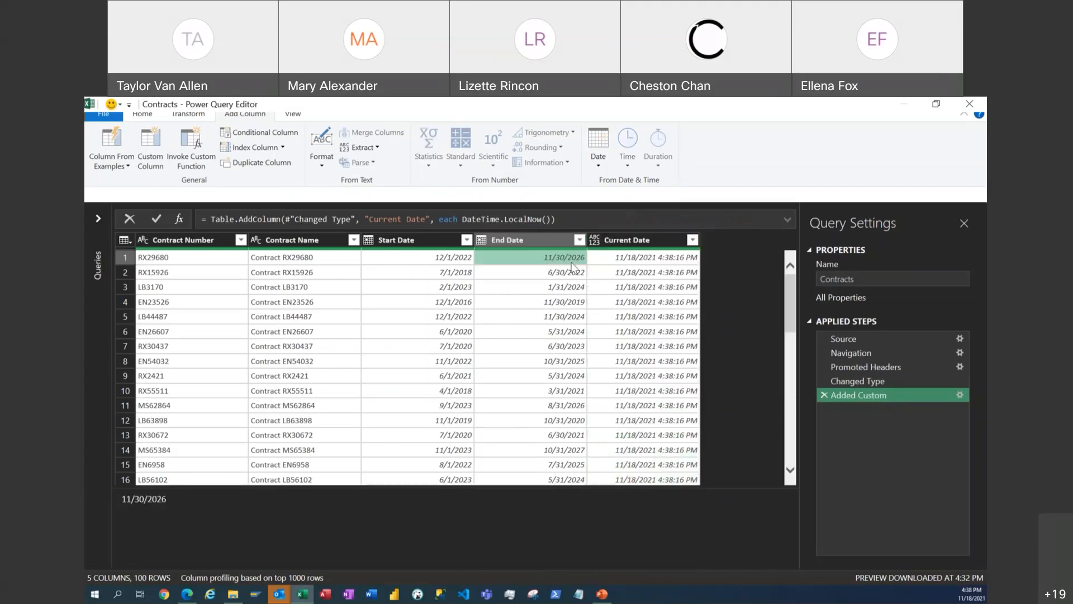
click(623, 258)
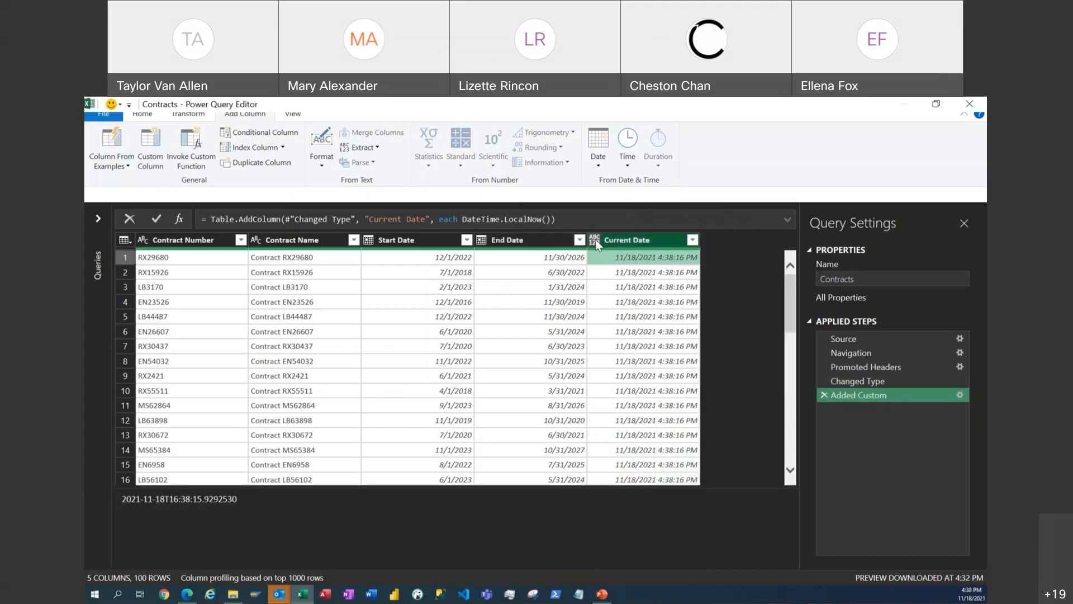
click(595, 239)
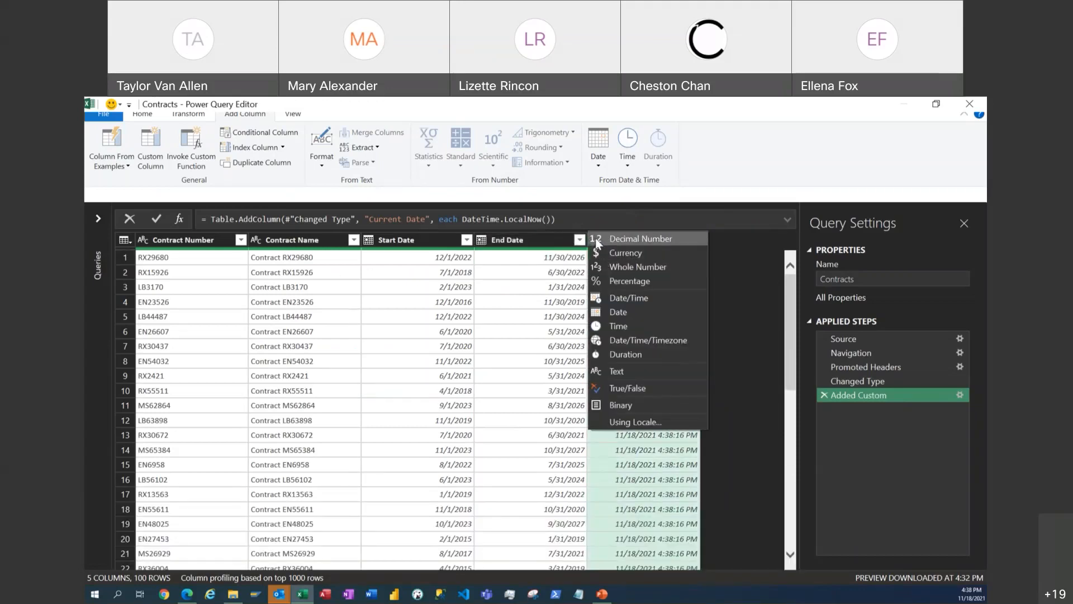
click(599, 311)
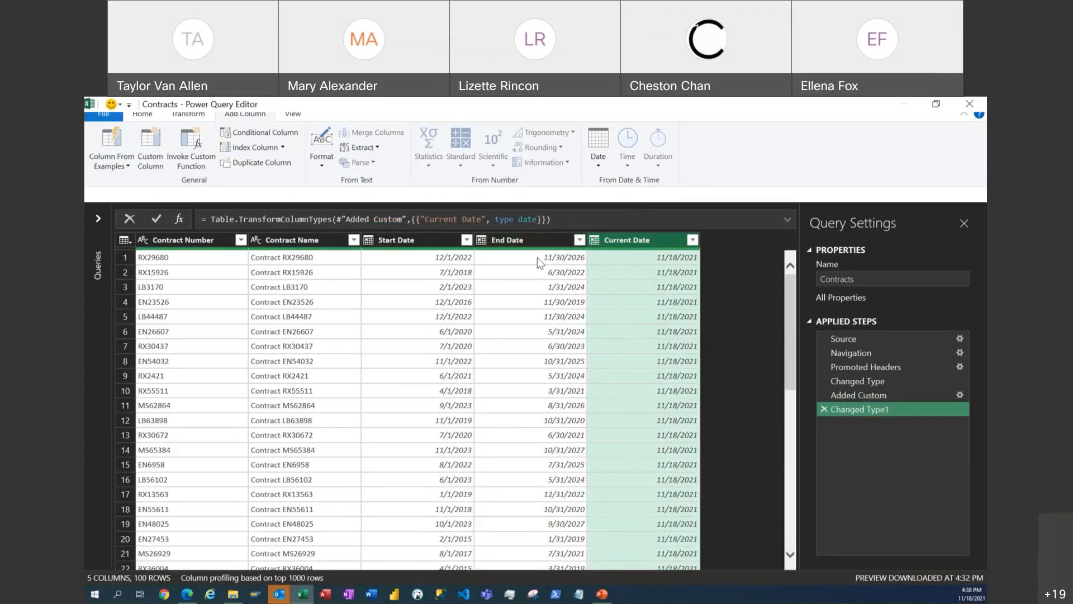
click(606, 256)
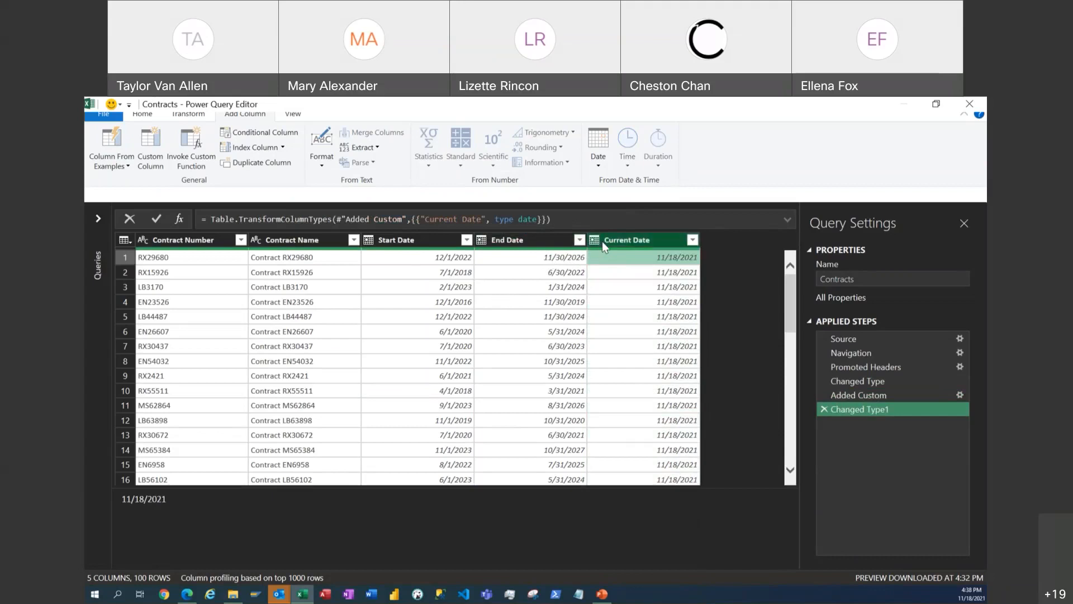
click(602, 240)
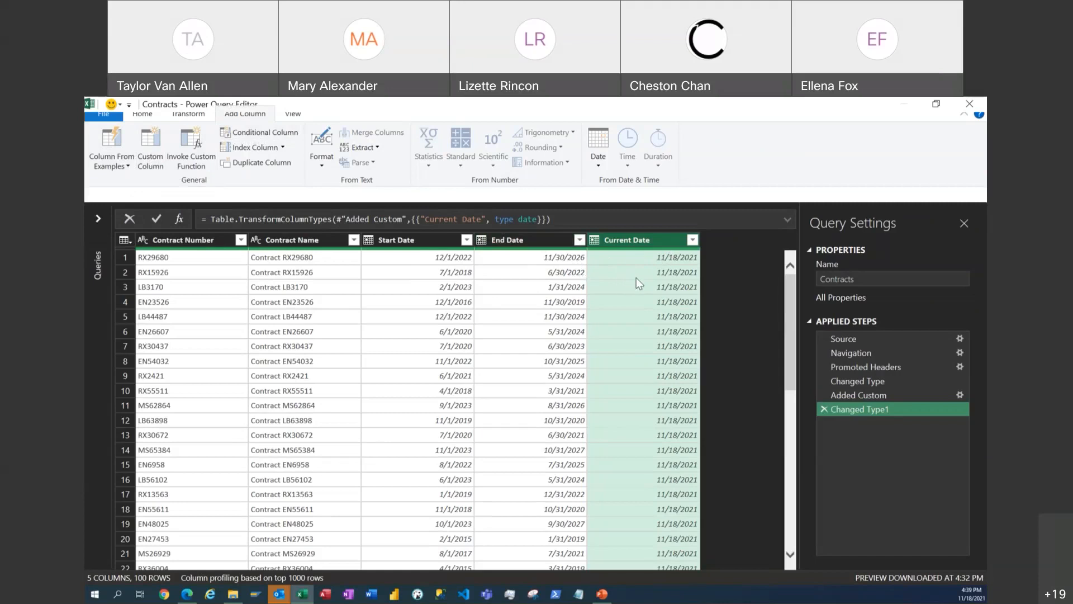
- Start a conditional column named Expiration Status whose condition tests End Date with the is after operator
click(250, 133)
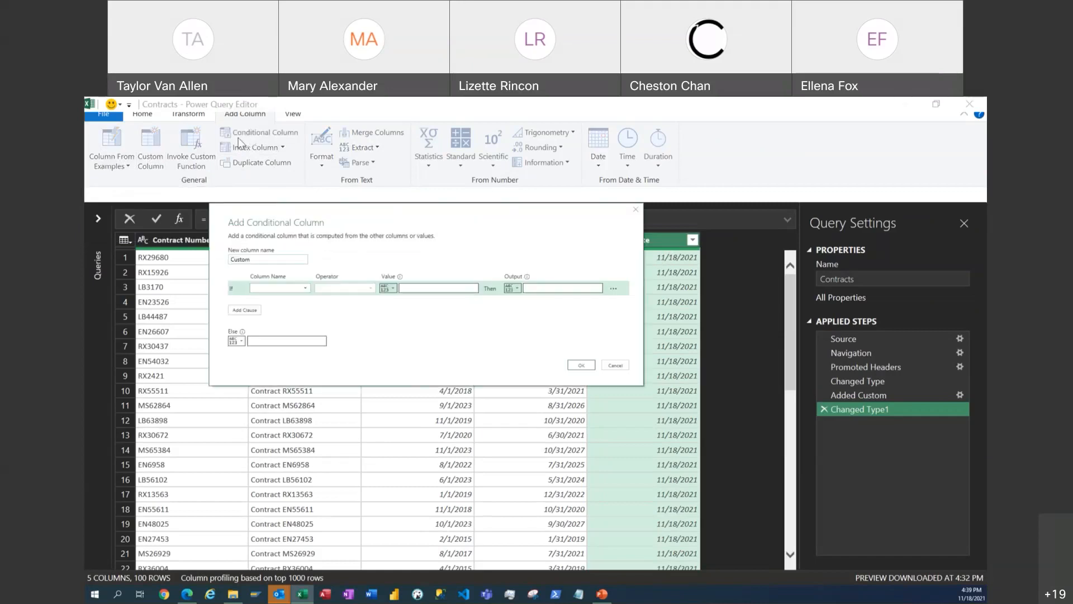
drag(261, 260, 231, 260)
text(Expiratoion Status)
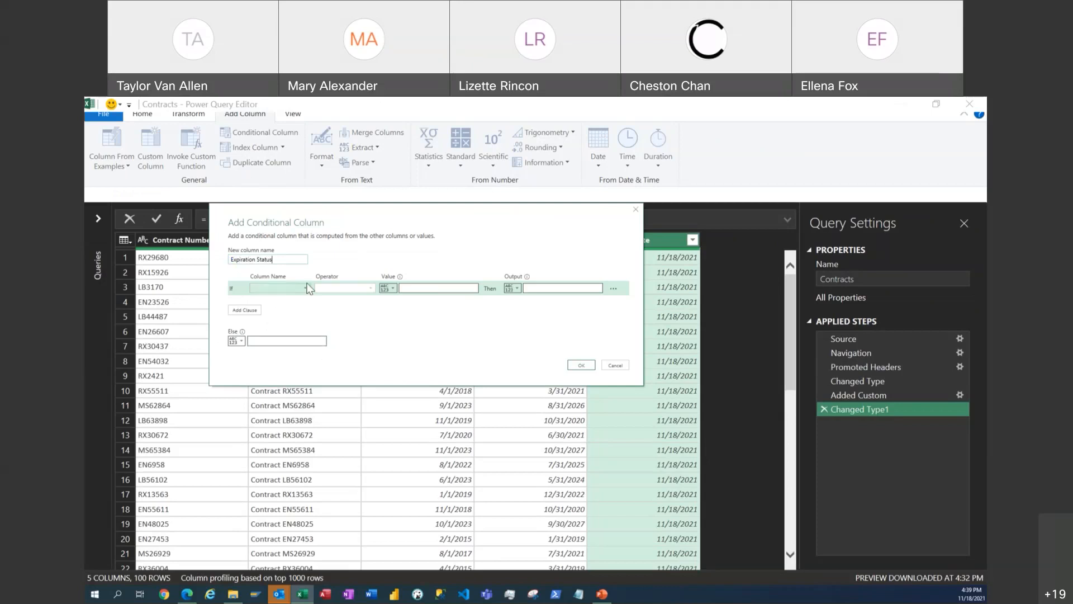
click(306, 288)
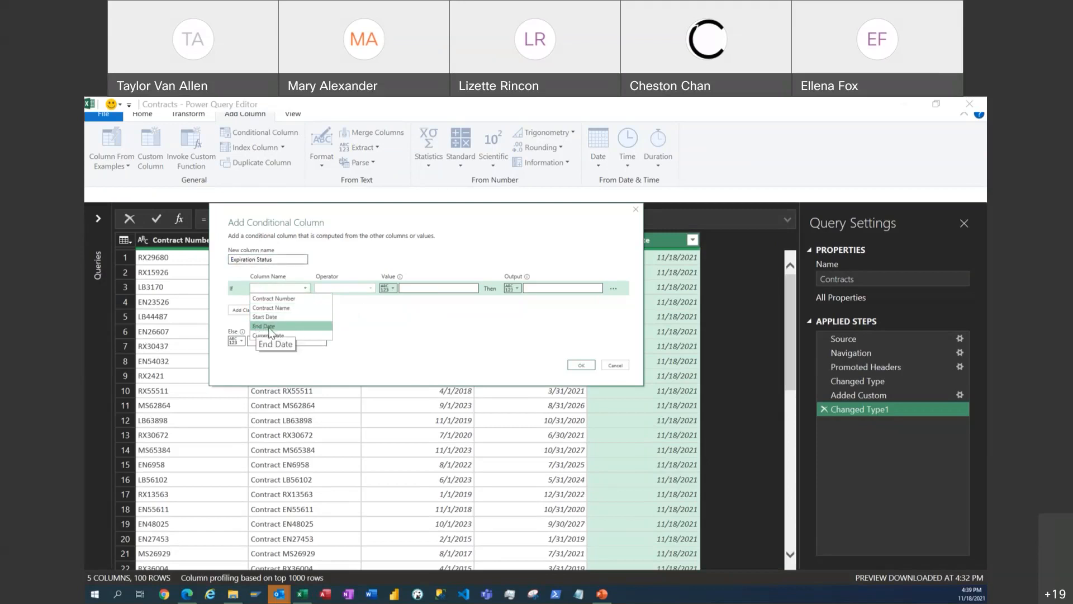
click(272, 328)
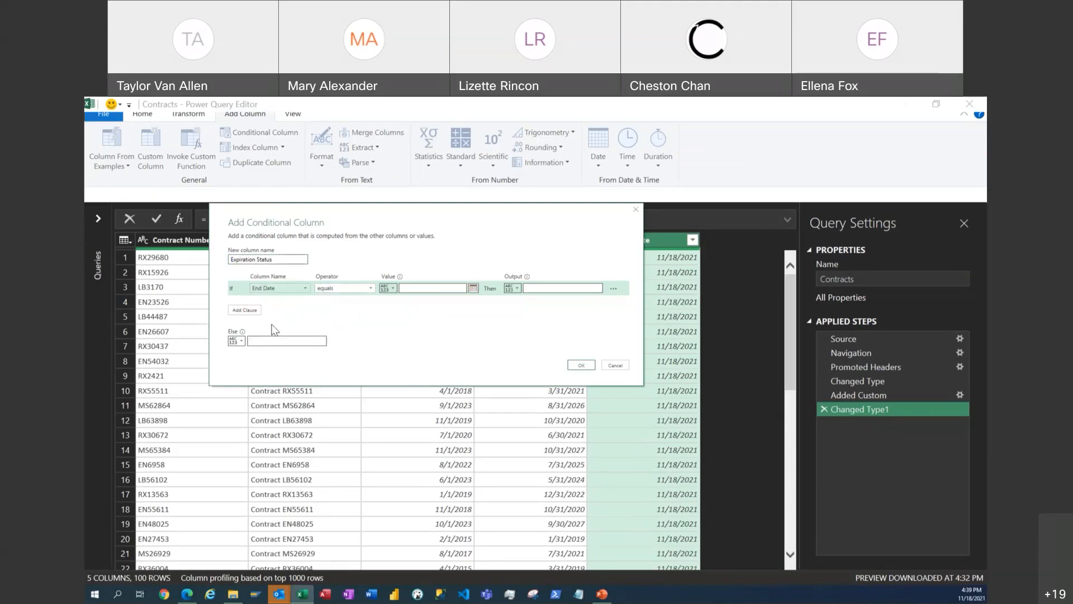
click(370, 288)
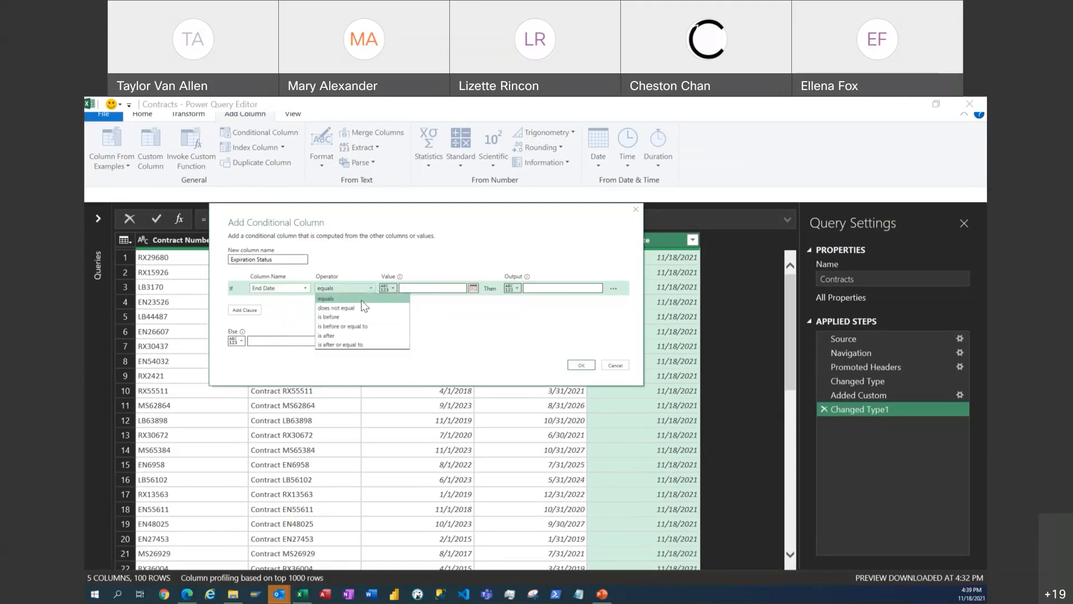
click(358, 336)
- Make the condition compare against a column instead of a typed value, choosing Current Date
click(392, 288)
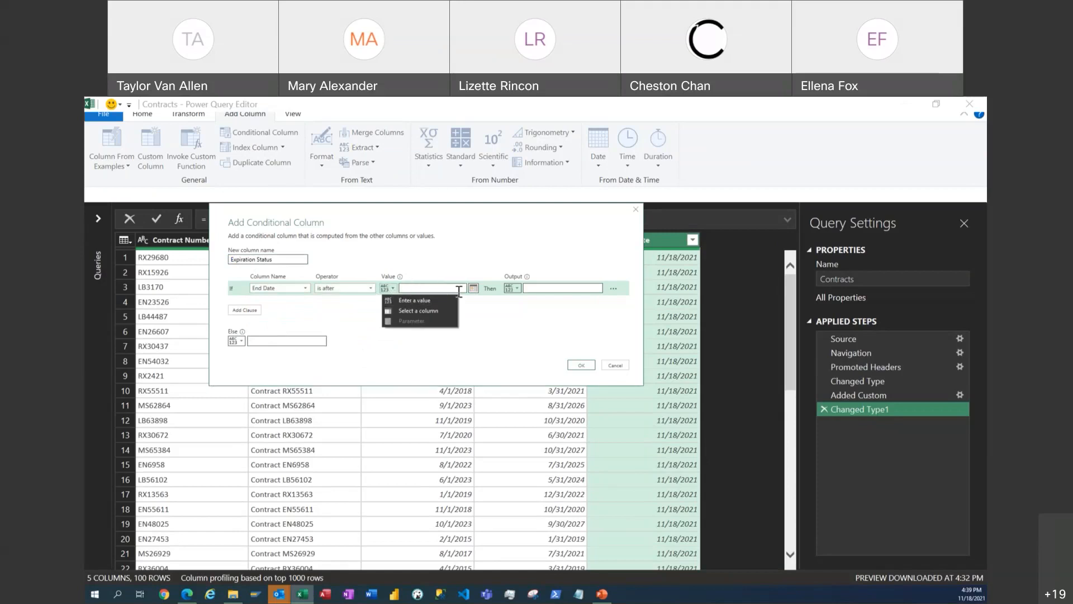
click(409, 311)
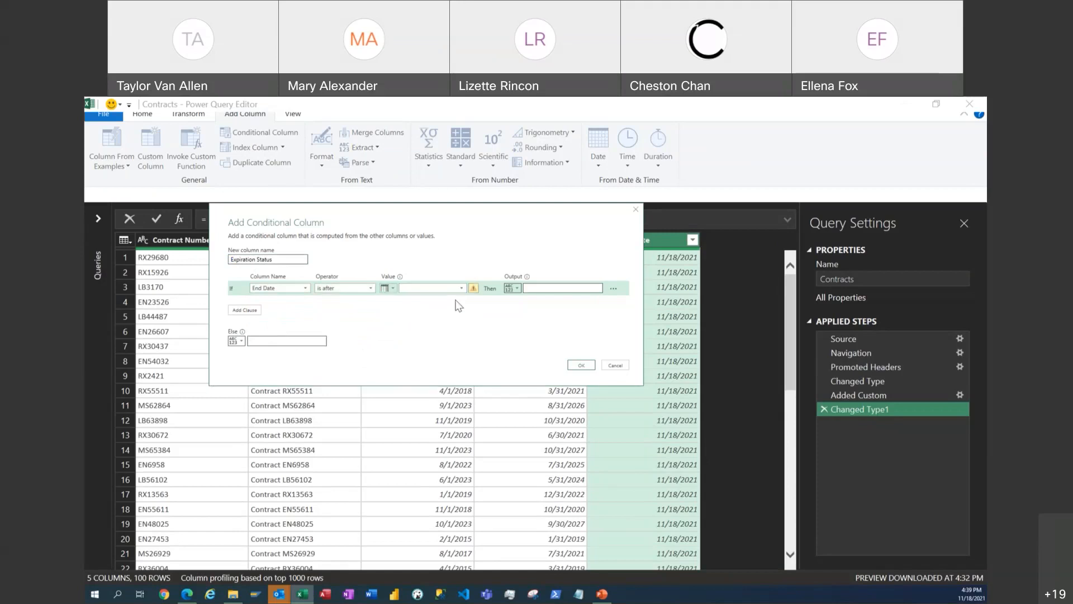
click(394, 289)
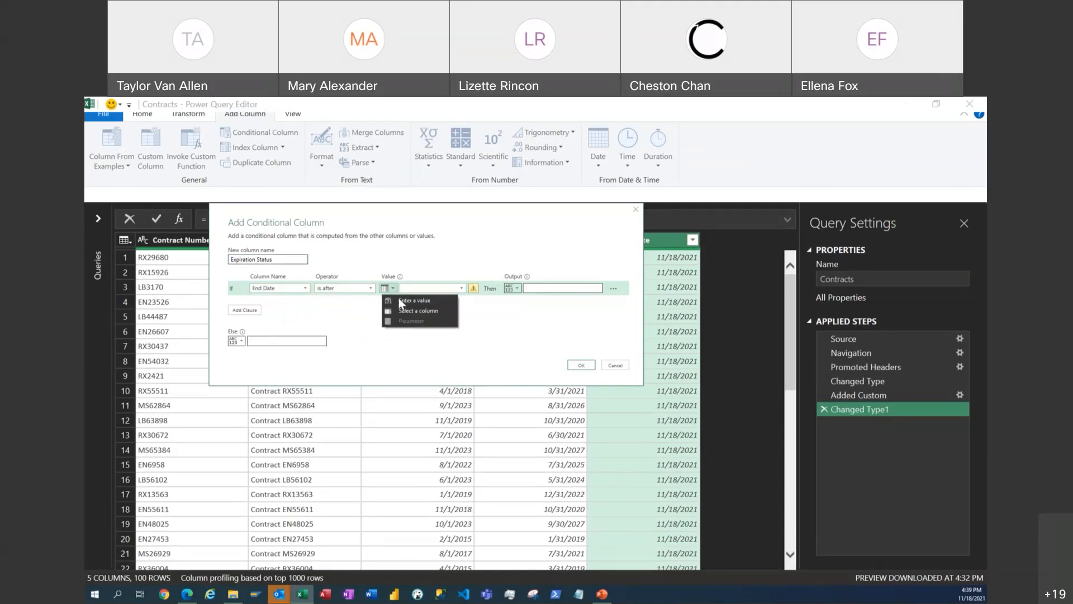
click(498, 314)
click(462, 288)
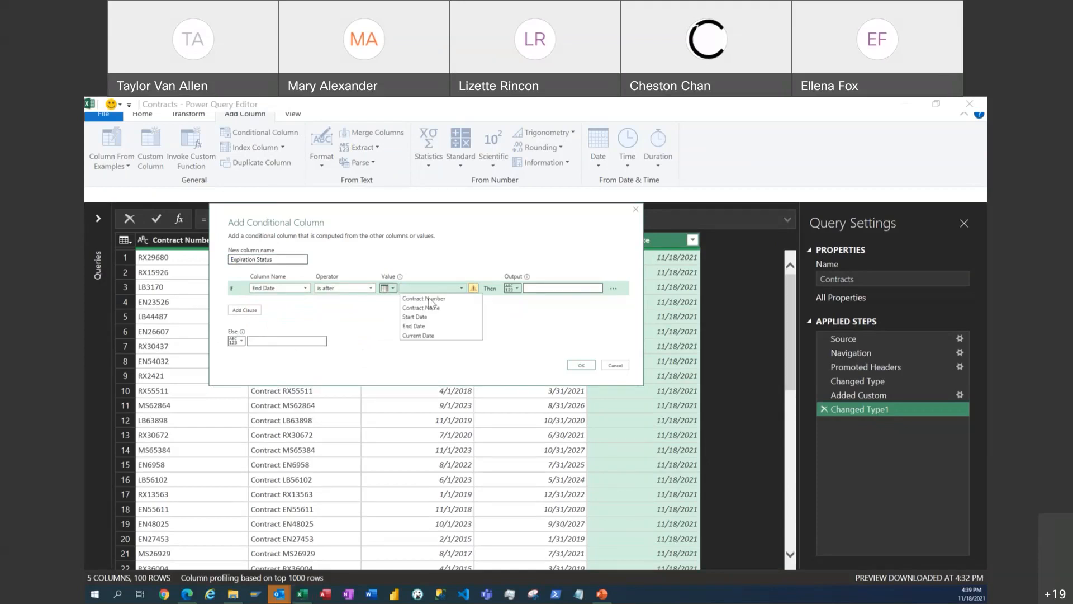
click(416, 335)
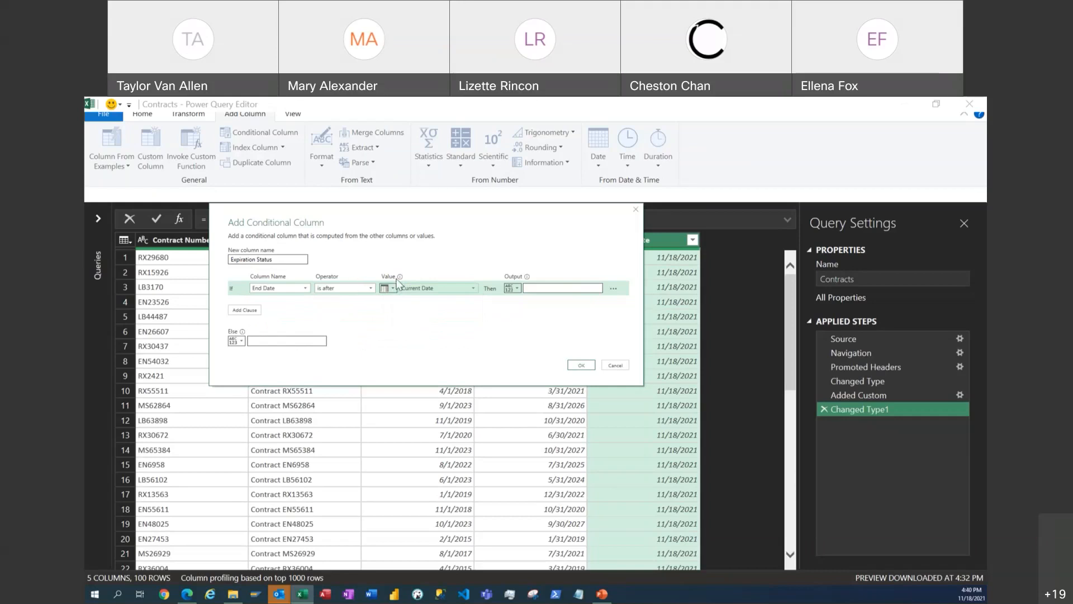
- Set the condition's output to Not Expired and the else value to Expired, and create the conditional column
click(532, 288)
click(323, 342)
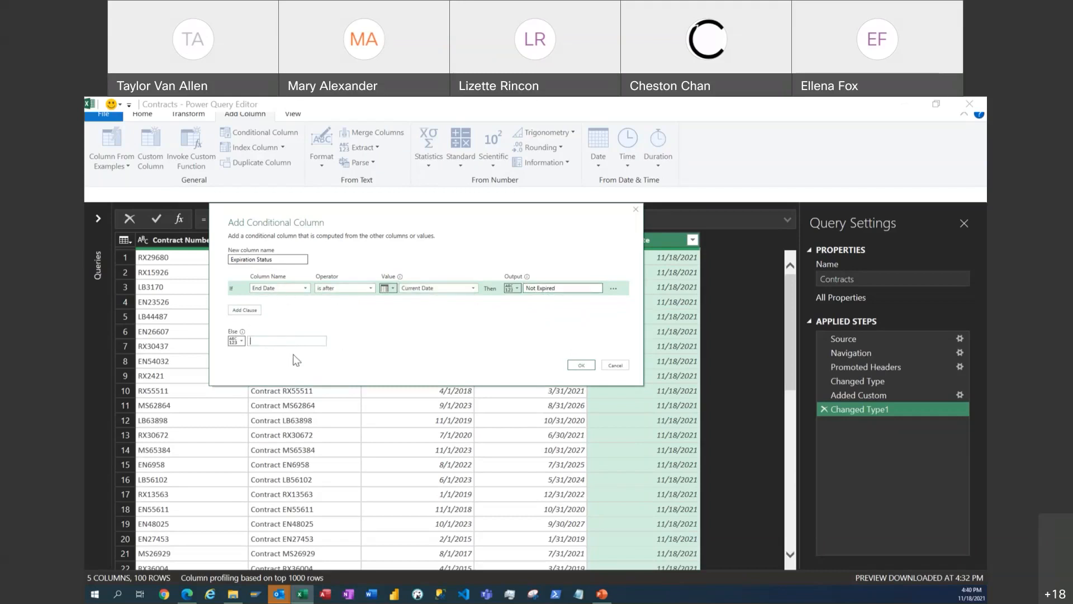
text(Expired)
click(582, 366)
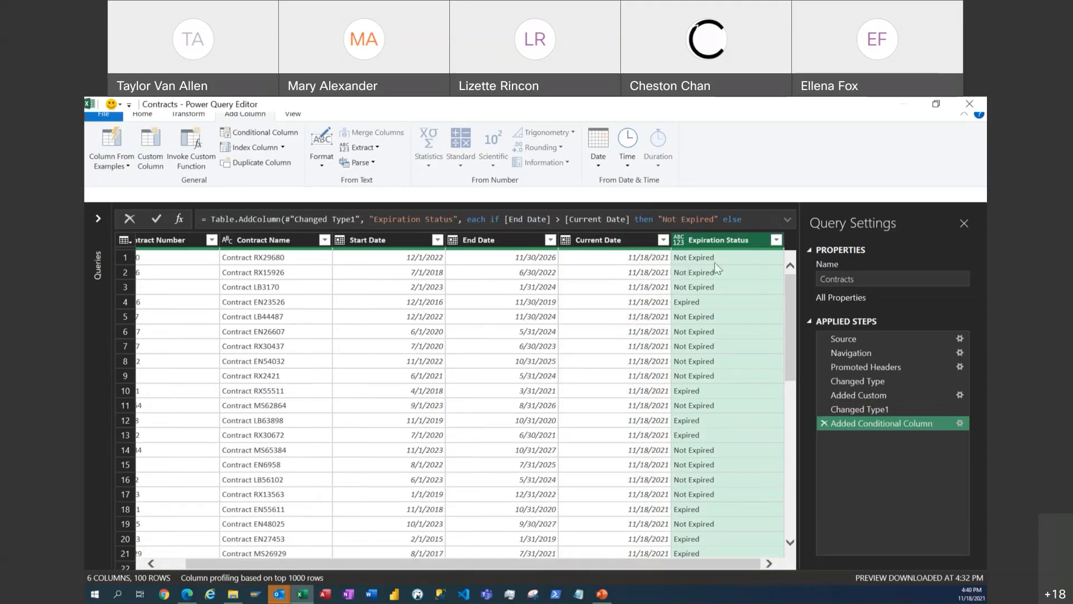
- Check the Expiration Status values and filter the column to keep only the Not Expired rows
scroll(718, 385, down, 15)
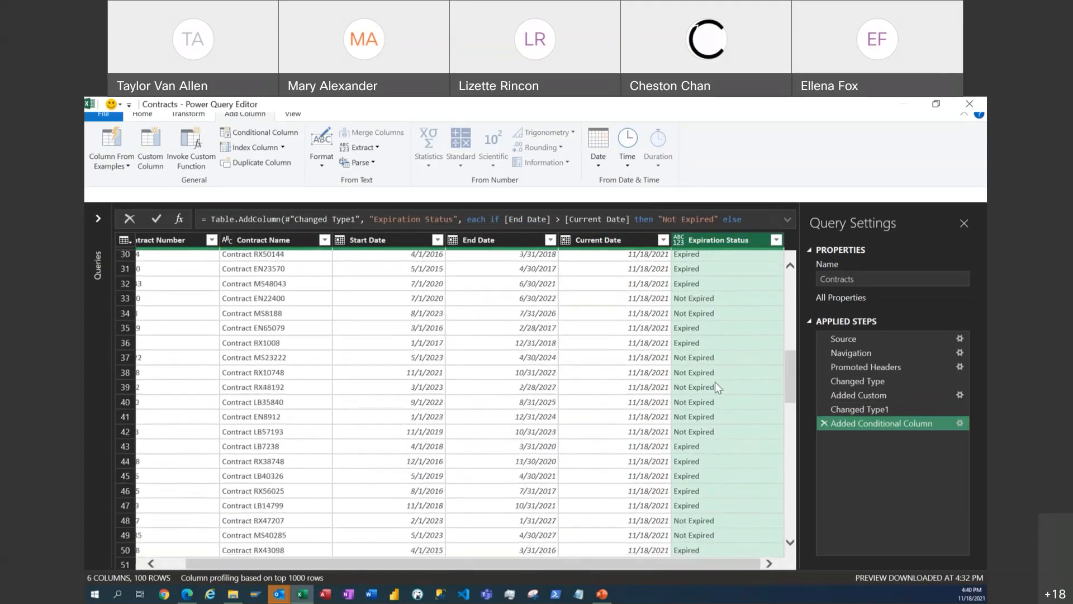
scroll(716, 383, down, 10)
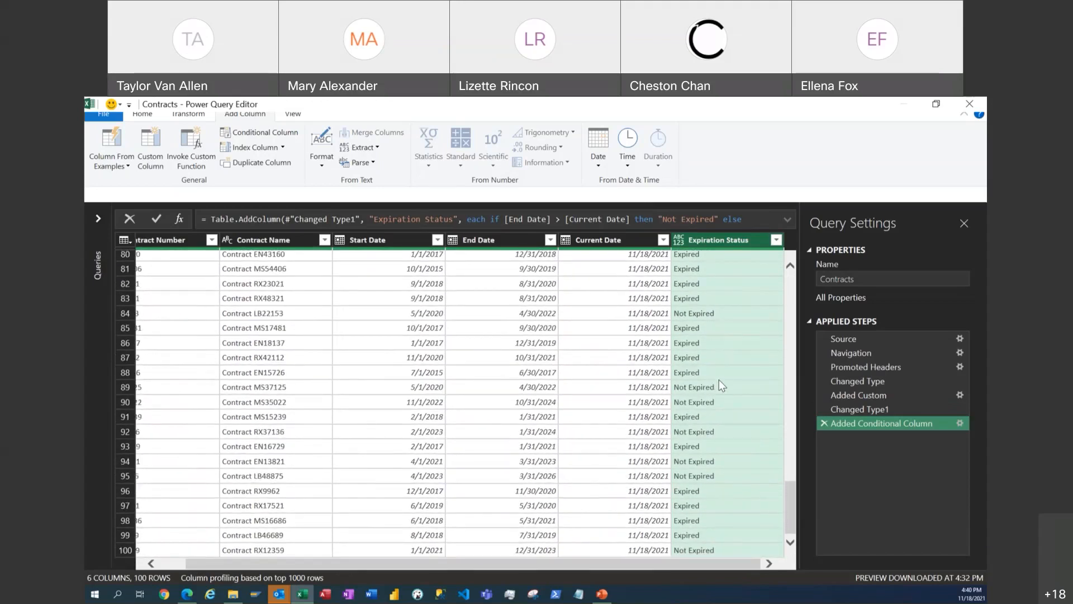
scroll(736, 422, up, 20)
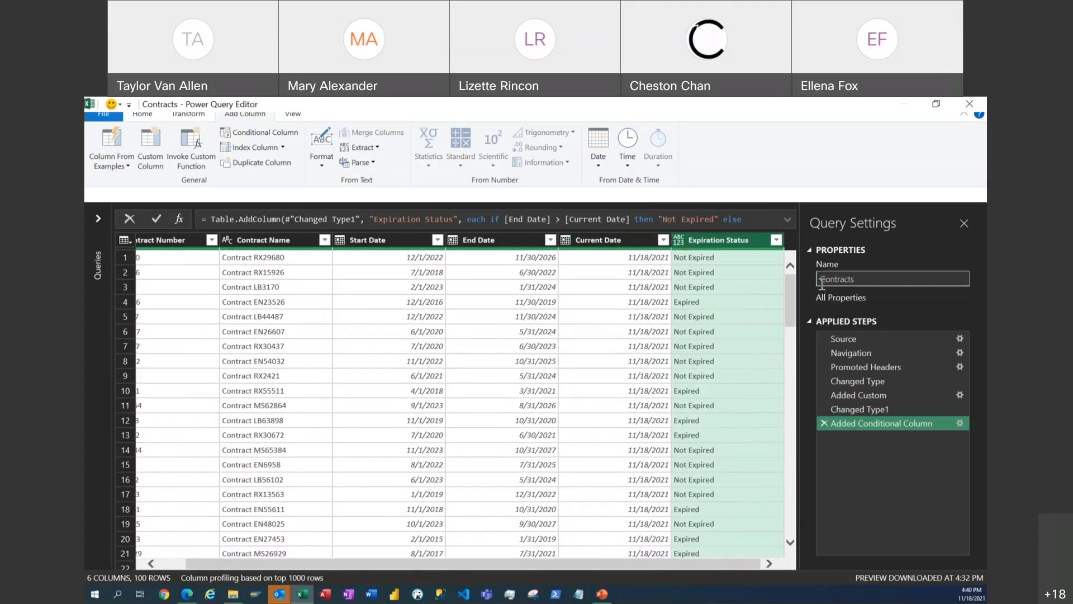
click(776, 241)
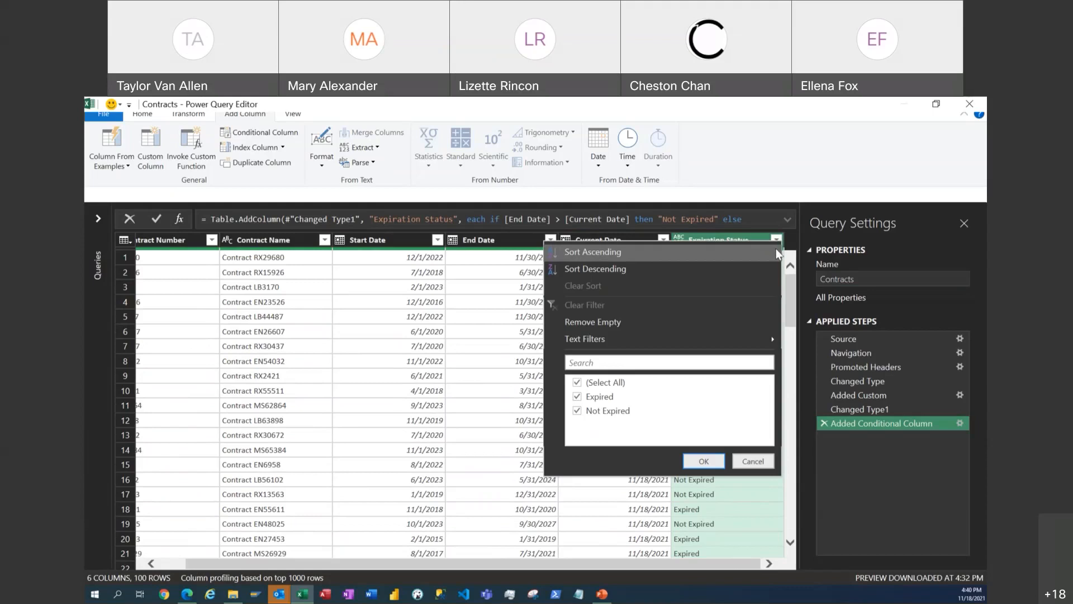
click(577, 397)
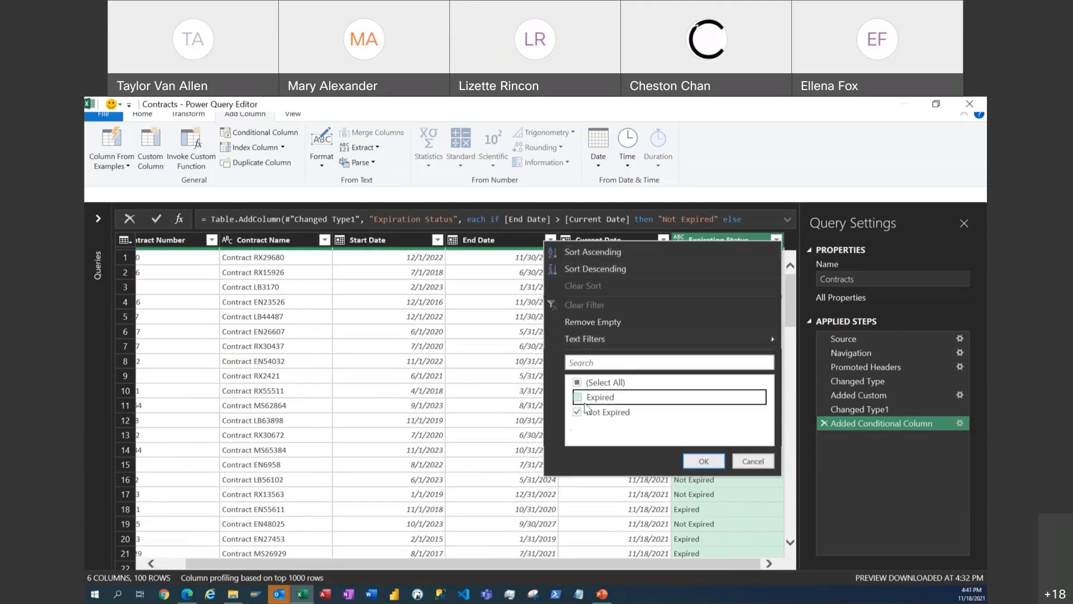
click(704, 462)
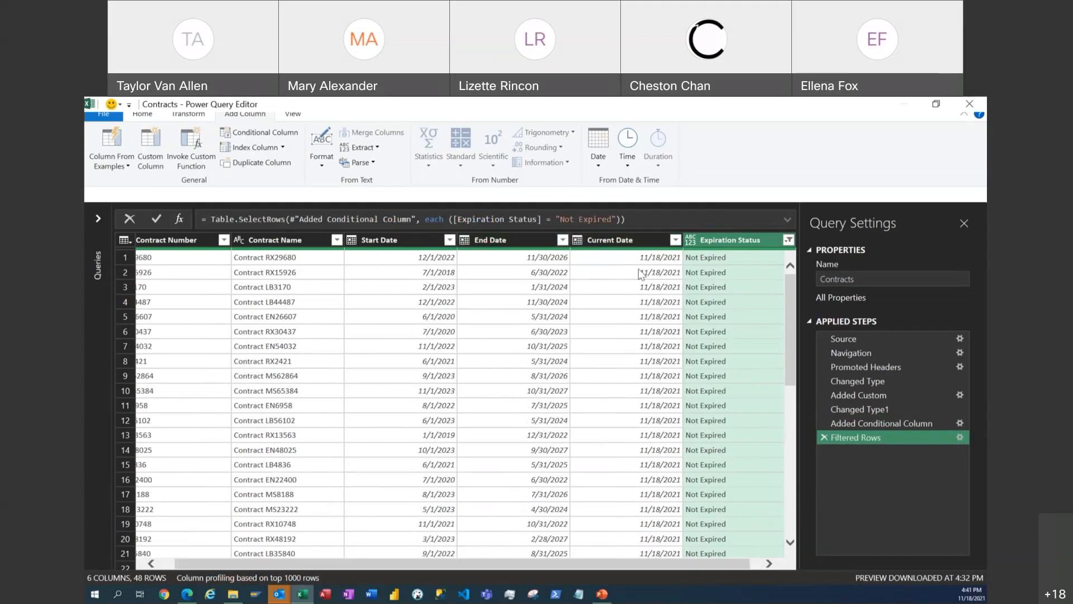
- Remove the Current Date and Expiration Status columns from the query
click(700, 239)
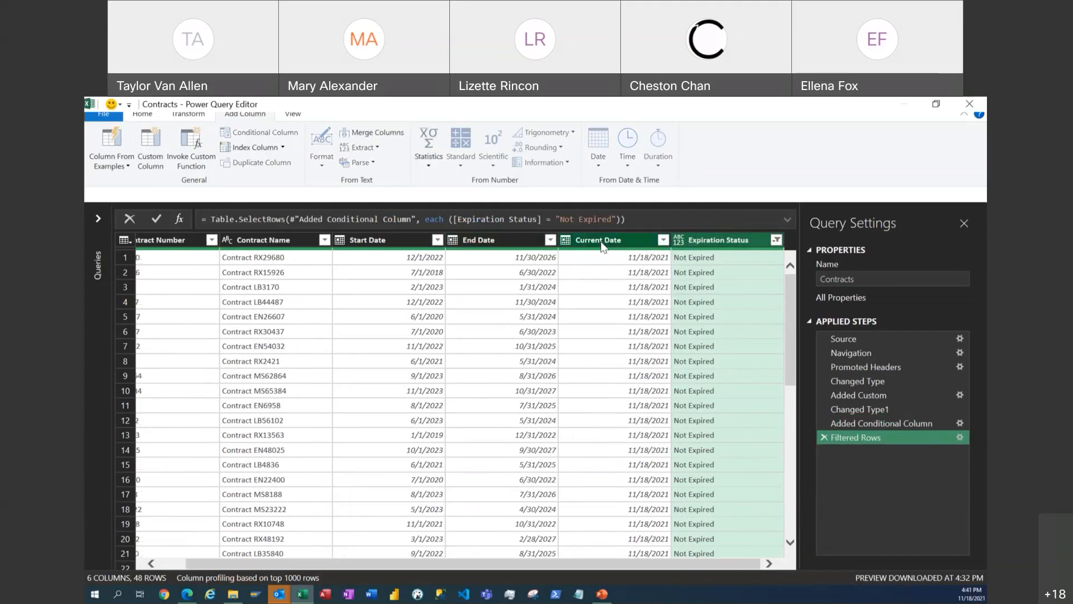
ctrl+click(603, 246)
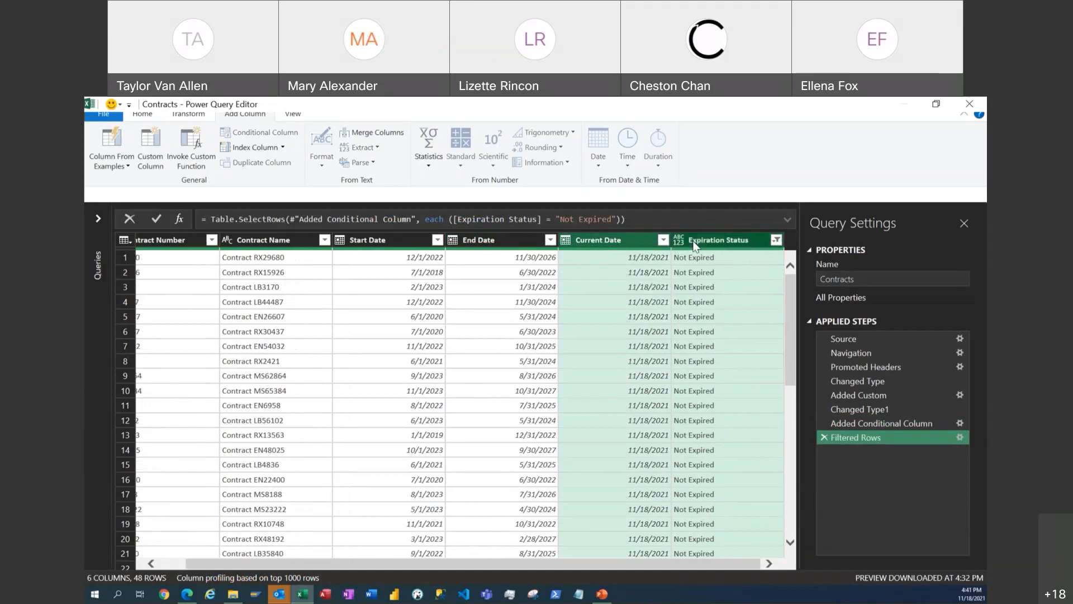
click(150, 115)
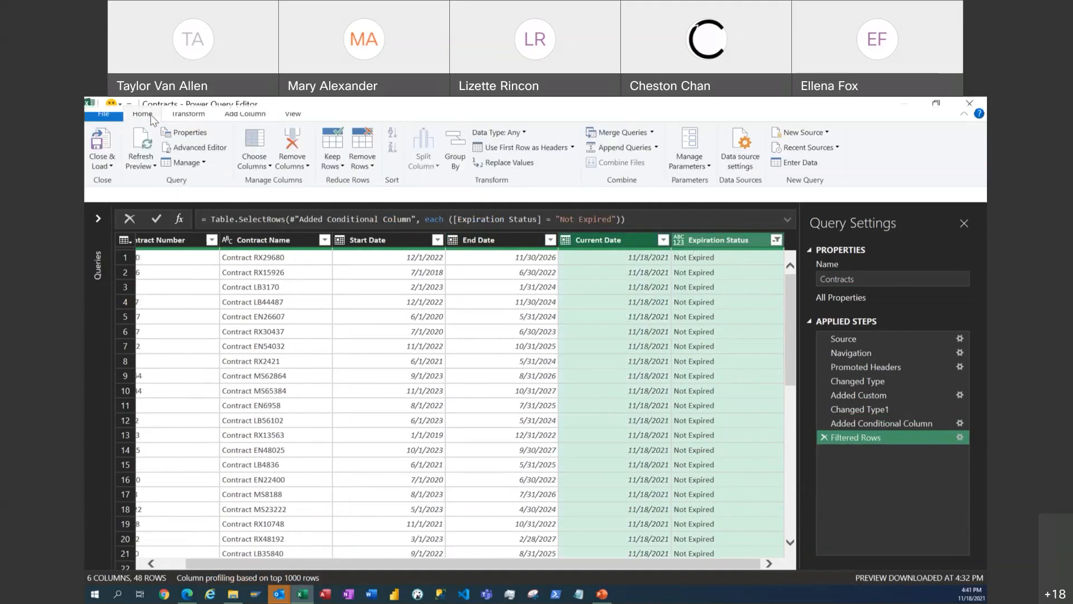
click(293, 136)
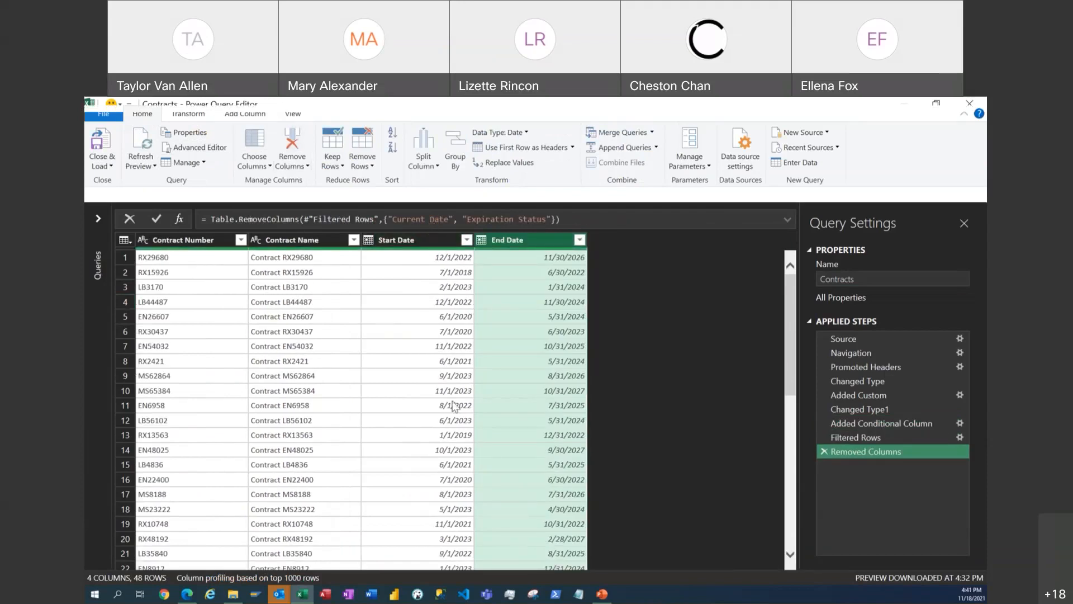
- Rename the query Active_Contracts and load it as a table into the existing worksheet at cell B10
click(819, 279)
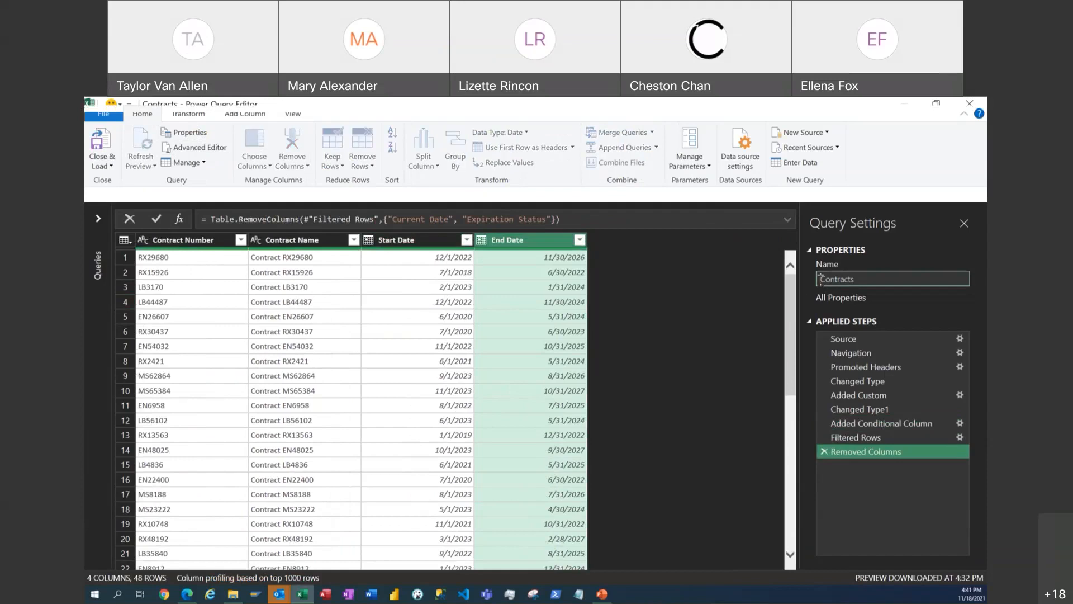
text(Active _)
click(111, 166)
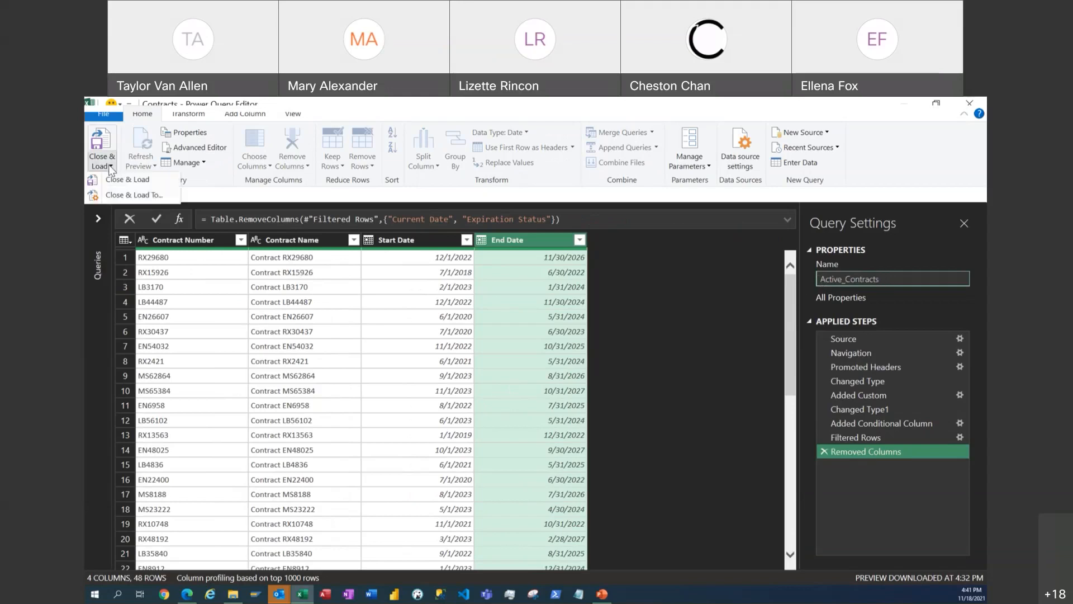
click(119, 196)
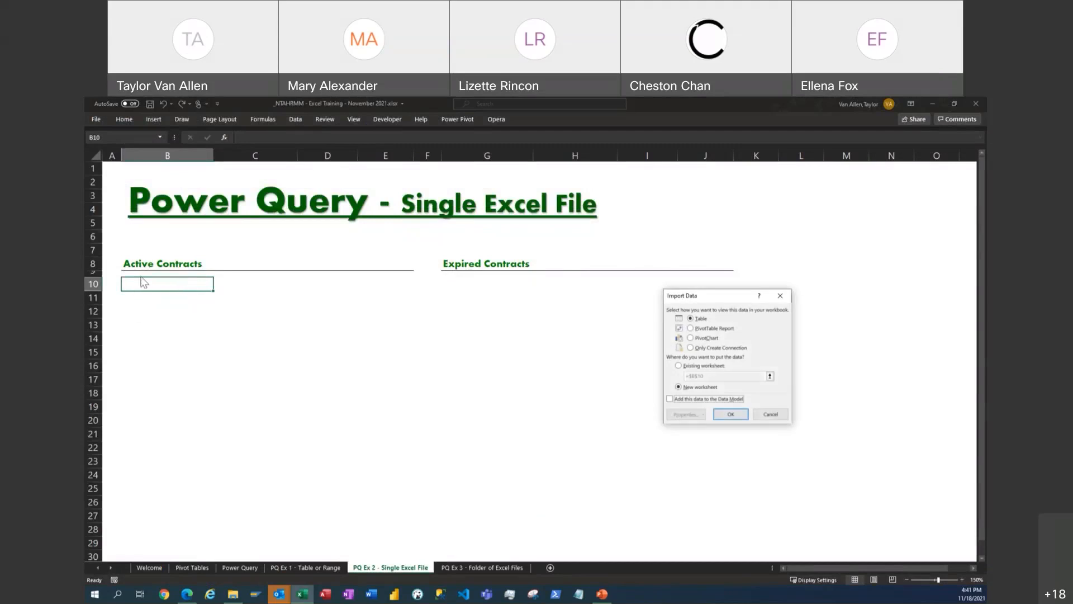
click(678, 366)
click(706, 378)
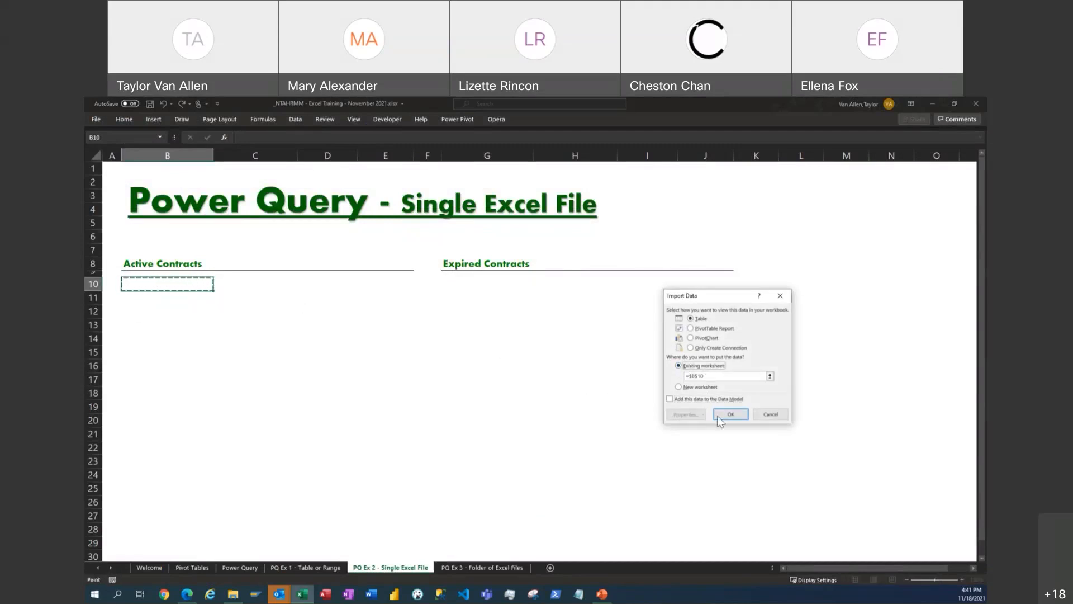
click(732, 414)
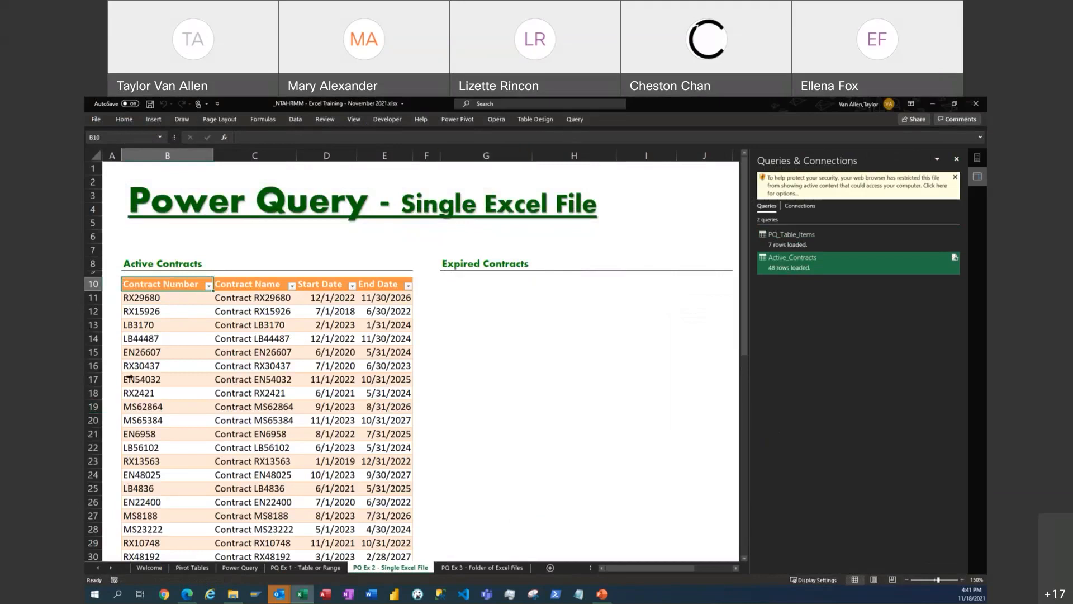
- Select cell G10 under Expired Contracts and duplicate the Active_Contracts query
click(447, 282)
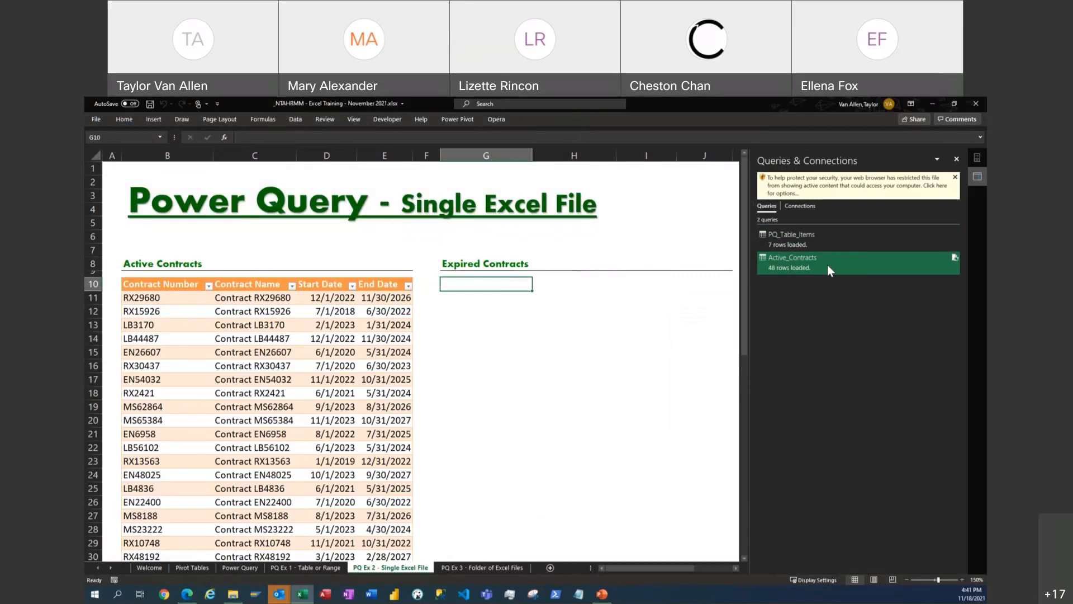
mouse_move(816, 266)
right_click(819, 257)
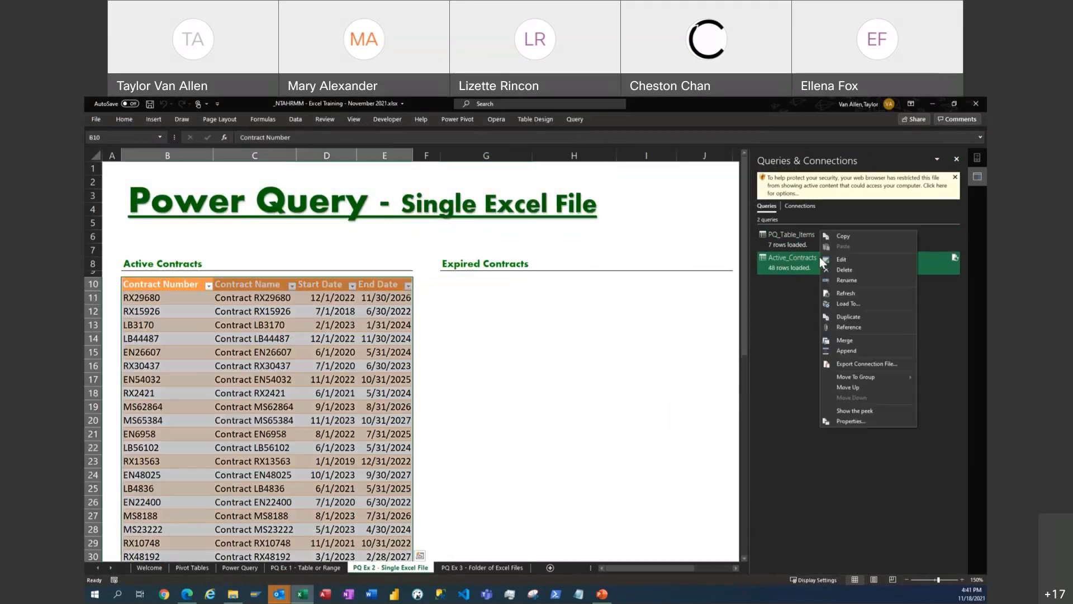
click(787, 263)
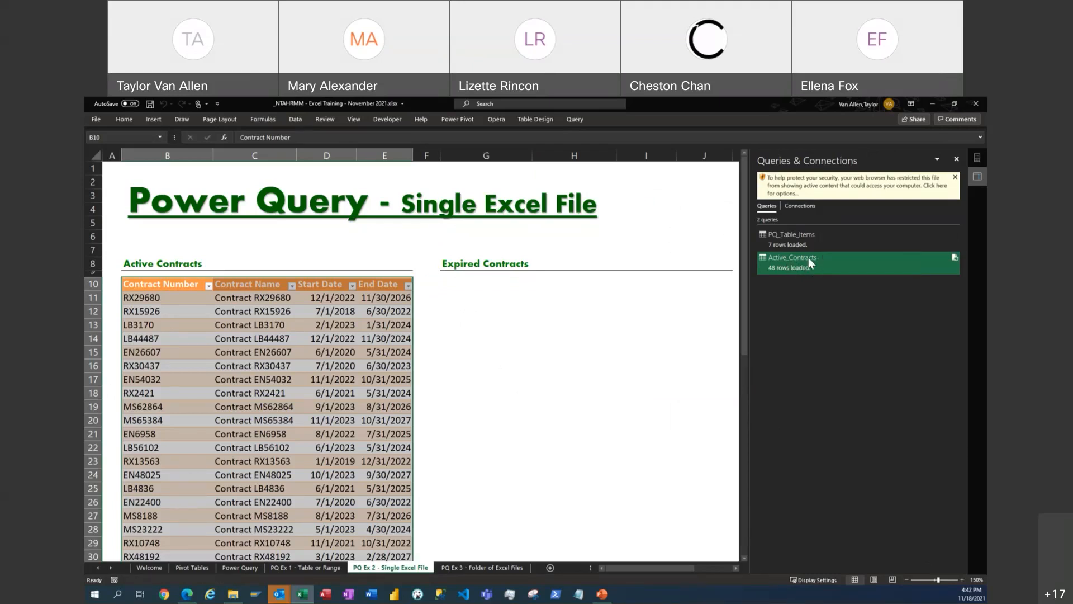
right_click(808, 257)
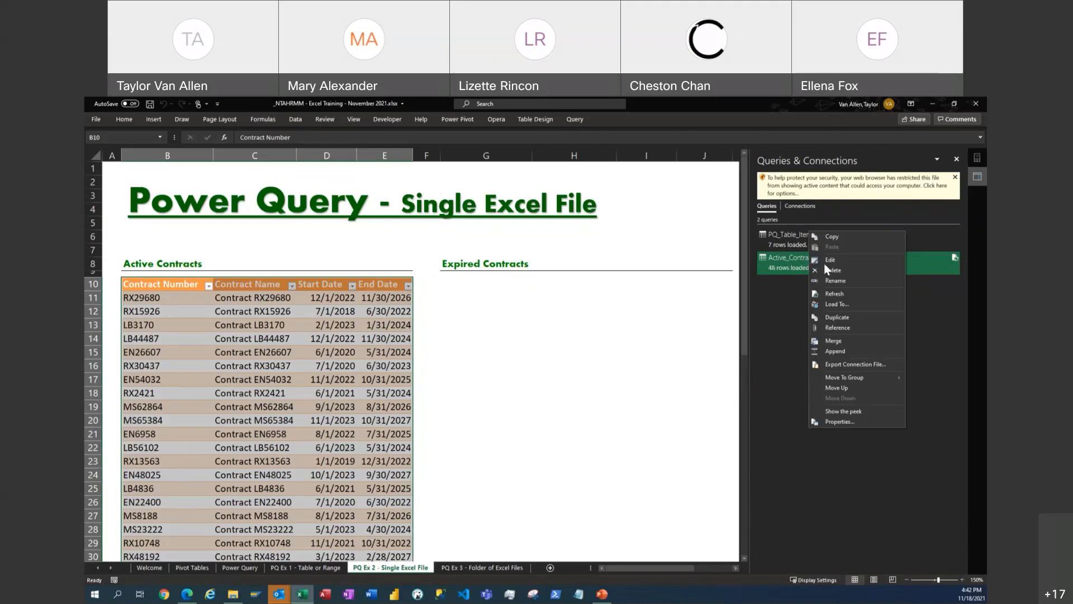
click(840, 317)
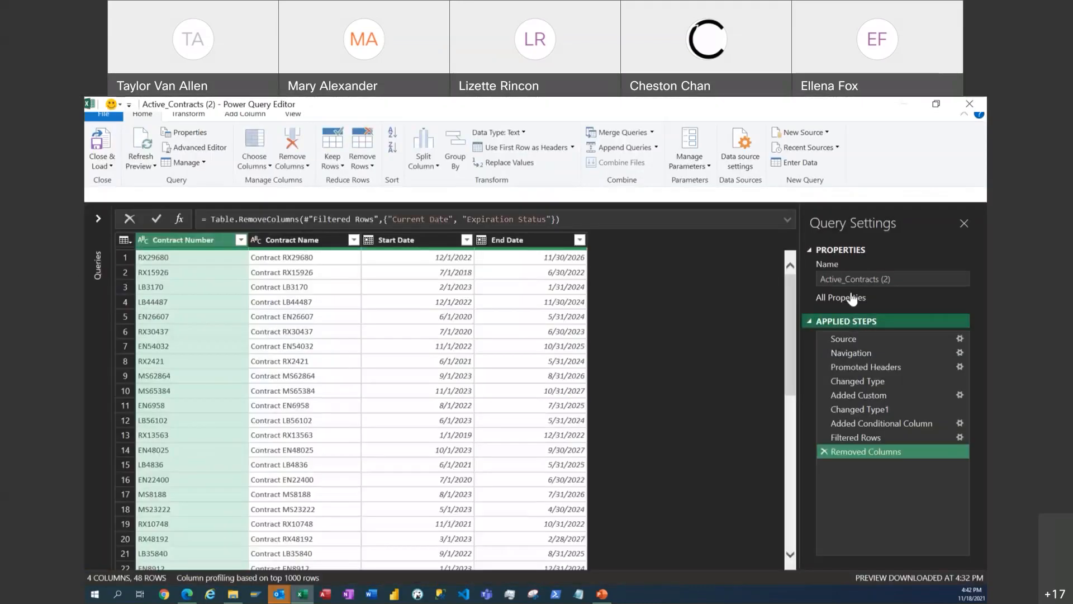
- Rename the duplicated query Expired_Contracts
drag(887, 281, 817, 289)
key(BackSpace)
text(Expired)
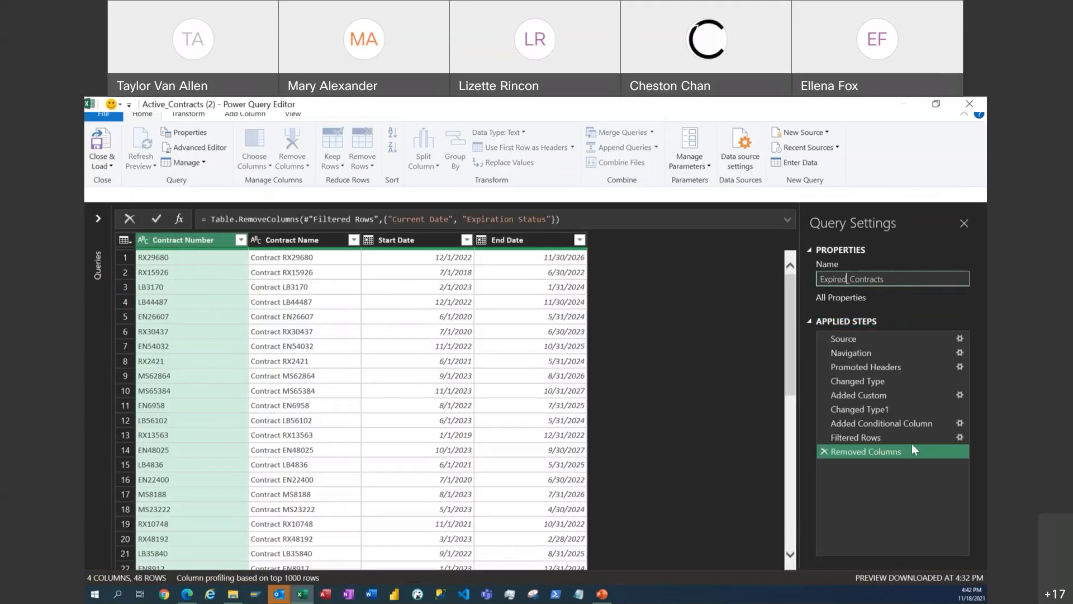
key(Return)
click(855, 438)
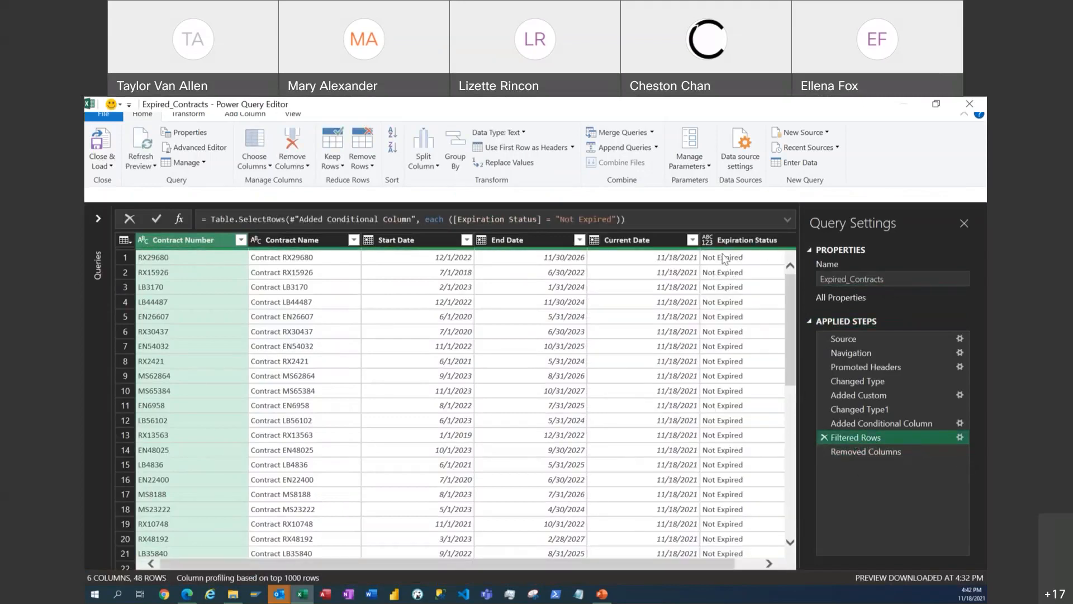
click(960, 437)
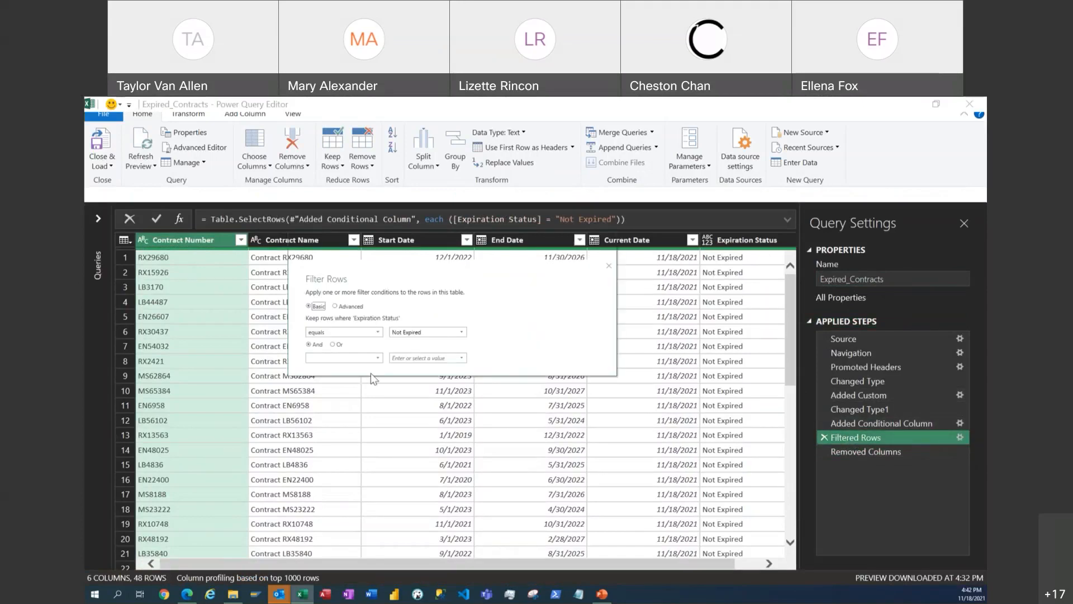
click(462, 332)
click(428, 315)
click(608, 266)
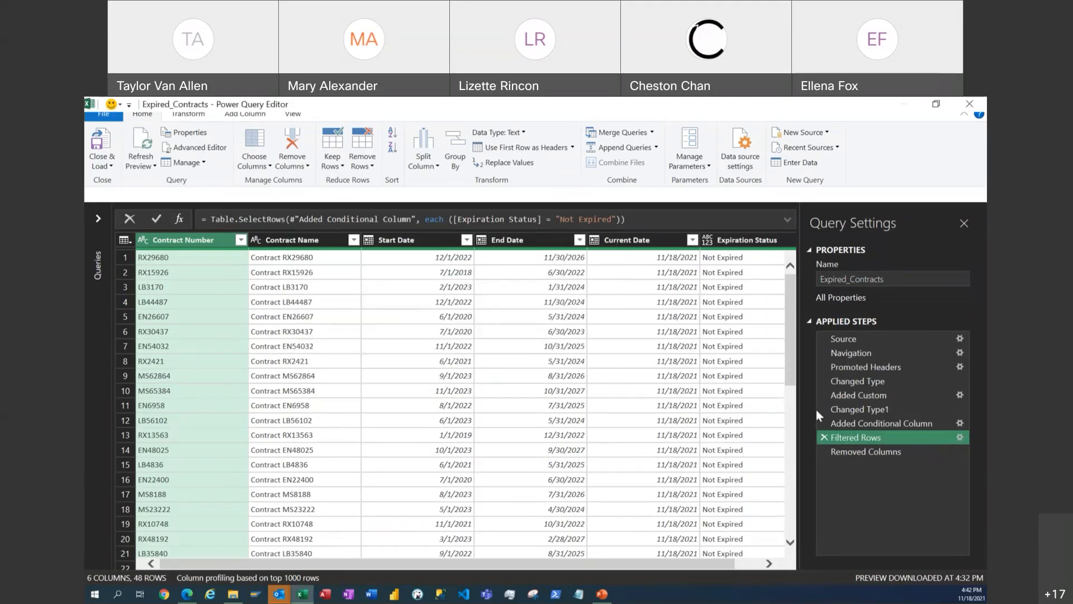
- Edit the Filtered Rows step of the Expired_Contracts query to keep rows where Expiration Status equals Expired
click(960, 437)
click(461, 332)
click(410, 316)
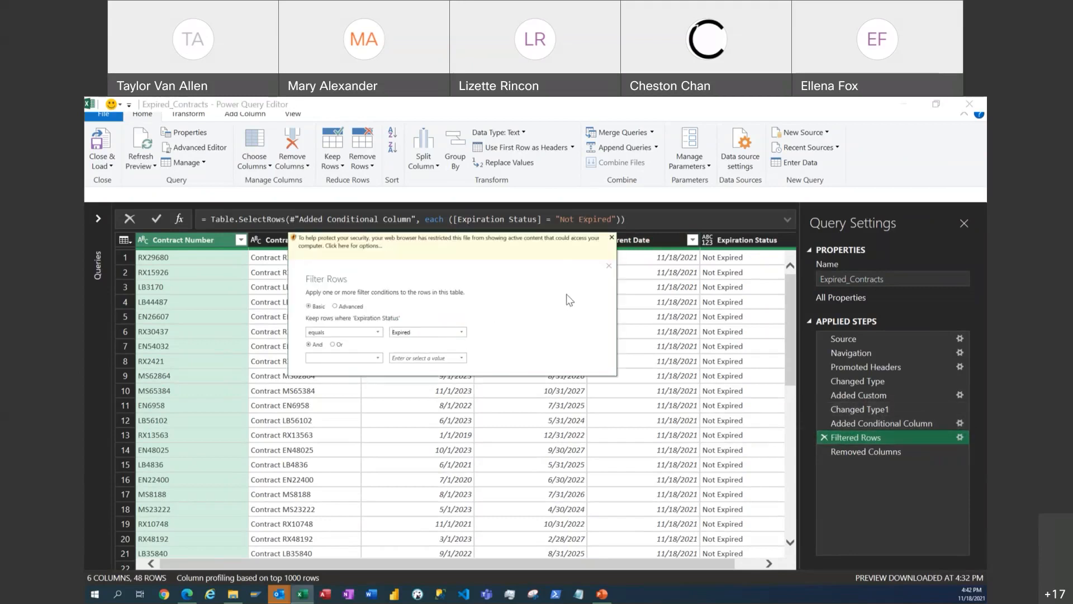
click(612, 237)
click(552, 354)
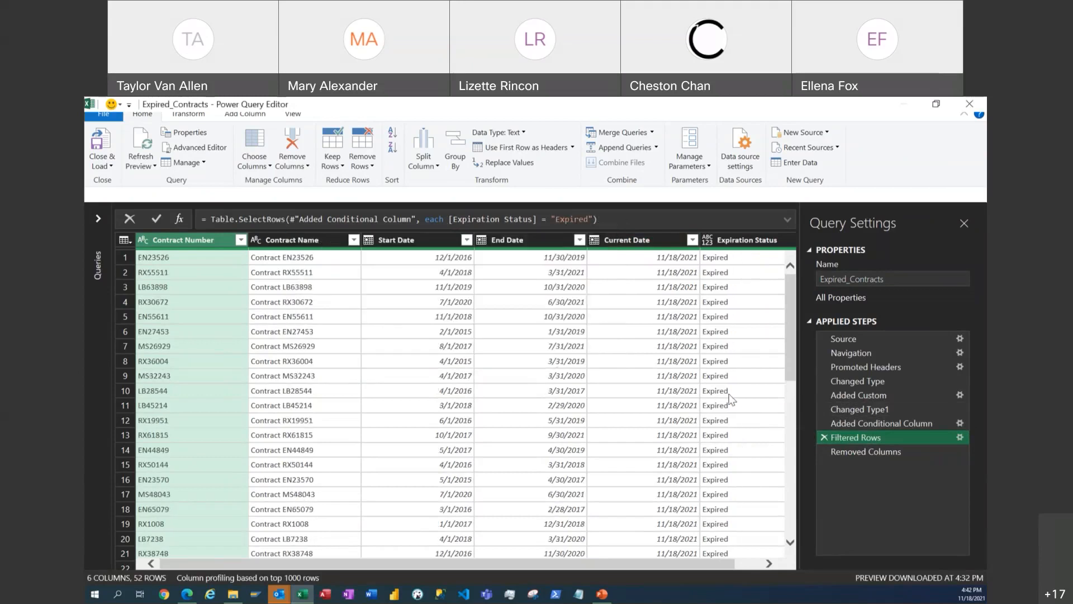
- Check the query's last two applied steps and load Expired_Contracts as a table into the existing worksheet at cell G10
click(861, 453)
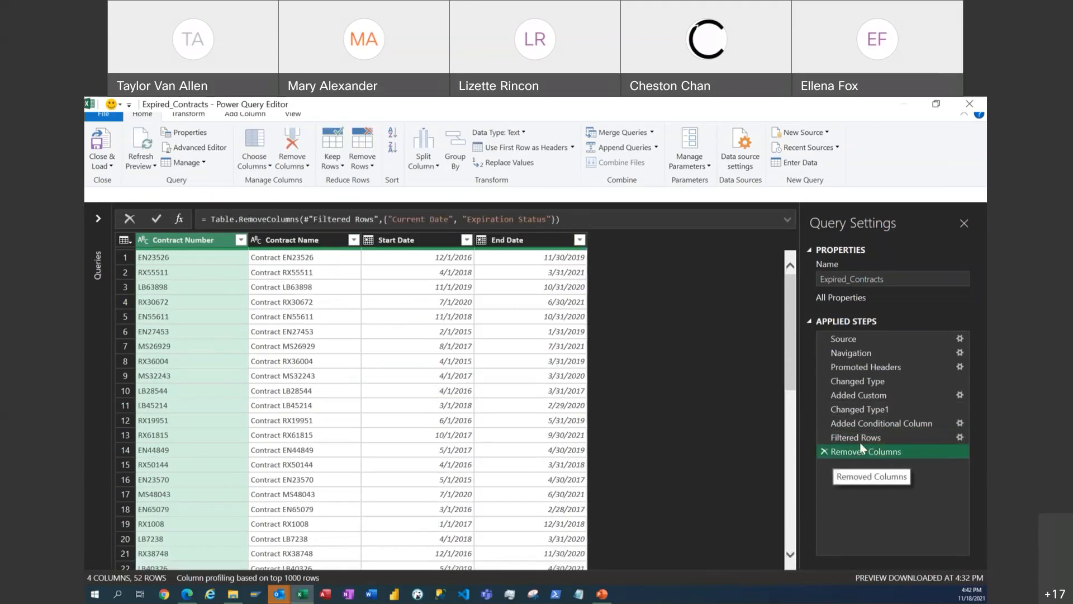
click(860, 440)
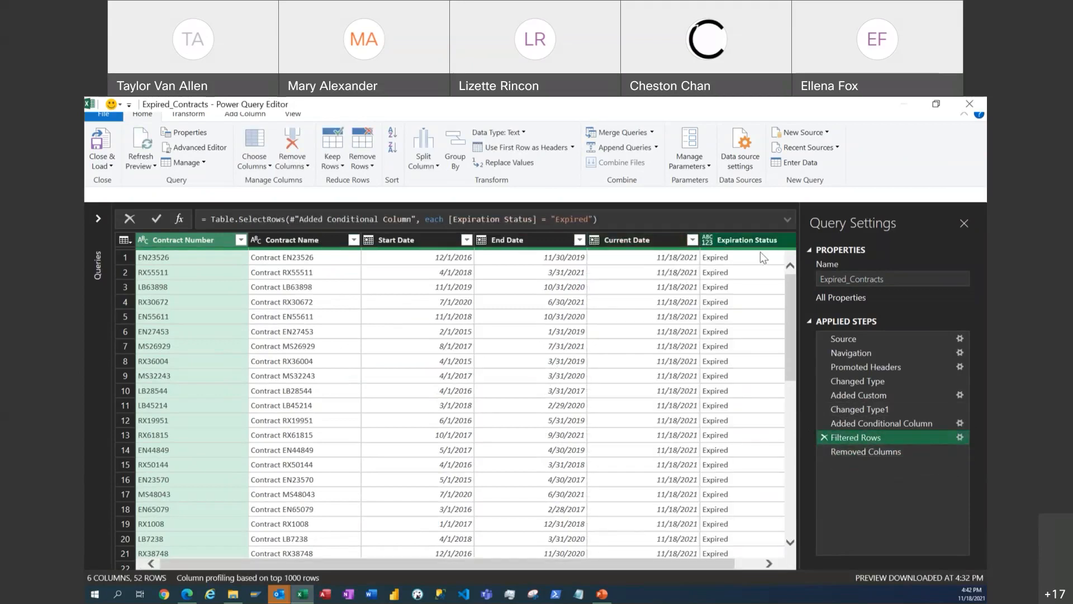
click(865, 450)
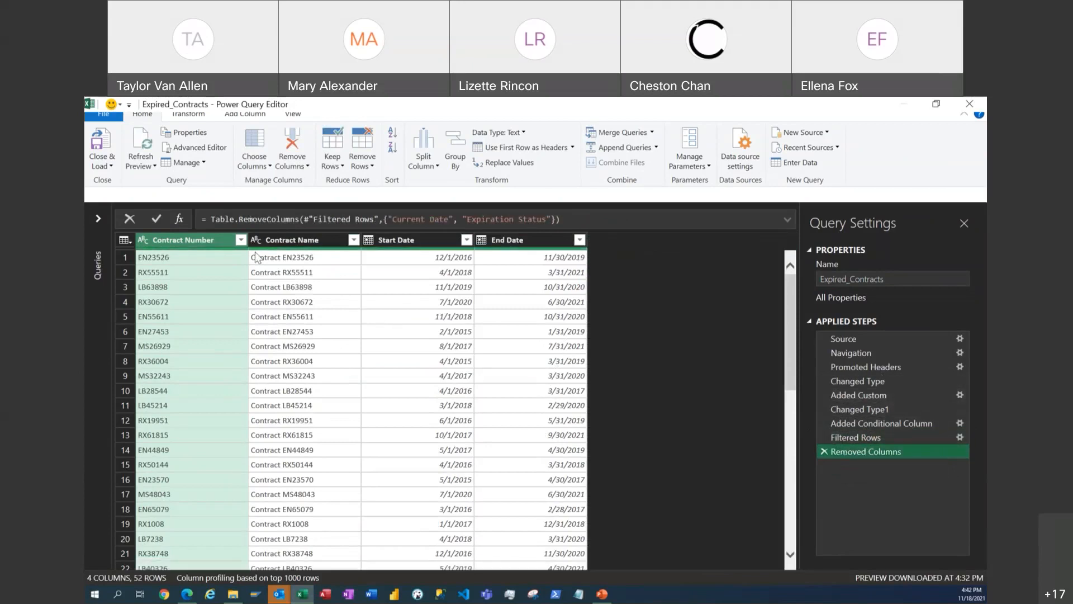
click(110, 167)
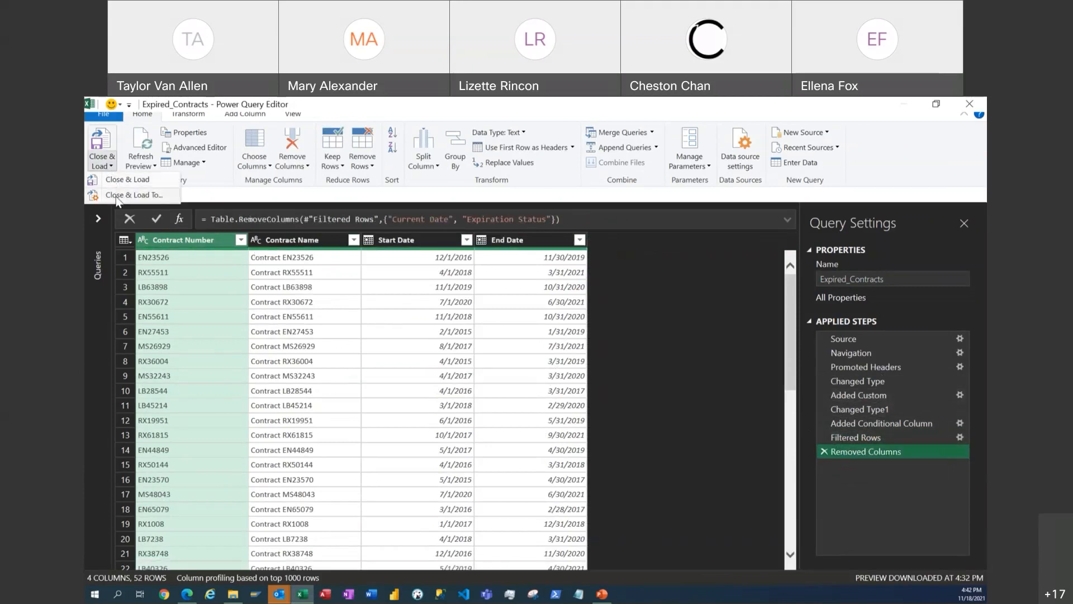
click(115, 196)
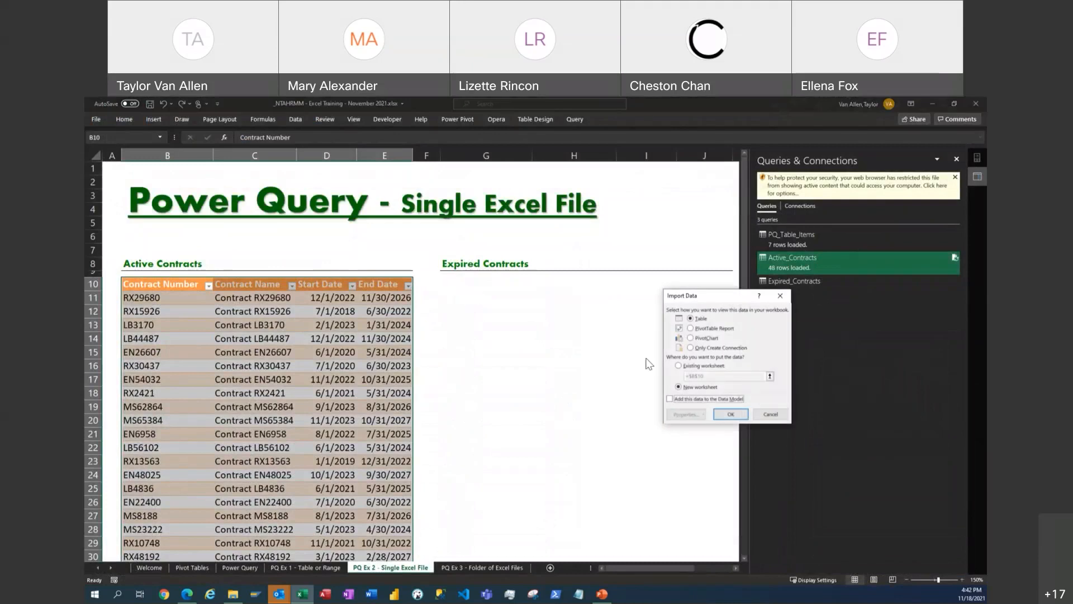
click(679, 366)
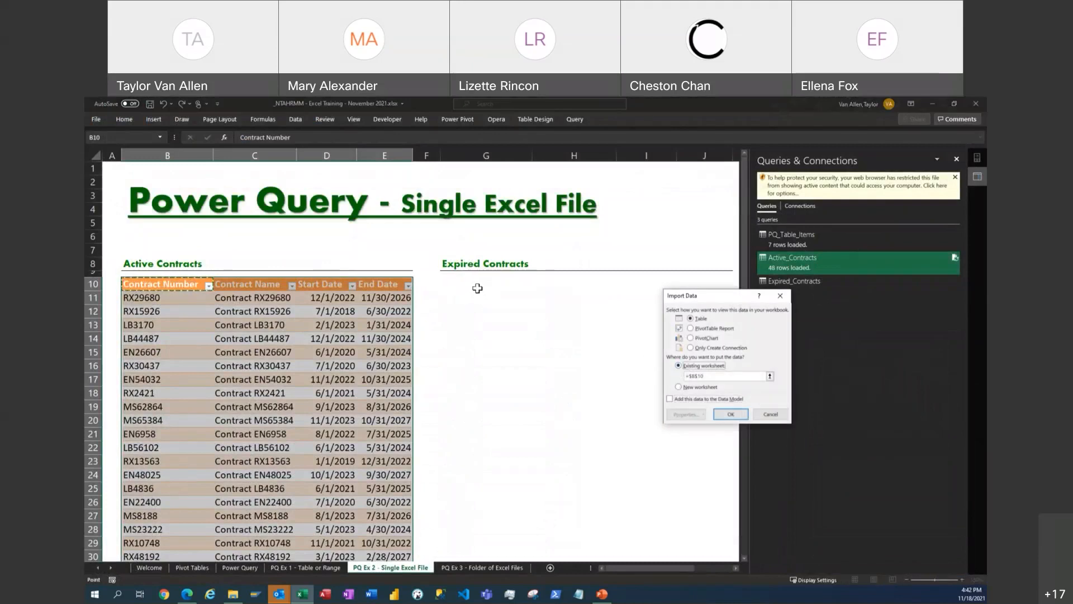
click(466, 283)
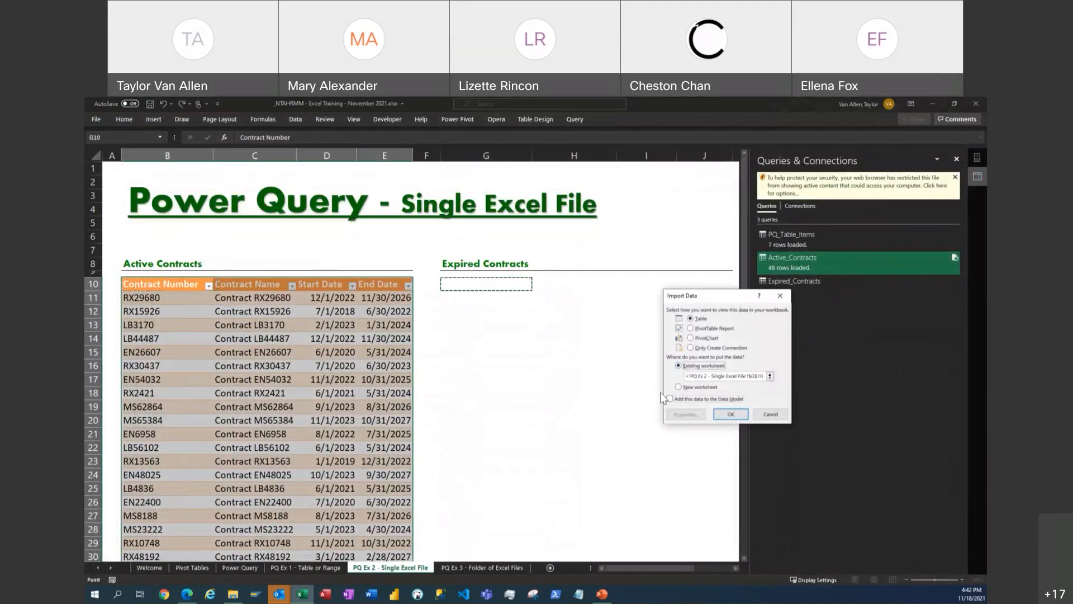
click(730, 414)
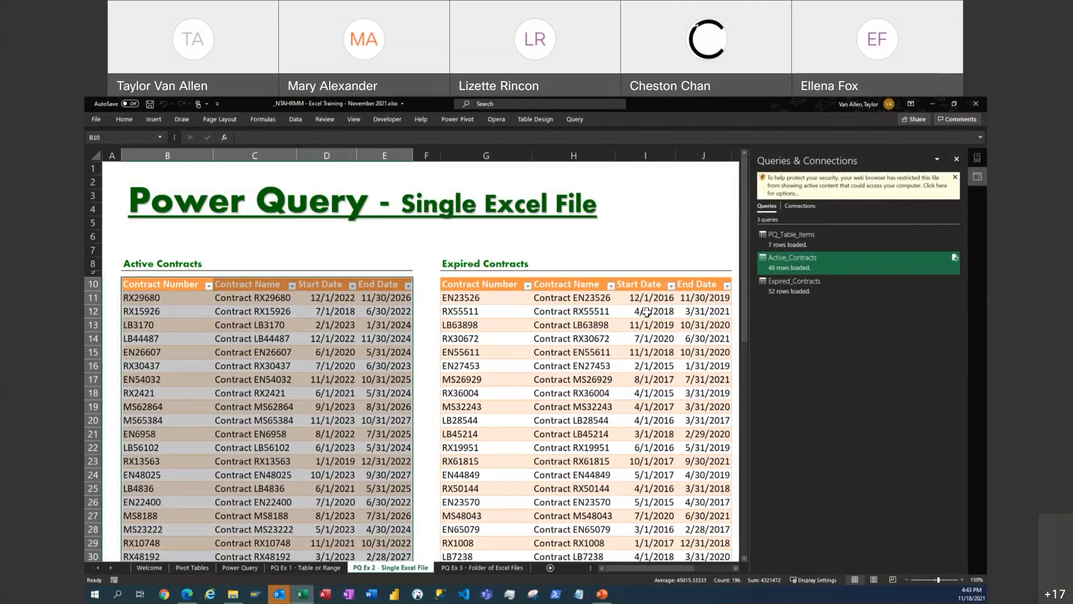
- Apply a green table style to the Active Contracts table and a red table style to the Expired Contracts table
click(145, 289)
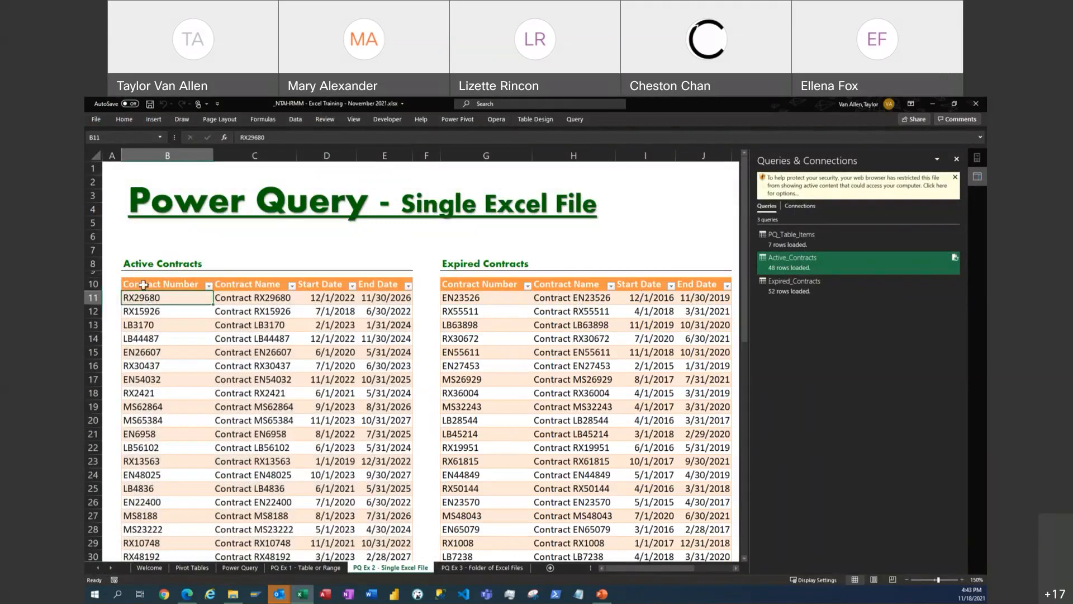
click(534, 119)
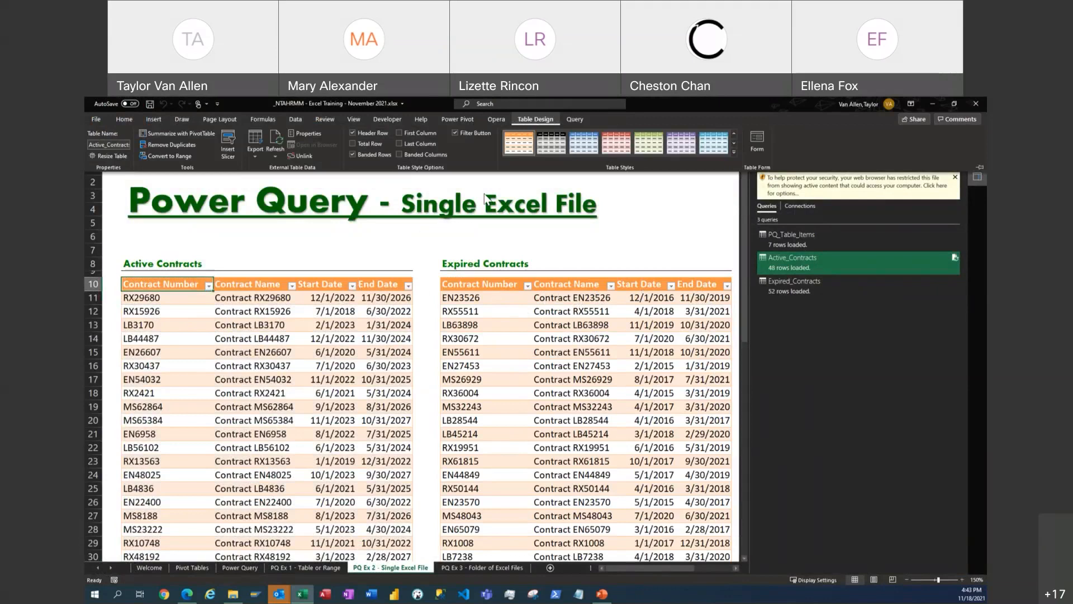
click(464, 285)
click(464, 285)
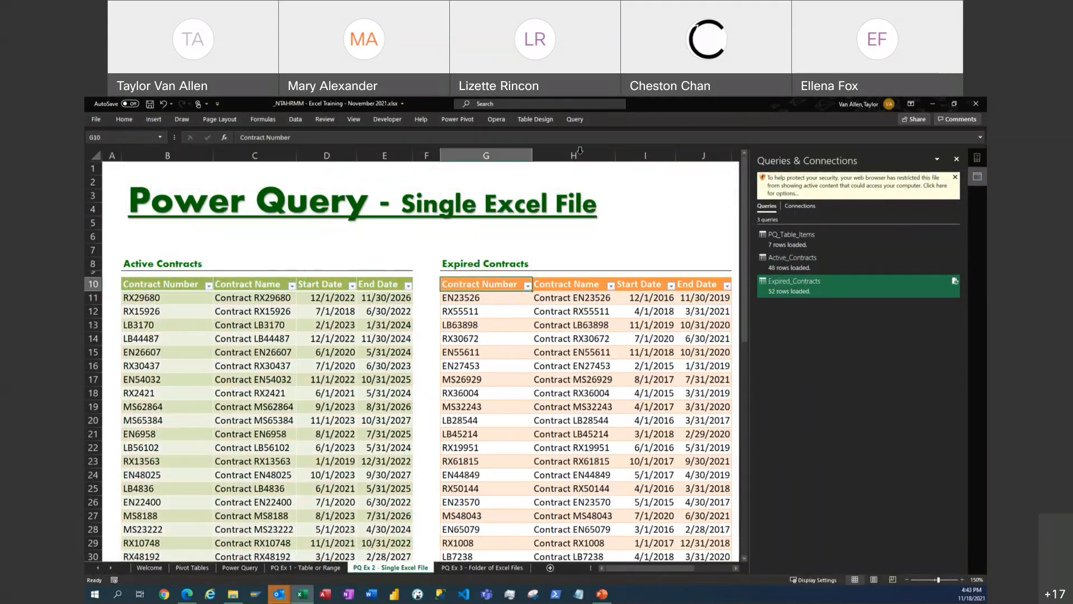
click(538, 122)
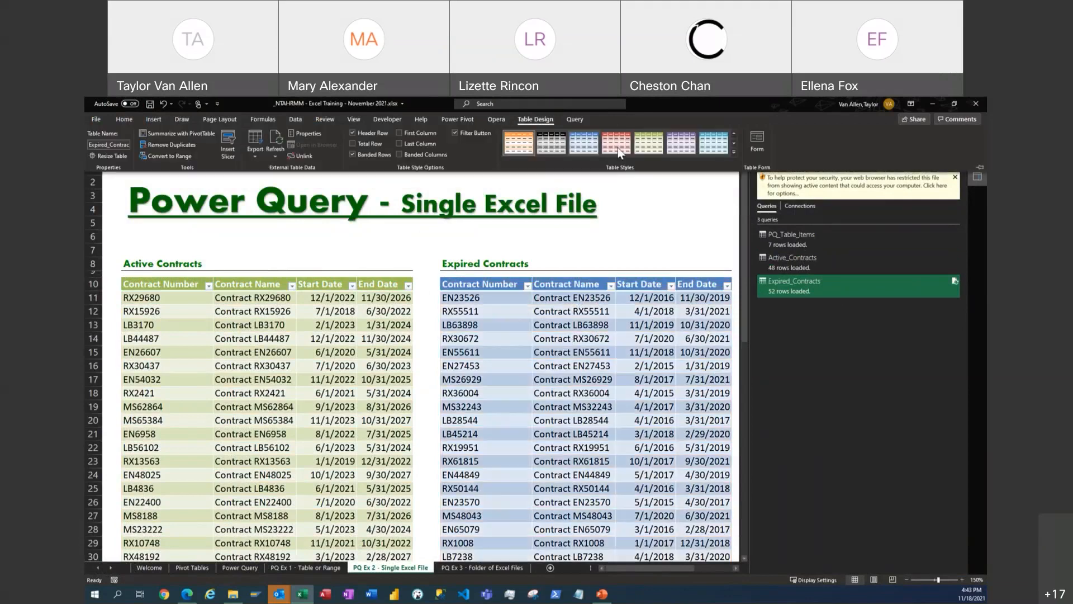
click(618, 146)
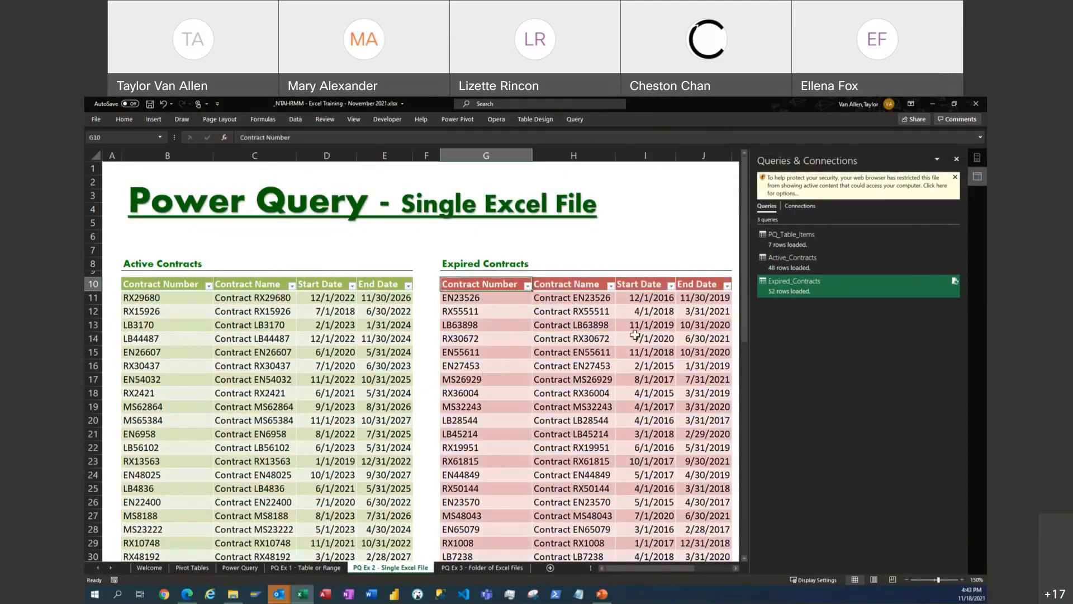
- Look through the Active and Expired Contracts tables, examining the MS13060 and MS56678 rows that end on 12/31/2021
scroll(270, 319, down, 13)
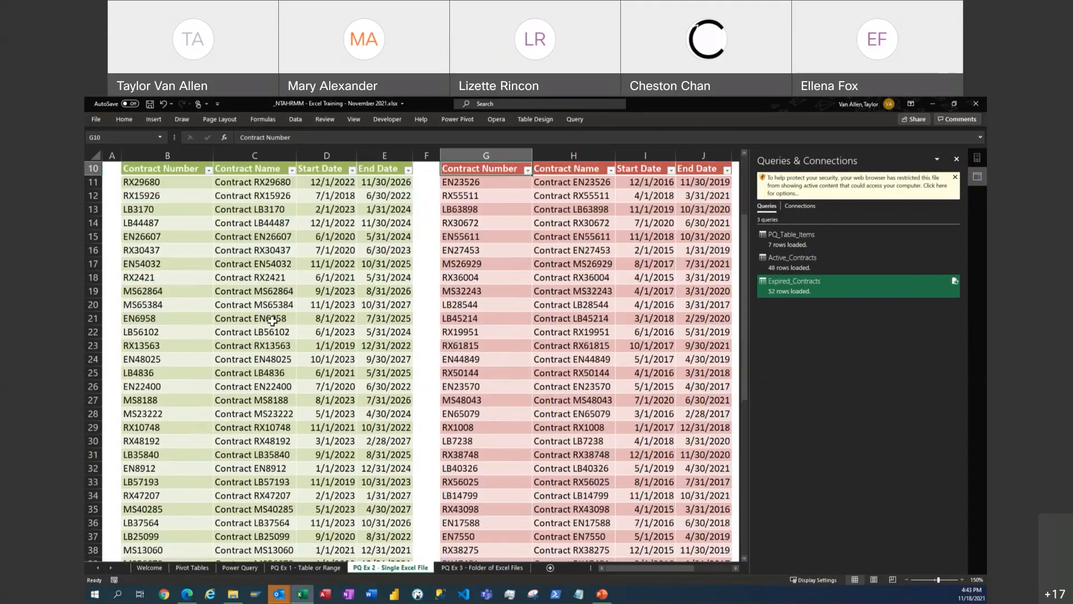
scroll(274, 320, up, 1)
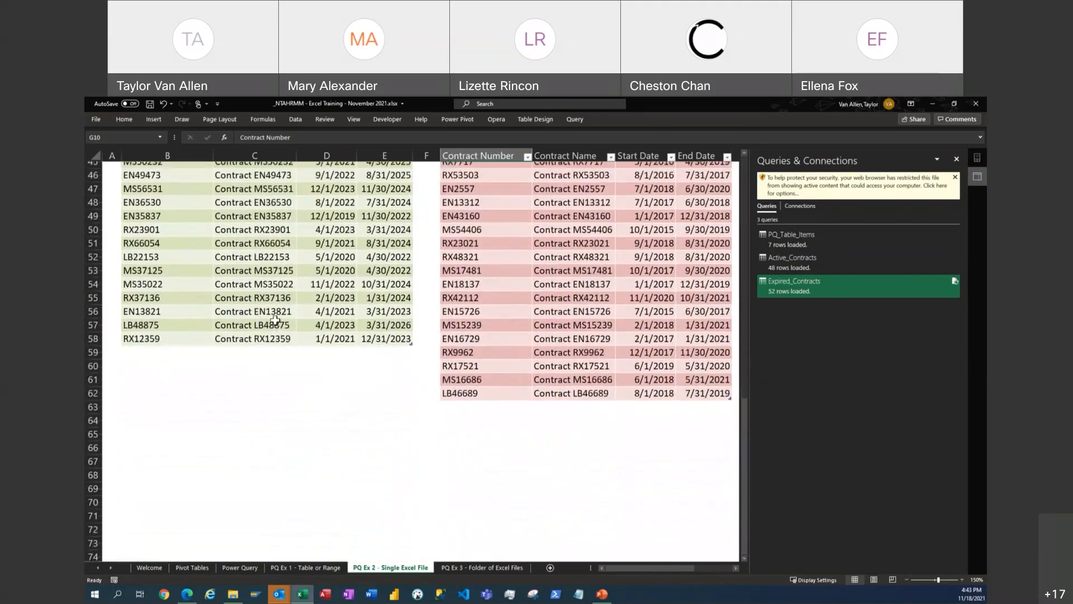
scroll(275, 319, up, 13)
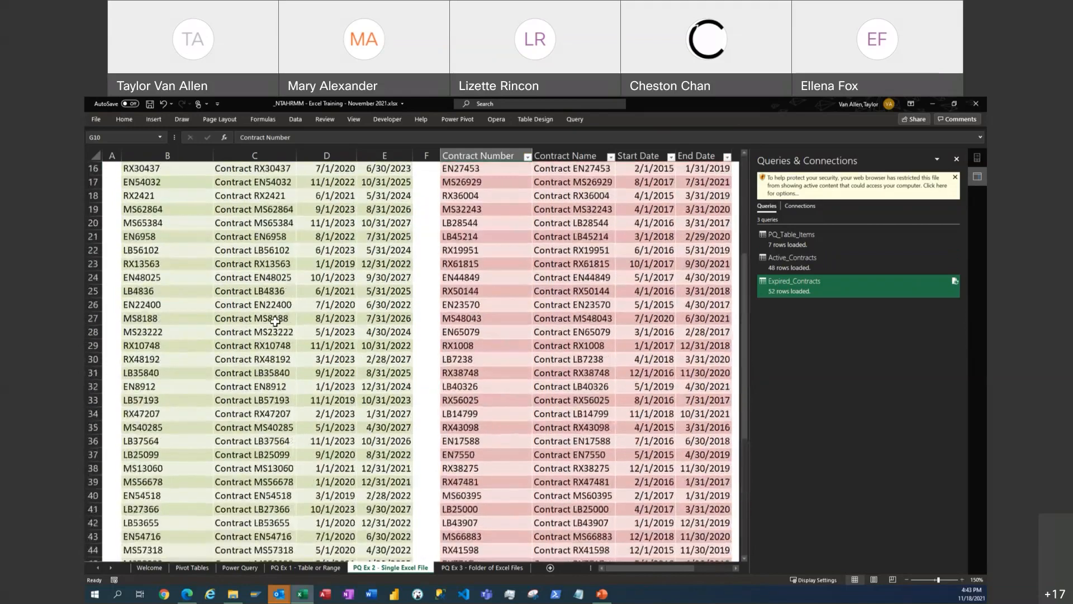
scroll(275, 322, down, 1)
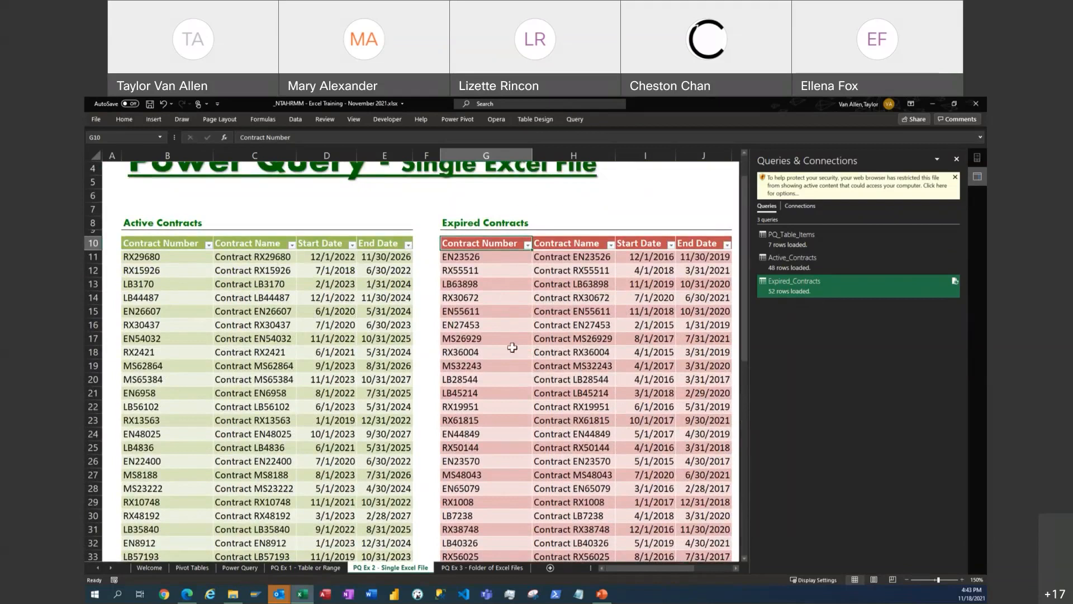
scroll(383, 374, down, 3)
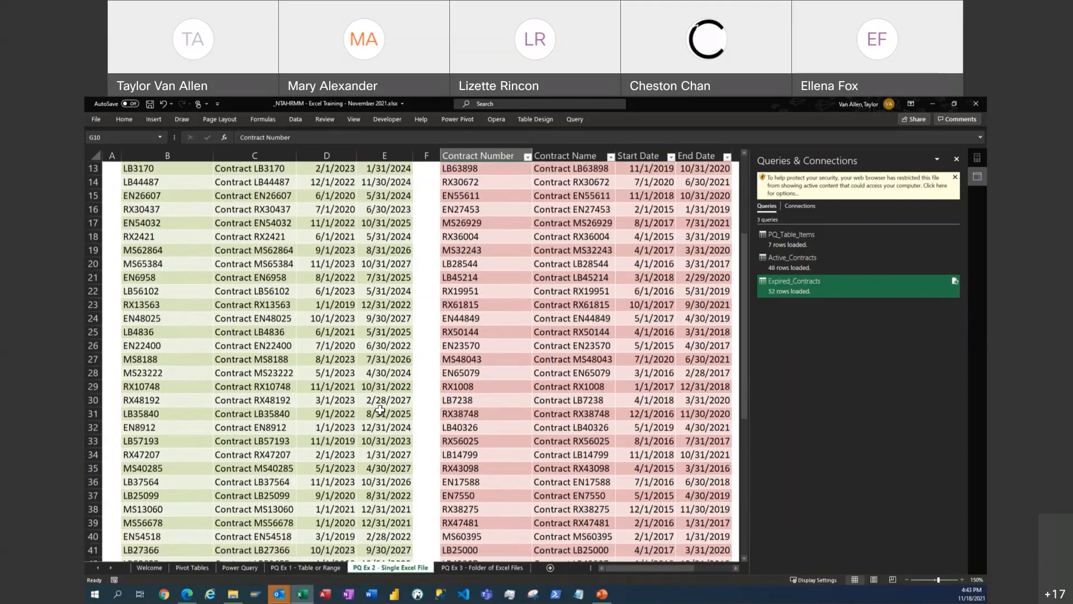
click(385, 509)
drag(164, 510, 381, 518)
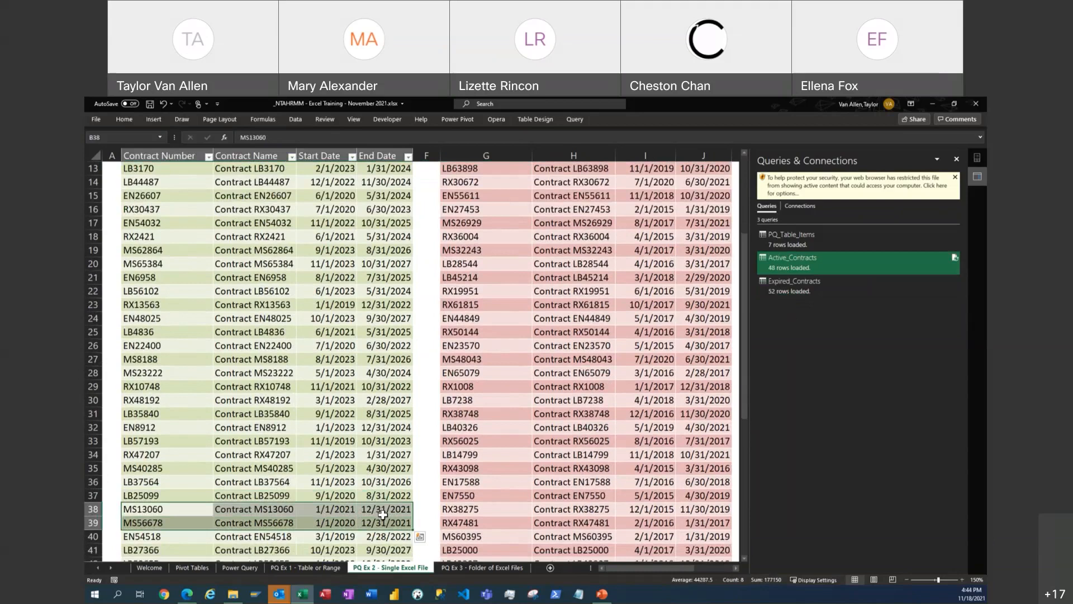
click(384, 509)
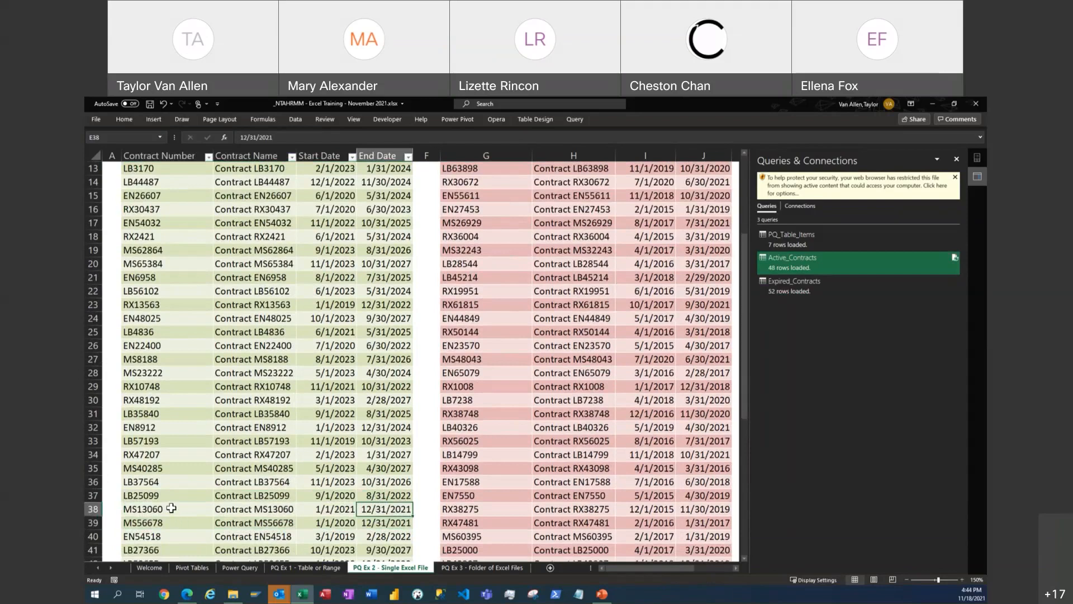
drag(173, 509, 174, 522)
drag(480, 509, 695, 520)
drag(268, 521, 269, 515)
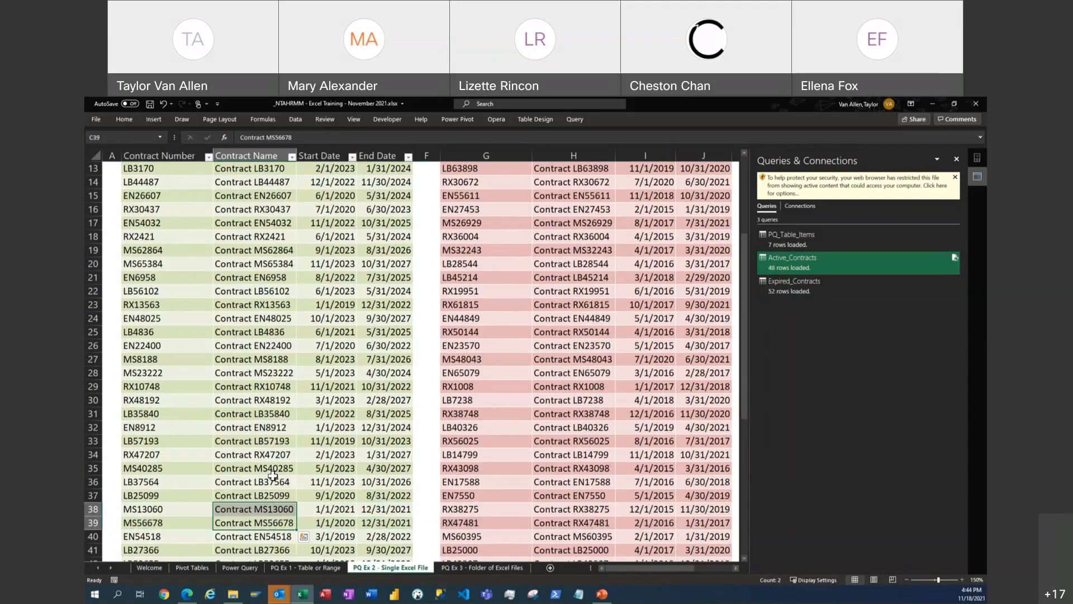
scroll(272, 385, up, 4)
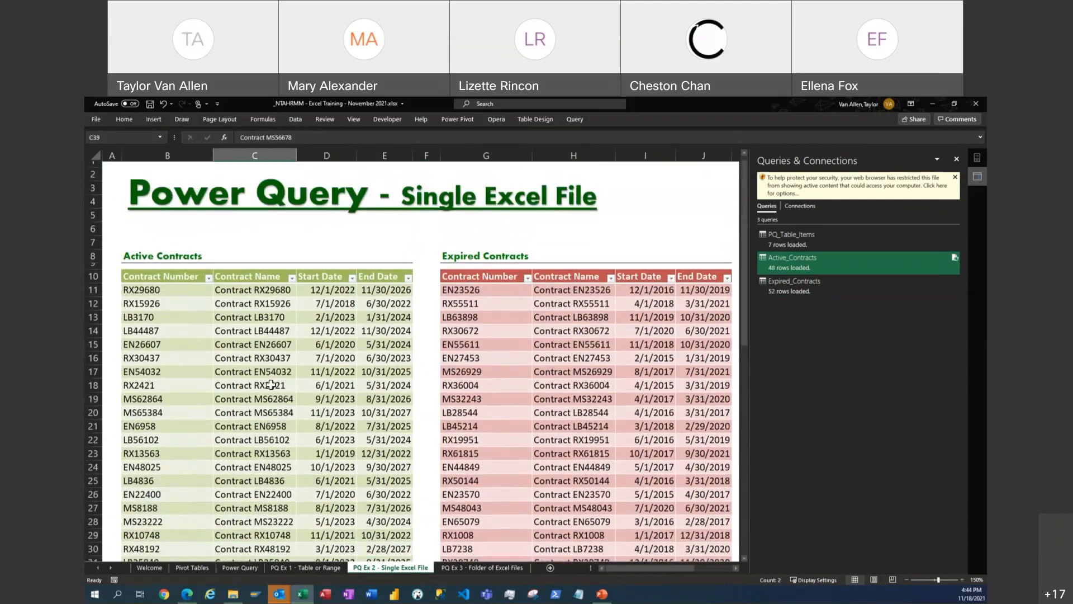
scroll(272, 385, up, 1)
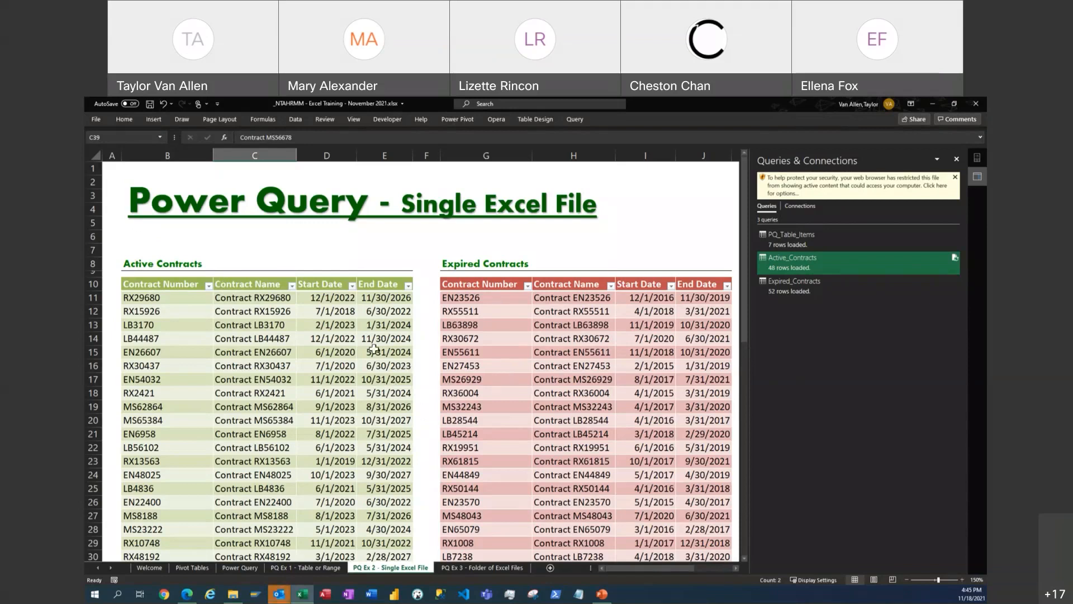
- On the PQ Ex 3 - Folder of Excel Files sheet, start a from-folder import of the Issue Transactions folder within the November 2021 share files
click(466, 567)
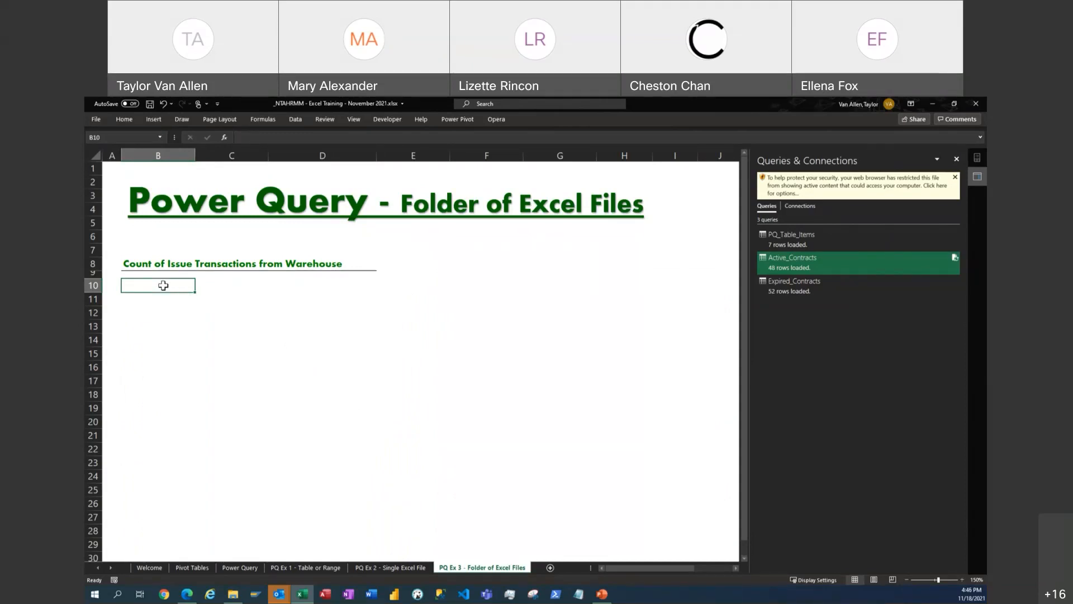
click(296, 118)
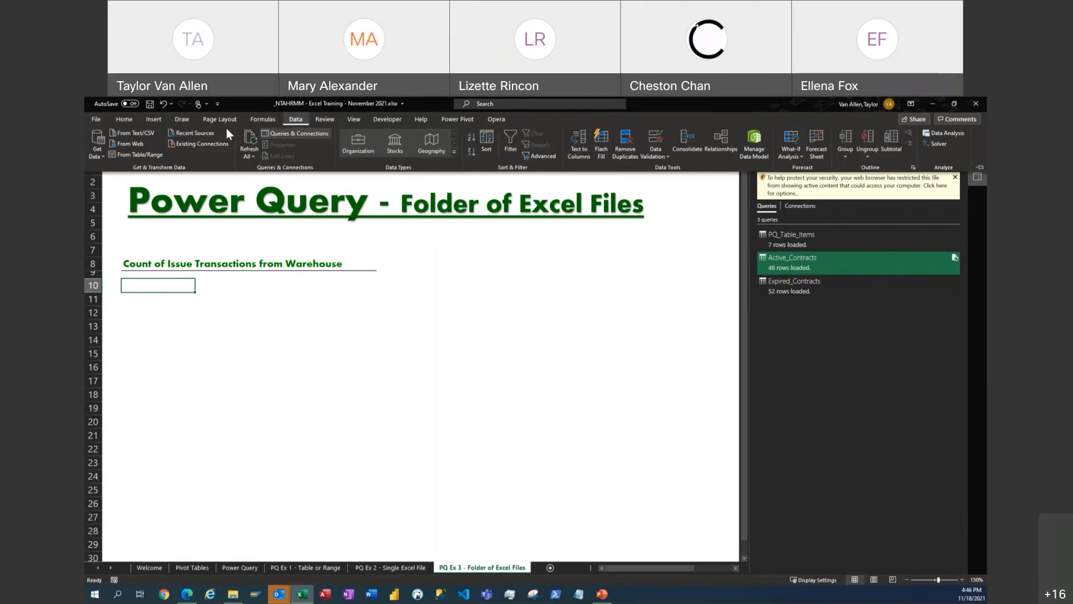
click(101, 154)
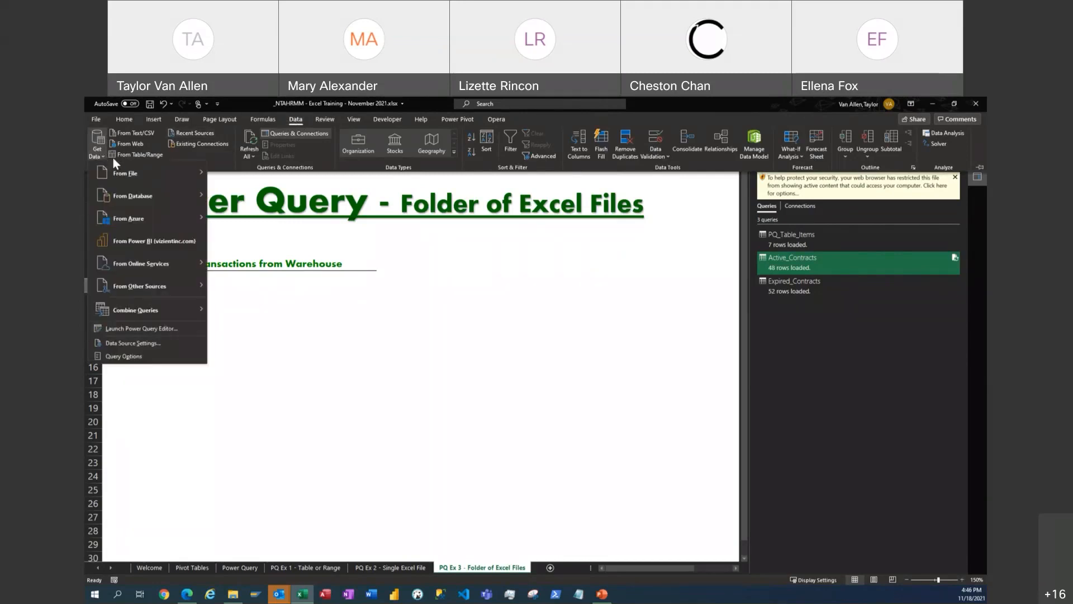
mouse_move(134, 173)
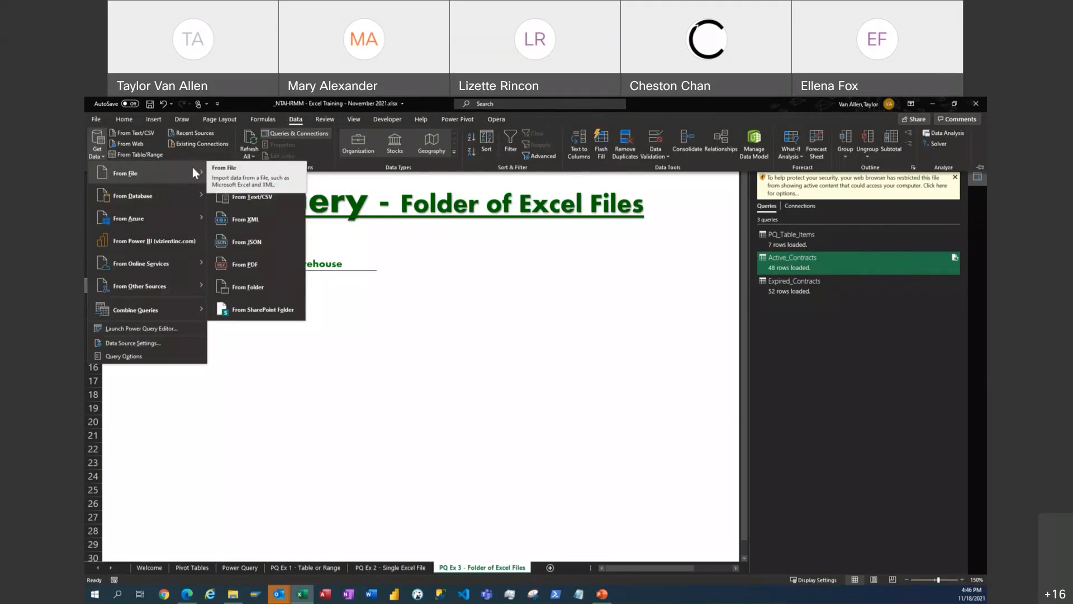
click(241, 287)
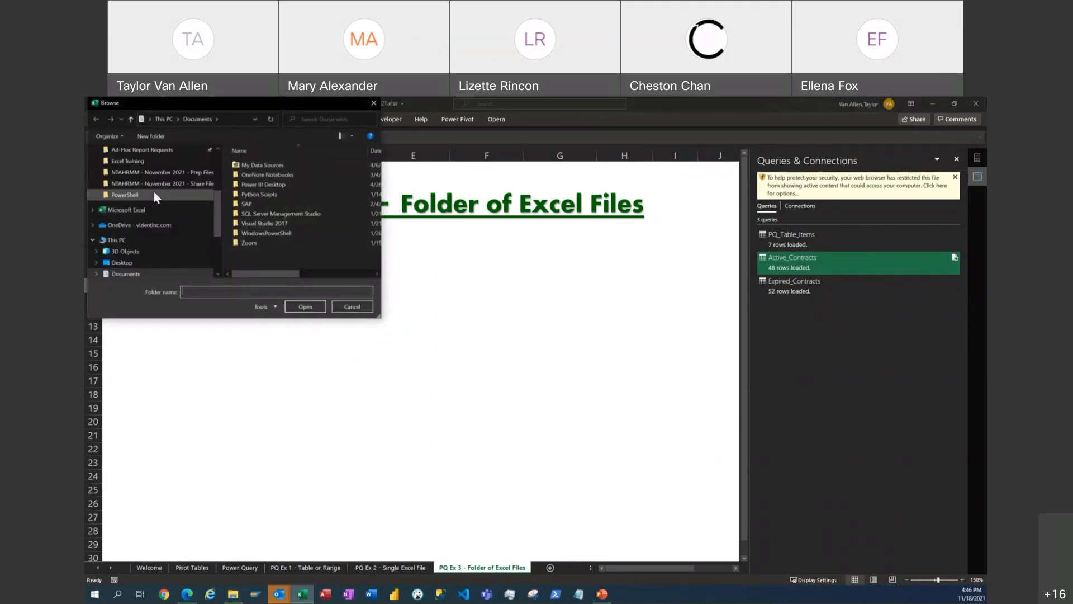
click(153, 183)
drag(380, 316, 592, 377)
click(272, 166)
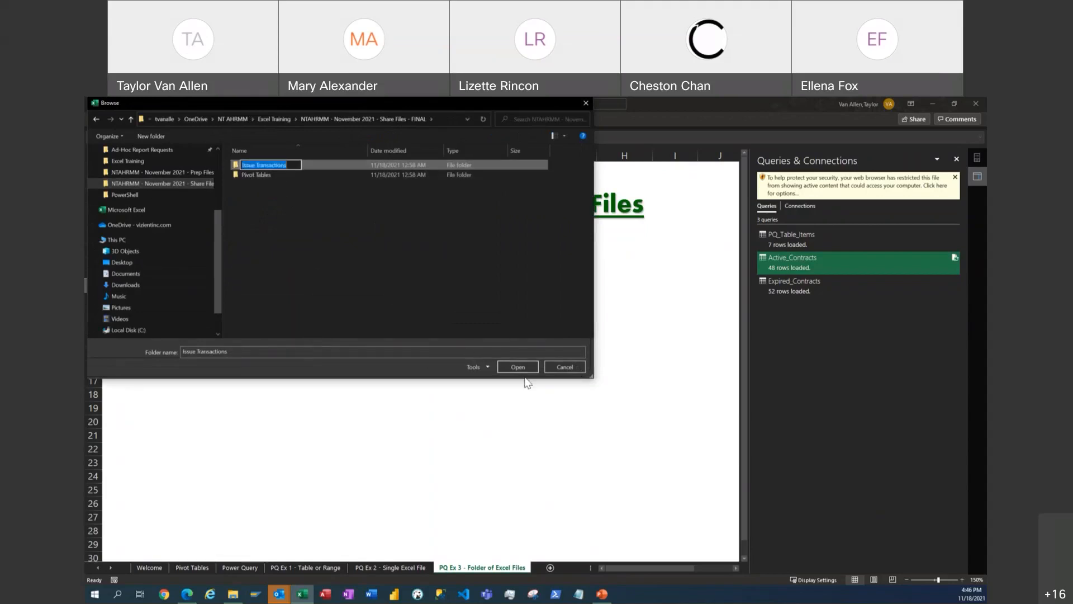
click(518, 367)
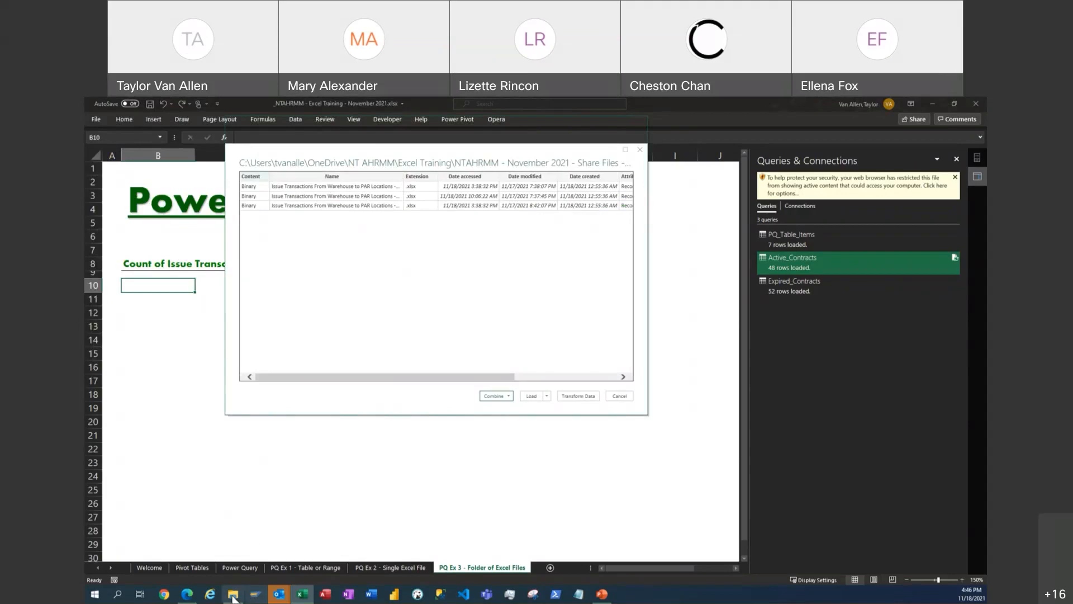
- Switch to File Explorer and review the monthly files in the Issue Transactions folder and its parent folder, then return to the import
mouse_move(233, 598)
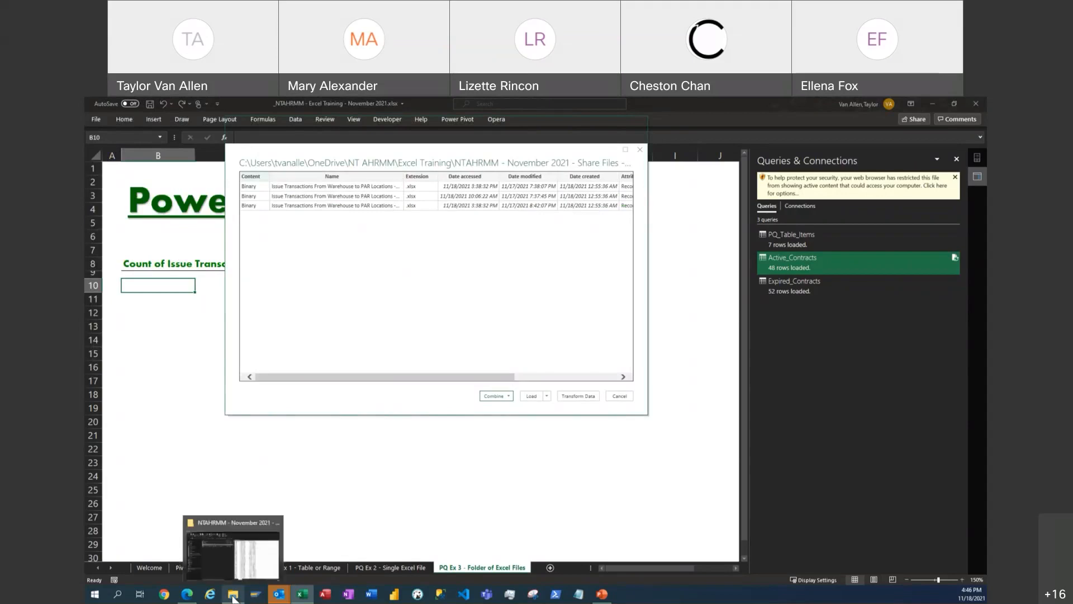
click(241, 559)
double_click(280, 200)
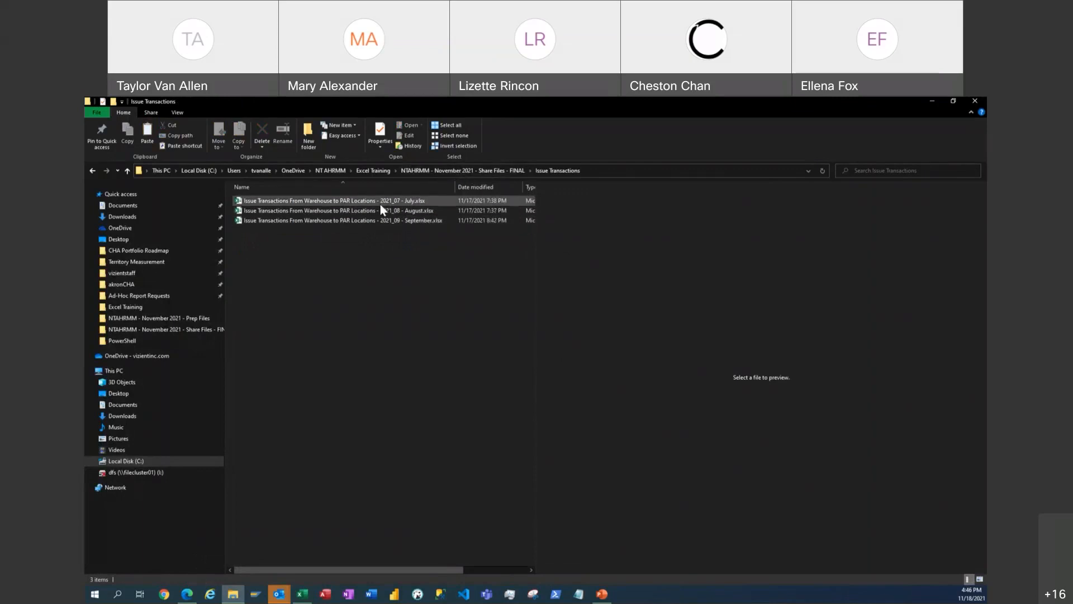
click(438, 170)
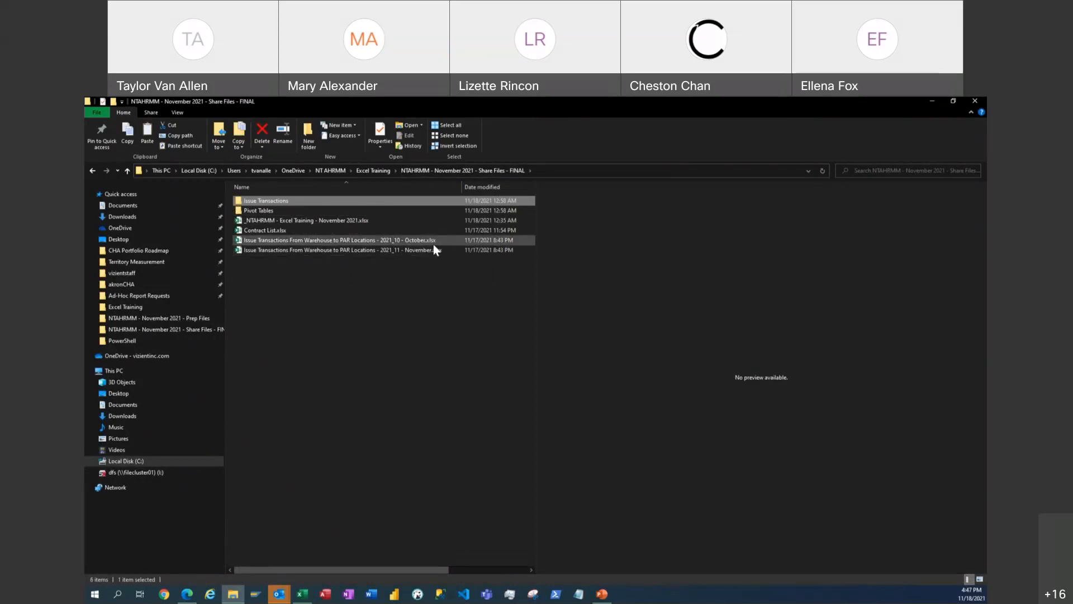
click(935, 100)
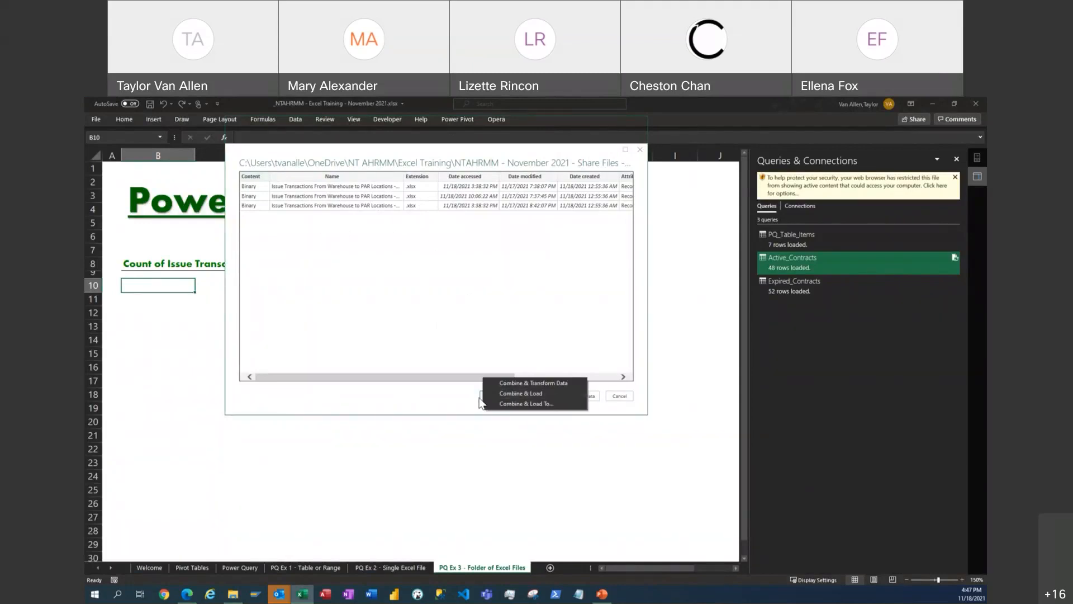
- Combine and transform the folder's files using the Issue Transactions sheet, with the first file as the sample, previewing its columns
click(518, 383)
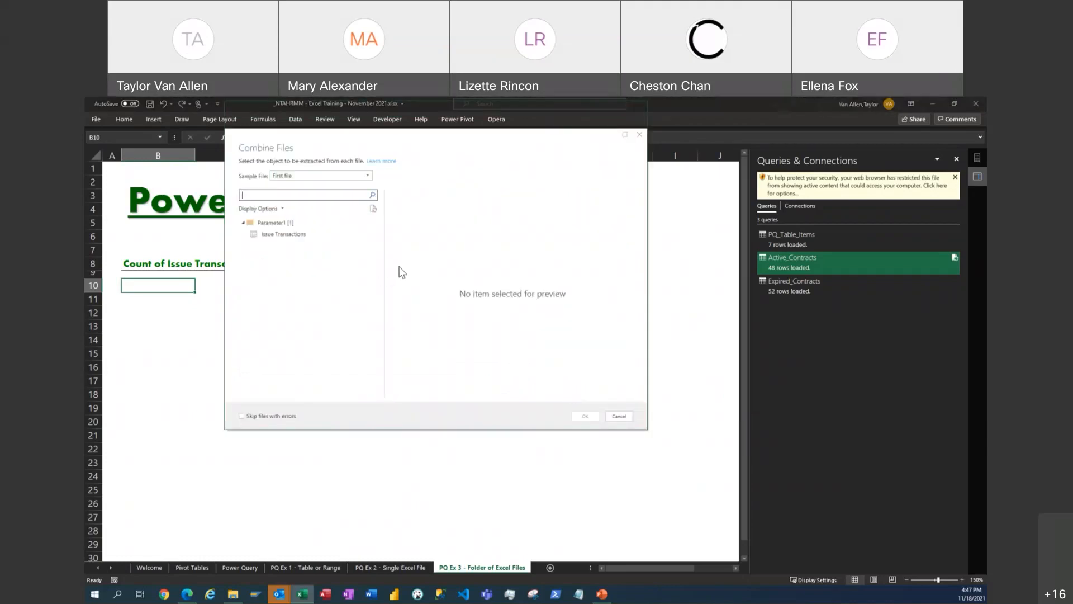
click(264, 234)
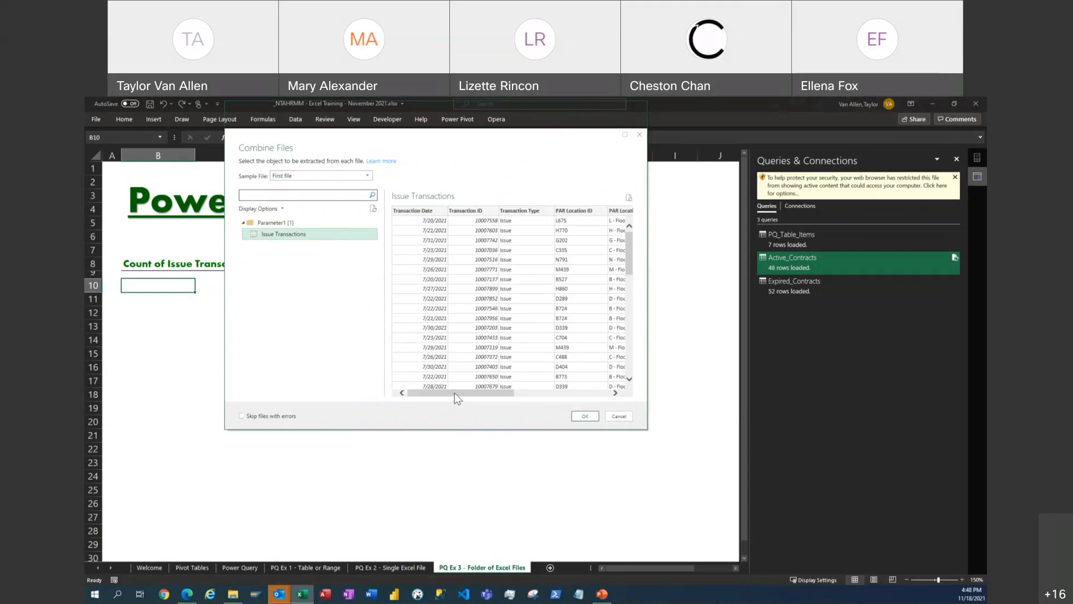
mouse_move(455, 393)
mouse_down()
mouse_move(580, 387)
mouse_move(436, 394)
mouse_up()
drag(492, 393, 553, 392)
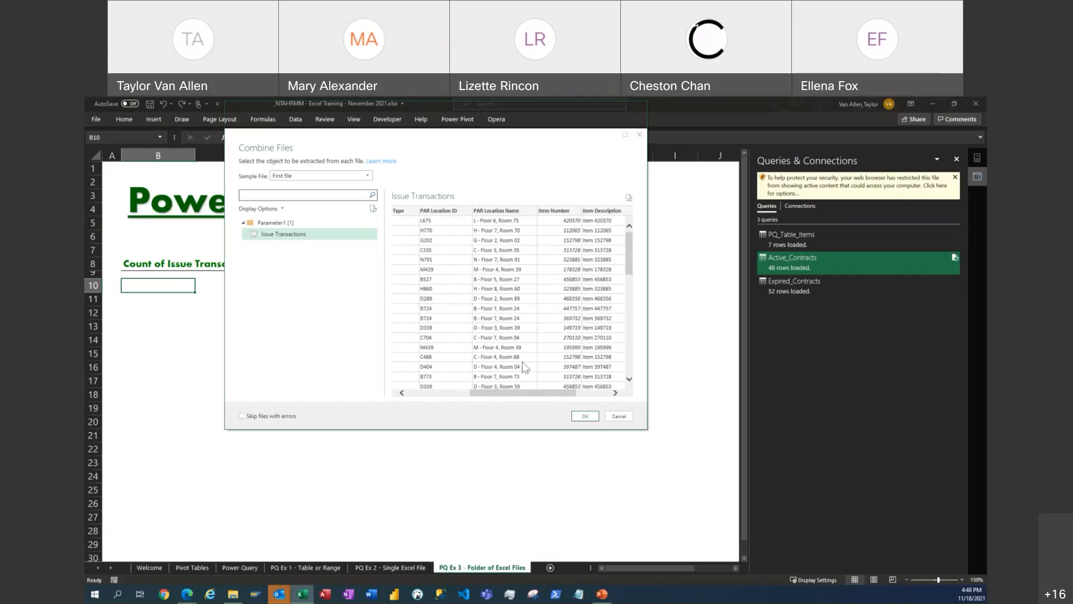
drag(521, 391, 554, 392)
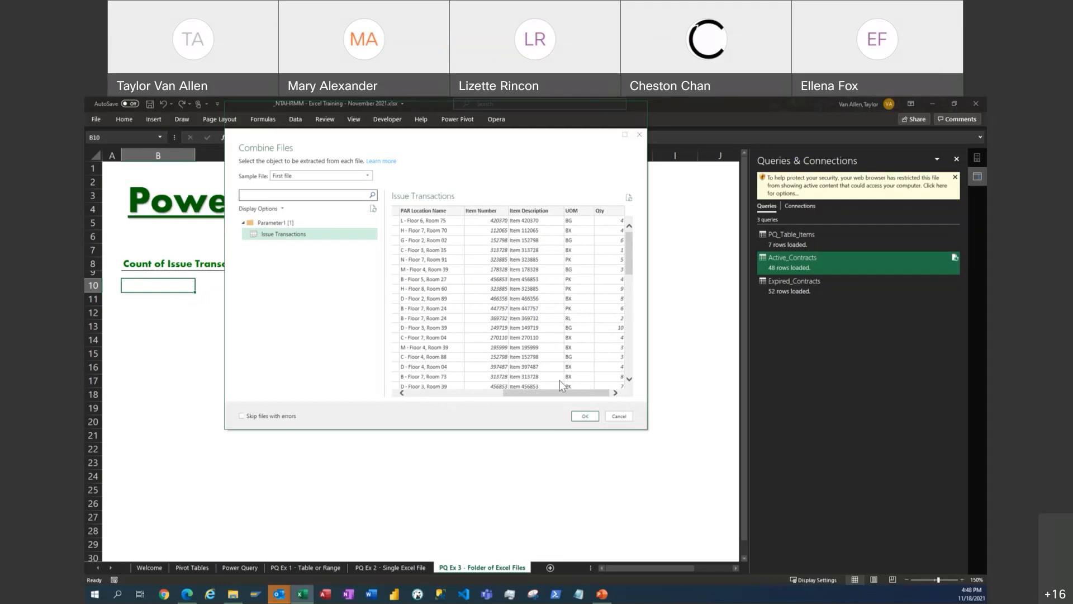
click(585, 415)
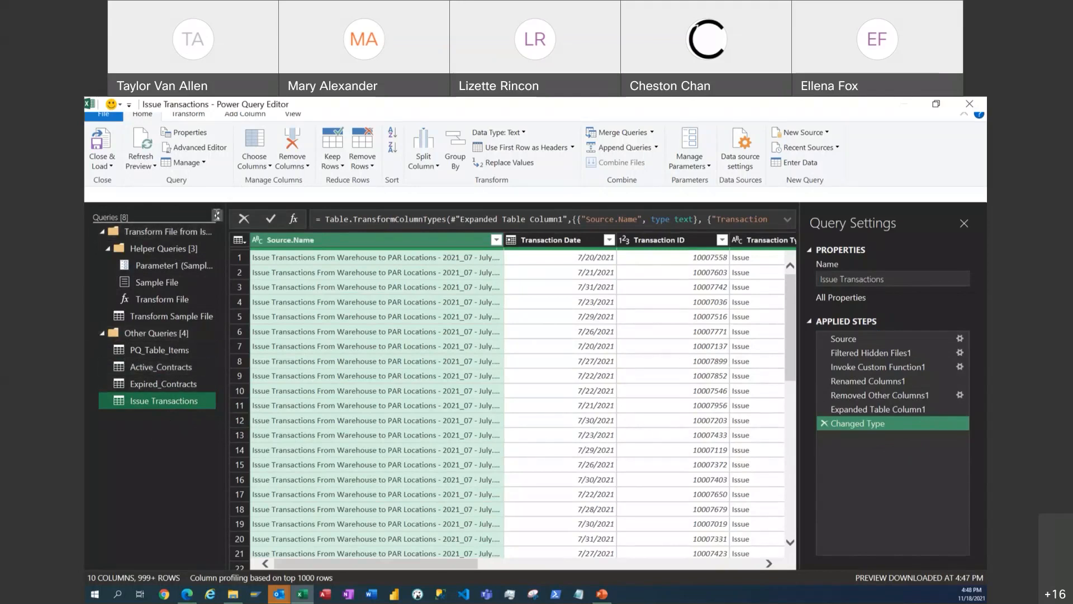
- Collapse the queries list, widen the Source.Name column and examine which monthly file the combined rows come from
click(217, 216)
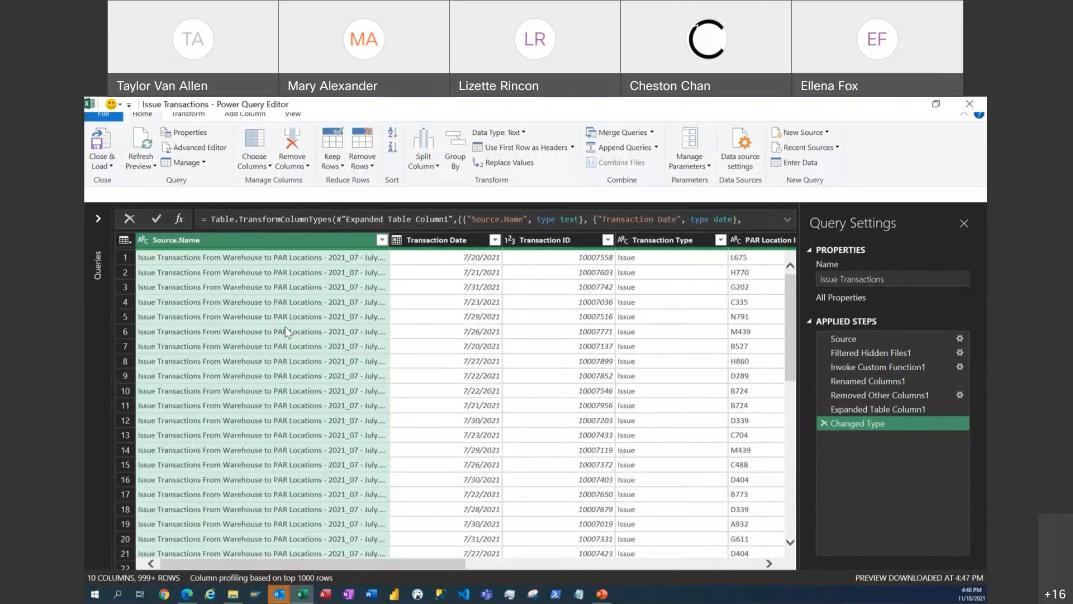
drag(389, 240, 549, 239)
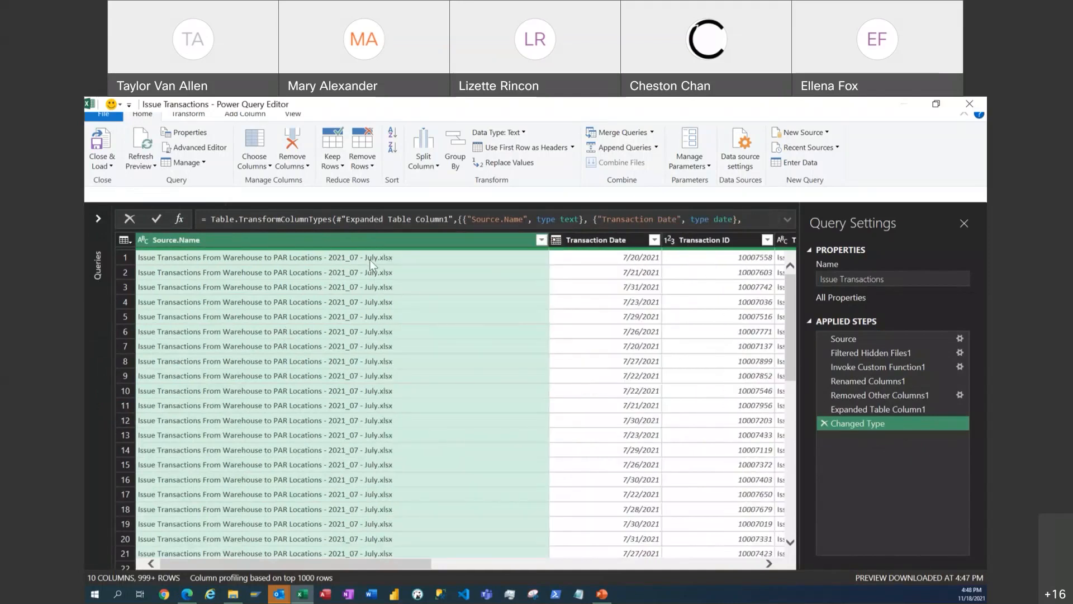
scroll(382, 335, down, 3)
scroll(381, 336, down, 18)
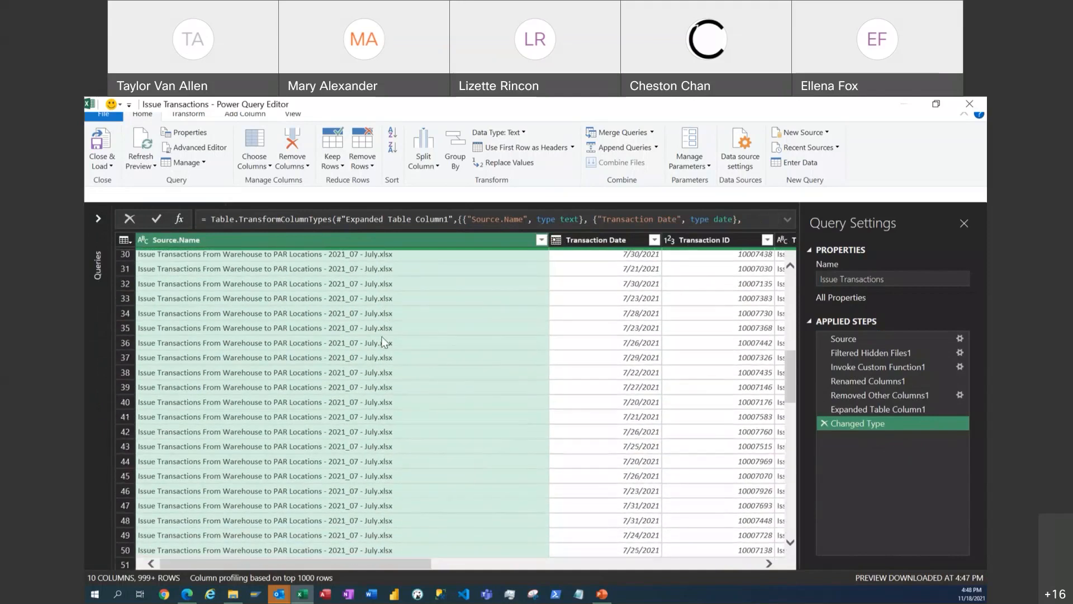
scroll(383, 338, down, 20)
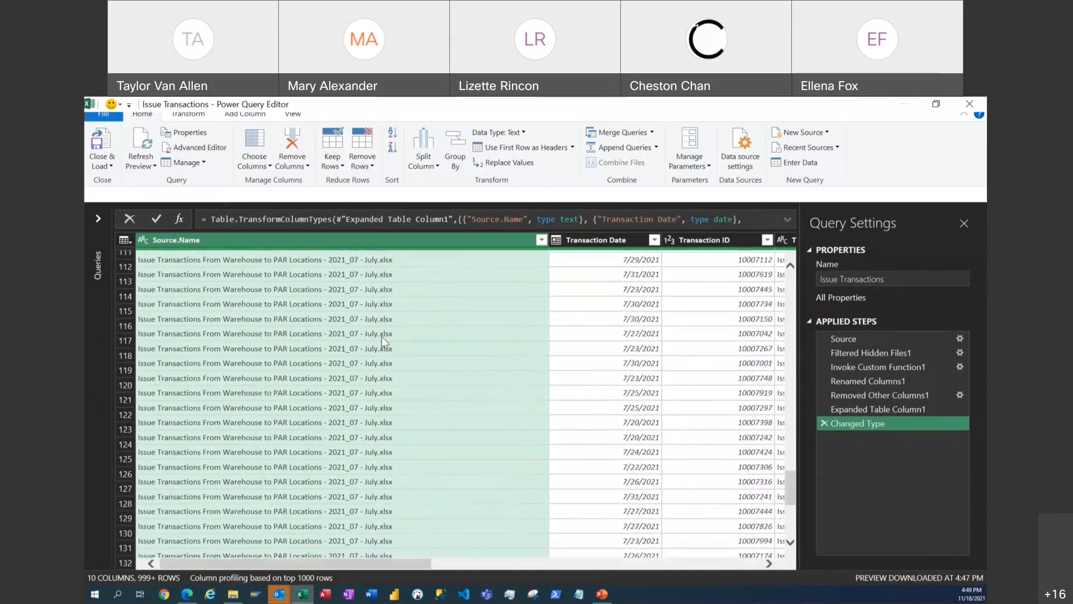
drag(789, 499, 793, 546)
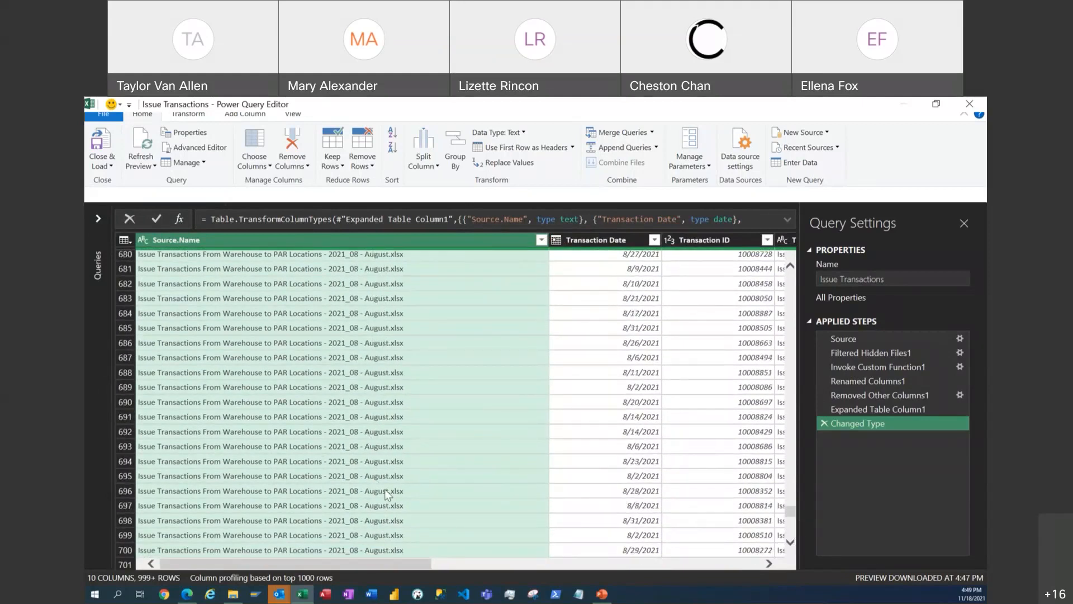
click(789, 527)
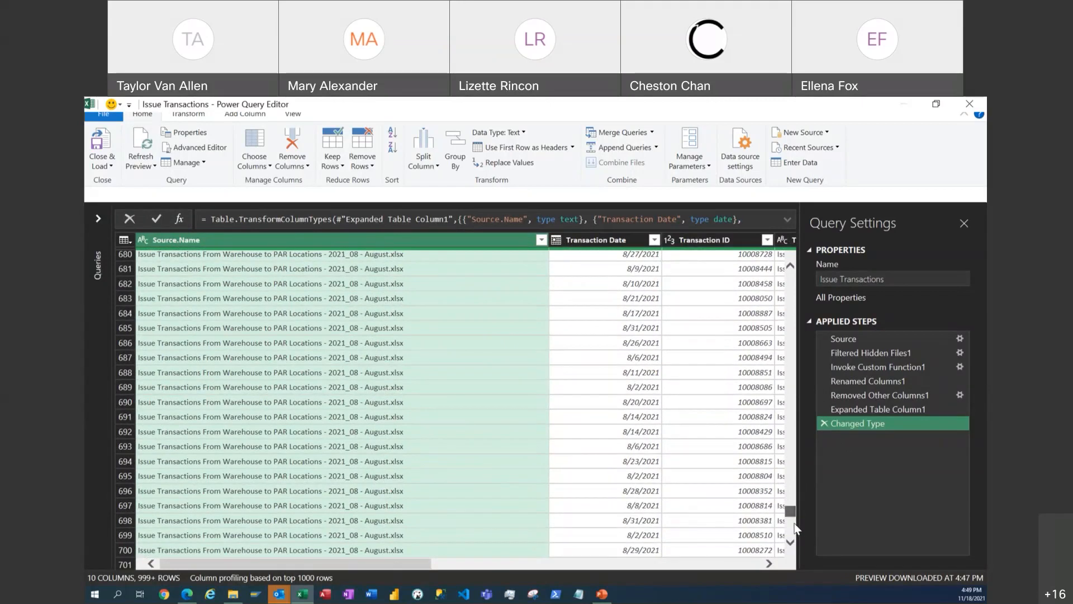
mouse_move(781, 567)
mouse_down()
mouse_move(801, 557)
mouse_move(794, 565)
mouse_up()
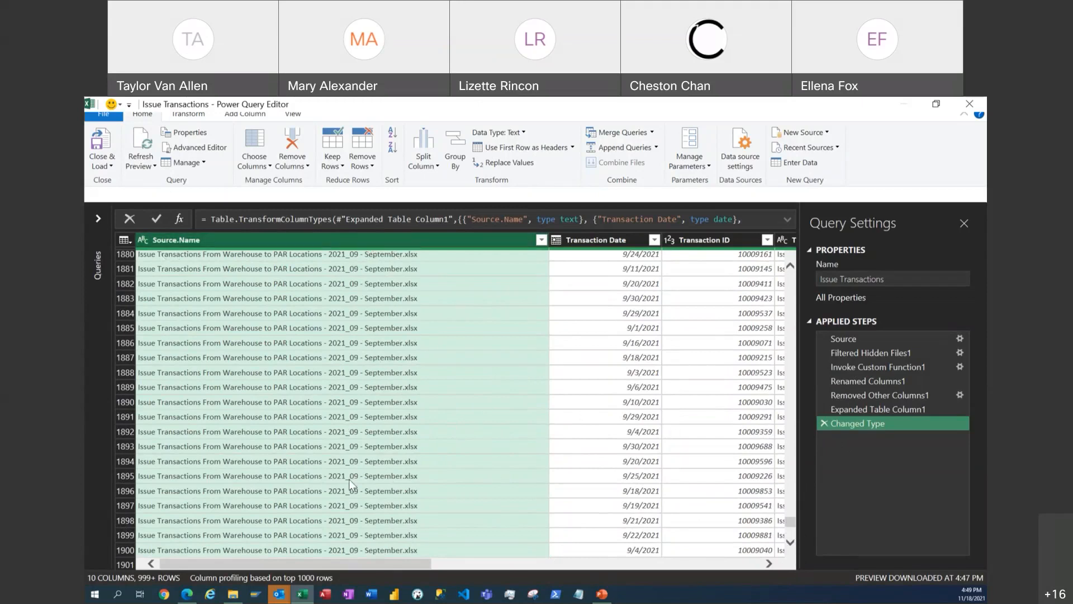
- Remove the Source.Name column from the Issue Transactions query
click(291, 143)
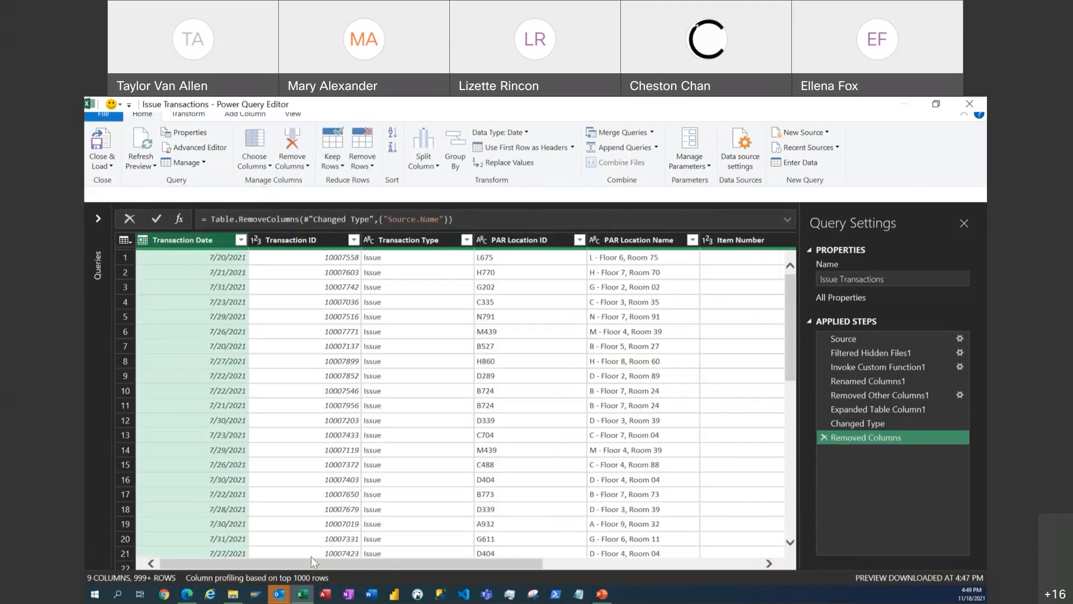
drag(308, 565, 279, 565)
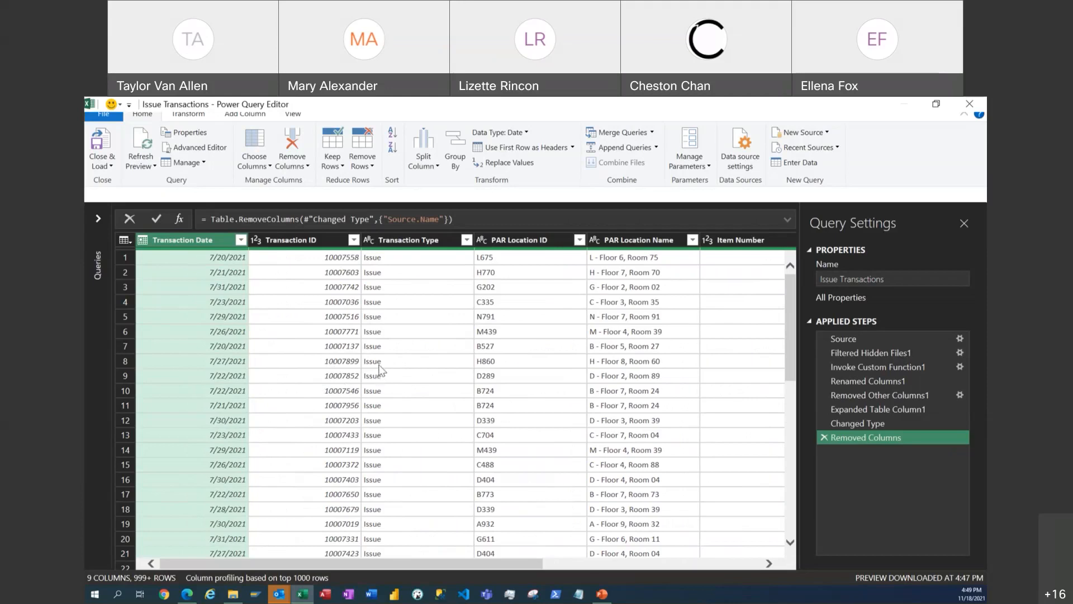
mouse_move(336, 563)
mouse_down()
mouse_move(558, 562)
mouse_move(331, 578)
mouse_up()
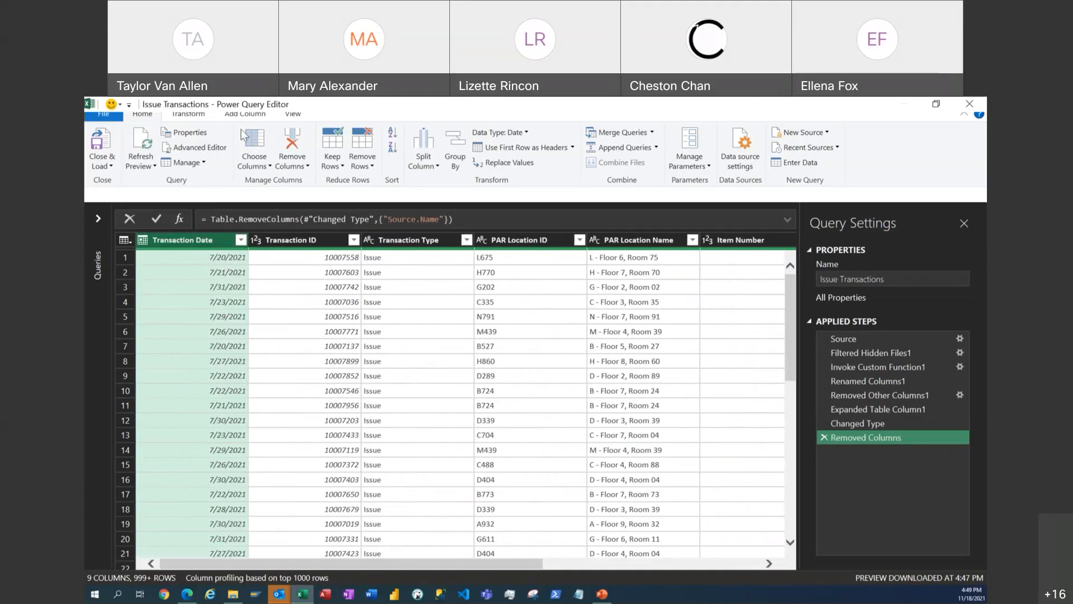
- Add a Year column from examples based on the Transaction Date column, giving 2021 as the sample value
click(229, 115)
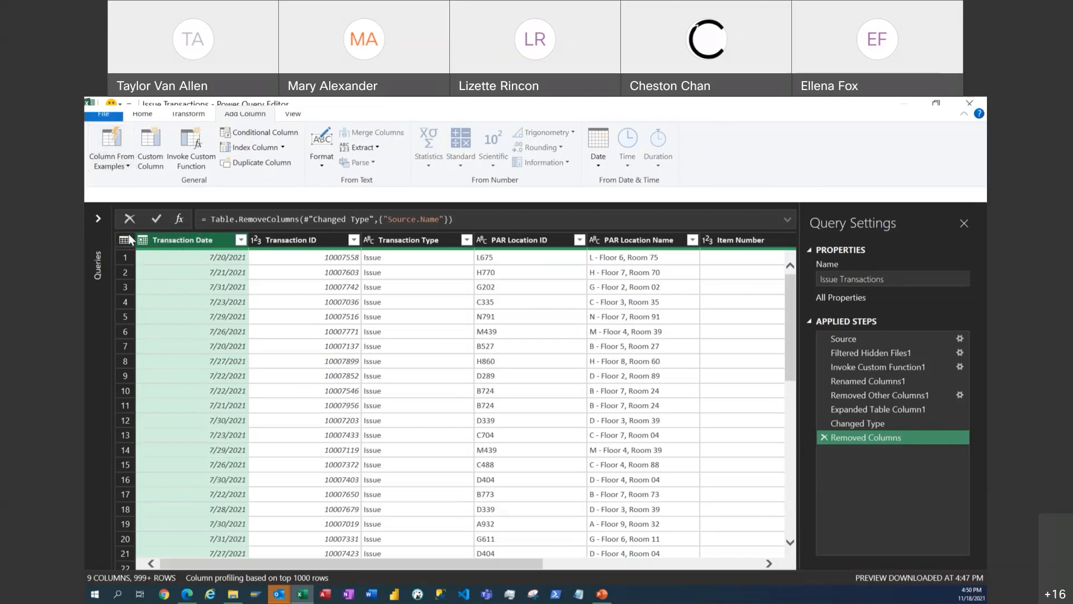
click(120, 167)
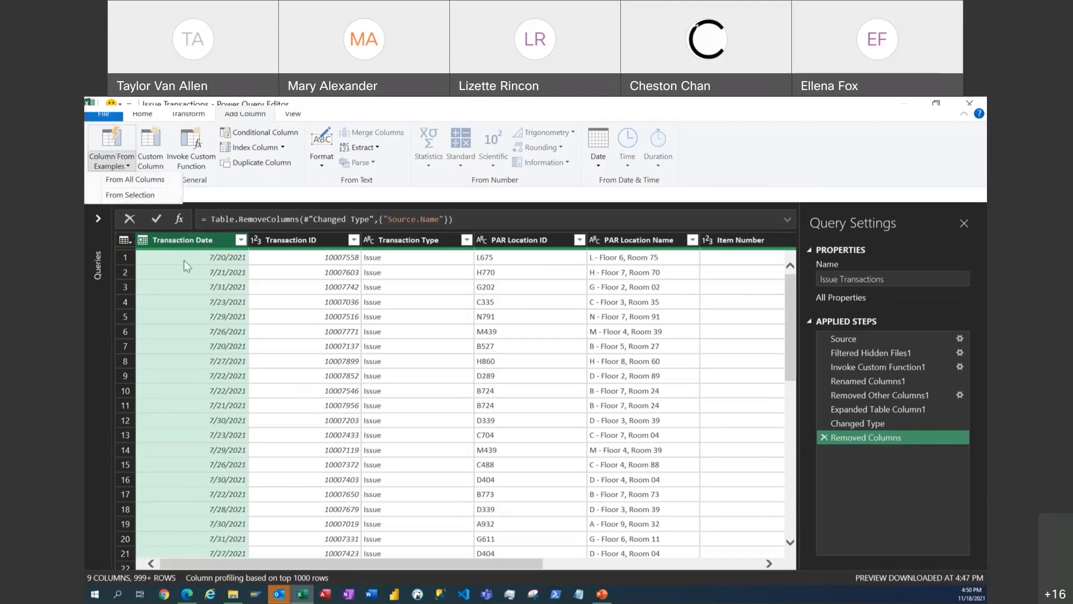
click(129, 195)
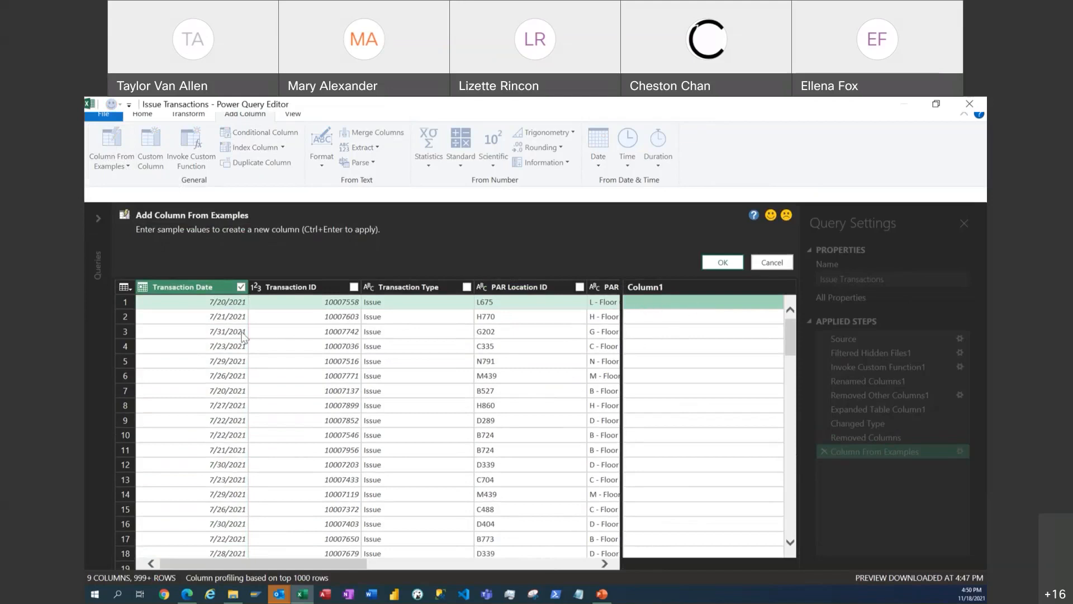
double_click(635, 303)
text(2021)
key(Return)
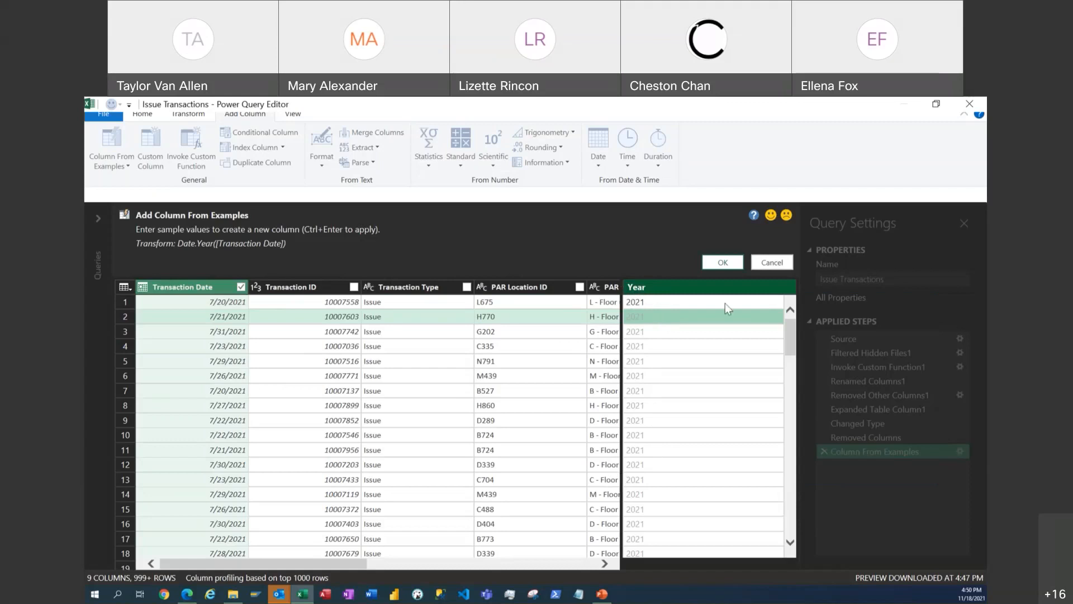
click(726, 264)
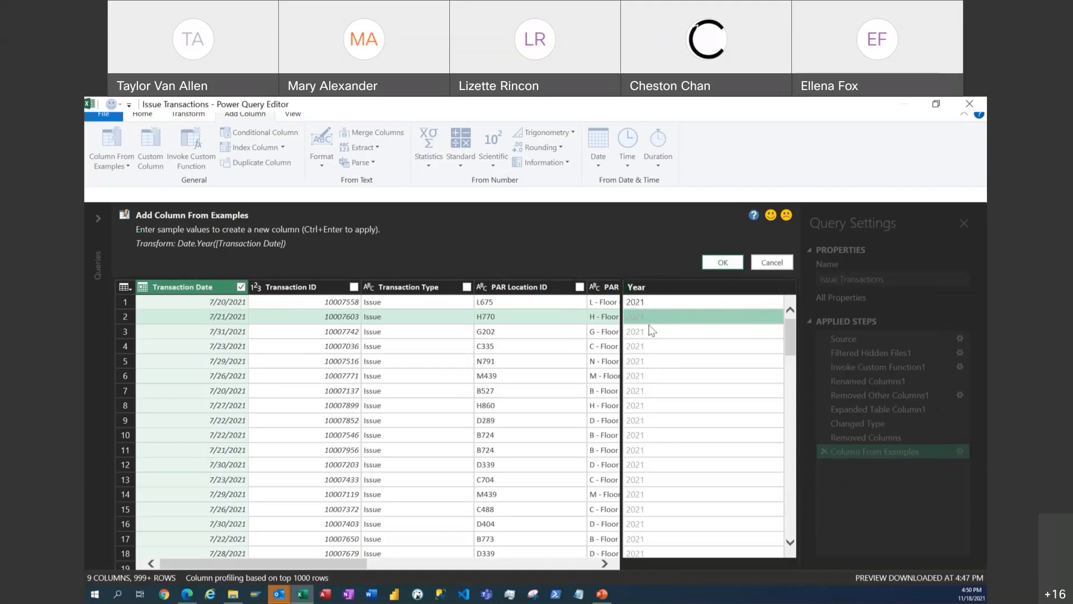
click(720, 263)
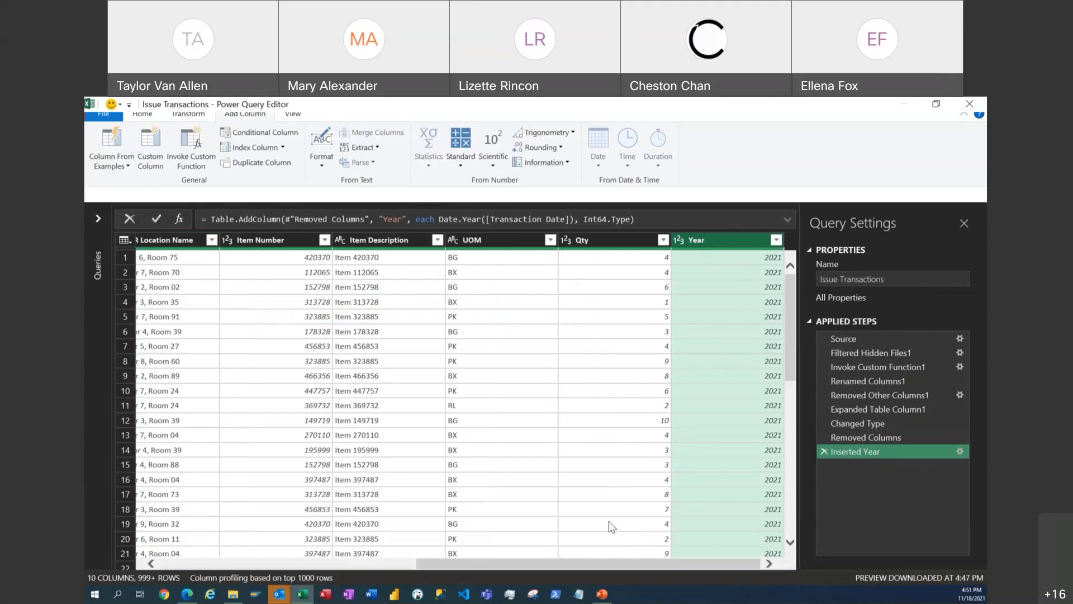
- Add a Month column from examples based on the Transaction Date column, giving 7 as the sample value
drag(601, 567, 344, 567)
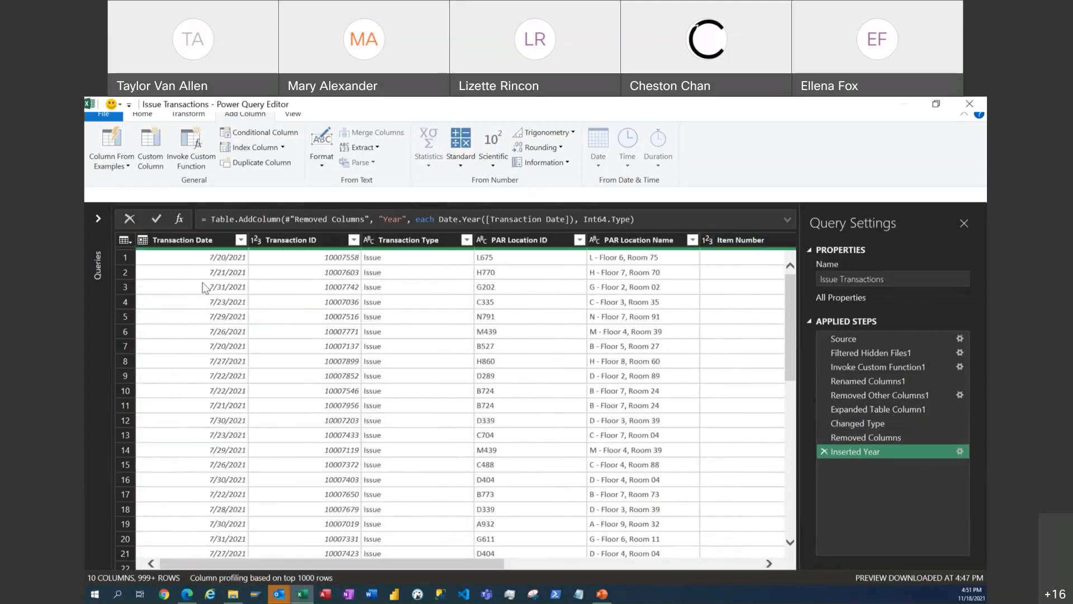
click(206, 240)
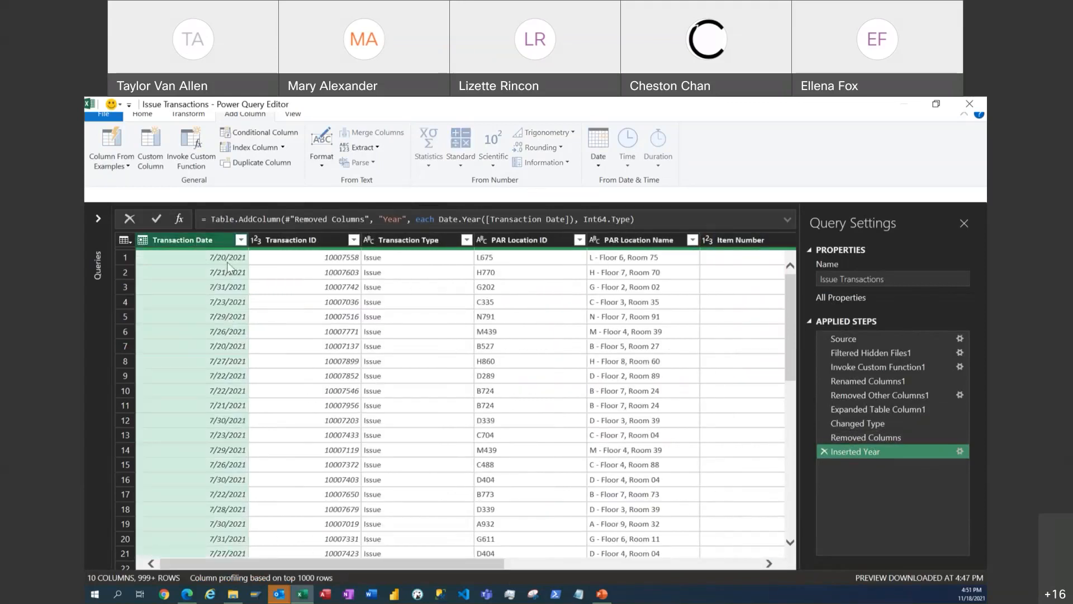
click(125, 165)
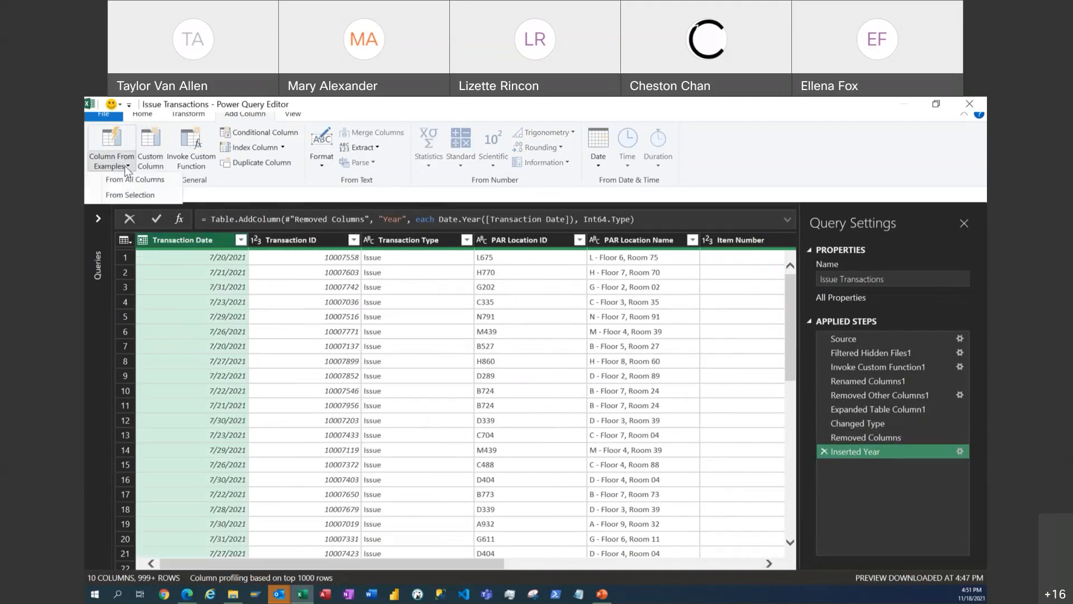
click(117, 196)
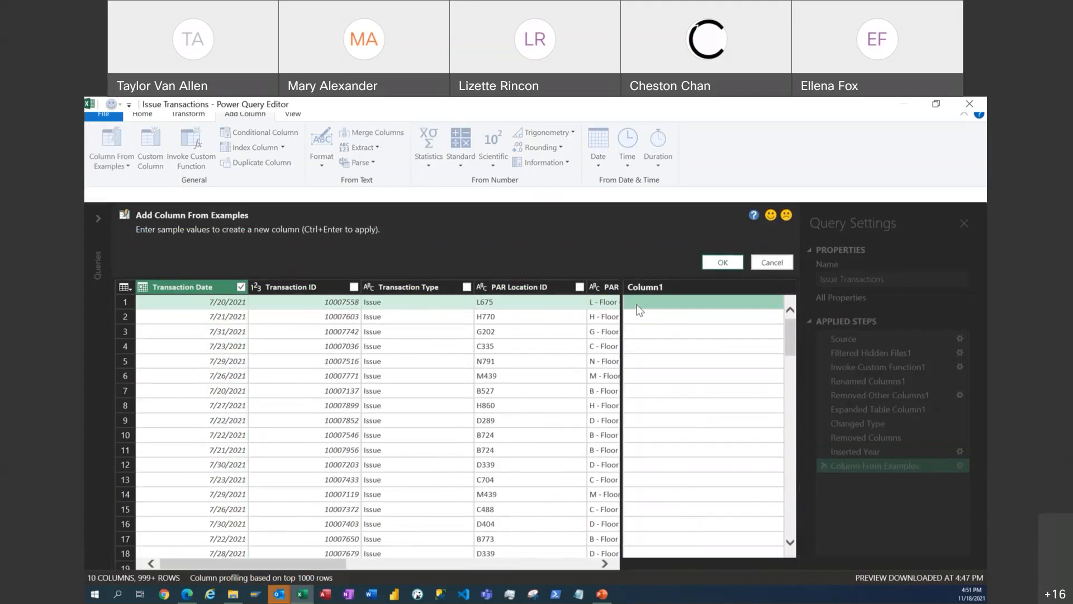
double_click(639, 309)
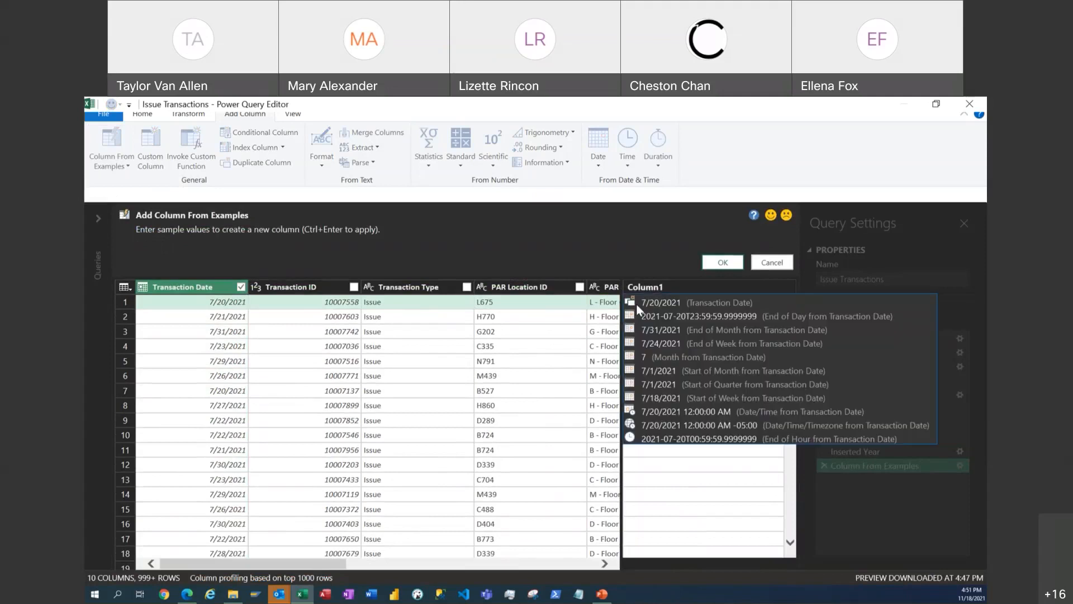
text(7)
key(Return)
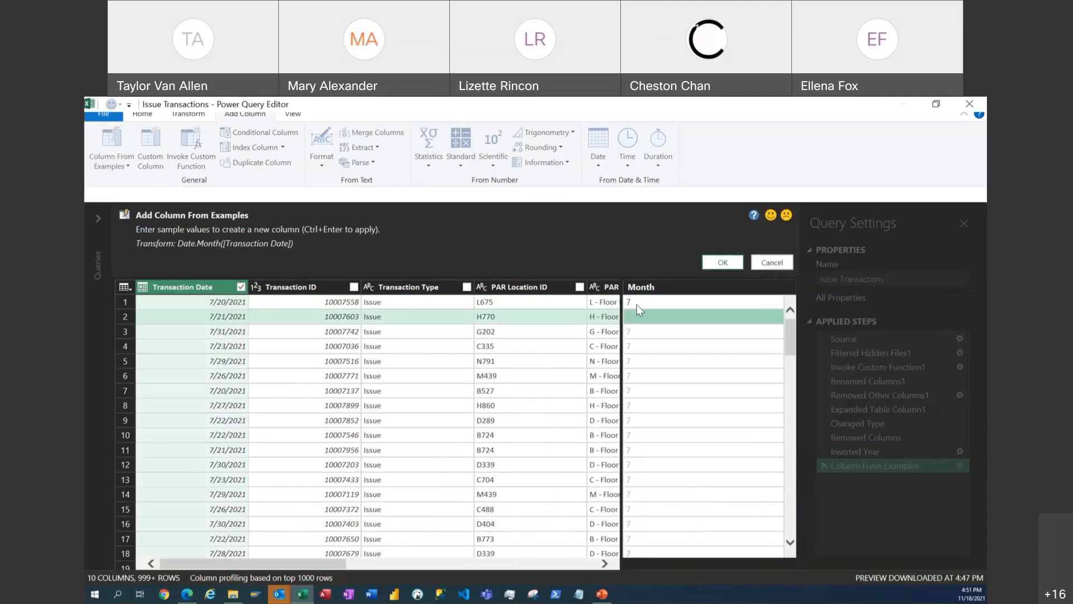
click(647, 290)
click(723, 262)
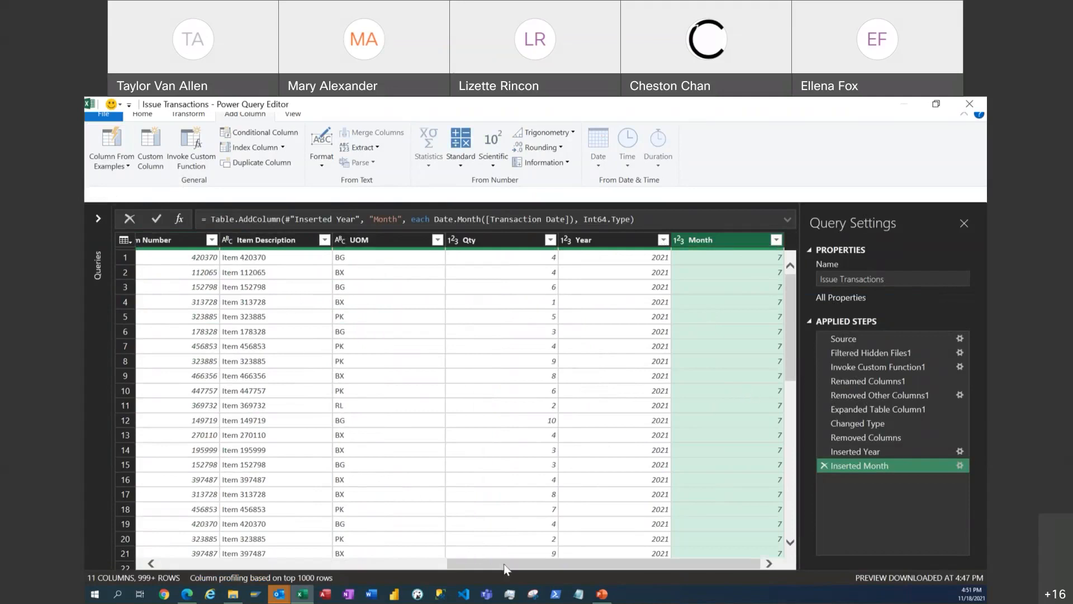
- Add a Month Name column from examples based on the Transaction Date column, giving July as the sample value
drag(461, 566, 173, 566)
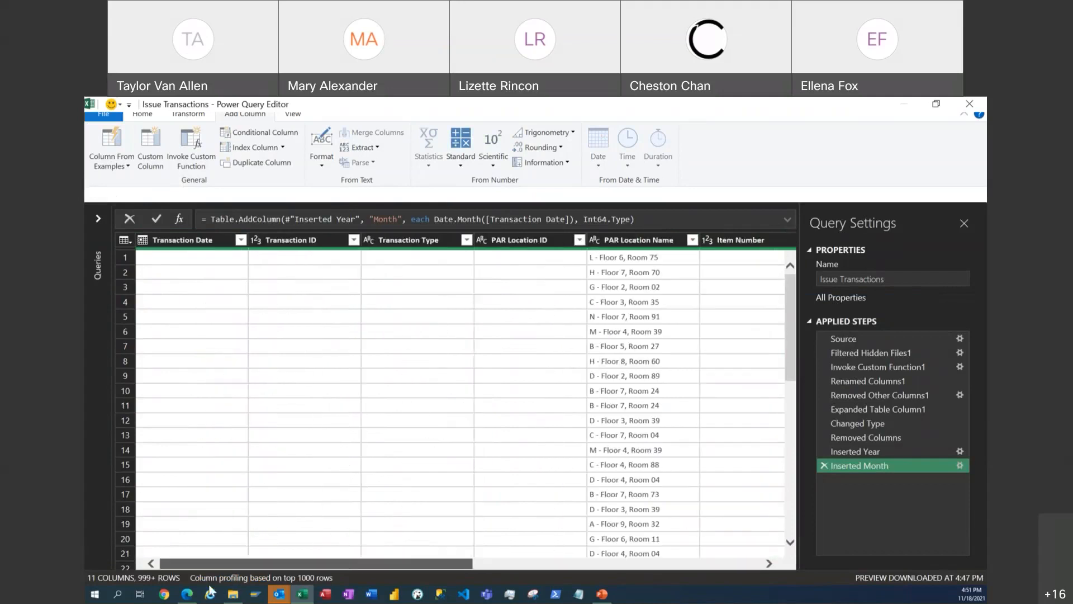
click(210, 241)
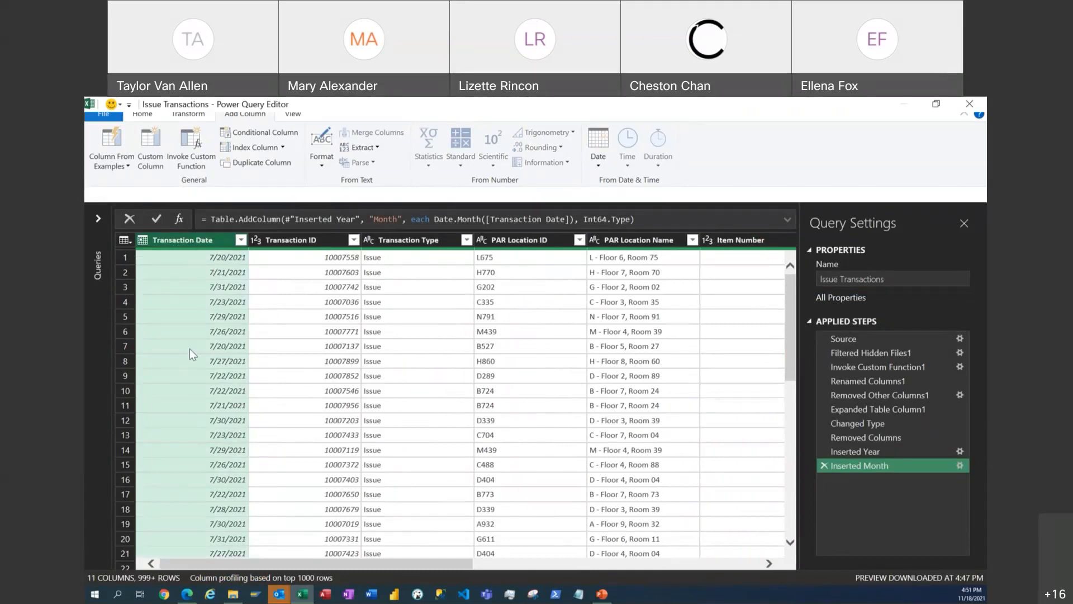
click(107, 169)
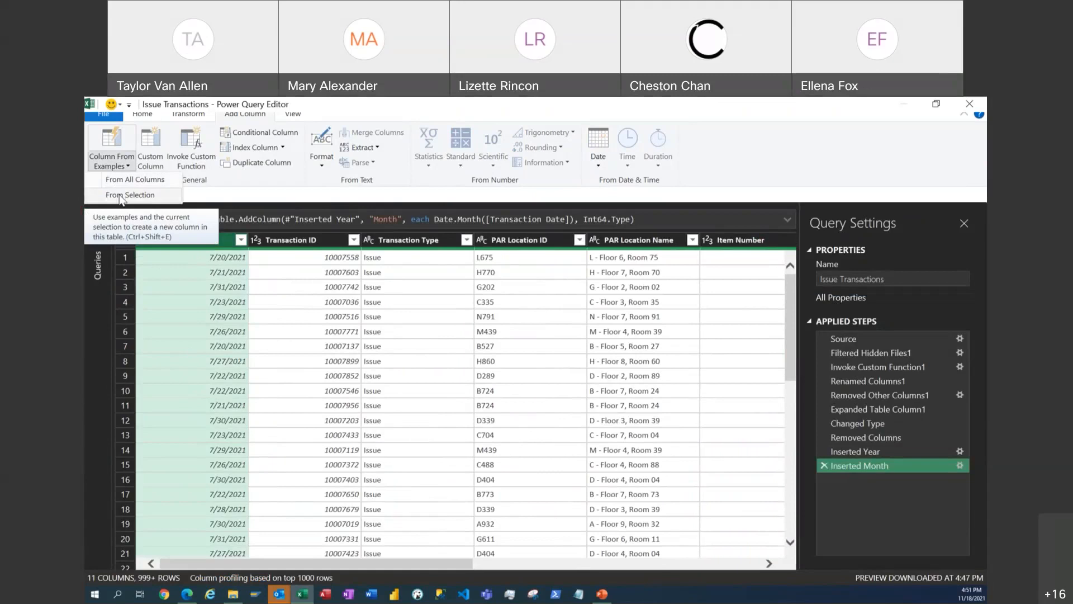
click(120, 195)
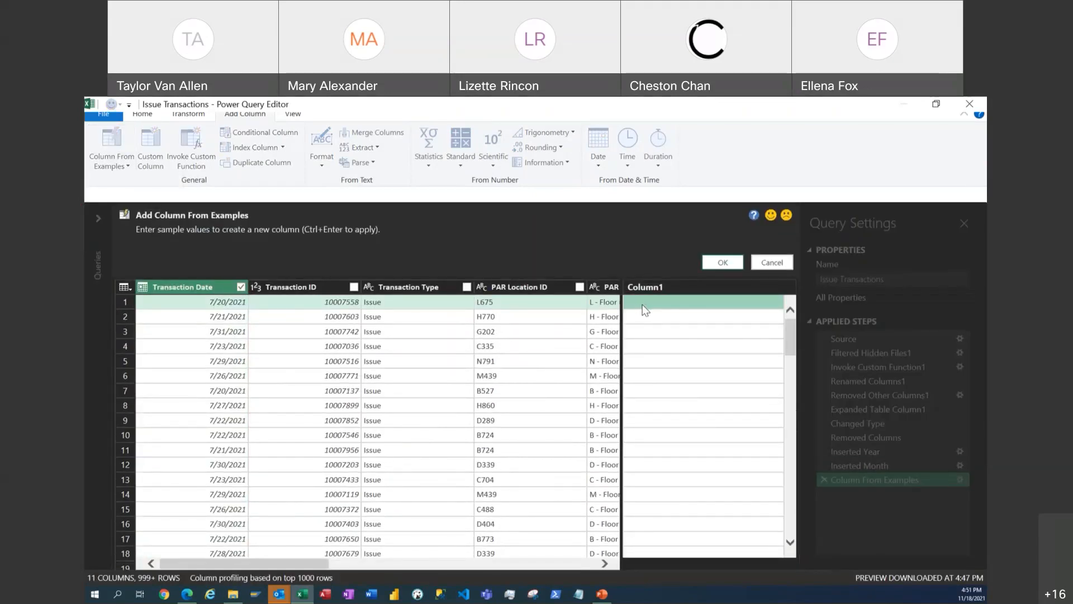
text(July)
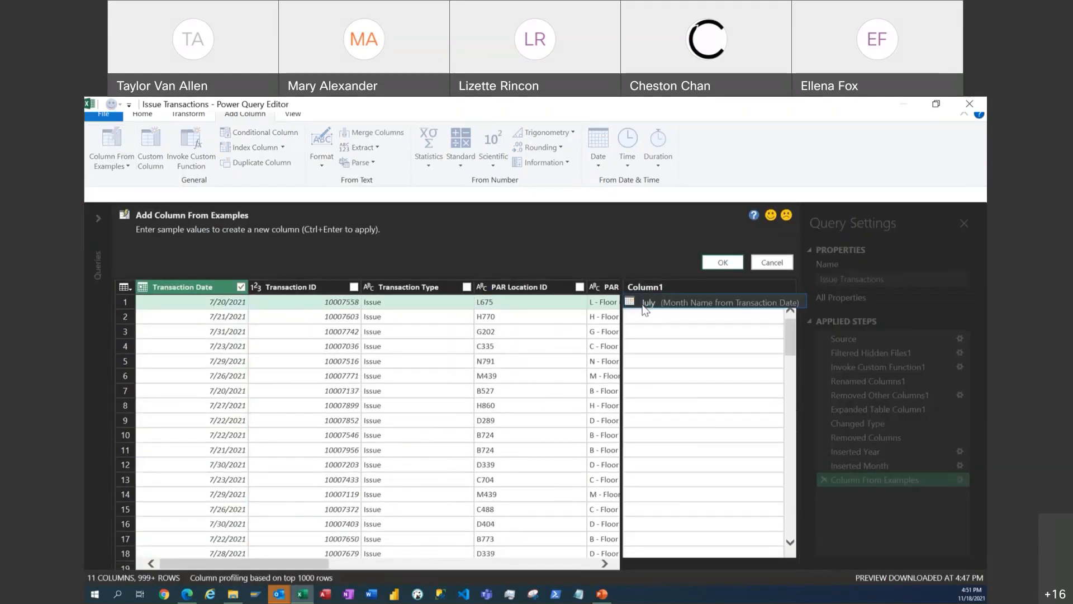
key(Return)
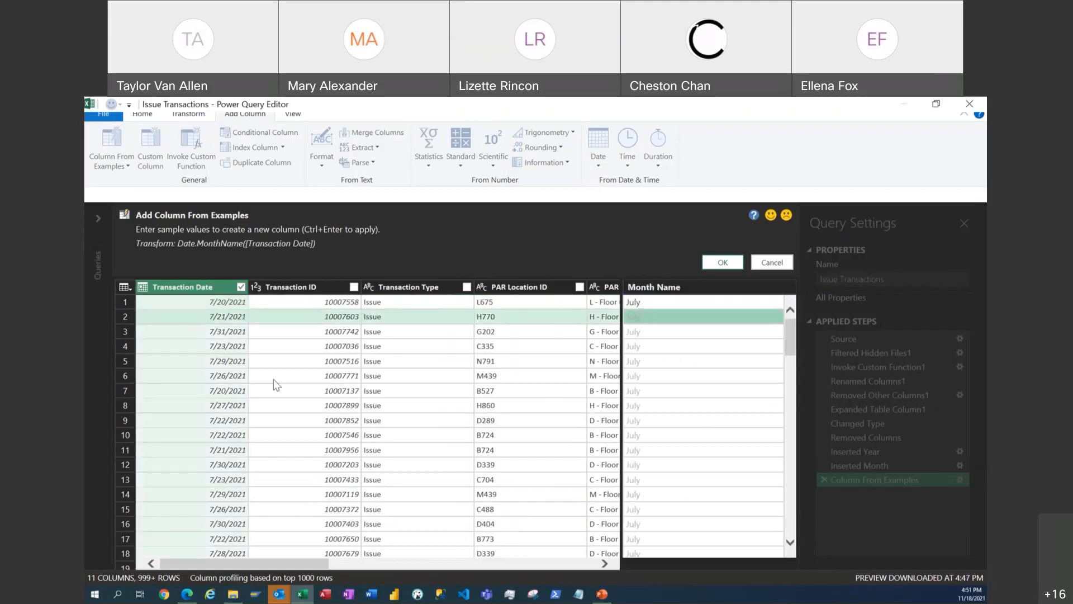
click(632, 290)
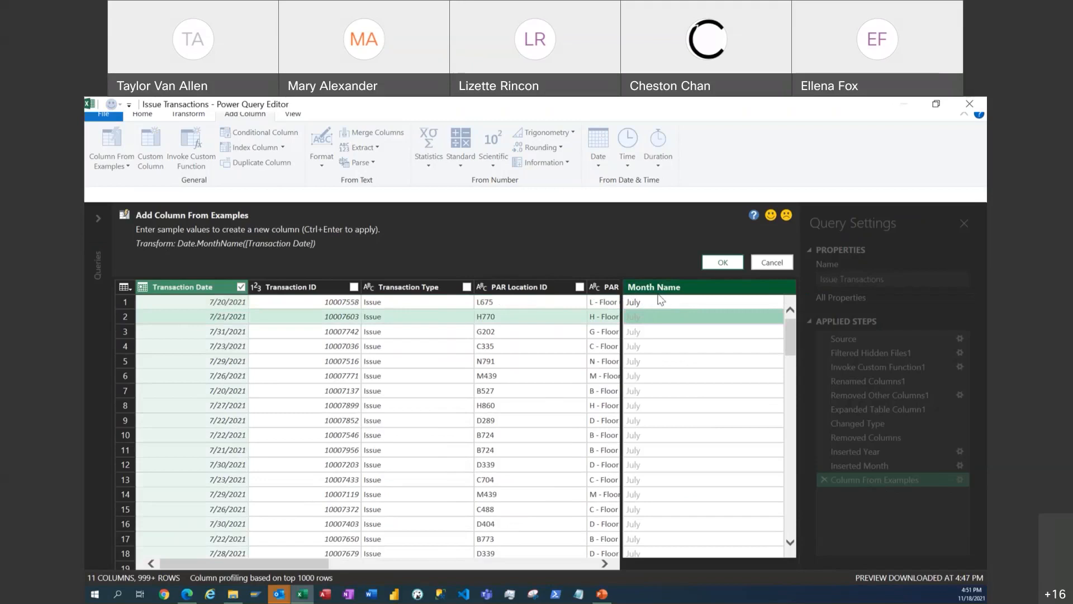
click(723, 262)
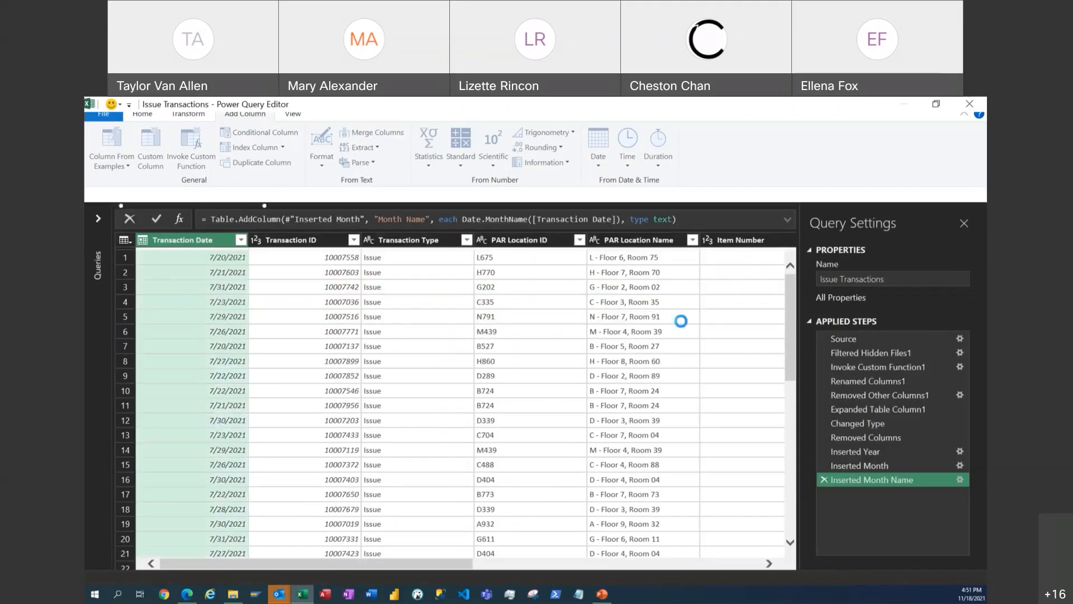
drag(789, 313, 797, 254)
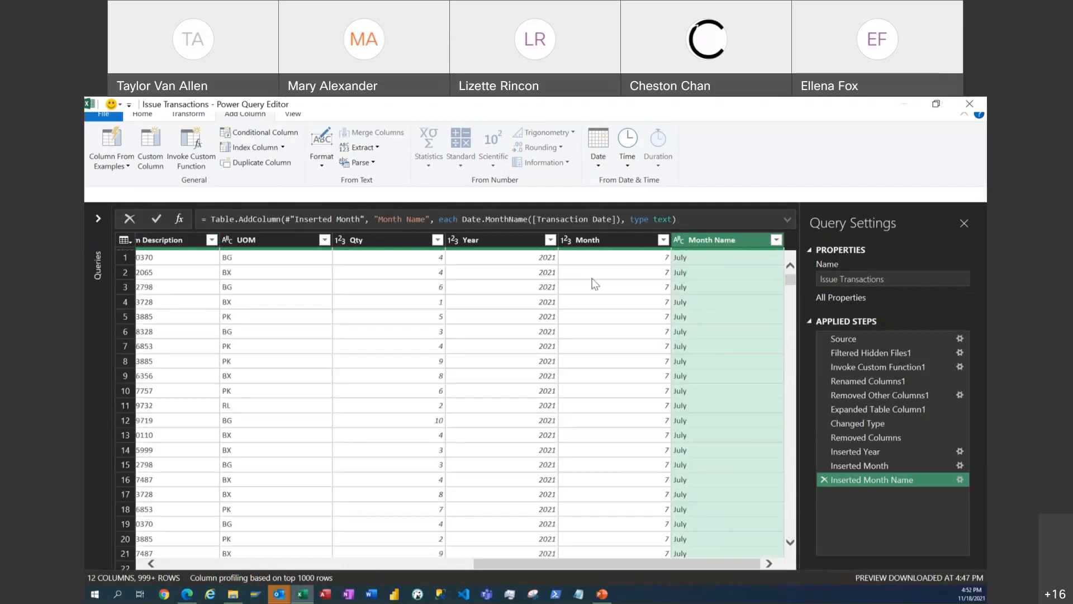
- Start a column from examples based on the PAR Location Name column, giving Floor 6 as the sample value
drag(661, 561, 370, 571)
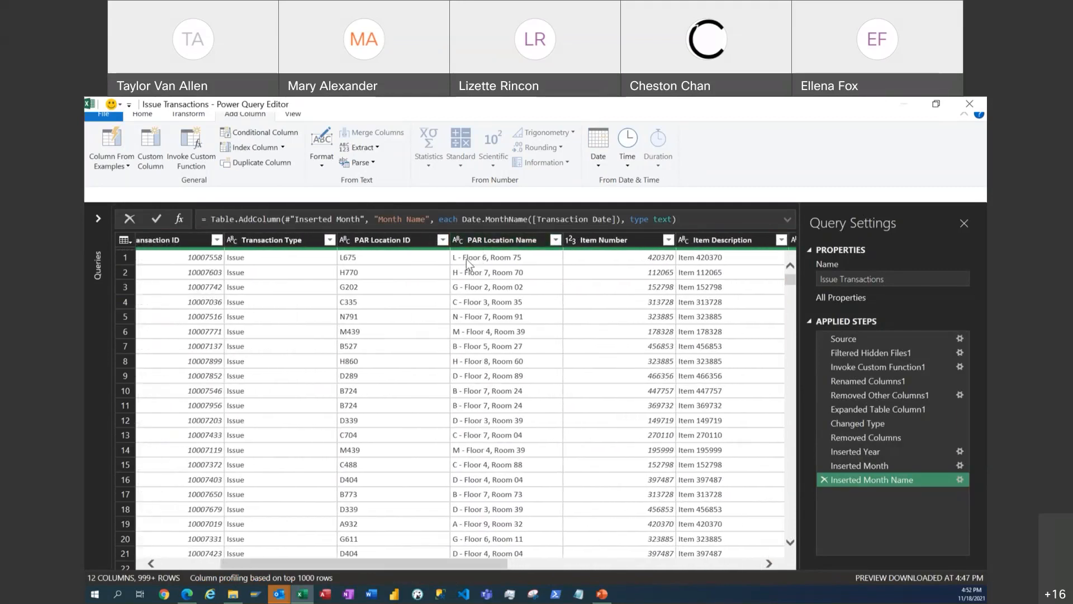
click(505, 240)
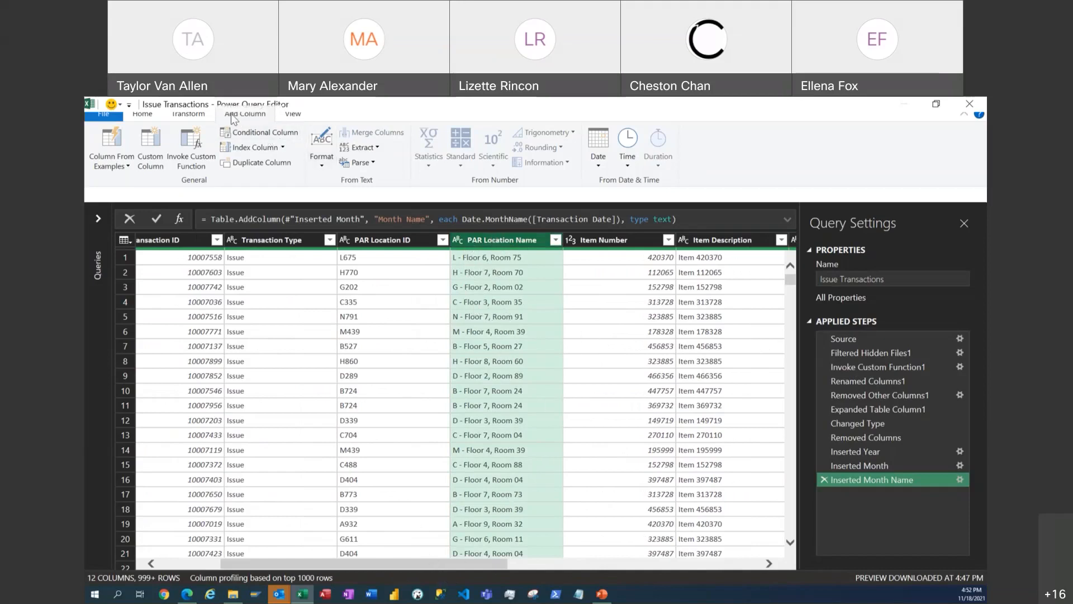
click(112, 161)
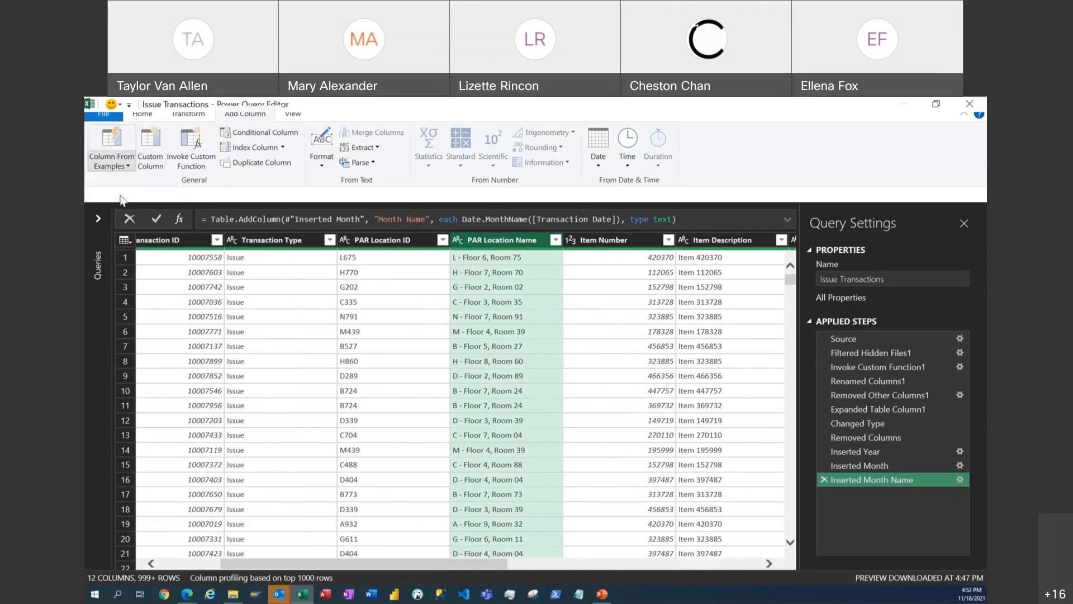
click(124, 195)
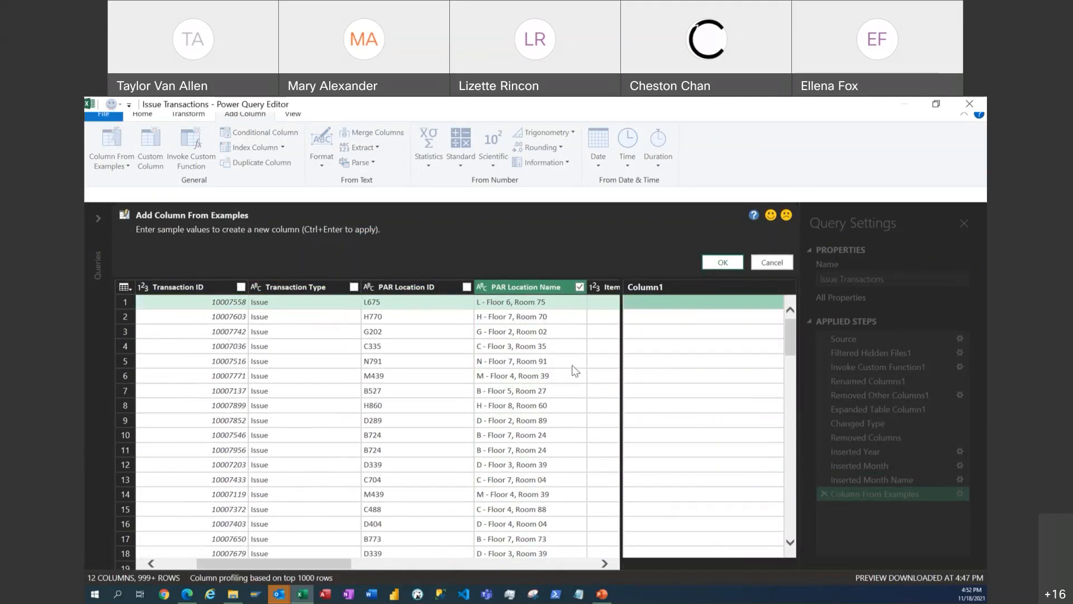
double_click(638, 303)
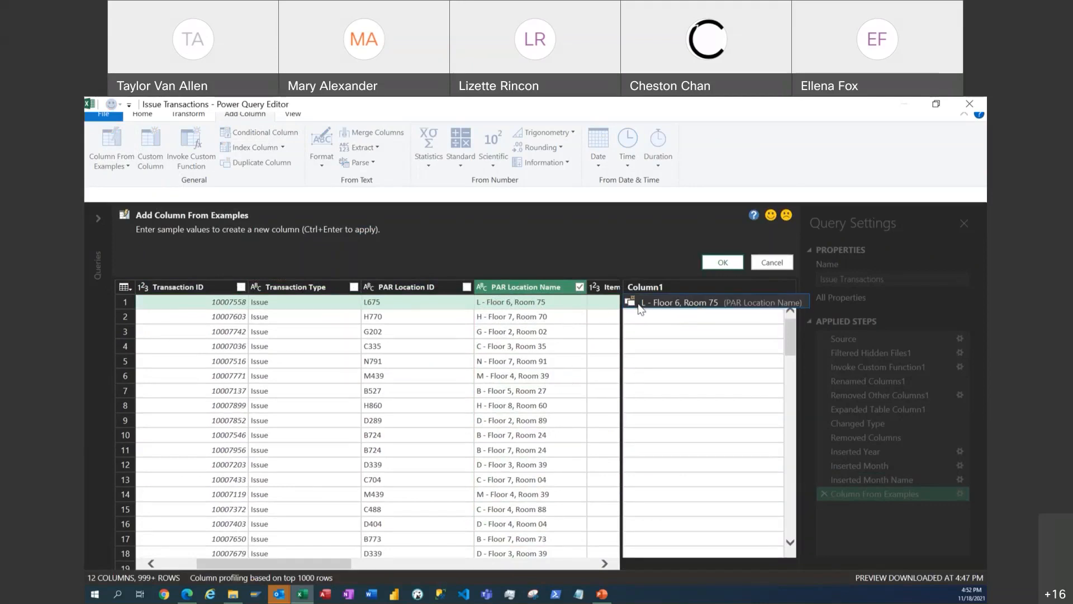
text(Floor 6)
key(Return)
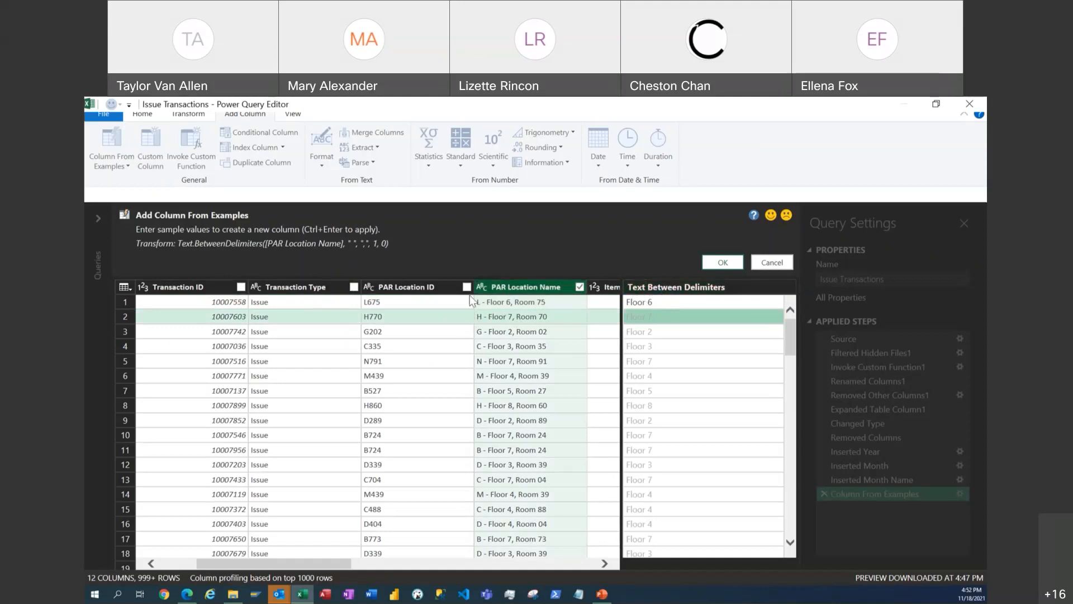
- Name the new example-based column Floor Number and add it to the Issue Transactions query
click(650, 292)
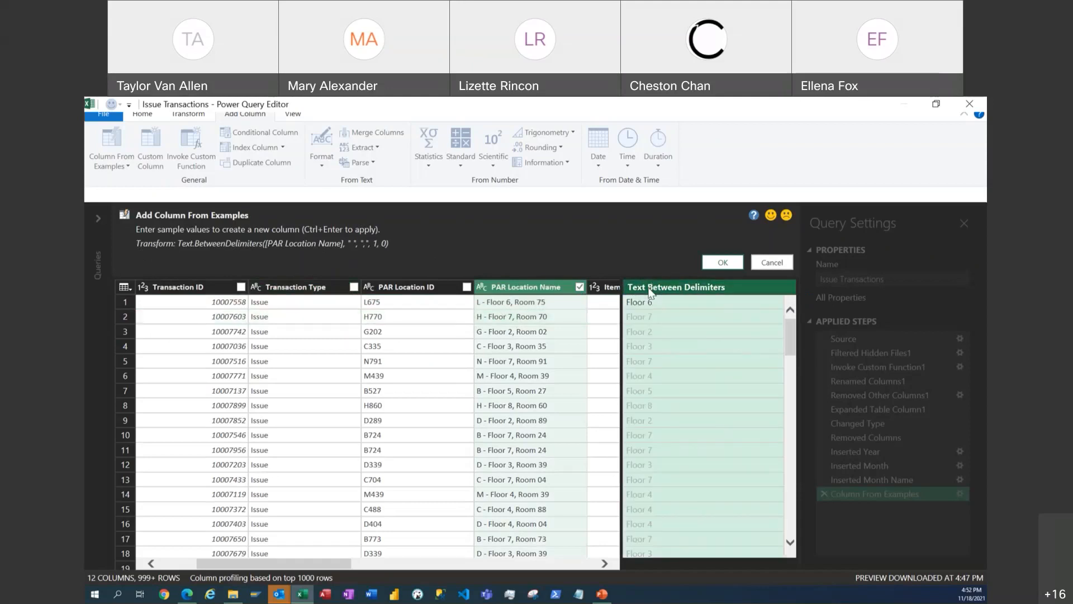
double_click(650, 290)
key(BackSpace)
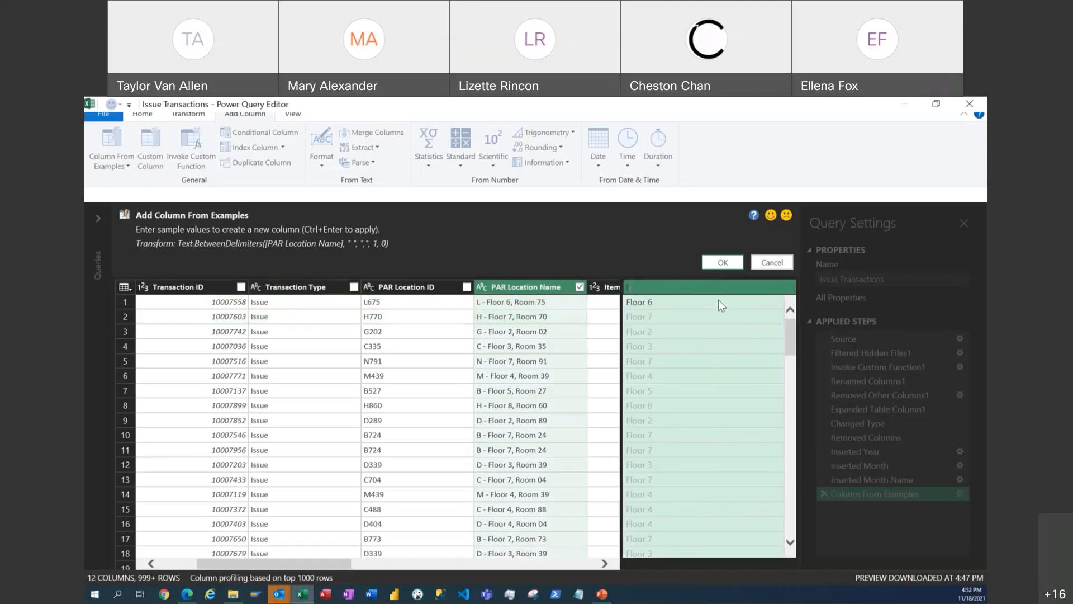
text(Floor Number)
key(Return)
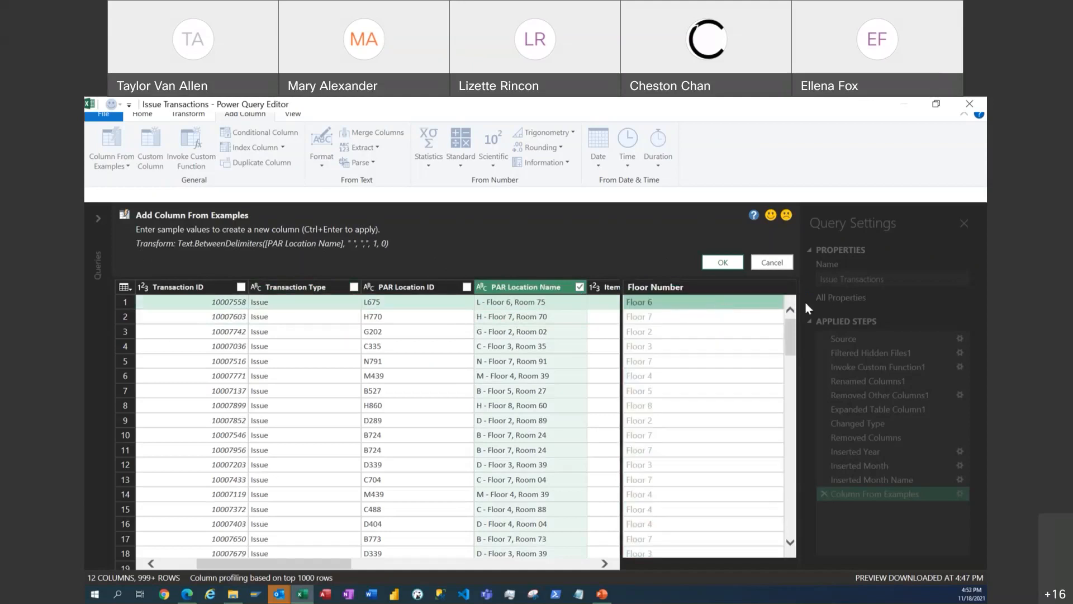
key(ctrl+Return)
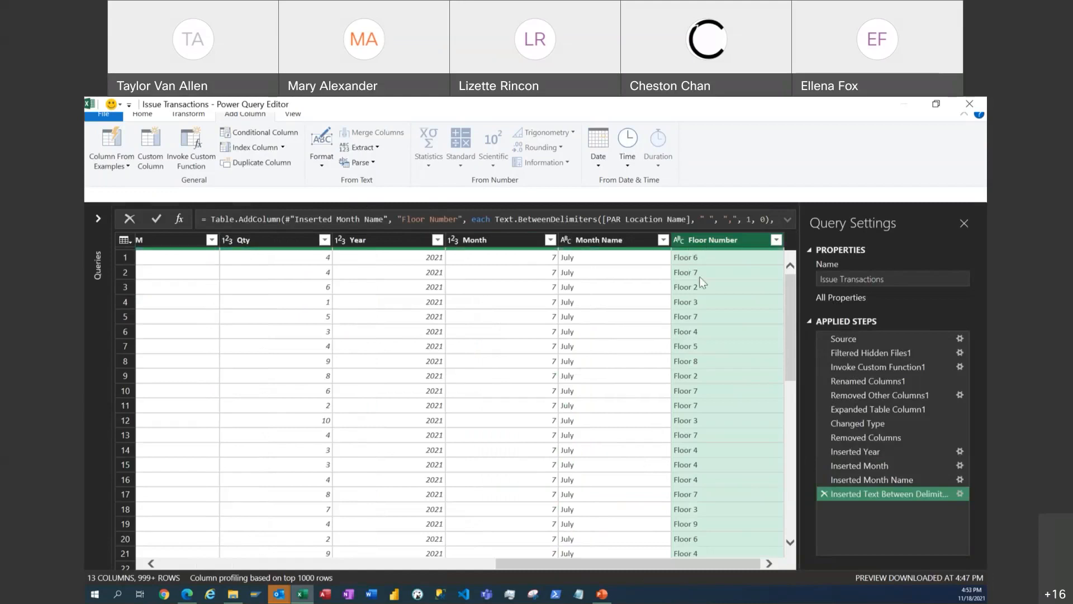
drag(788, 301, 792, 279)
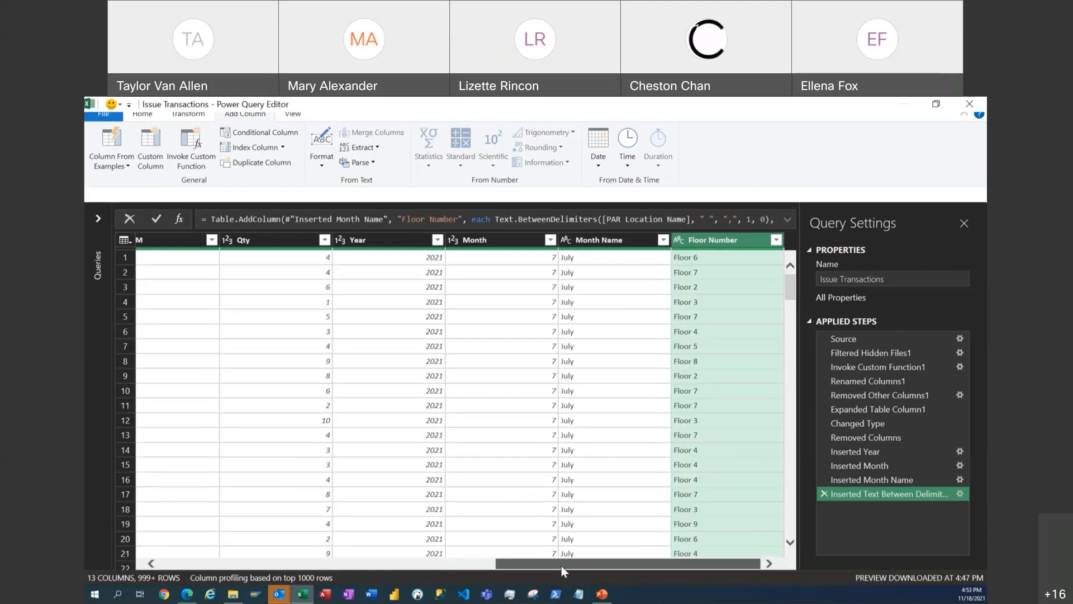
- Close the query editor and load Issue Transactions as a PivotTable report in cell B10 of the existing worksheet
drag(572, 569, 236, 569)
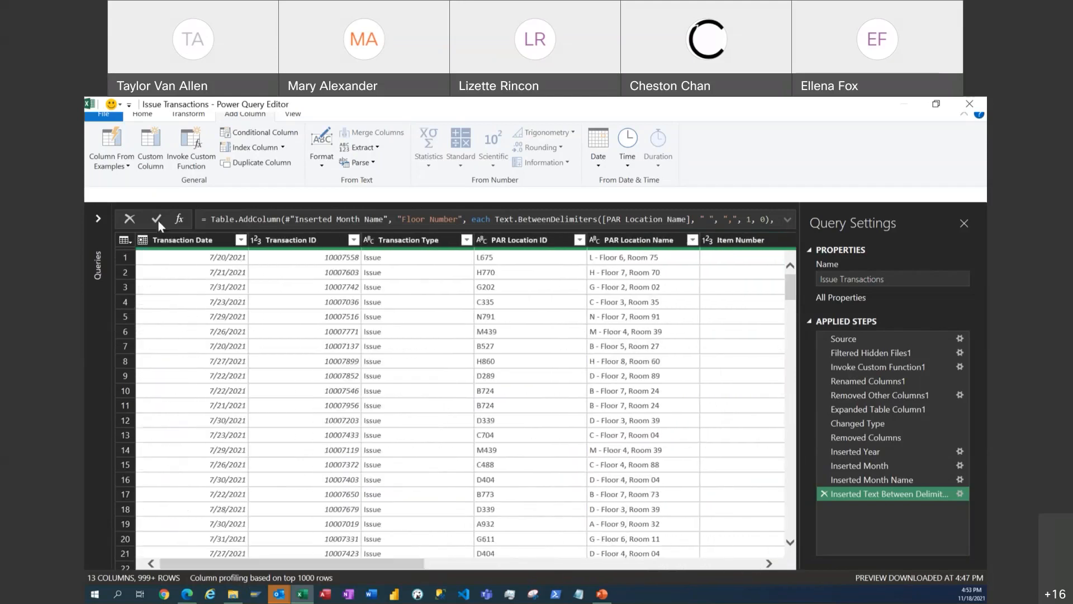
click(142, 113)
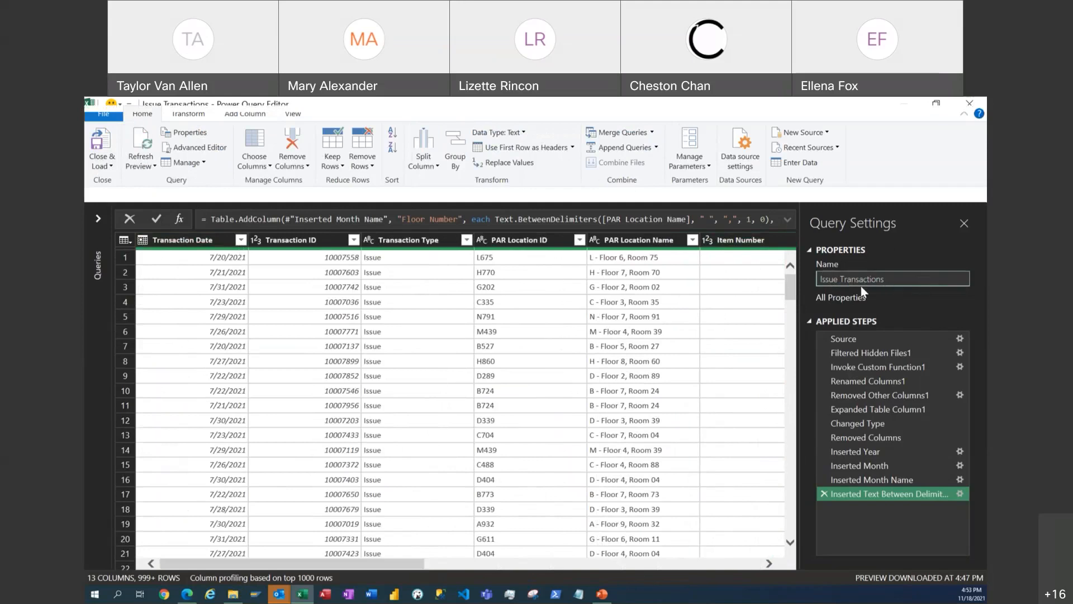
click(101, 163)
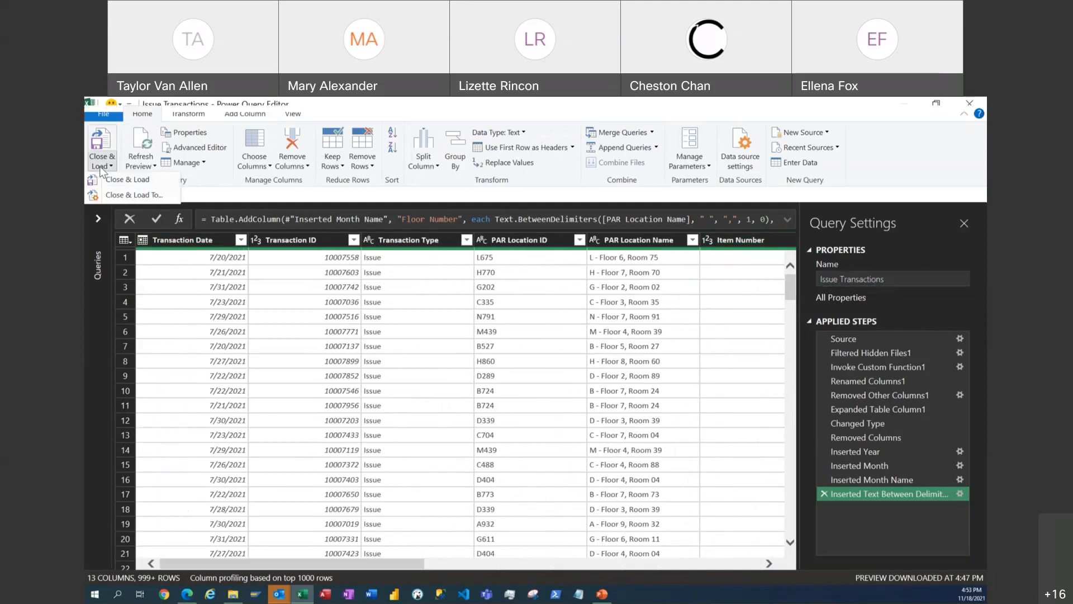
click(124, 195)
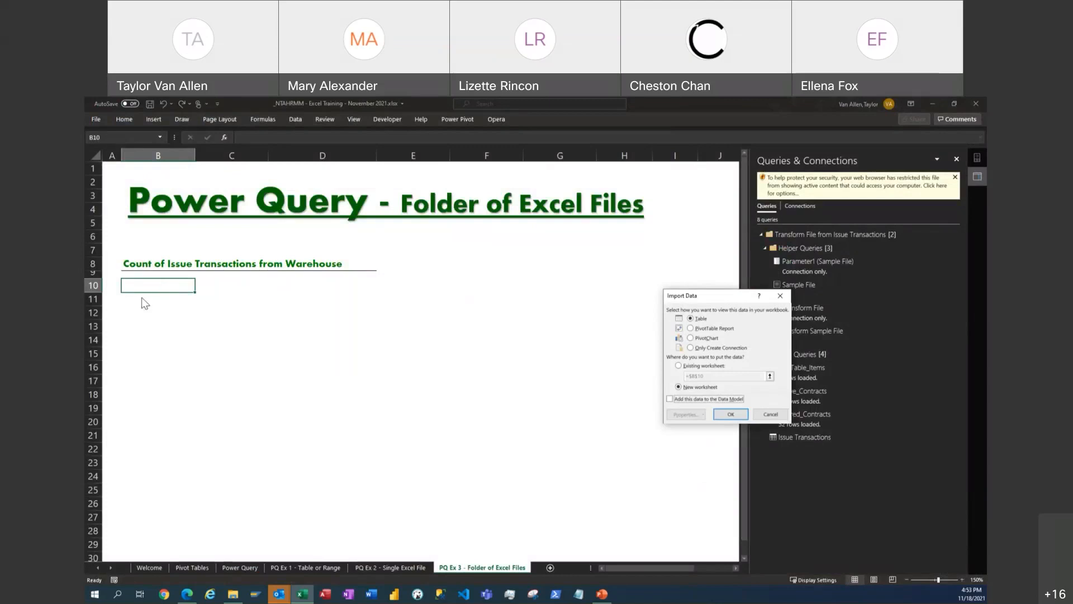
click(696, 329)
click(678, 366)
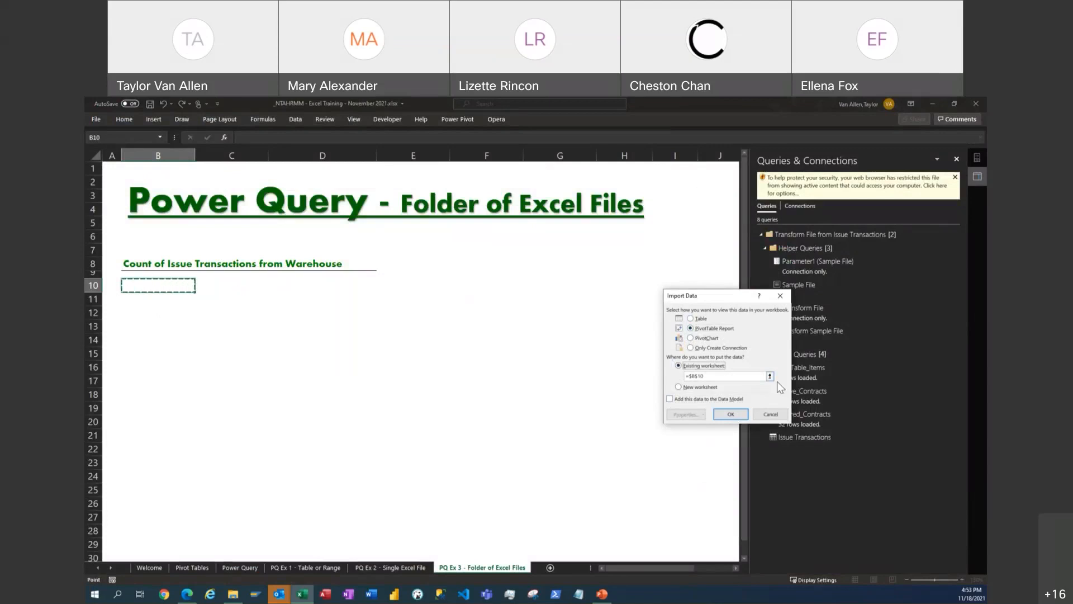
click(733, 415)
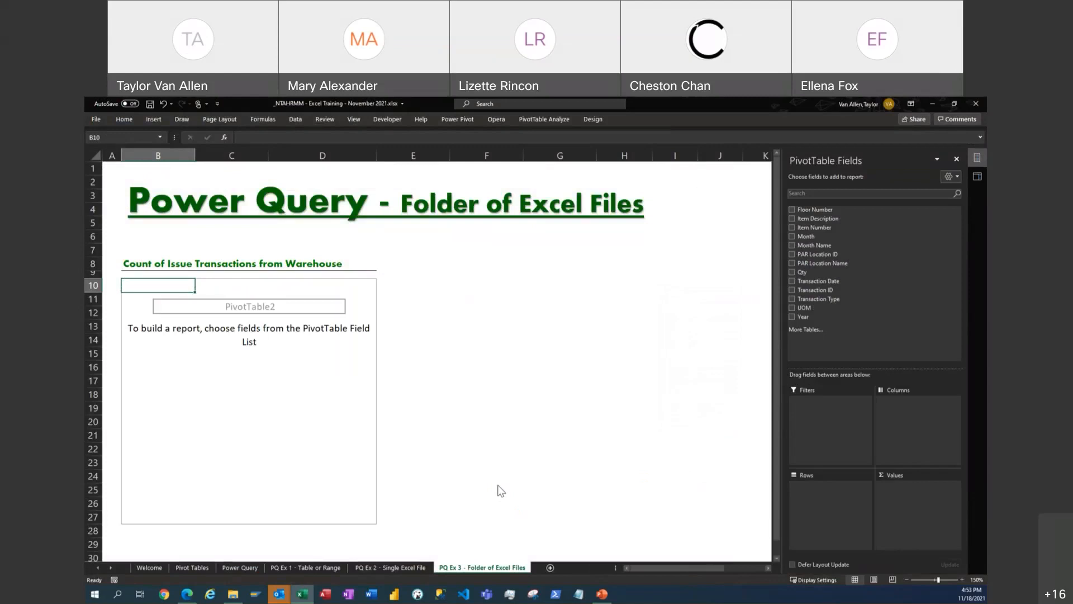
- Build the PivotTable with Month Name as rows and Transaction ID as values
drag(836, 280, 837, 290)
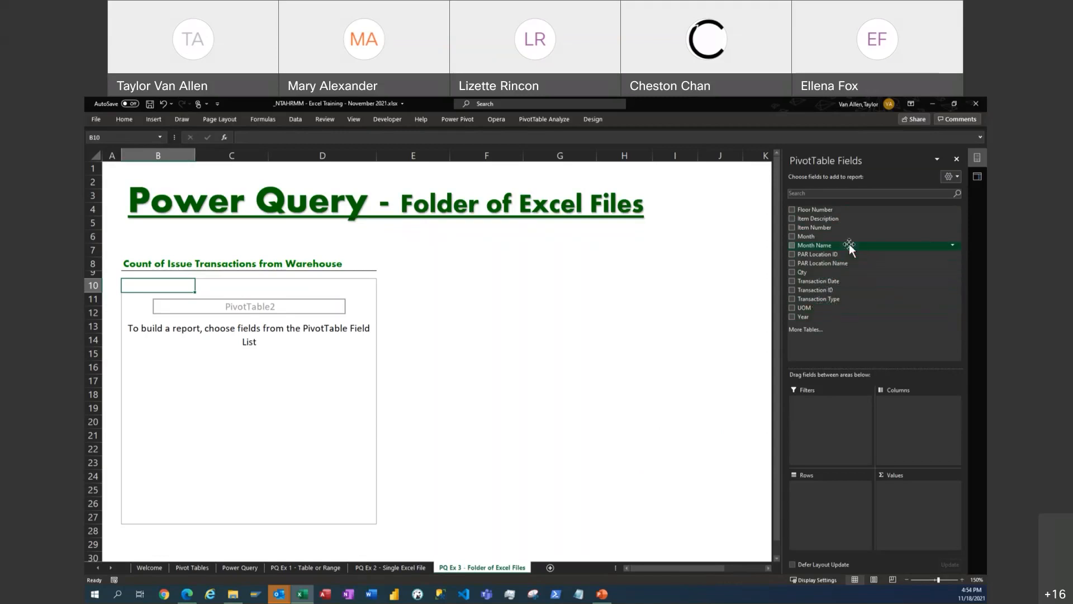
drag(836, 245, 831, 486)
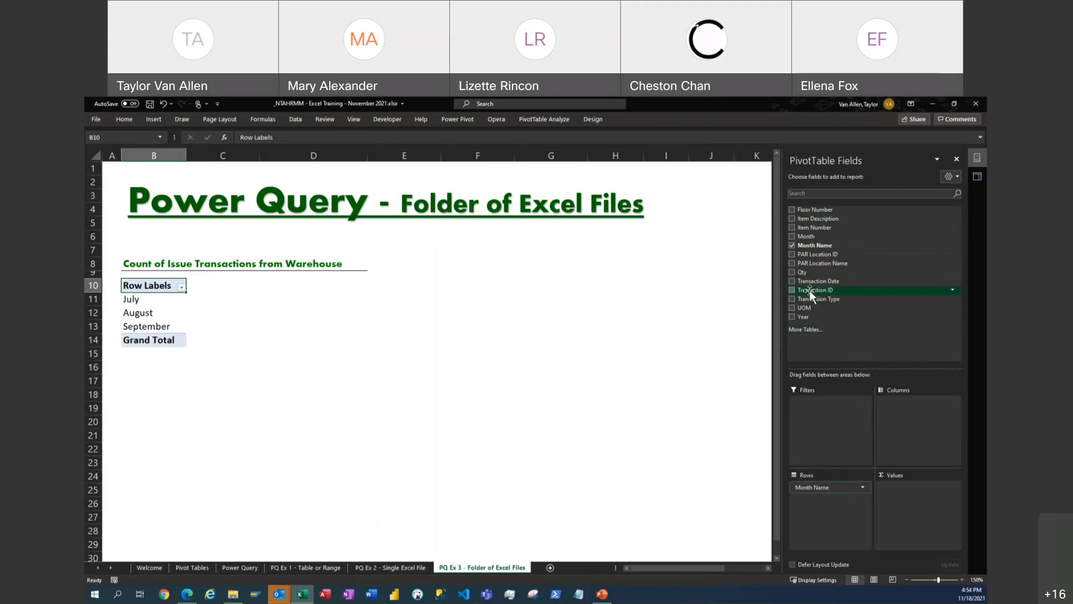
drag(809, 290, 898, 493)
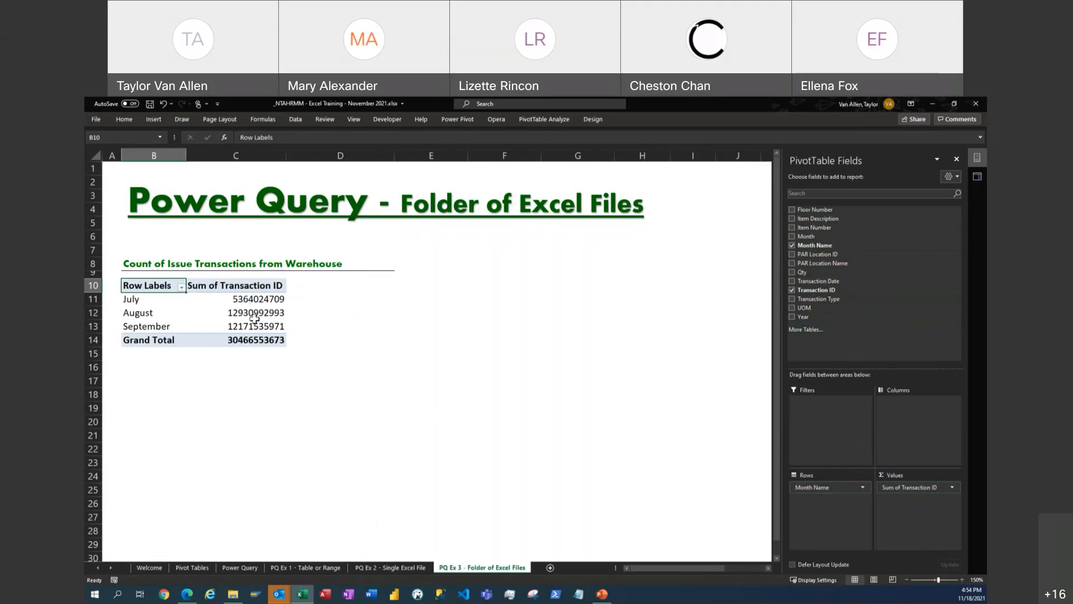
- Summarize the Transaction ID values by Count and check the monthly figures for July through September
click(951, 487)
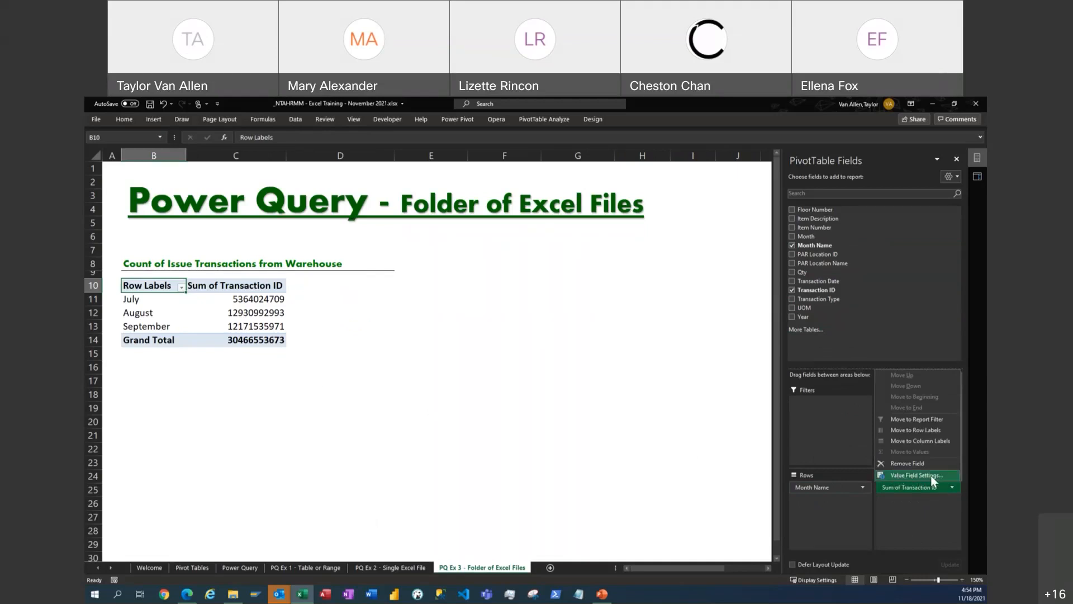
click(931, 475)
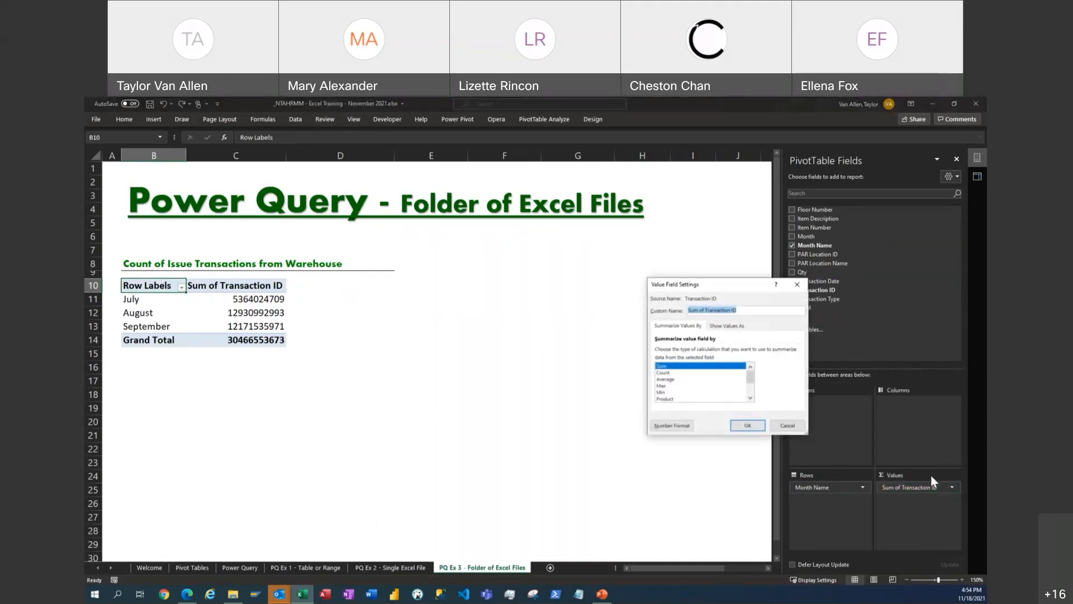
click(663, 372)
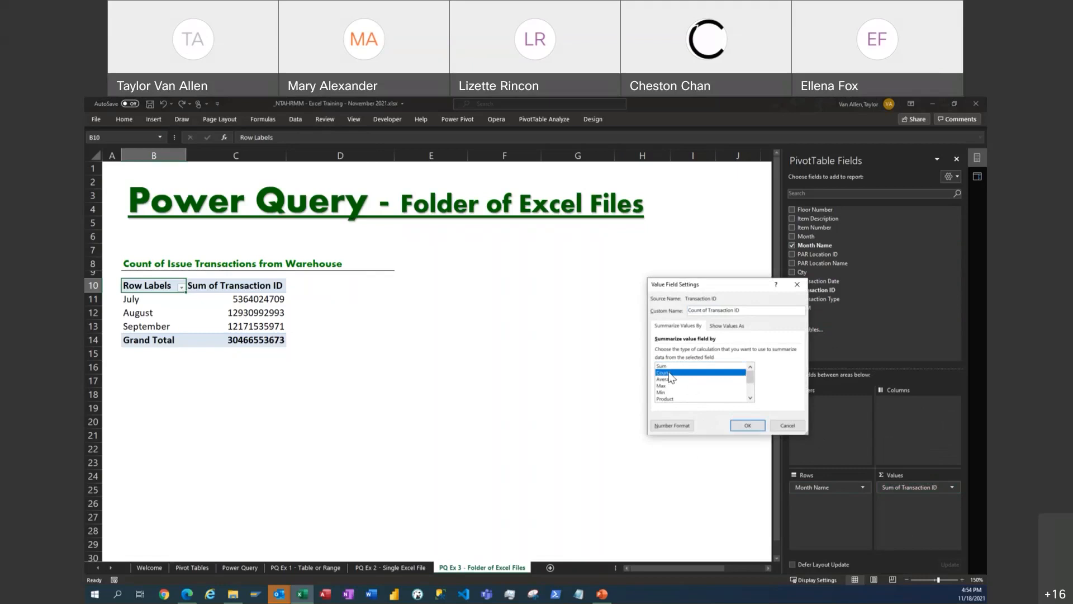
click(746, 426)
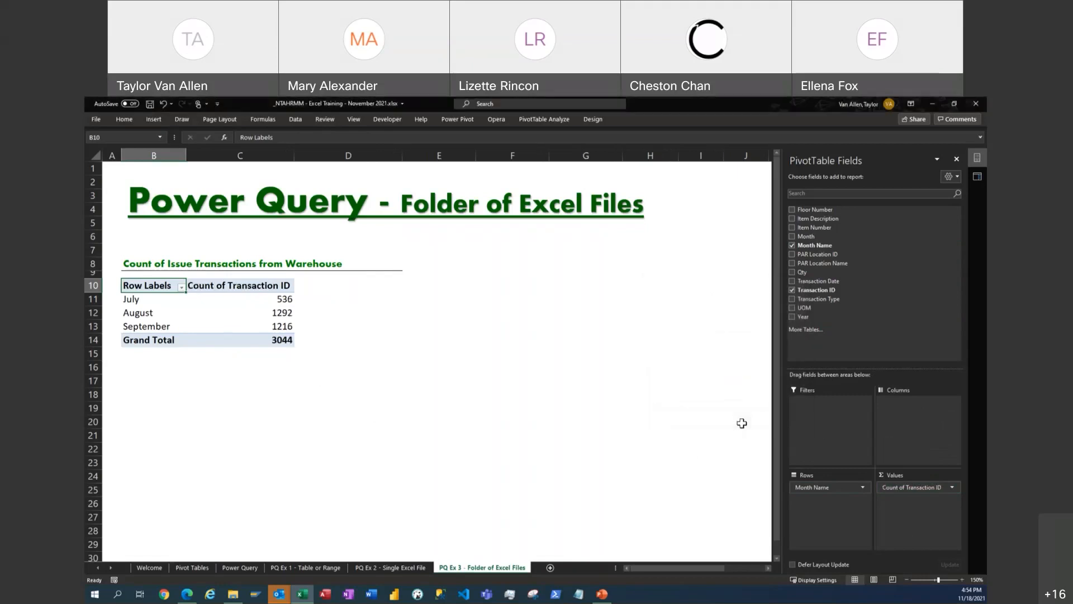
drag(156, 298, 219, 328)
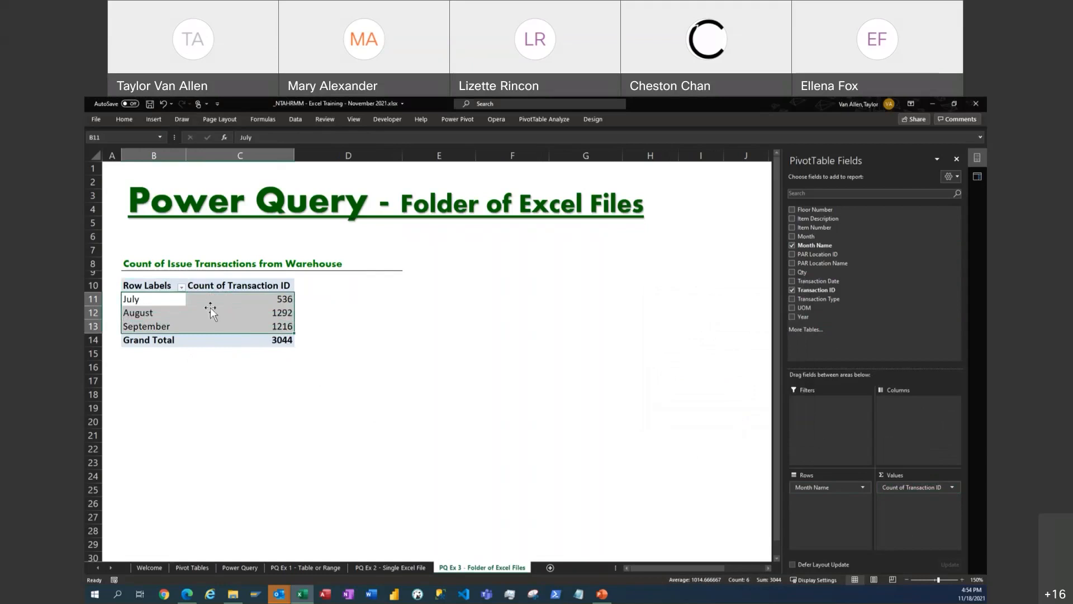
click(211, 312)
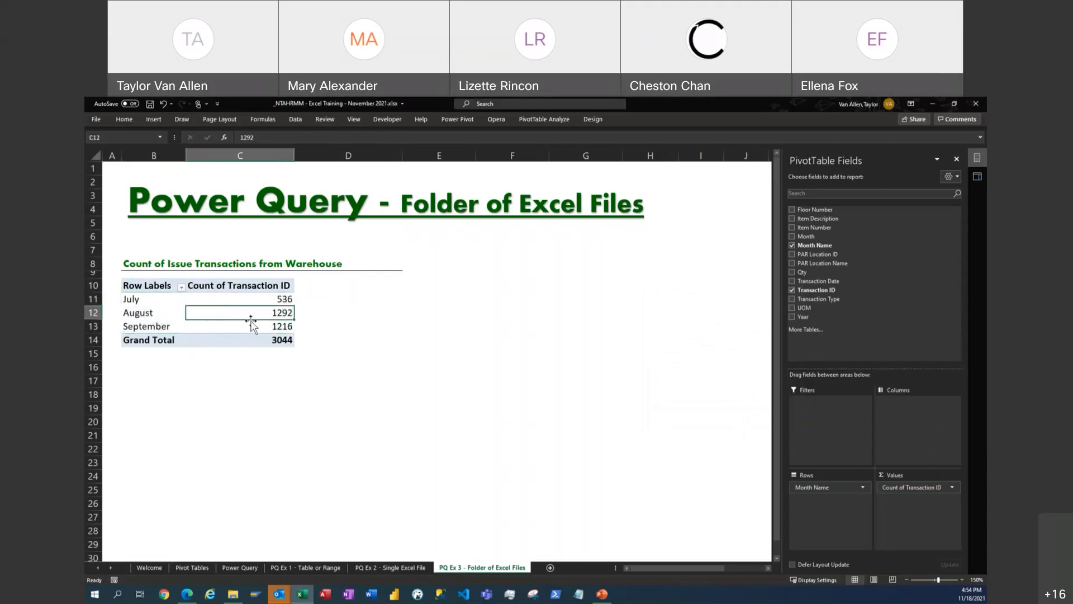
- Switch to File Explorer and move the 2021_10 - October workbook into the Issue Transactions folder
mouse_move(248, 335)
click(242, 598)
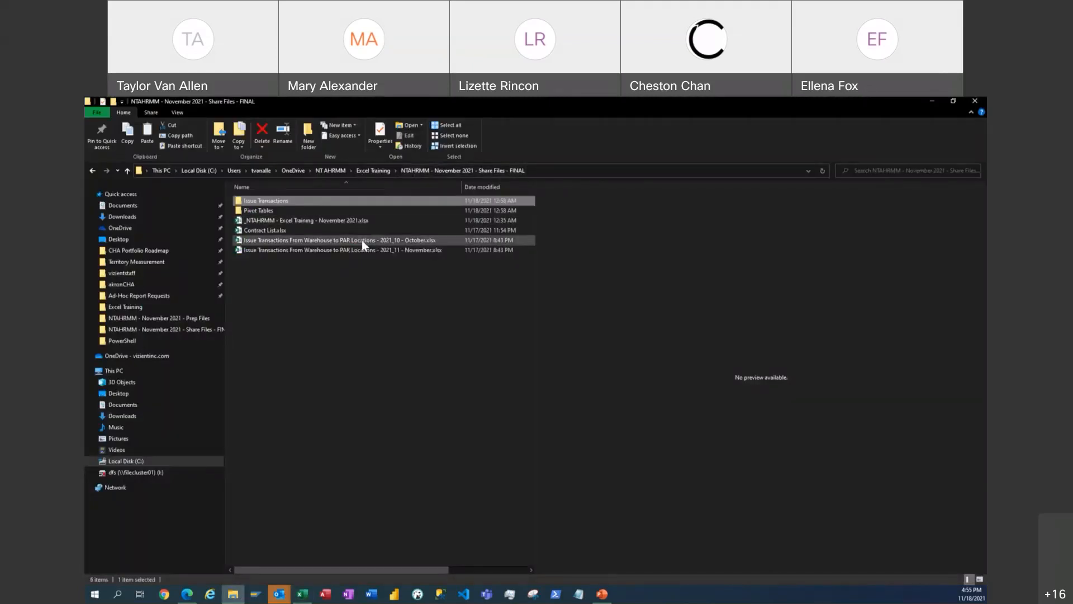
click(339, 241)
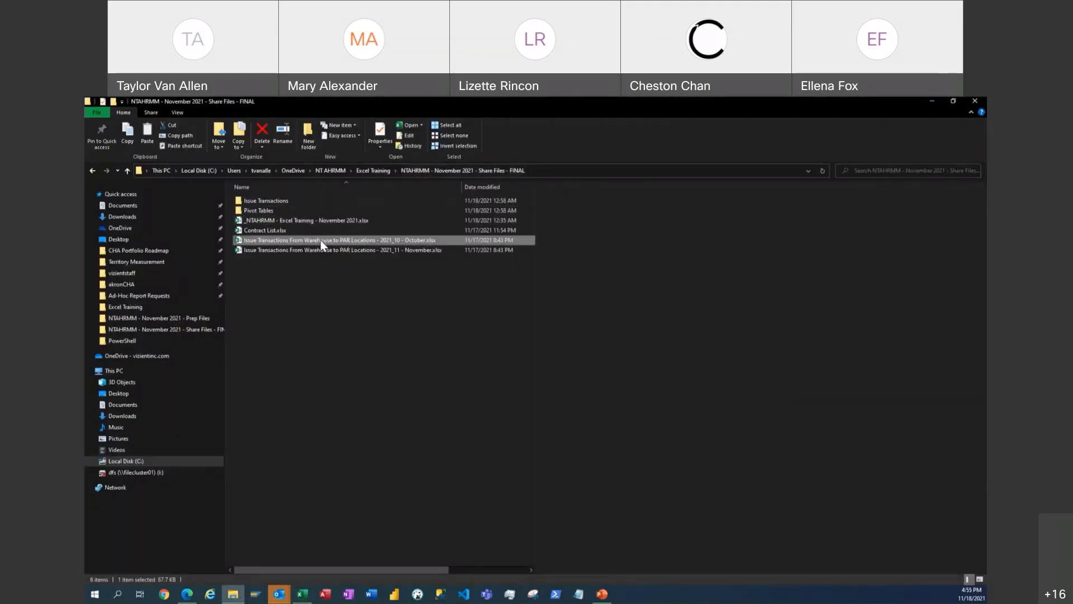
drag(320, 240, 288, 200)
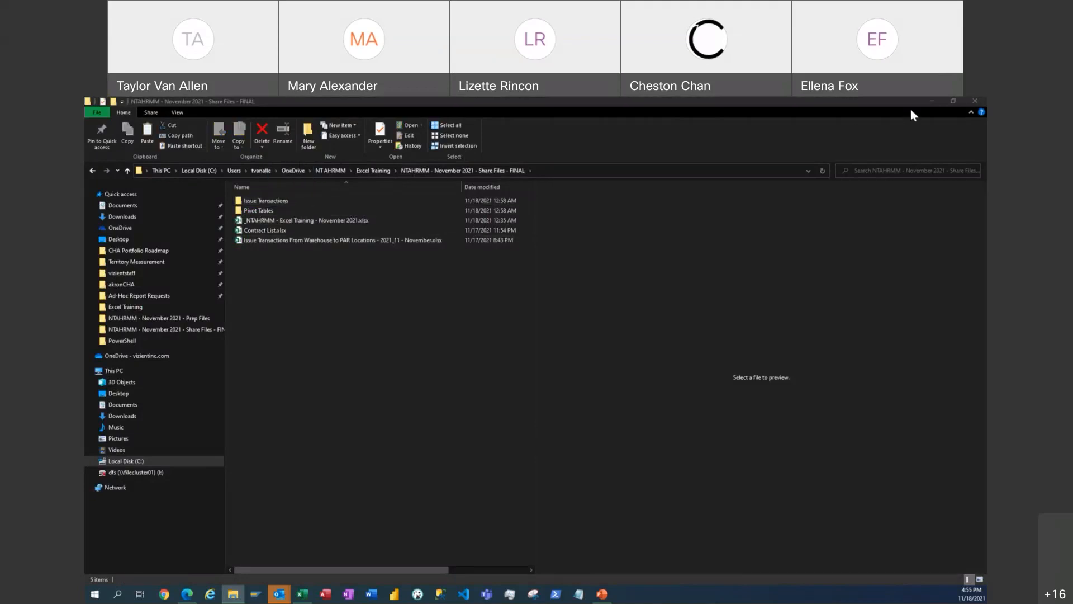
click(930, 101)
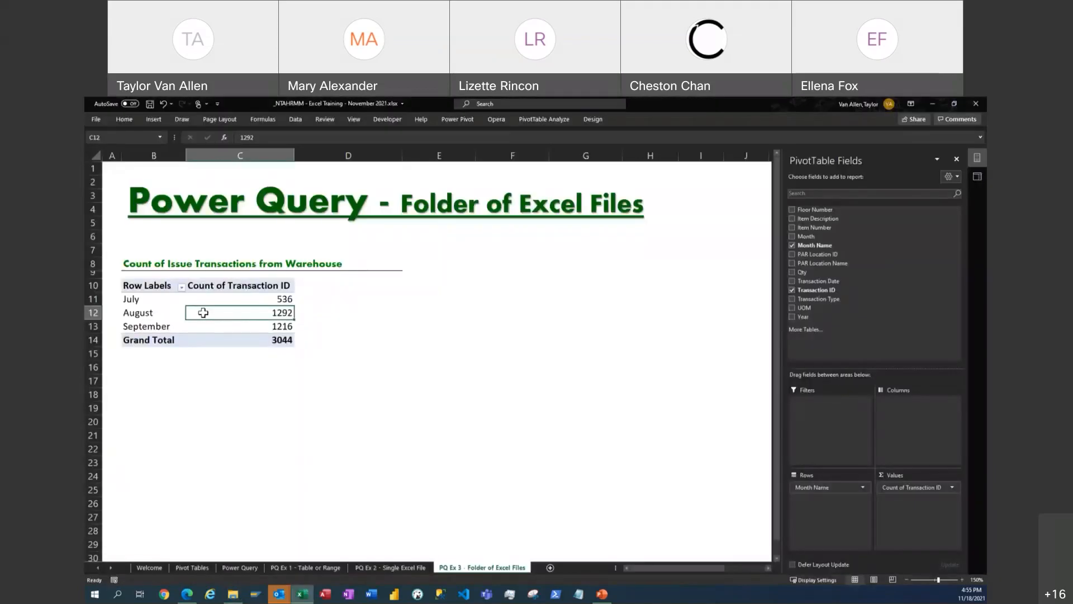
- Refresh the PivotTable in Excel and review the monthly counts from July through October
right_click(203, 313)
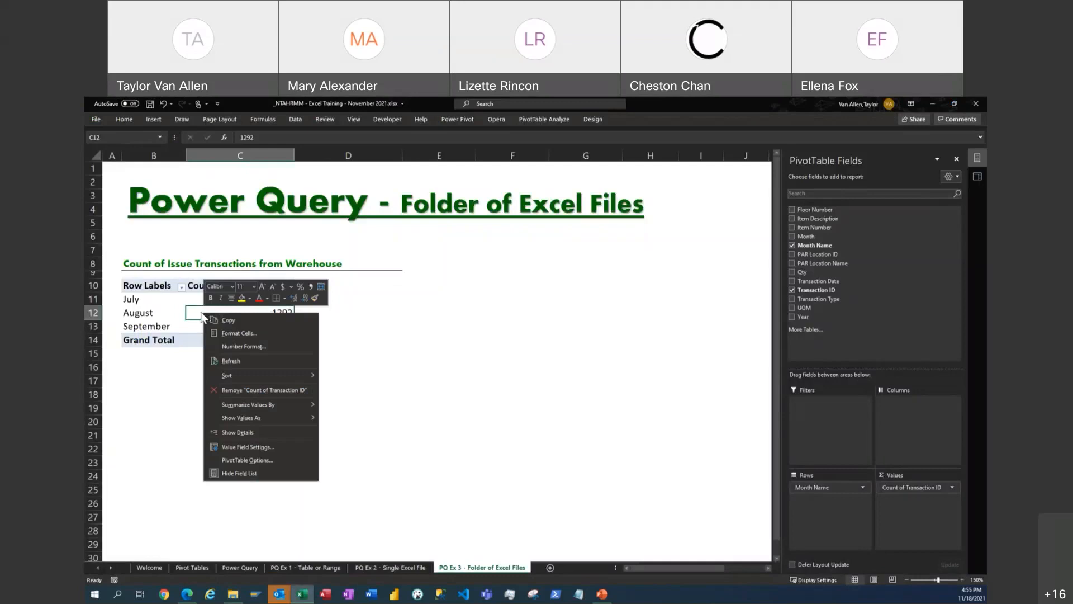
click(220, 360)
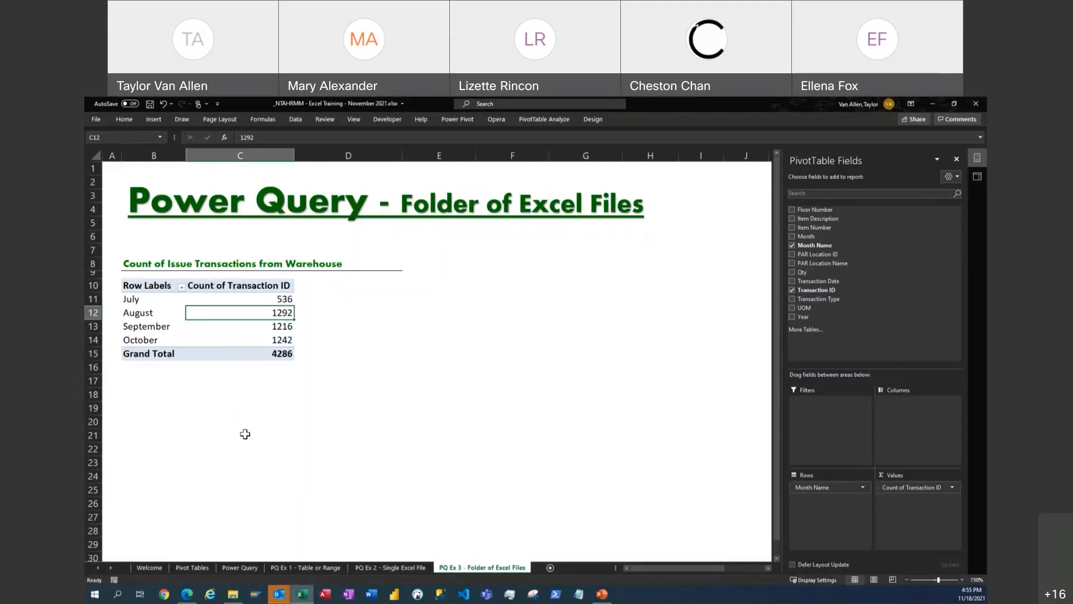
drag(153, 340, 249, 340)
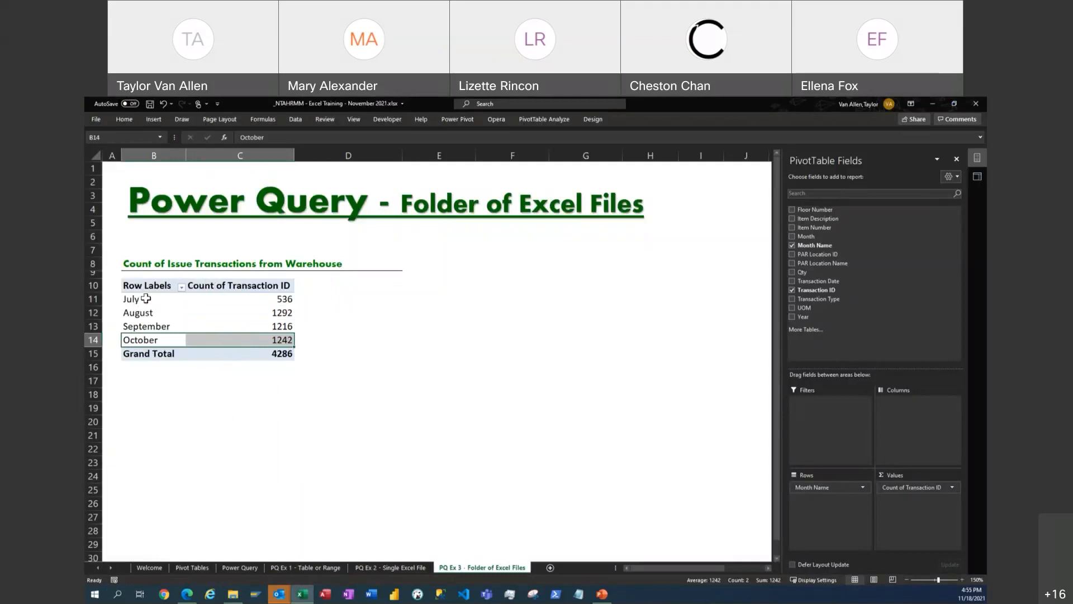
drag(146, 298, 246, 340)
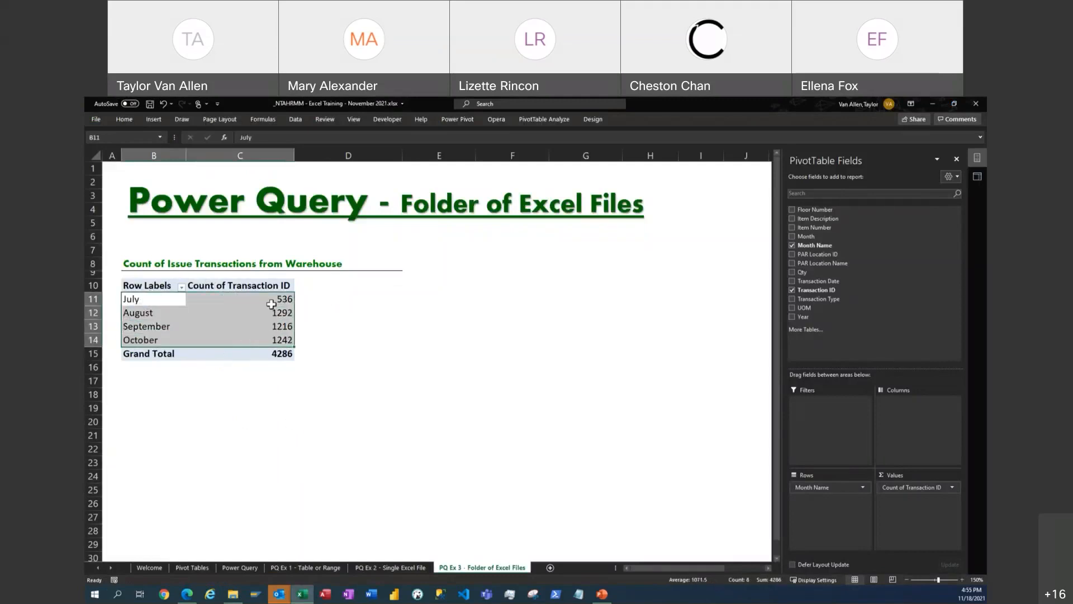
drag(142, 316, 222, 334)
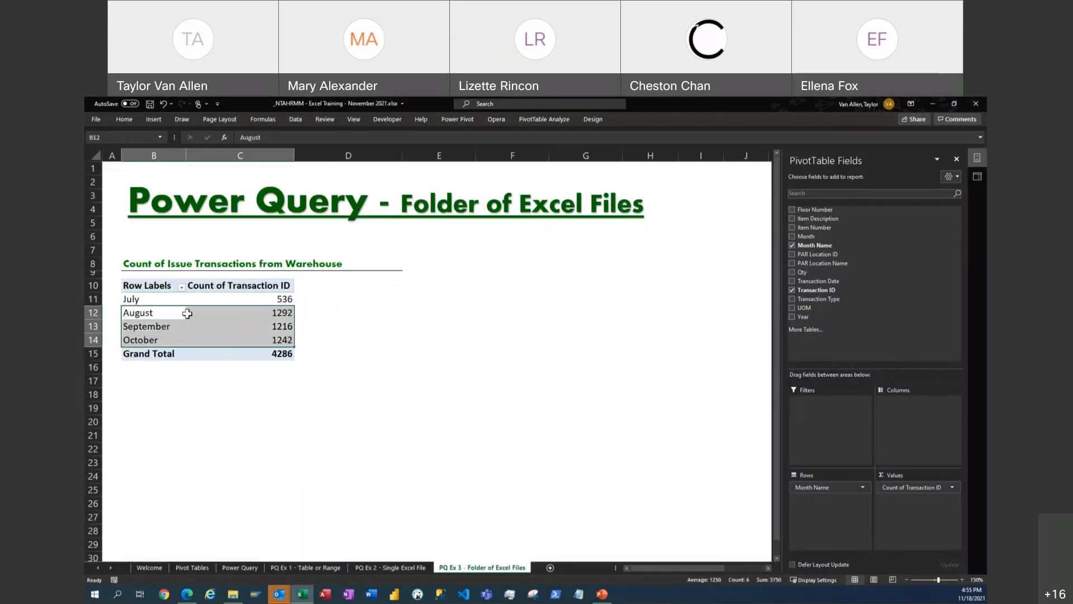
- Switch to File Explorer and move the 2021_11 - November workbook into the Issue Transactions folder
click(234, 596)
click(301, 240)
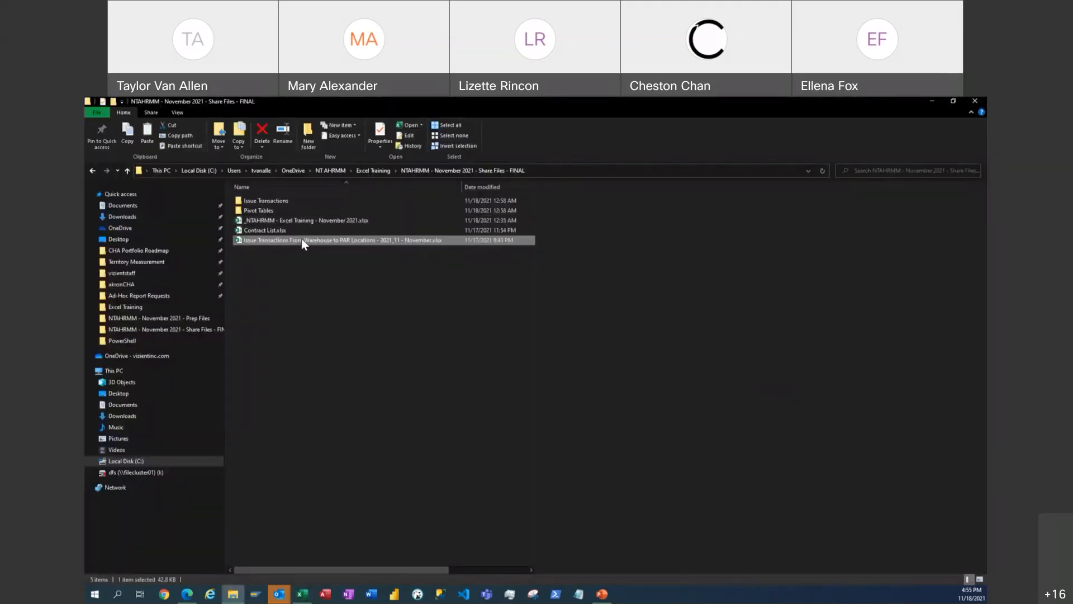
drag(301, 238, 308, 201)
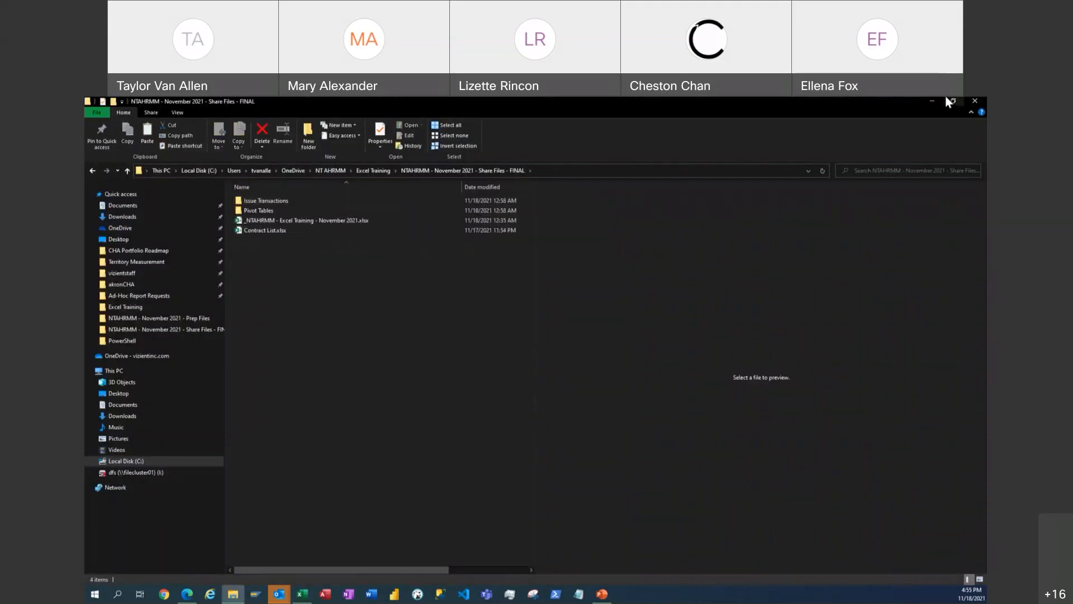
click(931, 101)
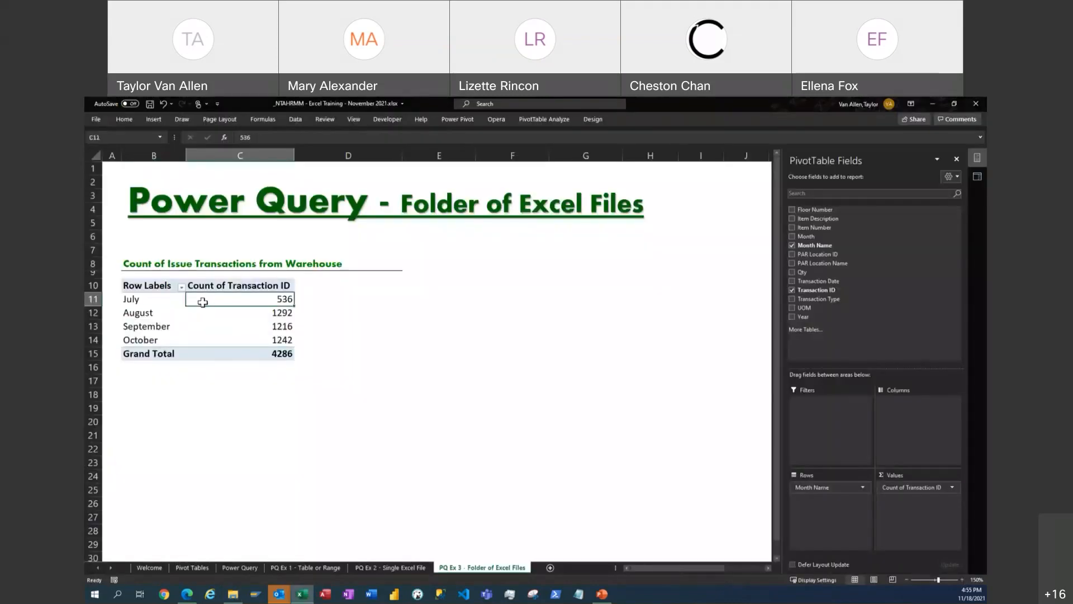
- Refresh the PivotTable in Excel to include the November file and review the July through November rows
right_click(199, 305)
click(223, 350)
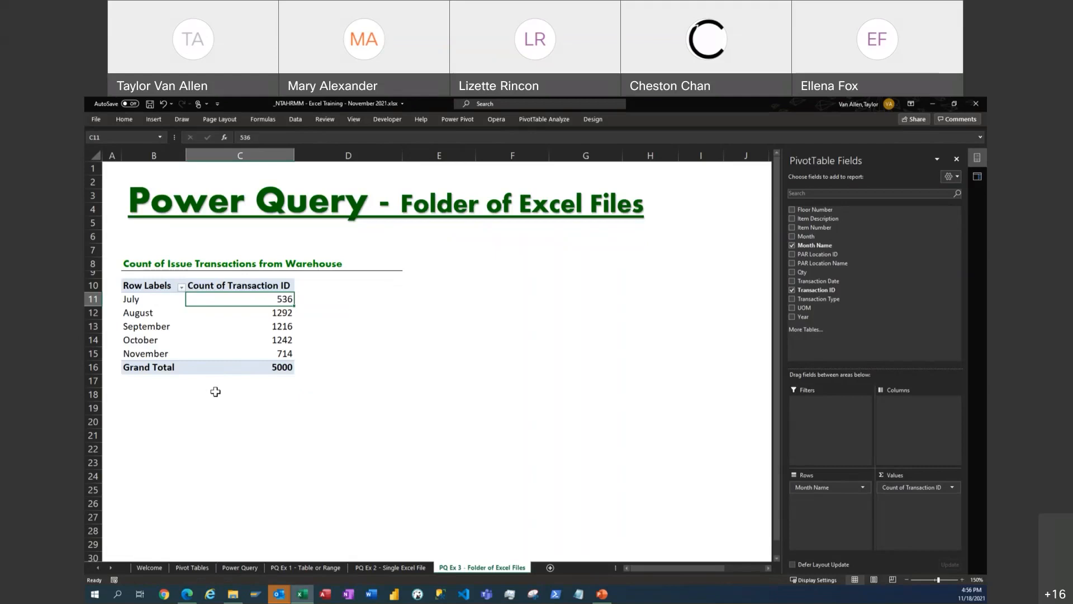
click(234, 340)
drag(163, 300, 256, 348)
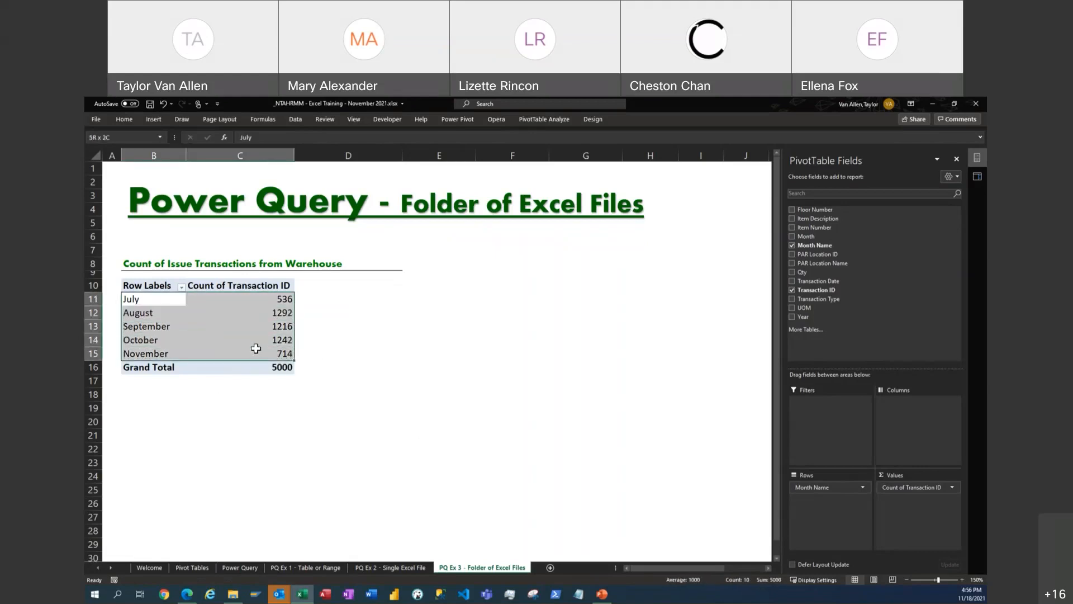
- Show the PivotTable in Tabular Form with subtotals turned off, and check its column headings
click(591, 119)
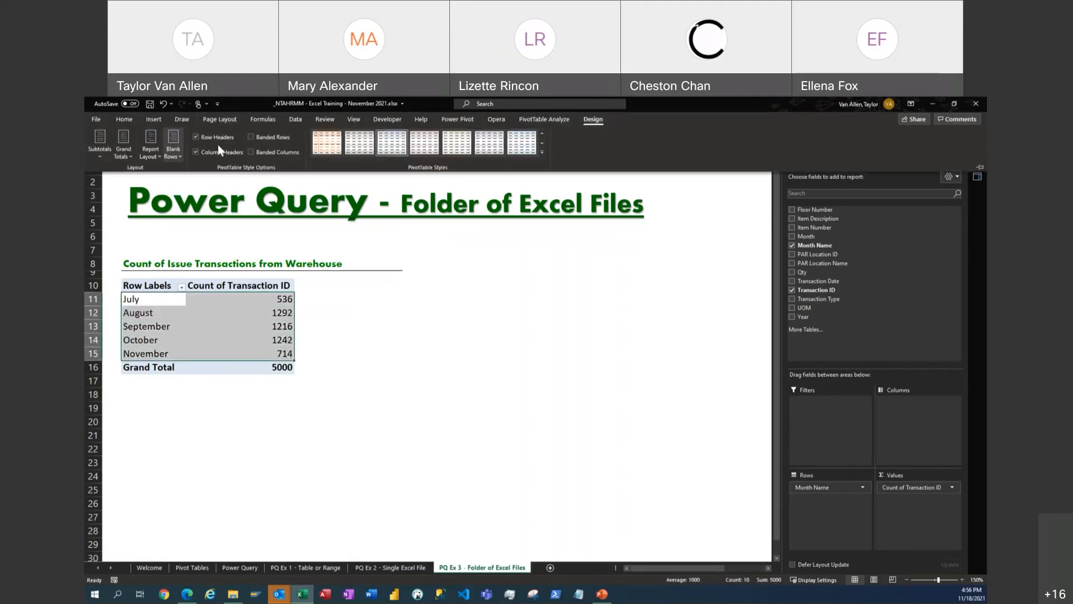
click(152, 155)
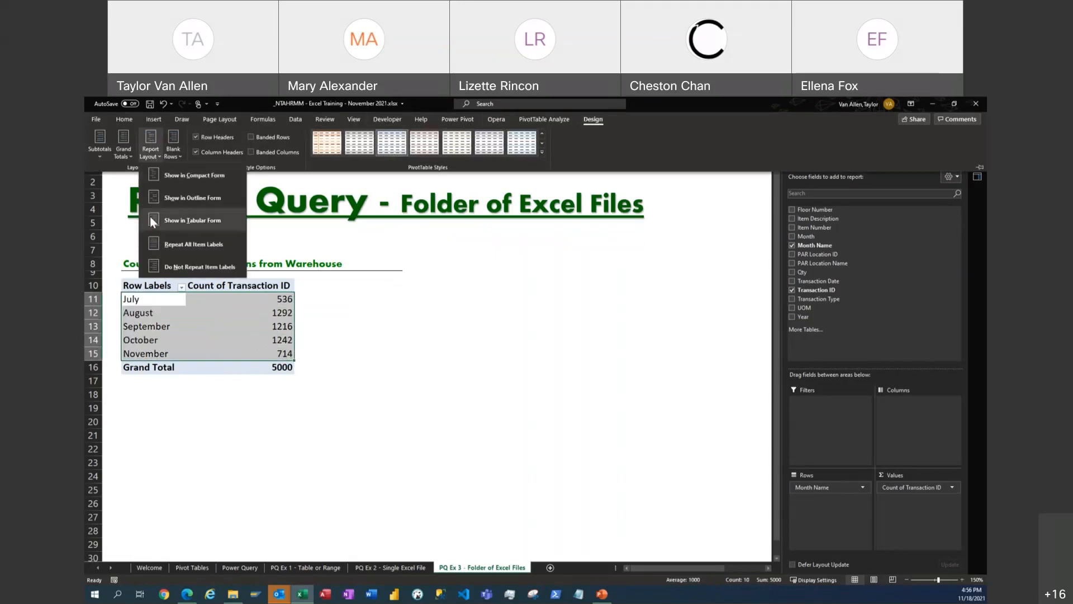
click(155, 219)
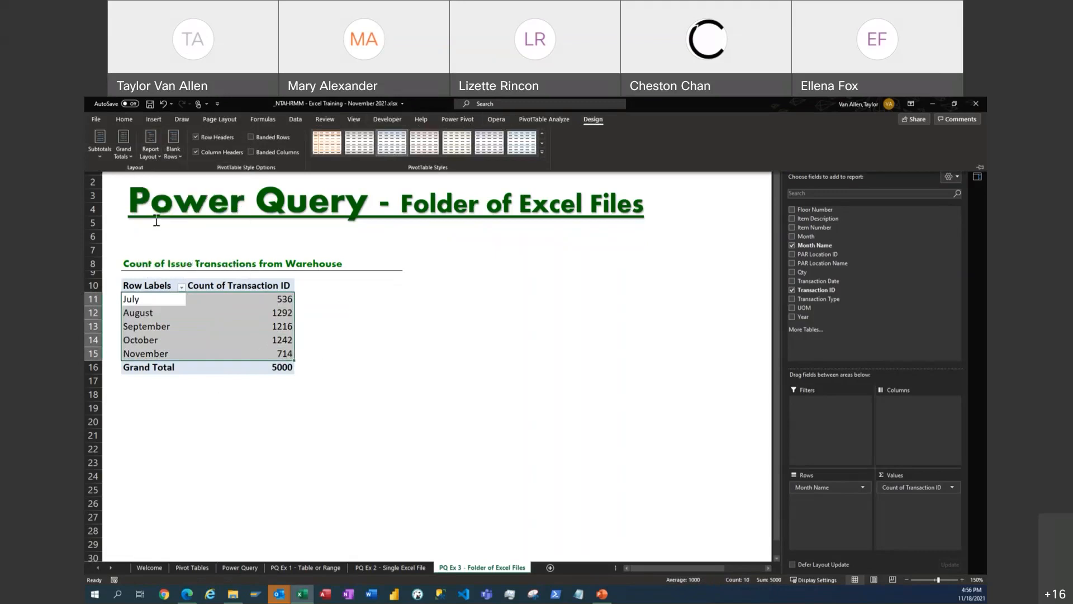
click(99, 155)
click(126, 179)
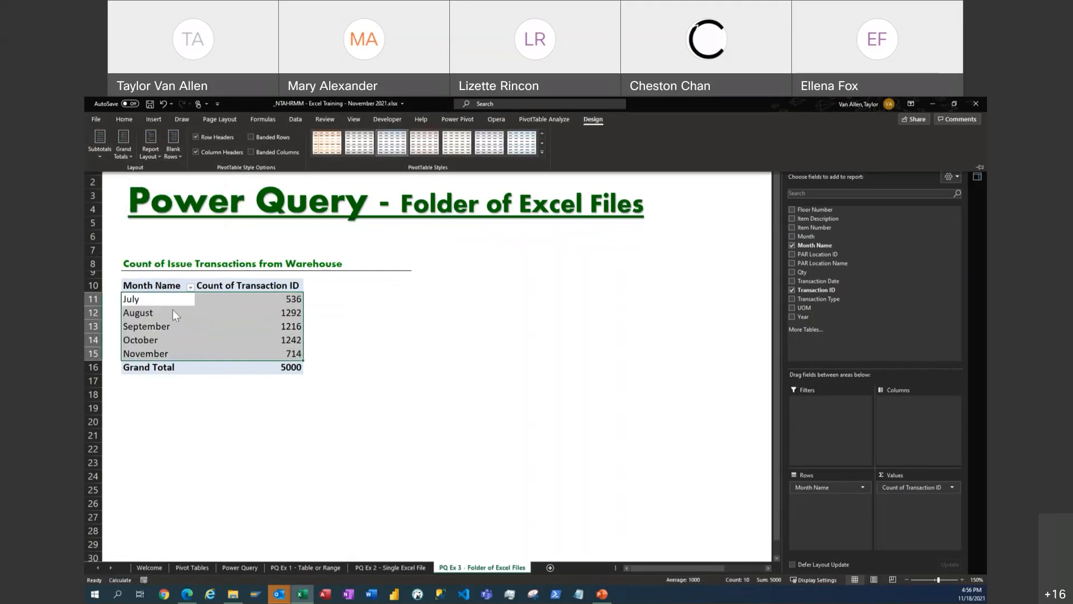
click(157, 286)
click(239, 284)
- Insert a Clustered Column PivotChart from the monthly PivotTable and place it beside the table, starting around column E
click(164, 298)
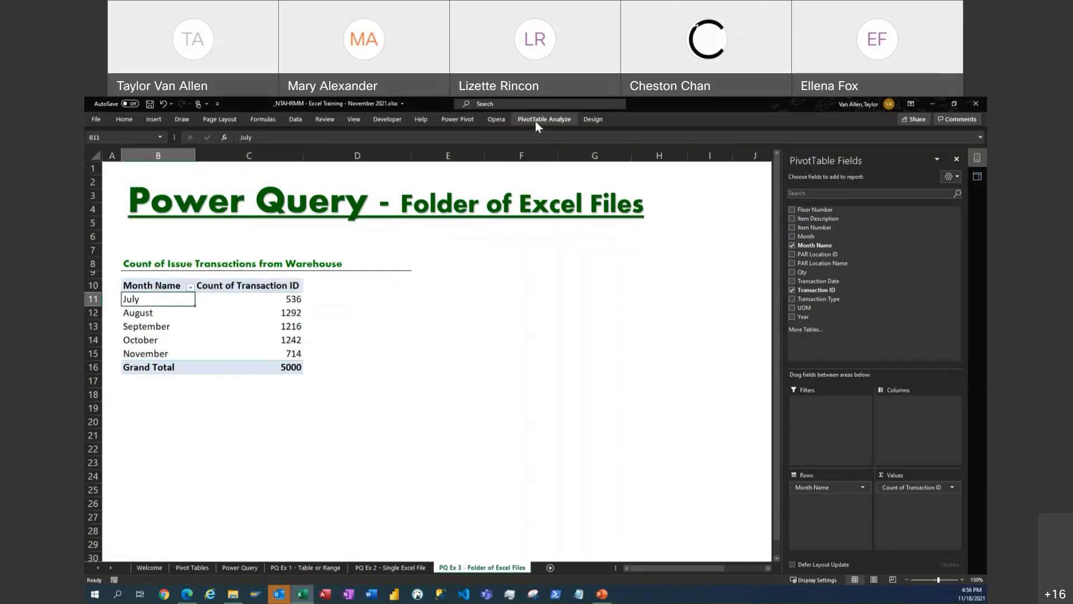
drag(159, 288, 271, 353)
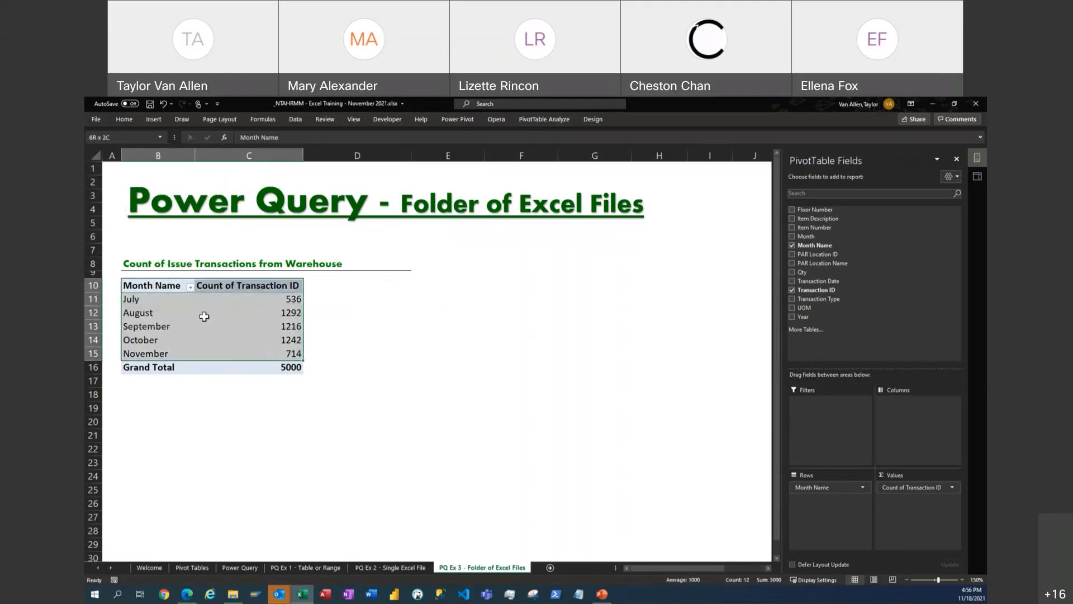
click(166, 299)
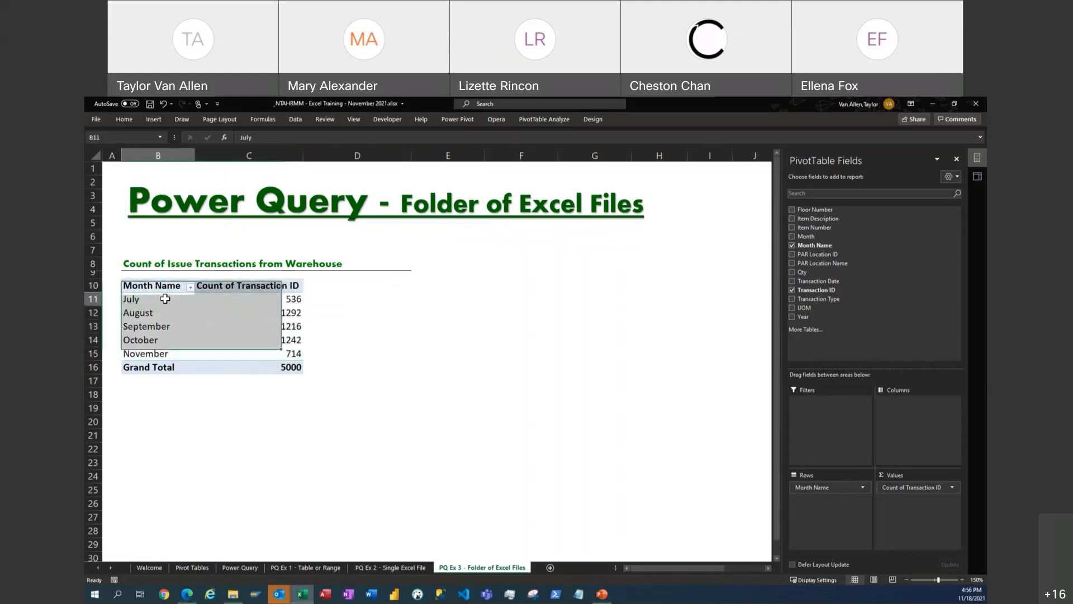
click(538, 120)
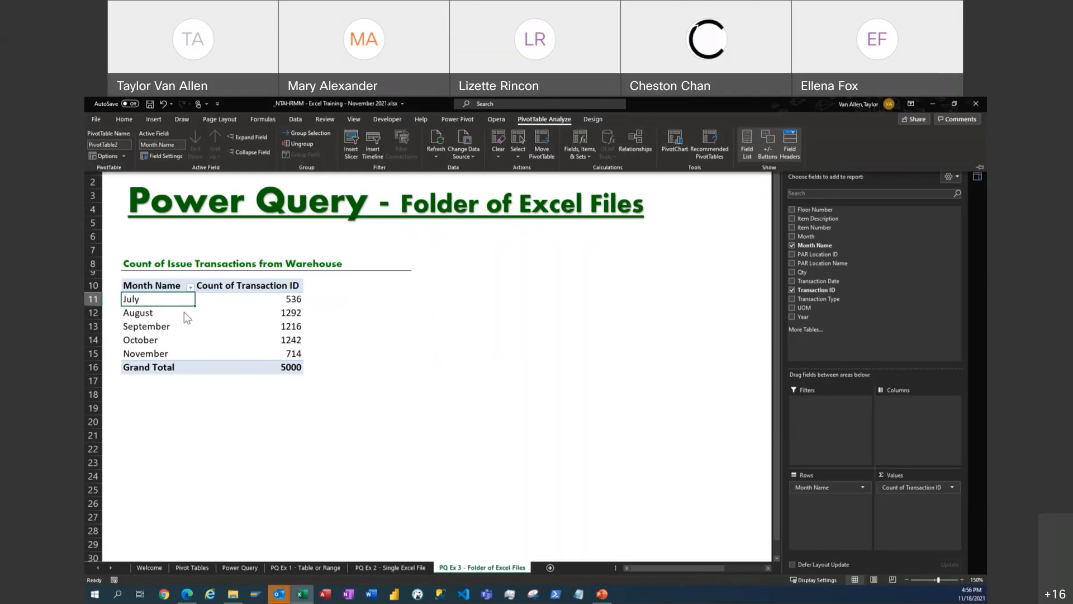
click(673, 136)
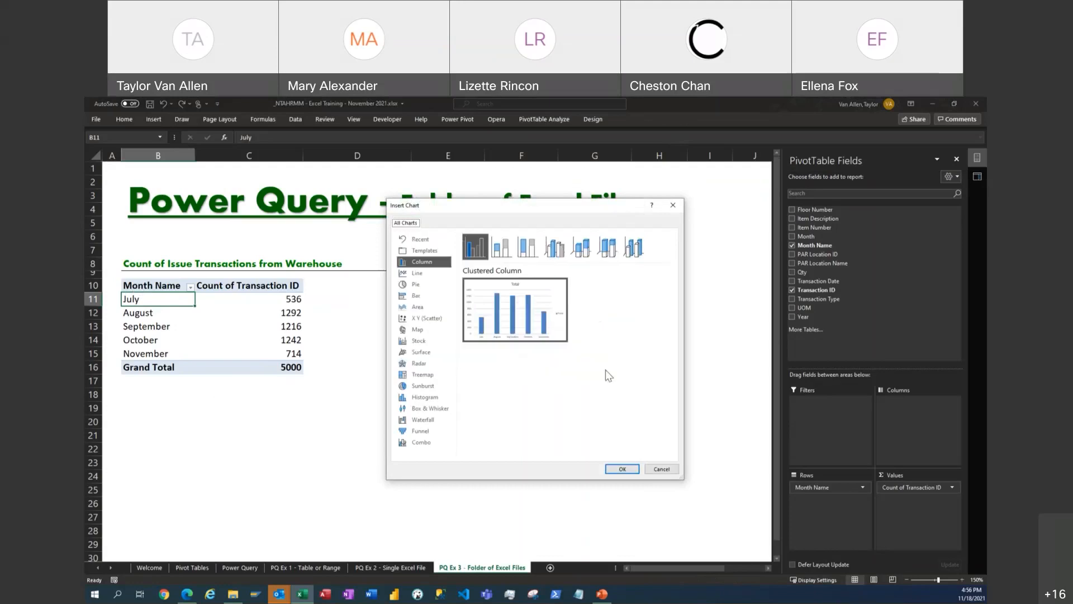
click(625, 472)
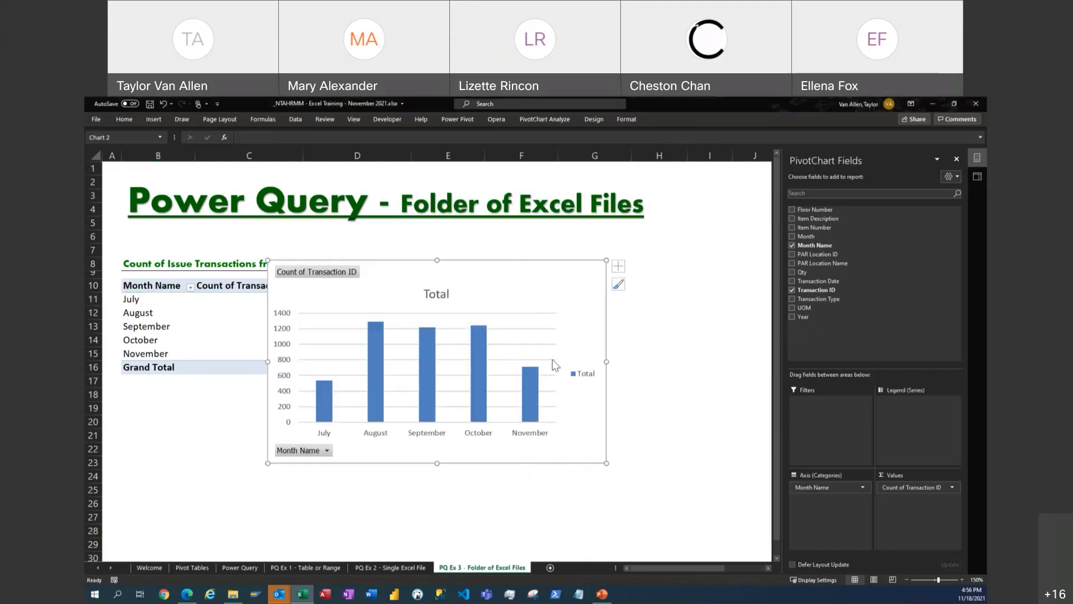
drag(476, 265, 633, 249)
- Change the chart title to Issue Transactions by Month
double_click(602, 284)
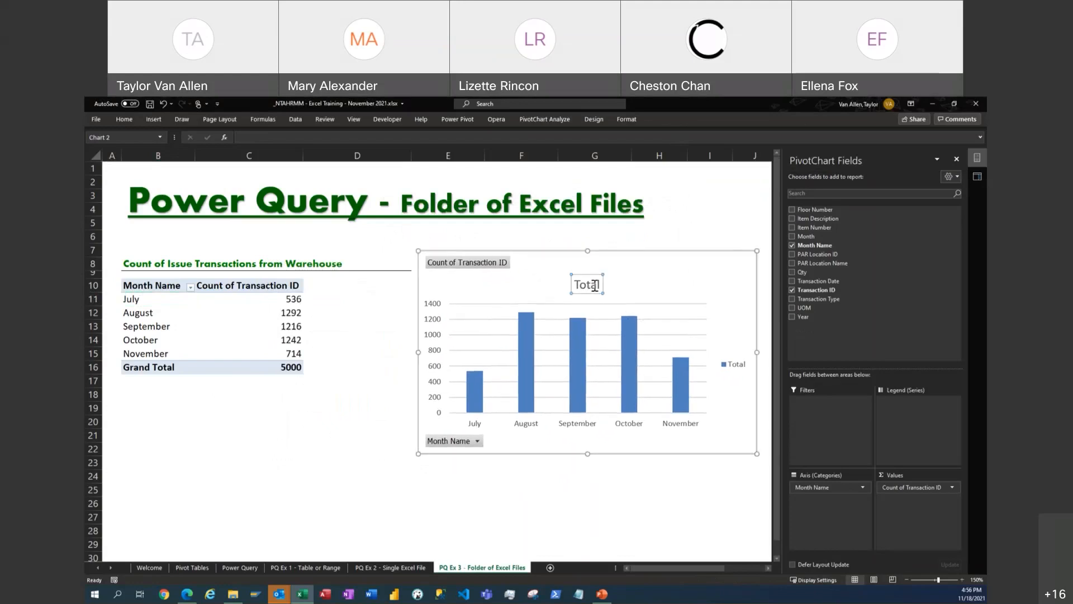
text(Issue)
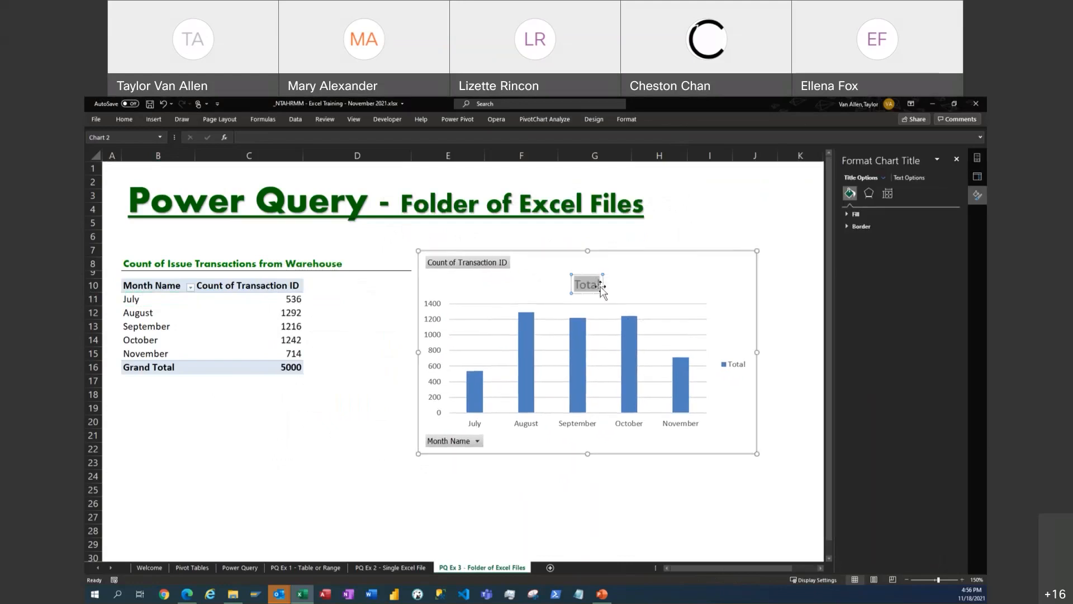
text( Trans)
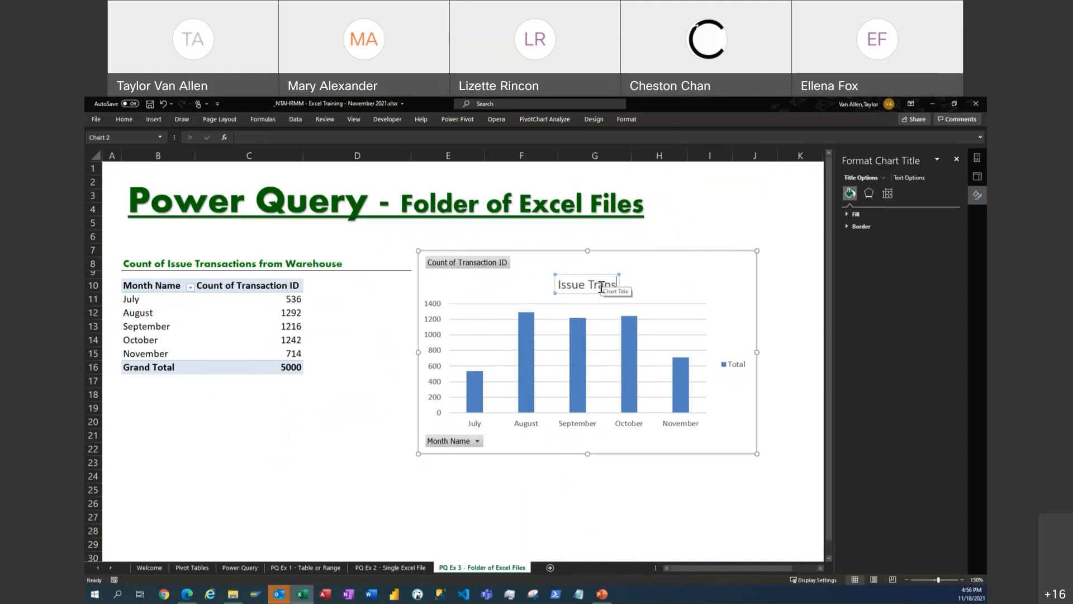
text(actions by Mot)
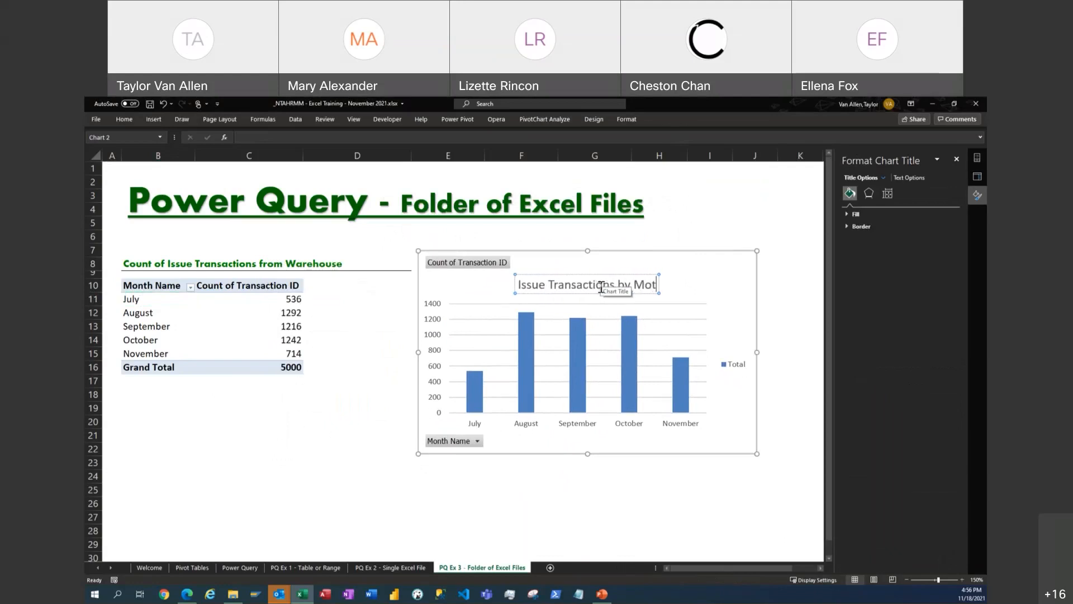
key(BackSpace)
text(nth)
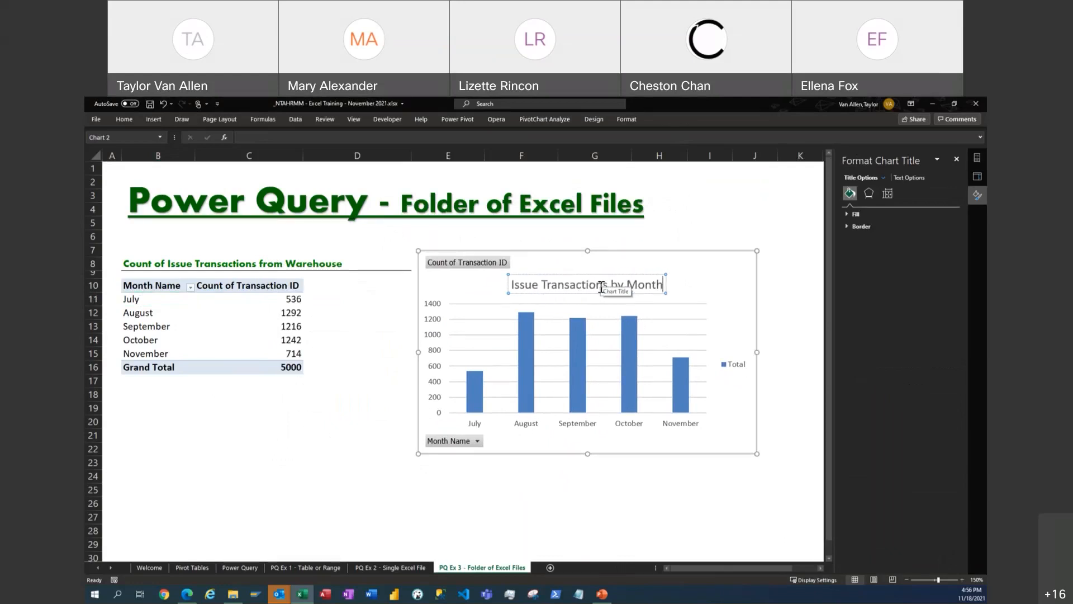
- Hide all field buttons on the PivotChart
right_click(476, 269)
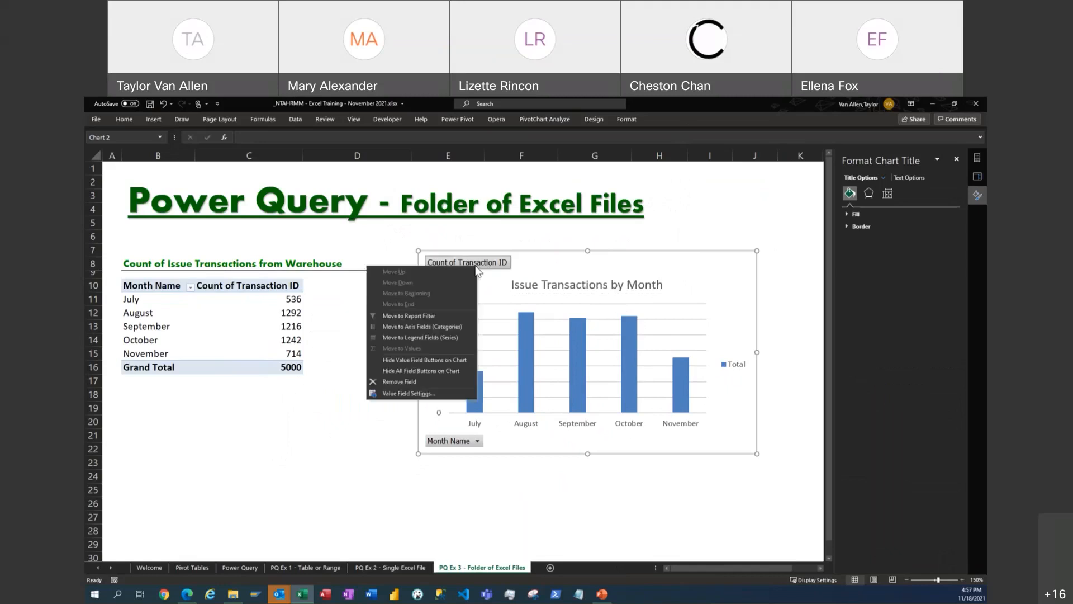
click(401, 371)
click(465, 286)
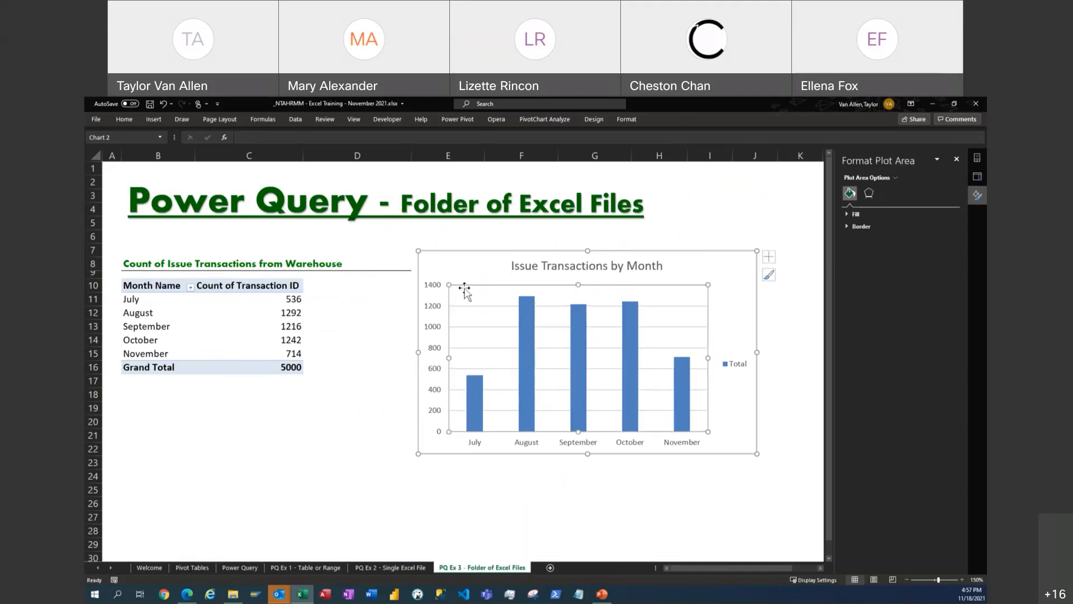
- Delete the horizontal gridlines and the vertical value axis from the PivotChart
right_click(465, 306)
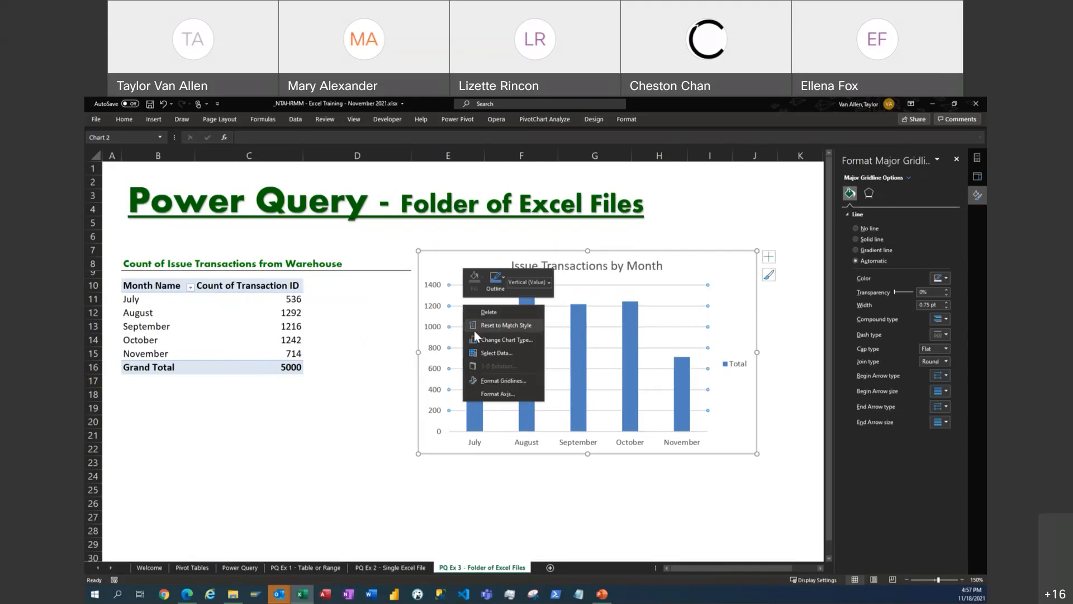
click(465, 307)
right_click(439, 286)
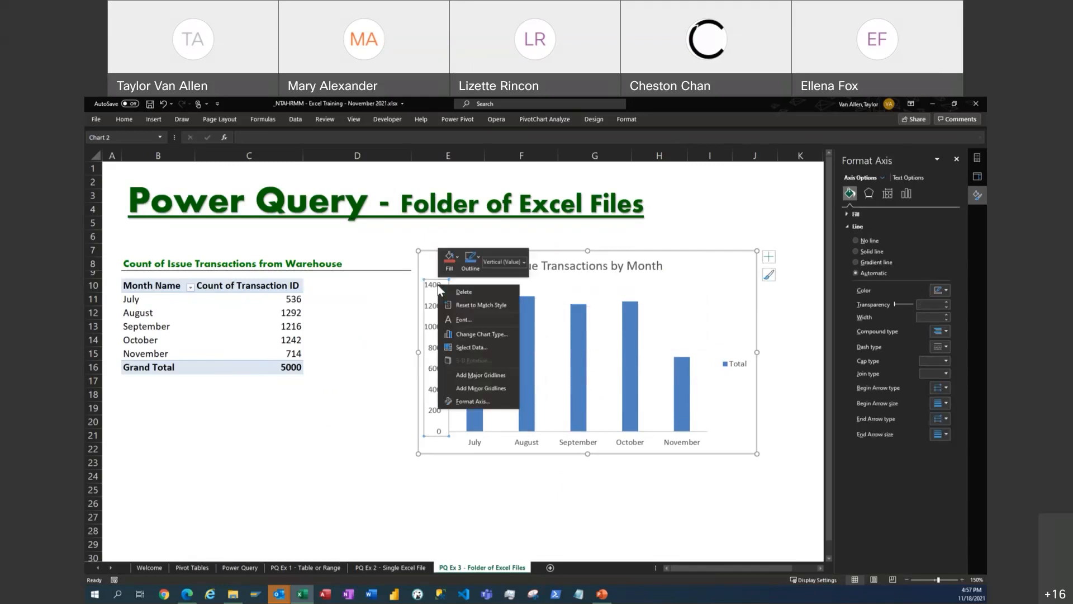
click(459, 292)
- Add data labels to the chart's columns, delete the legend, and deselect the chart
right_click(508, 325)
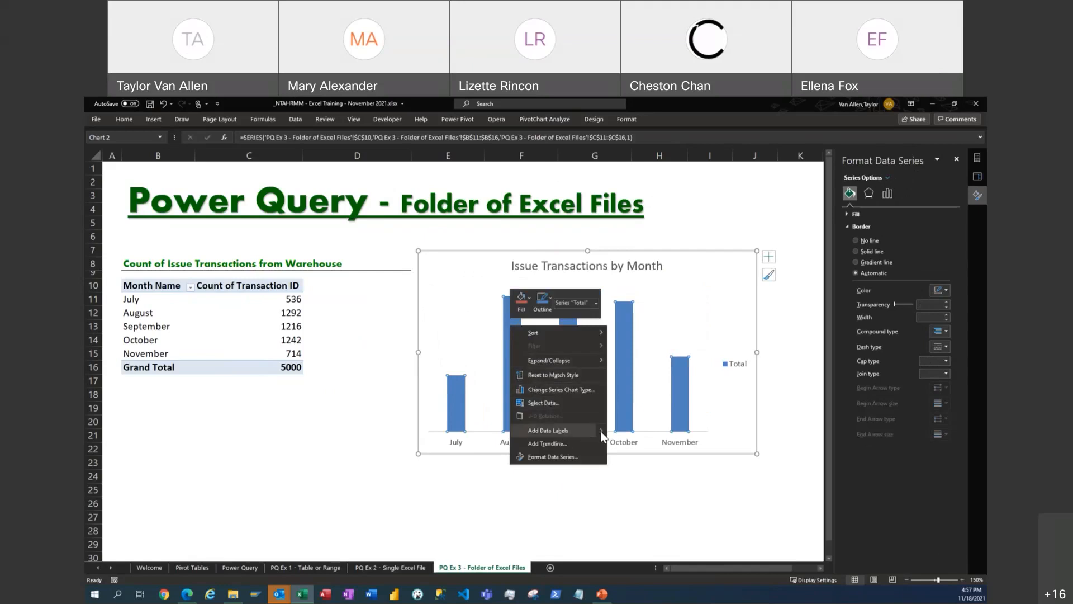
click(627, 431)
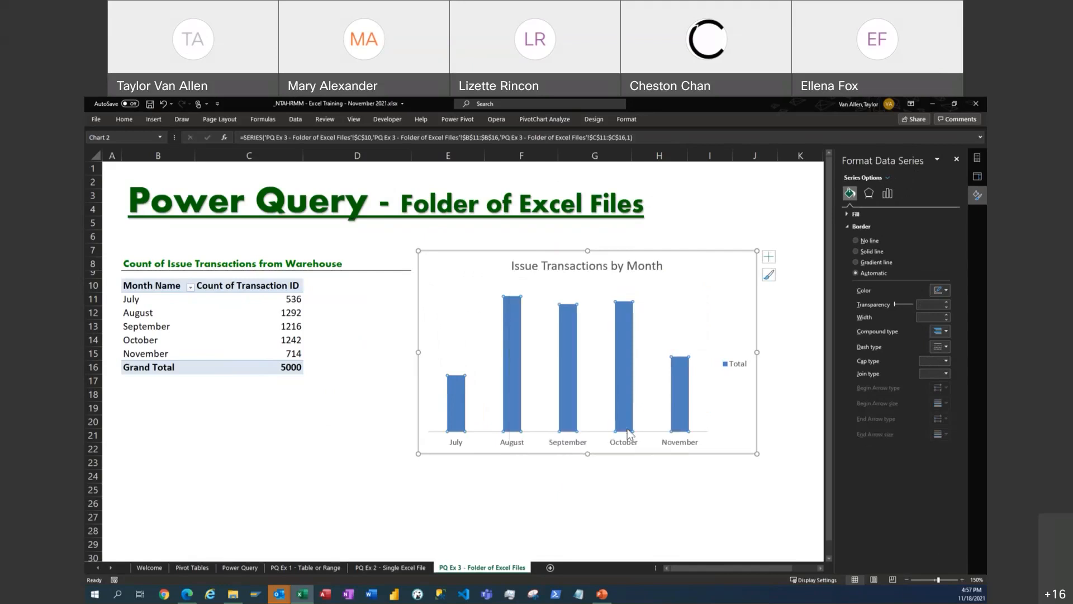
right_click(736, 363)
click(763, 373)
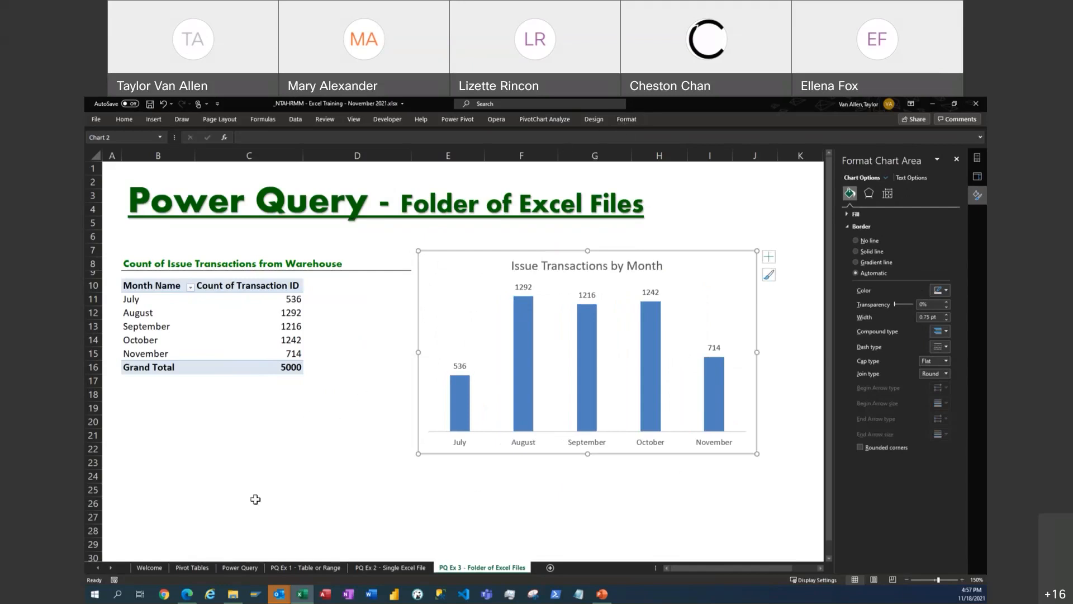
click(133, 393)
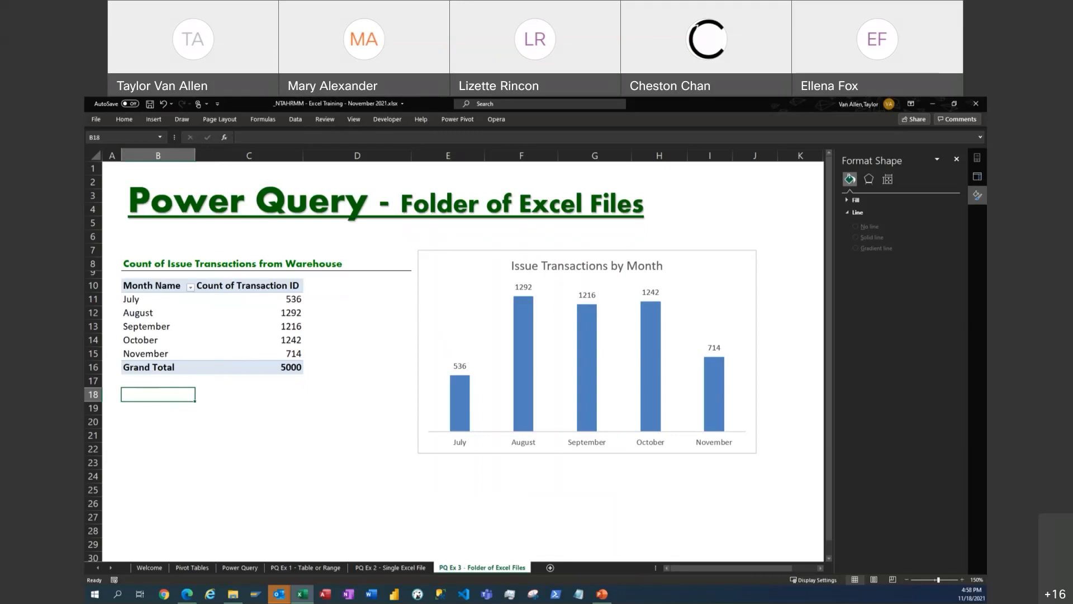
- Switch to the PowerPoint member meeting presentation and show slide 9, What else would you like to learn?
key(alt+Tab)
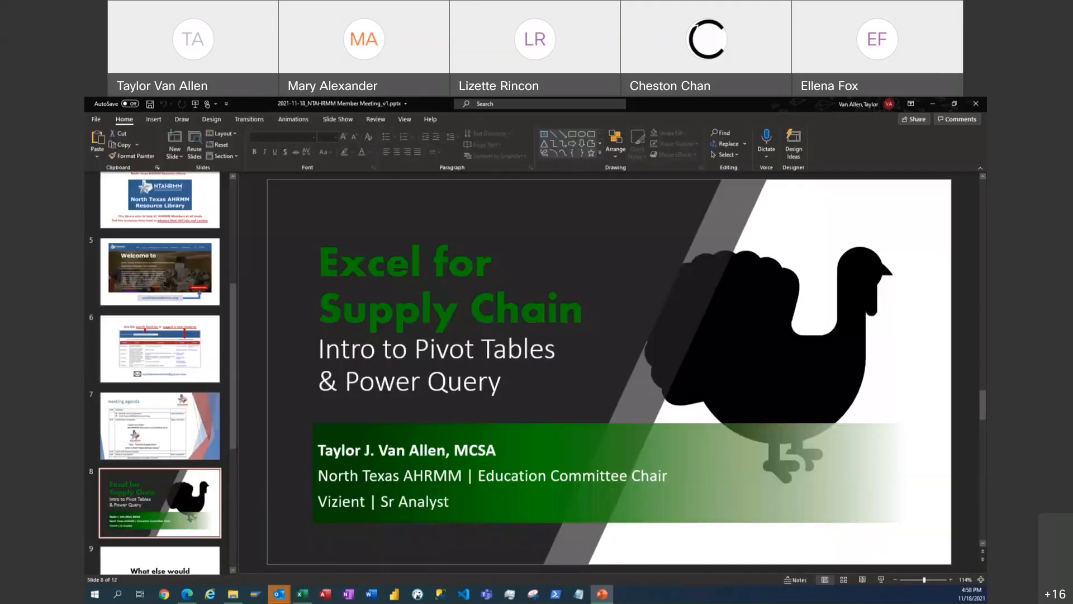
scroll(233, 385, down, 3)
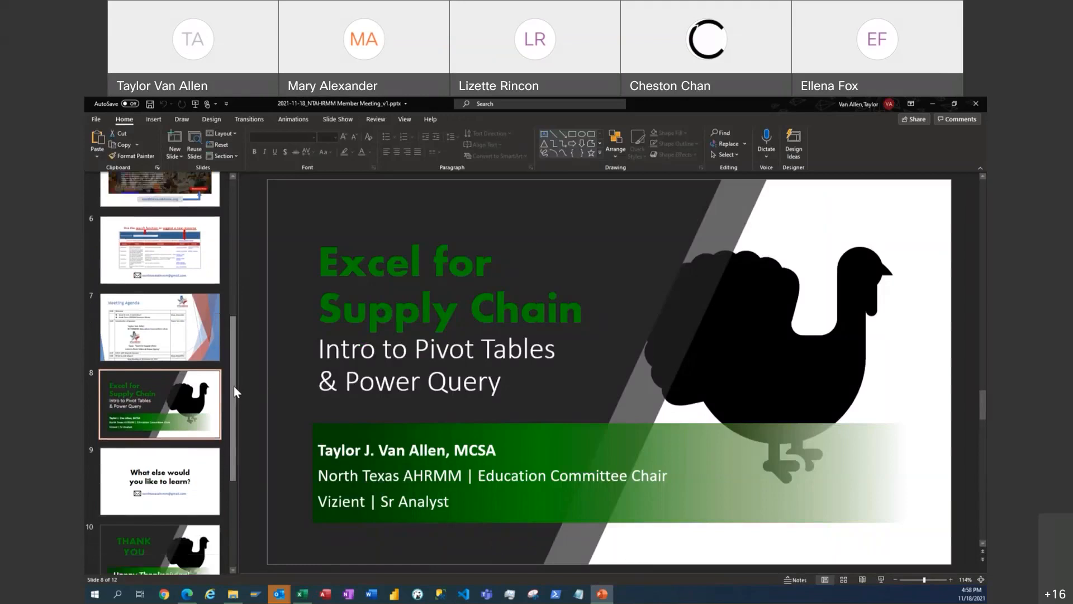
key(Down)
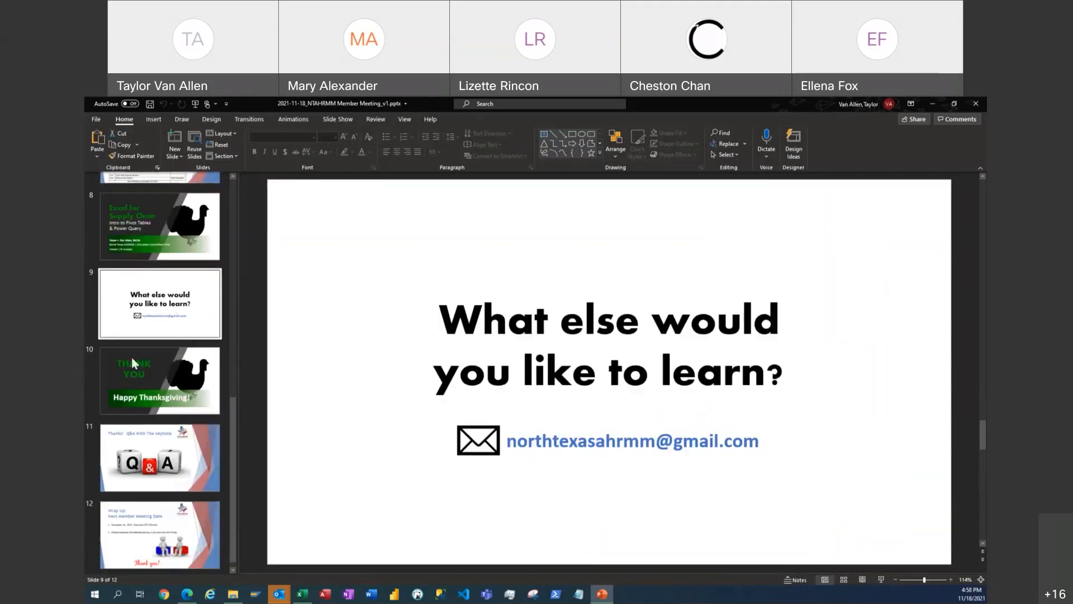